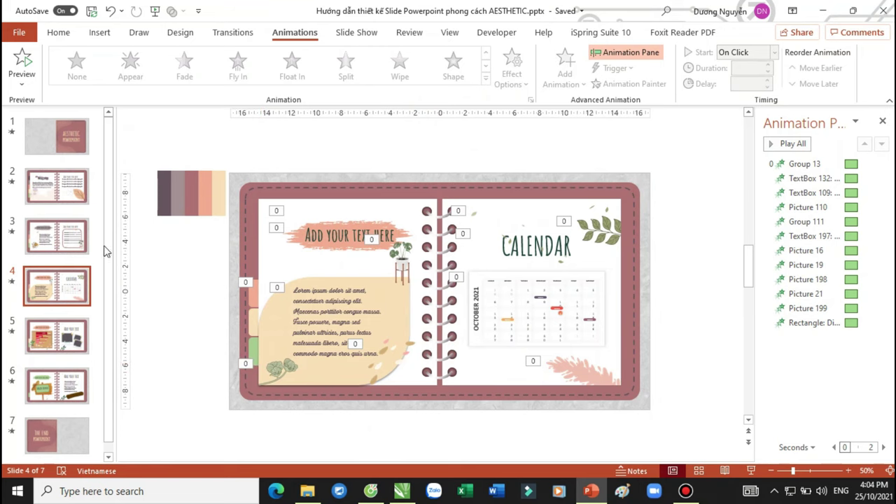
# Review slides 1, 2 and 4, ending on the October 2021 calendar, and close the Animation Pane.
pyautogui.click(61, 151)
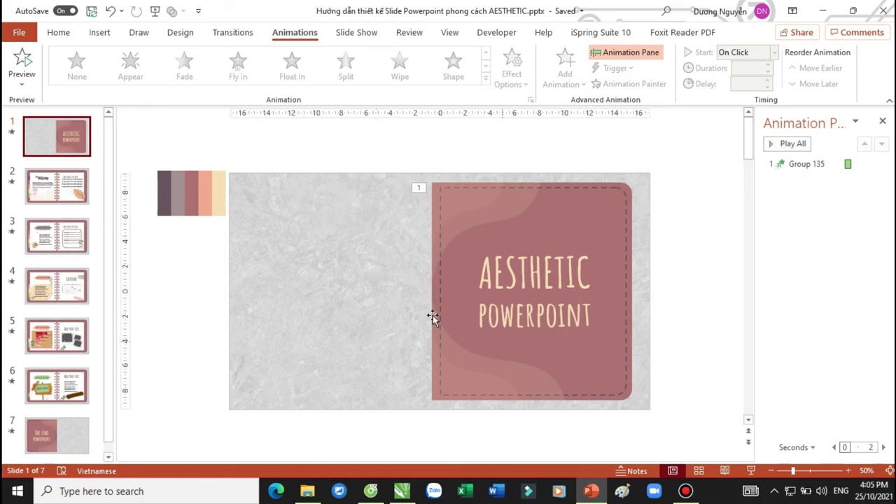
pyautogui.click(71, 192)
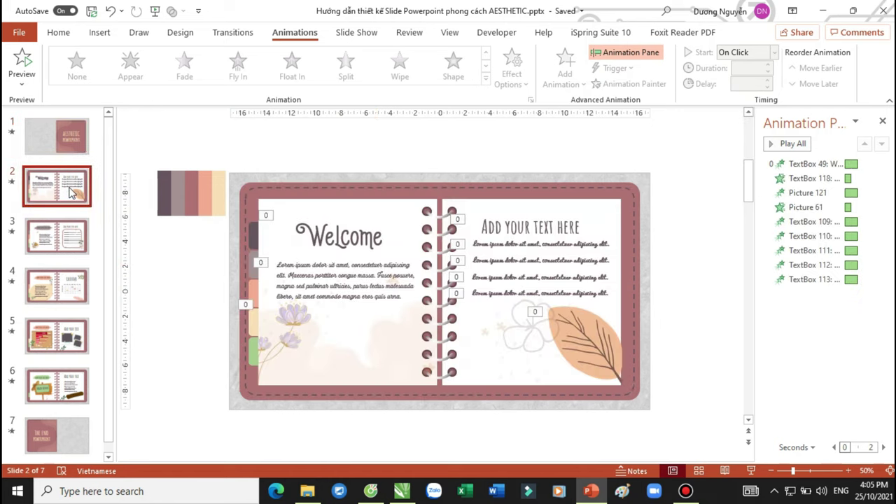
pyautogui.scroll(2, 410, 296)
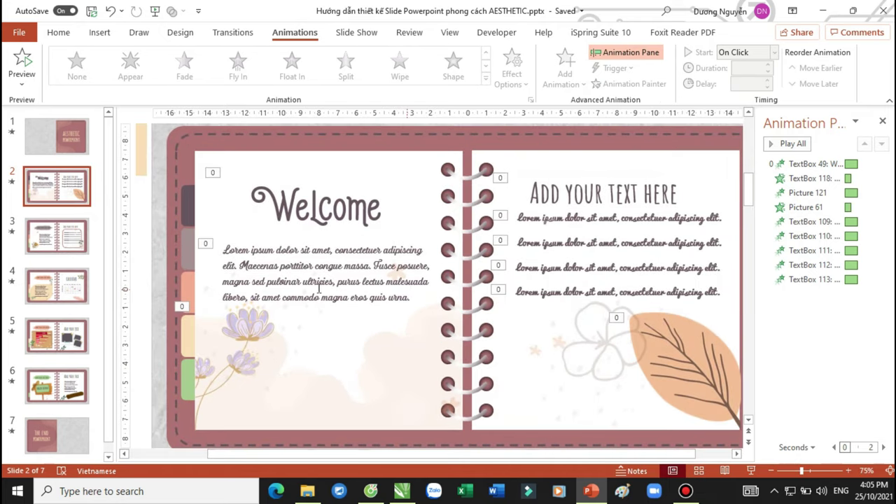
pyautogui.click(47, 242)
pyautogui.click(56, 294)
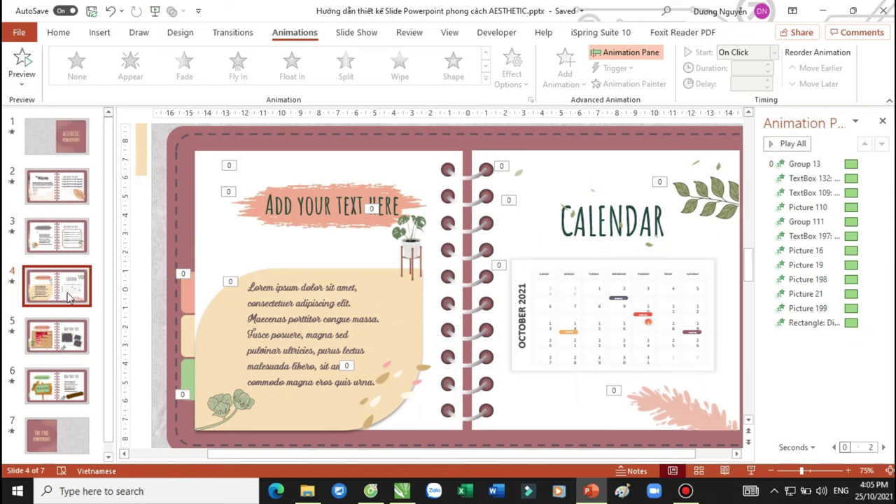
pyautogui.click(882, 121)
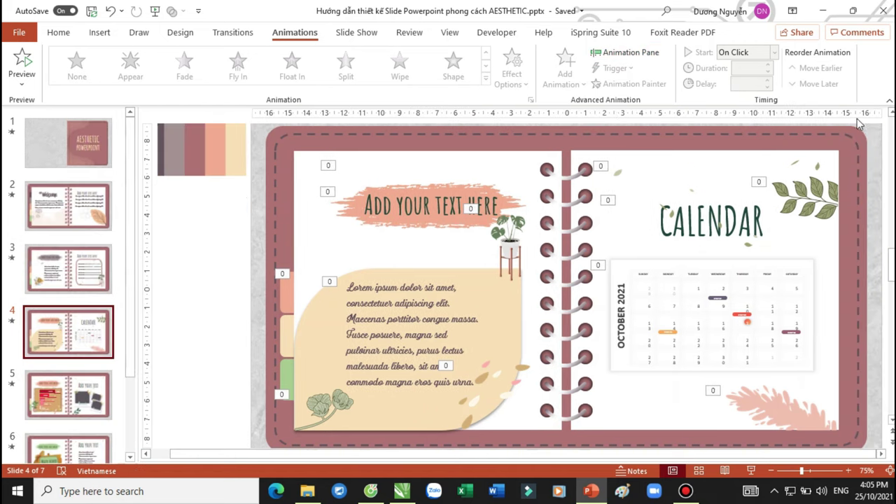
# Insert a Blank layout slide and drag it after The End slide to become slide 8.
pyautogui.click(58, 37)
pyautogui.click(82, 79)
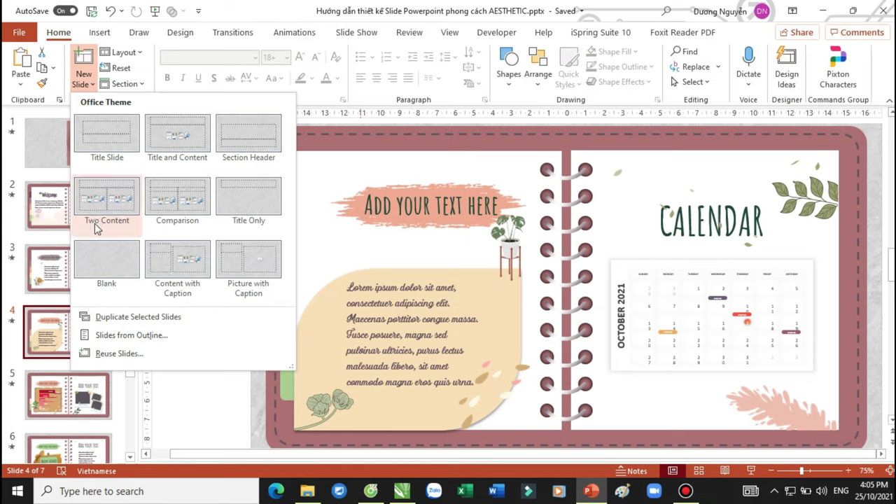
pyautogui.click(97, 256)
pyautogui.scroll(-2, 95, 371)
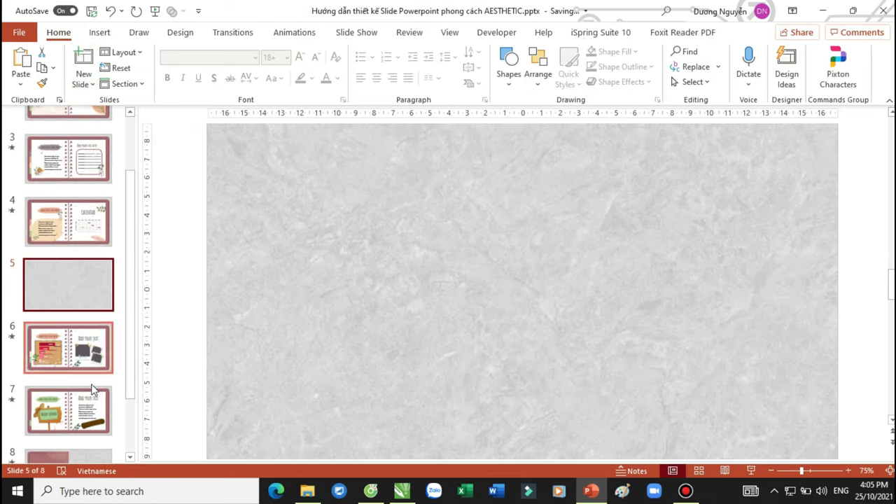
pyautogui.moveTo(80, 292); pyautogui.dragTo(76, 431)
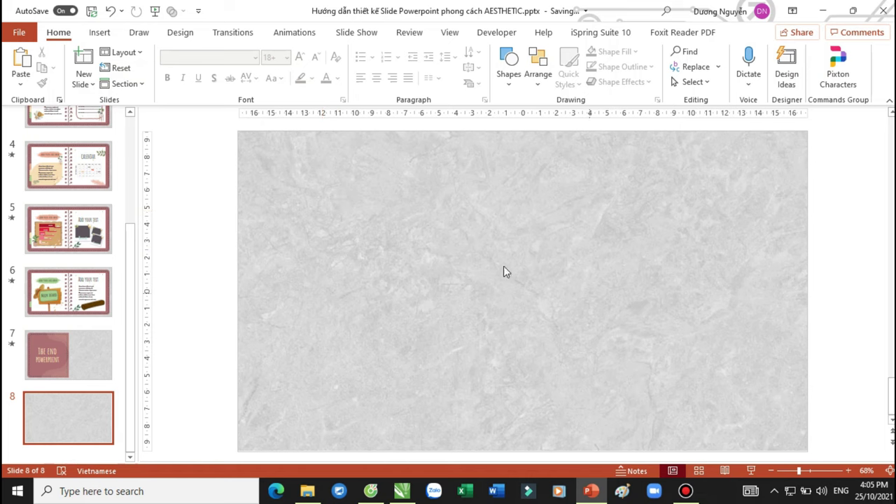
# Fill slide 8's background with the picture BG.jpg inserted from a file.
pyautogui.rightClick(523, 290)
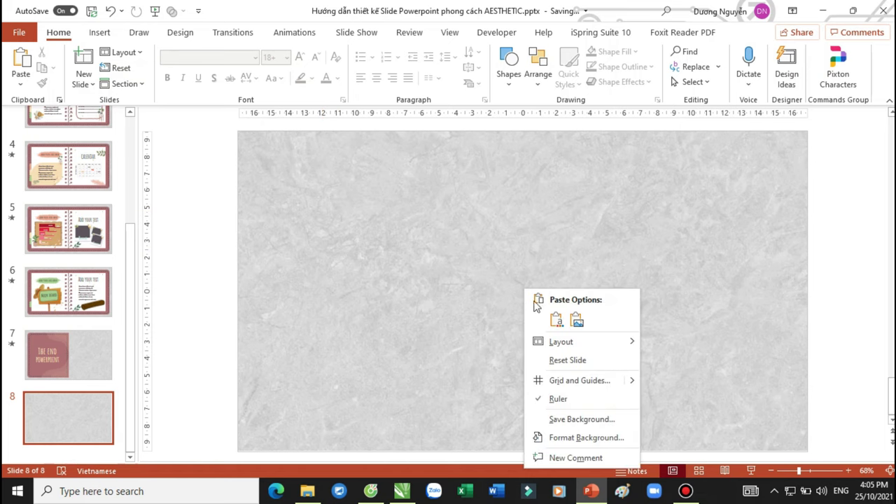
pyautogui.click(585, 439)
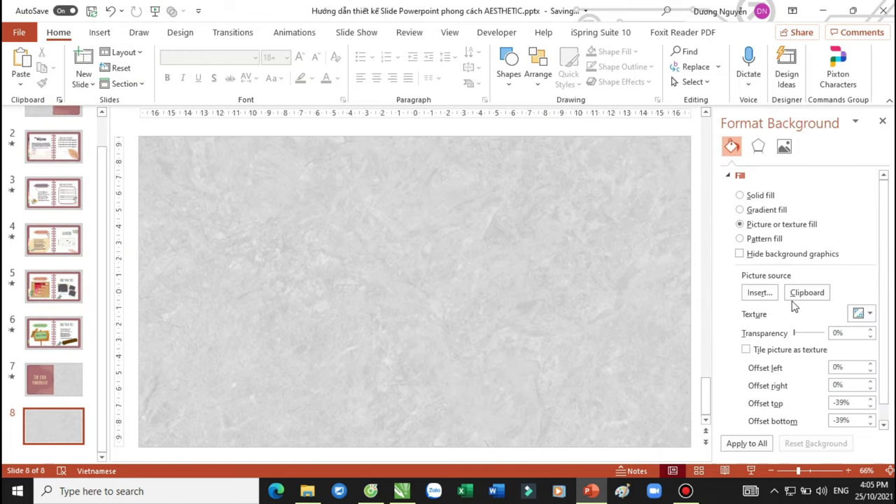
pyautogui.click(759, 293)
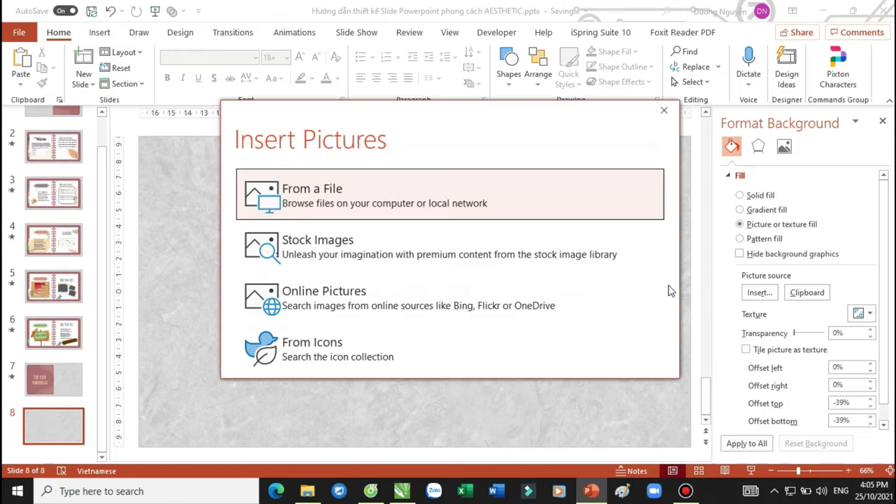
pyautogui.click(378, 200)
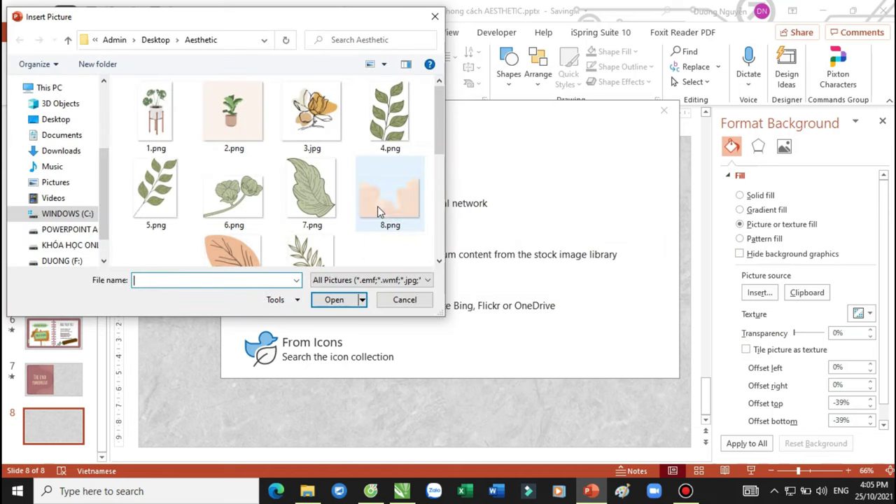
pyautogui.scroll(-3, 353, 203)
pyautogui.scroll(-1, 354, 203)
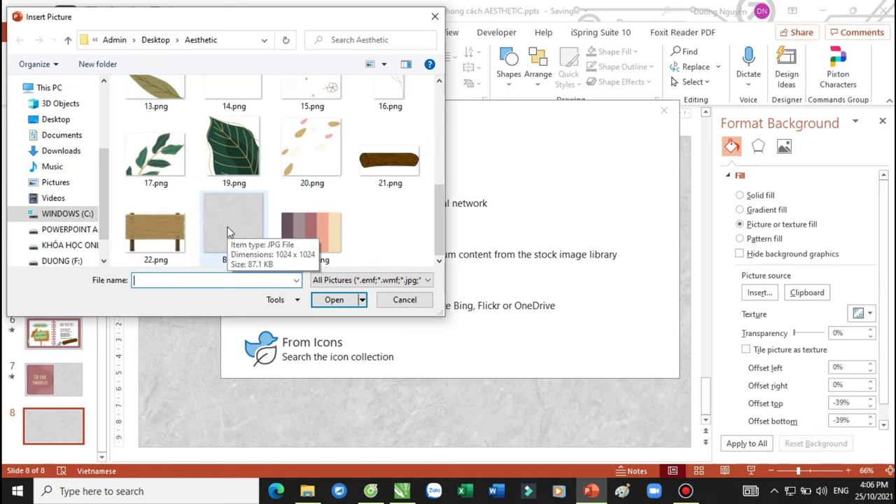
pyautogui.doubleClick(227, 228)
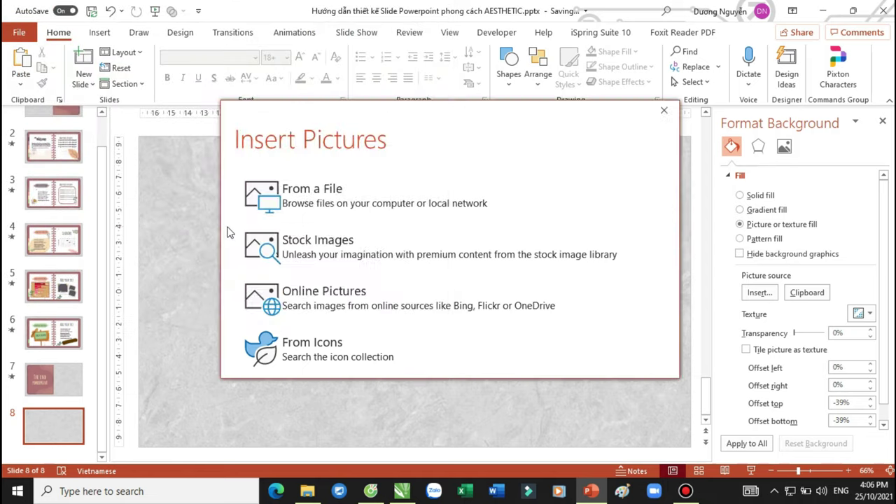
# Compare slide 2's background, then return to the new slide 8.
pyautogui.scroll(-2, 454, 245)
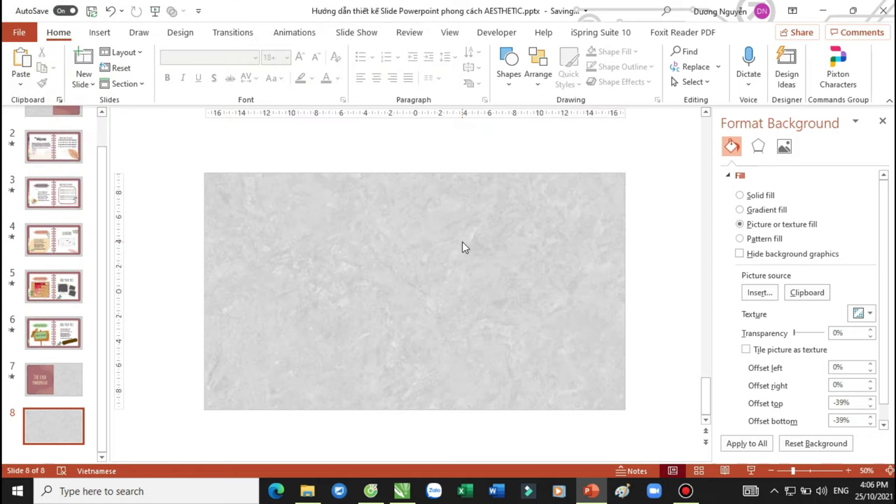
pyautogui.scroll(1, 147, 210)
pyautogui.scroll(2, 106, 200)
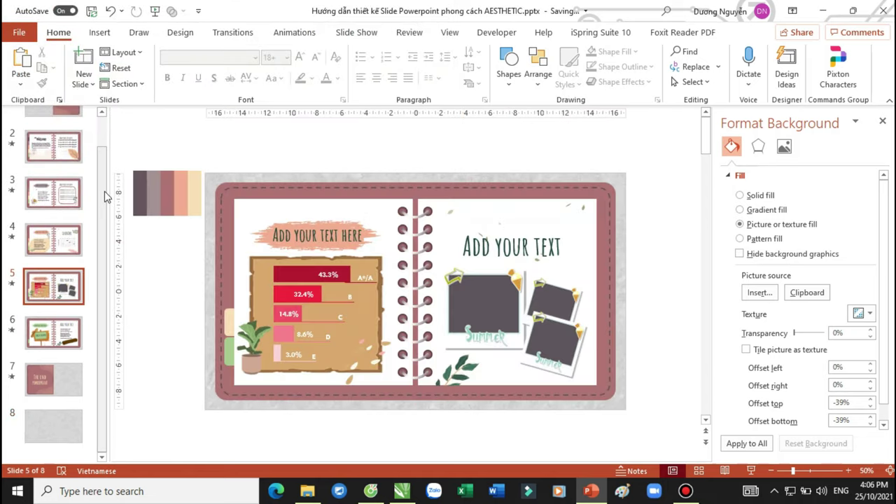
pyautogui.scroll(4, 104, 191)
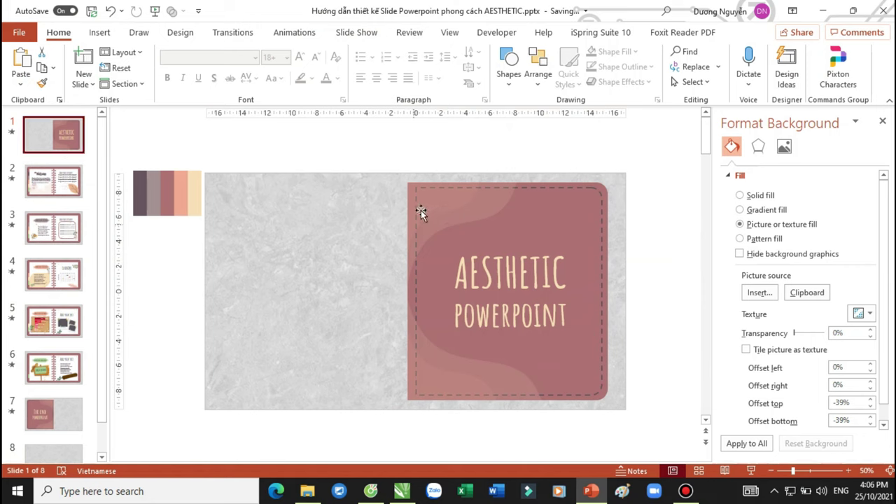
pyautogui.click(70, 189)
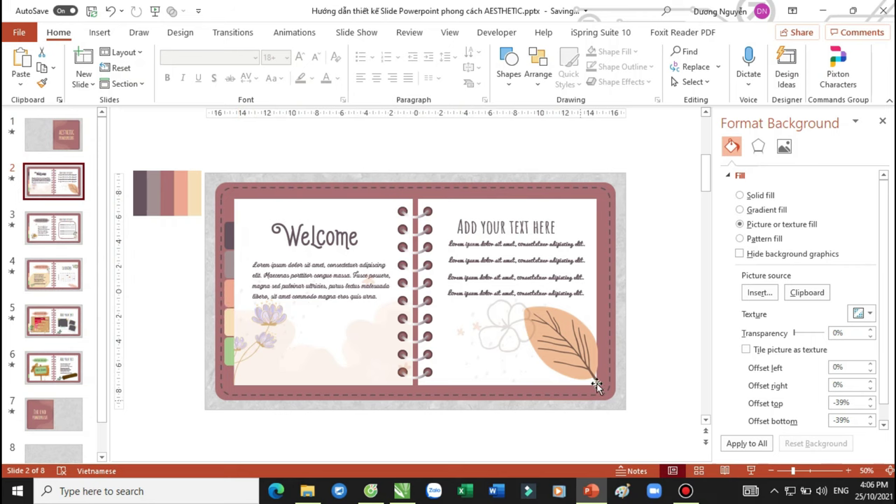
pyautogui.click(50, 458)
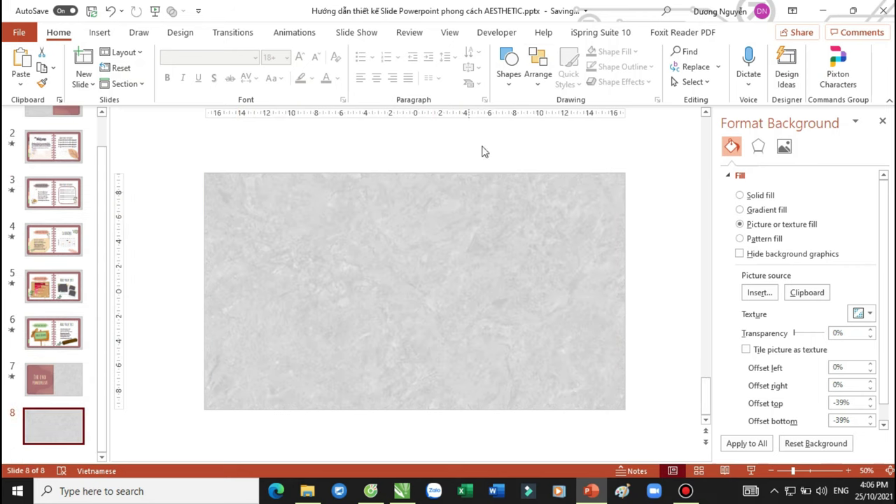
# Draw a rounded rectangle spanning most of slide 8 with slightly less rounded corners.
pyautogui.click(509, 66)
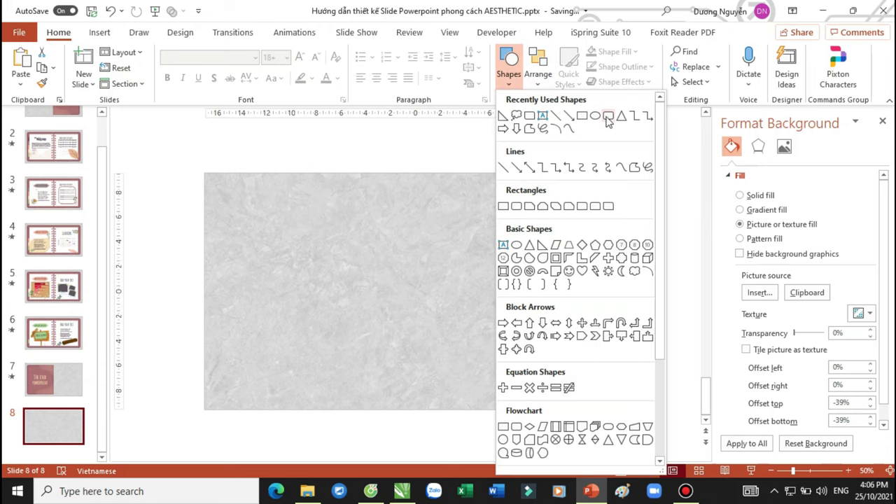
pyautogui.click(607, 116)
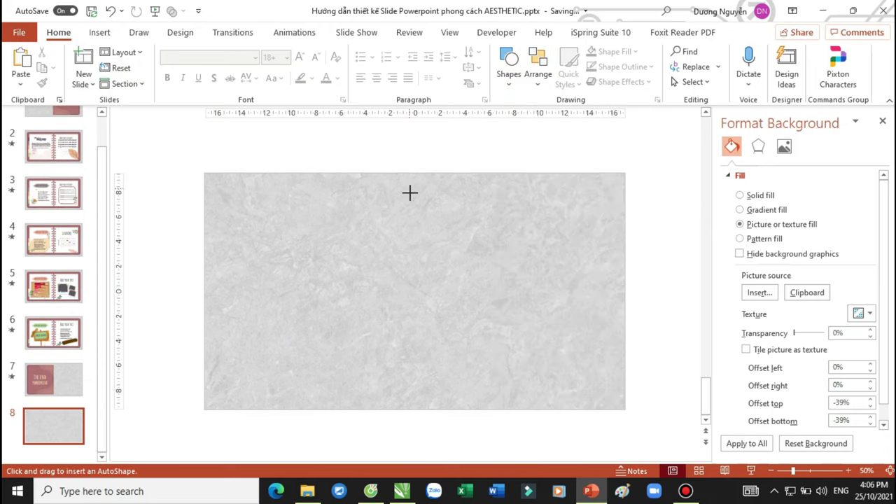
pyautogui.moveTo(409, 185); pyautogui.dragTo(597, 390)
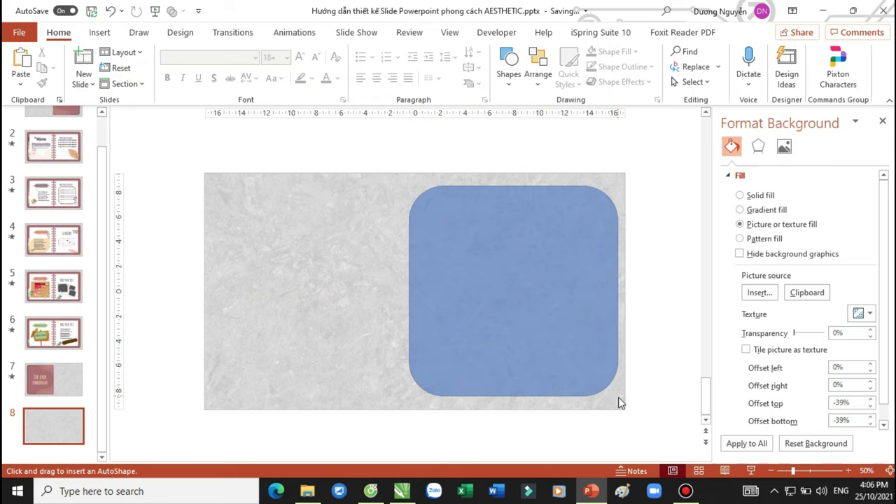
pyautogui.moveTo(608, 394); pyautogui.dragTo(618, 397)
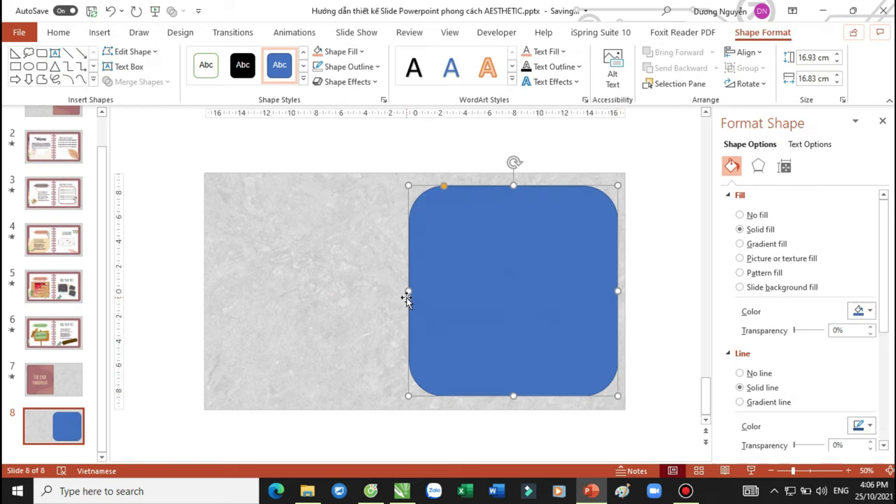
pyautogui.moveTo(408, 292); pyautogui.dragTo(209, 295)
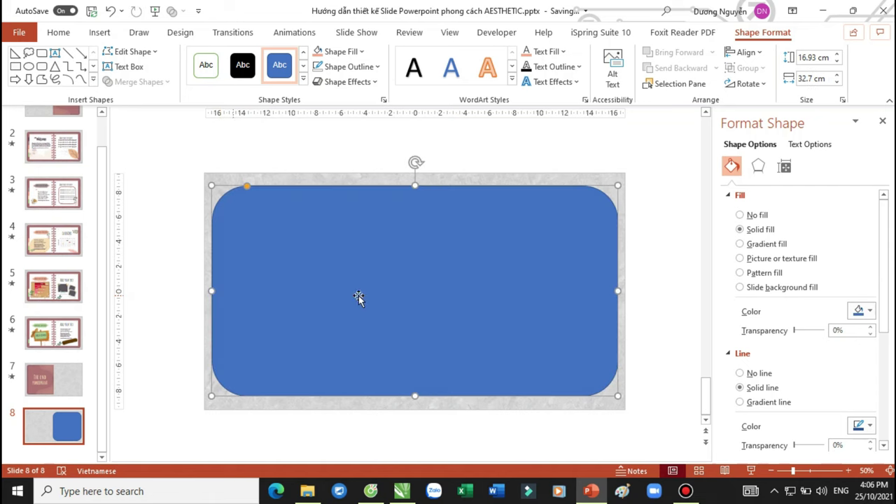
pyautogui.moveTo(415, 184); pyautogui.dragTo(415, 178)
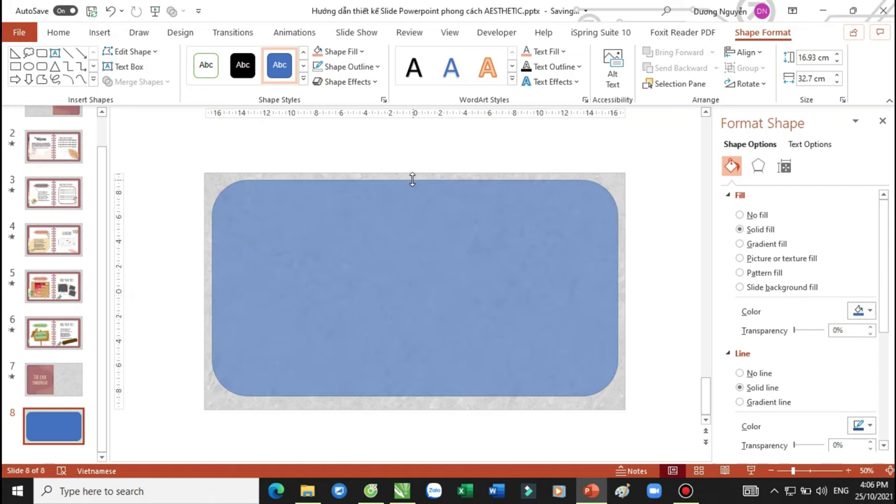
pyautogui.moveTo(413, 396); pyautogui.dragTo(413, 402)
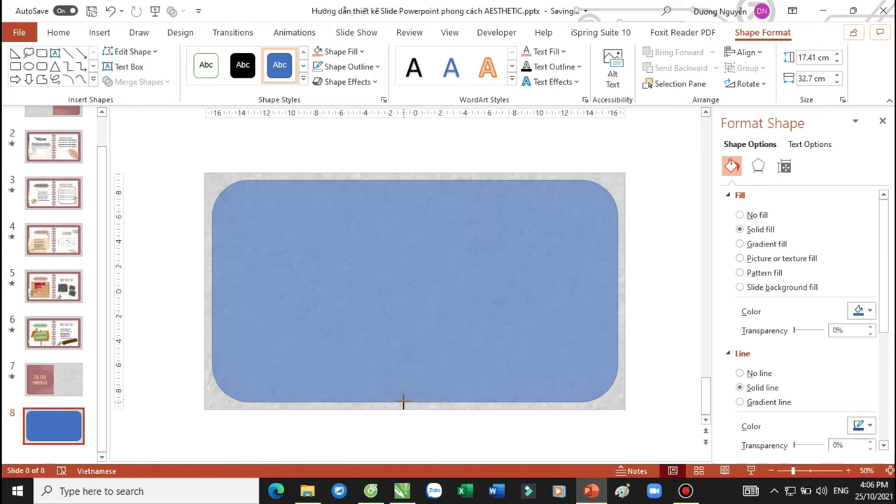
pyautogui.moveTo(247, 182); pyautogui.dragTo(227, 183)
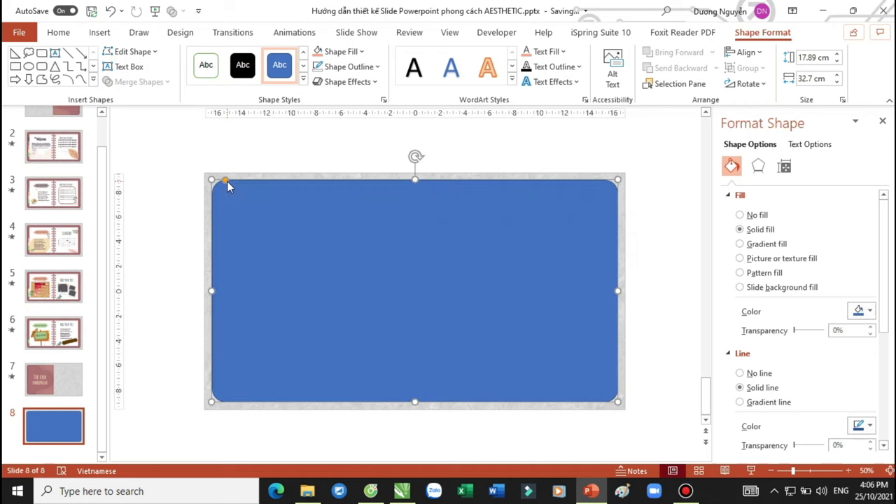
pyautogui.click(628, 258)
# Align the rectangle Center and Middle on the slide and set it to No Outline.
pyautogui.click(881, 121)
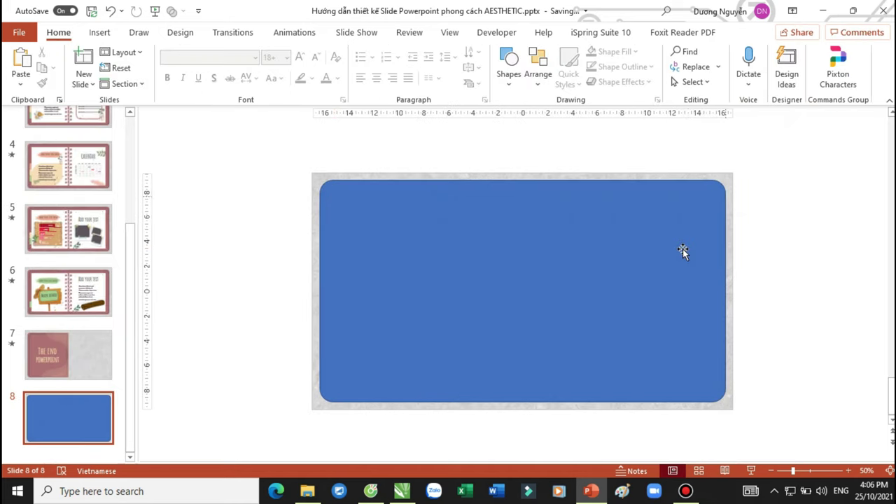
pyautogui.click(550, 280)
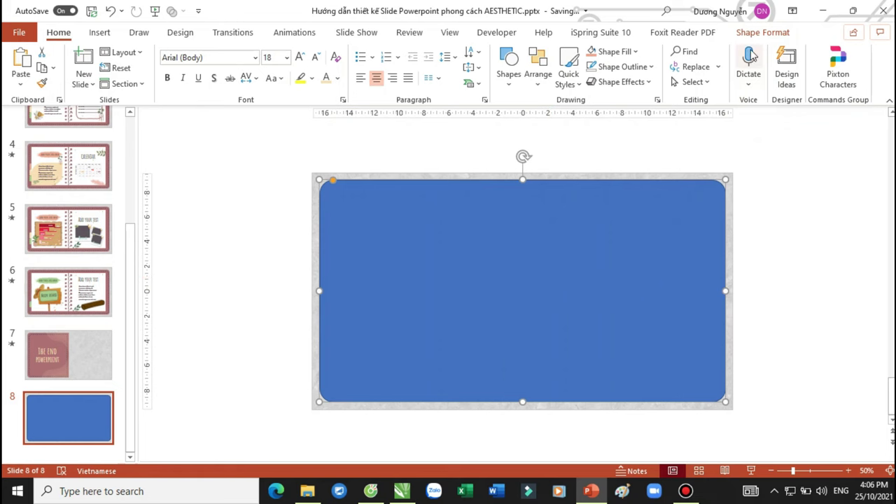
pyautogui.click(761, 33)
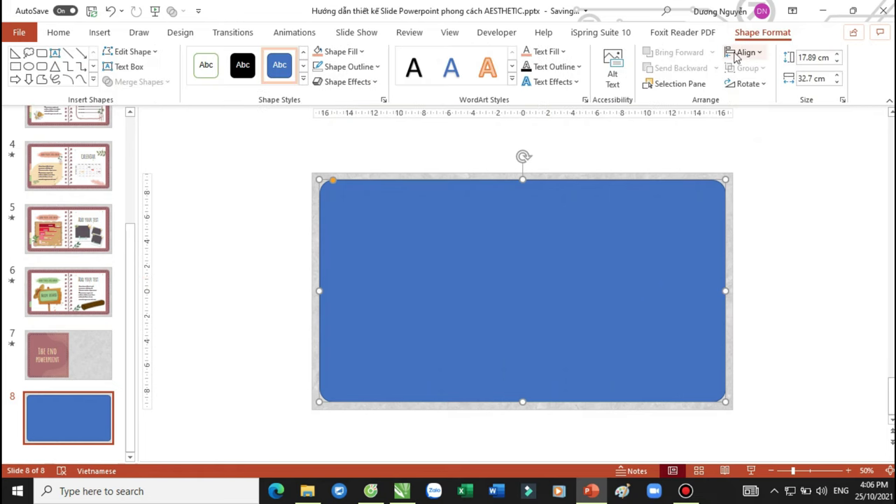
pyautogui.click(742, 56)
pyautogui.click(756, 88)
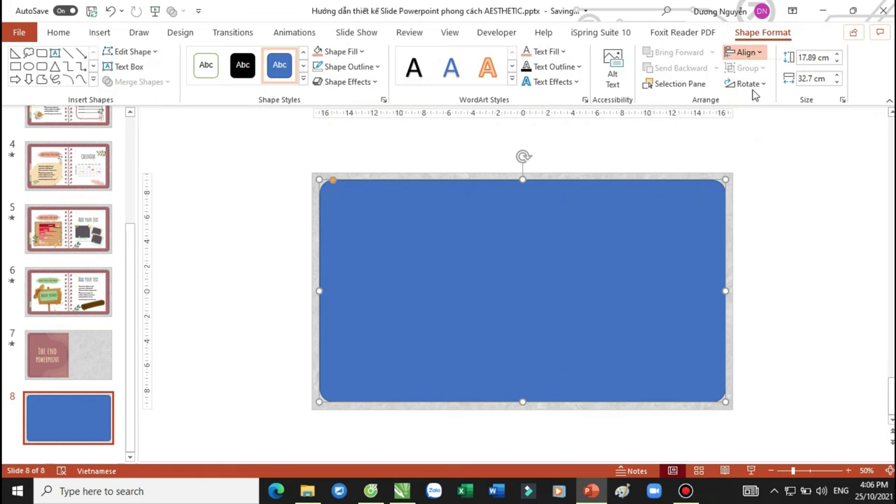
pyautogui.click(741, 54)
pyautogui.click(756, 146)
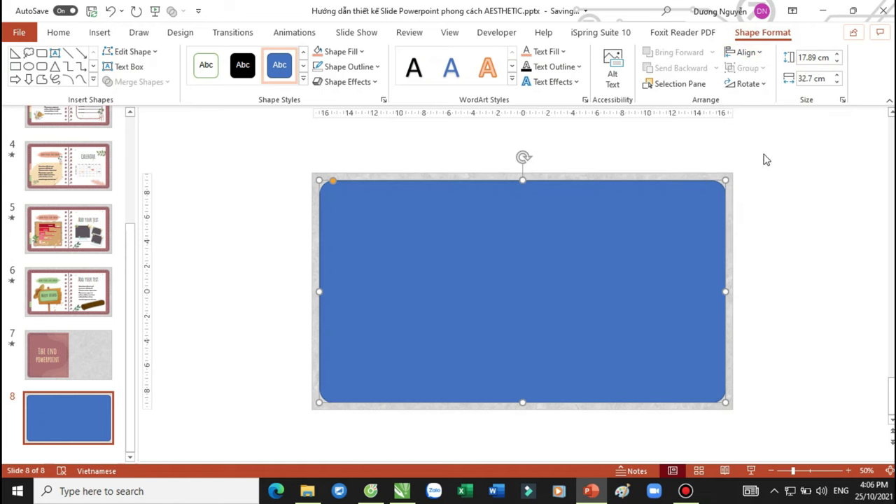
pyautogui.click(348, 67)
pyautogui.click(354, 251)
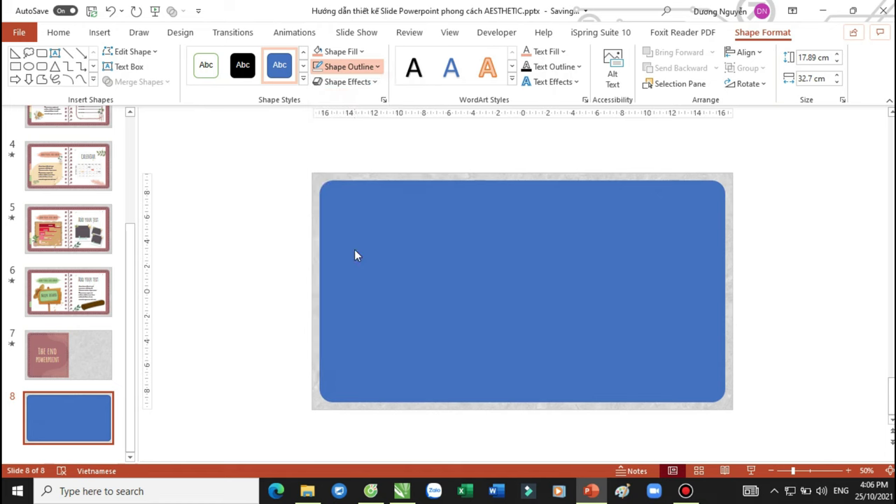
# On slide 2, drag the five-colour palette strip down beside the notebook spread's left edge.
pyautogui.click(90, 173)
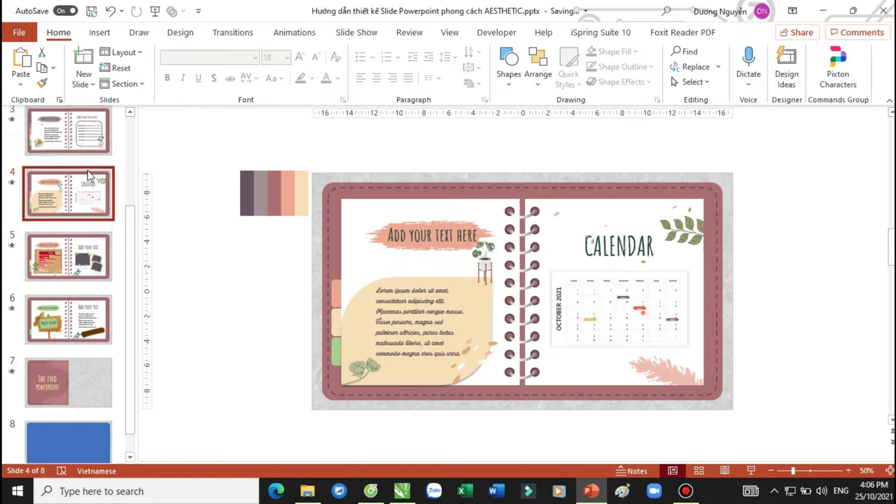
pyautogui.scroll(2, 84, 175)
pyautogui.click(79, 175)
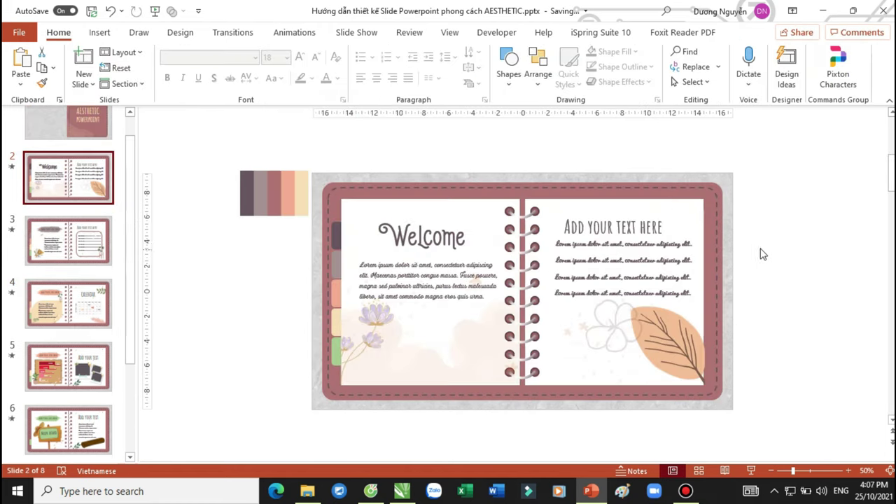
pyautogui.keyDown('ctrl'); pyautogui.scroll(2, 736, 242); pyautogui.keyUp('ctrl')
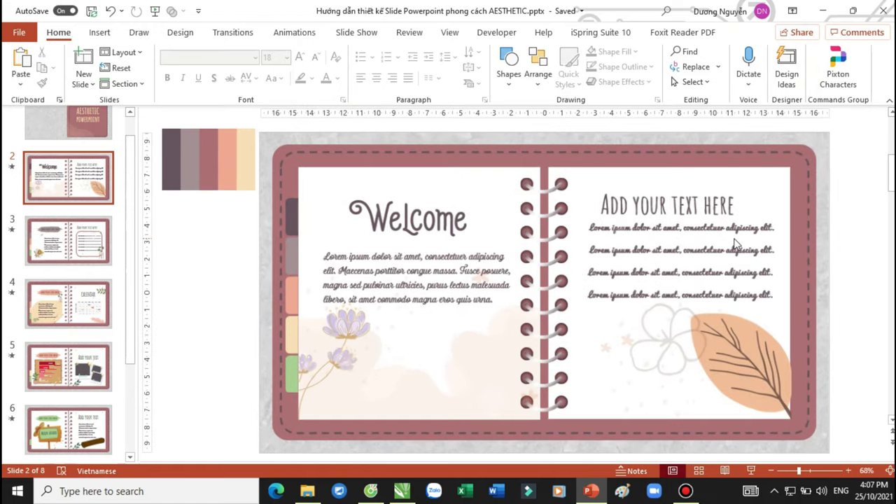
pyautogui.moveTo(221, 166); pyautogui.dragTo(220, 292)
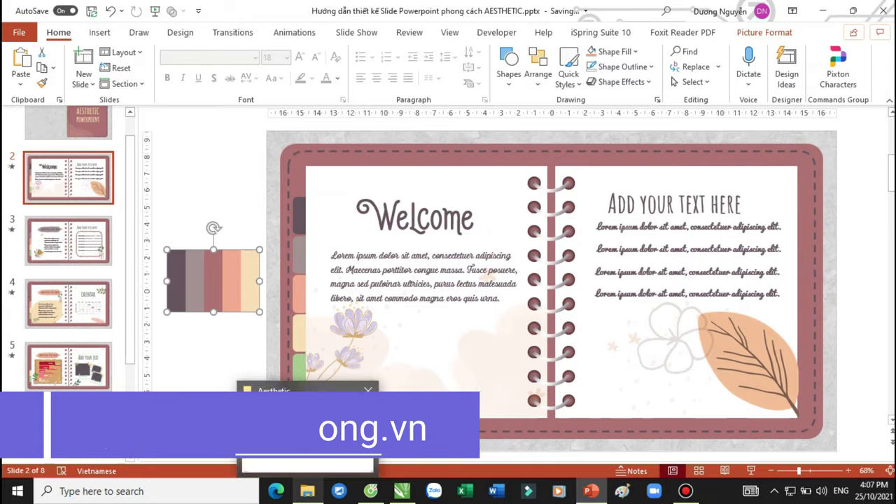
pyautogui.click(307, 491)
pyautogui.click(870, 197)
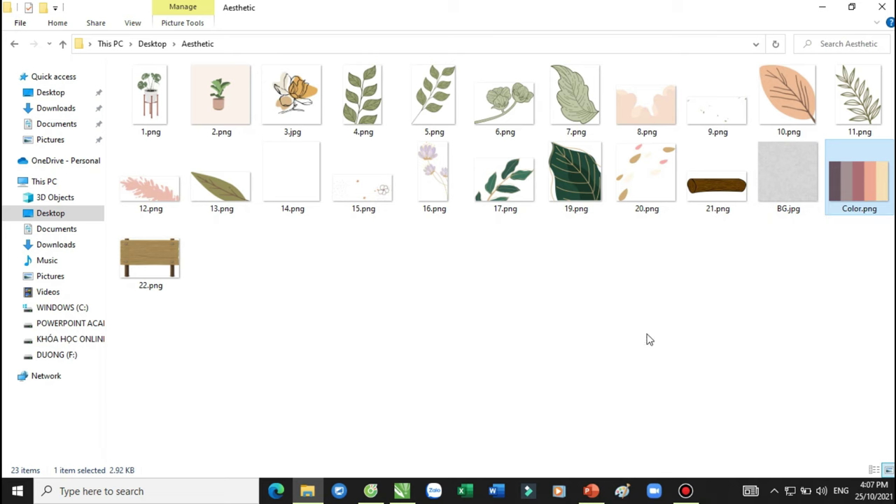
pyautogui.click(591, 491)
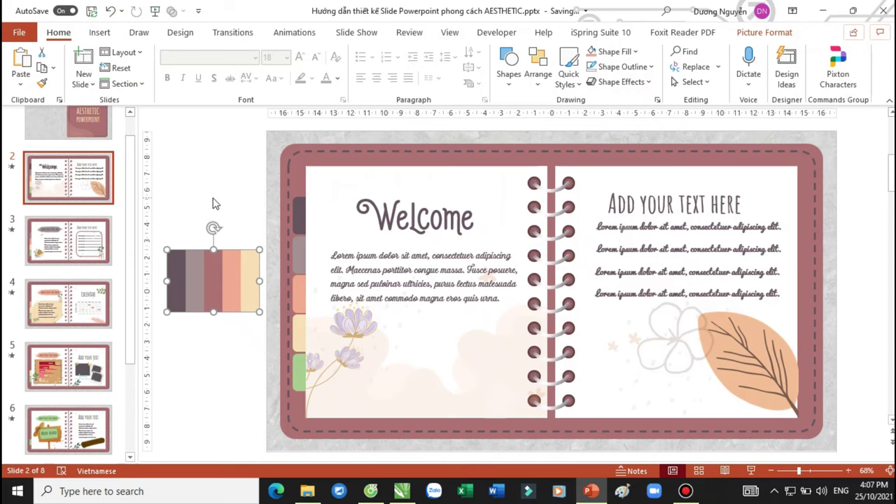
# Give slide 8's rounded rectangle a Dark Purple fill.
pyautogui.scroll(-5, 63, 278)
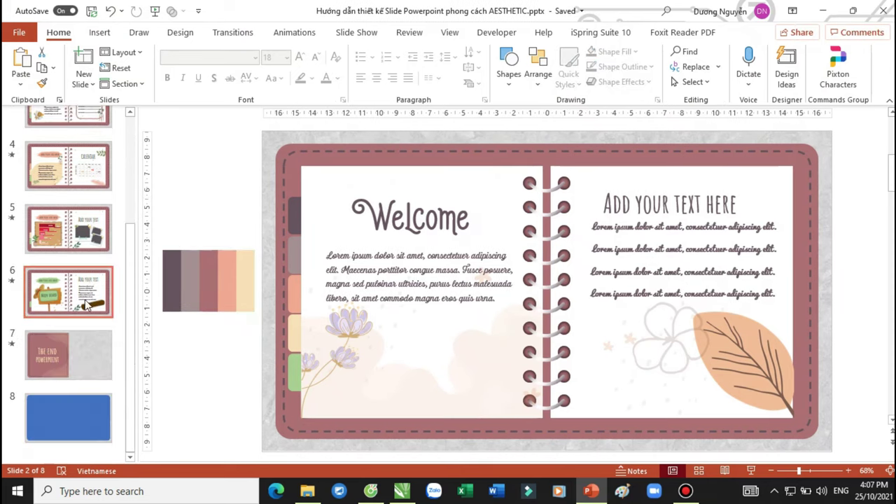
pyautogui.click(89, 405)
pyautogui.click(468, 337)
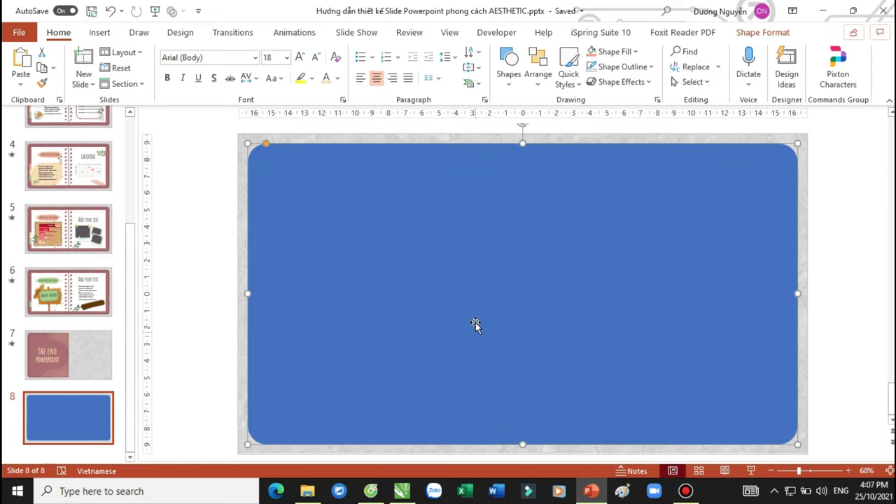
pyautogui.click(612, 59)
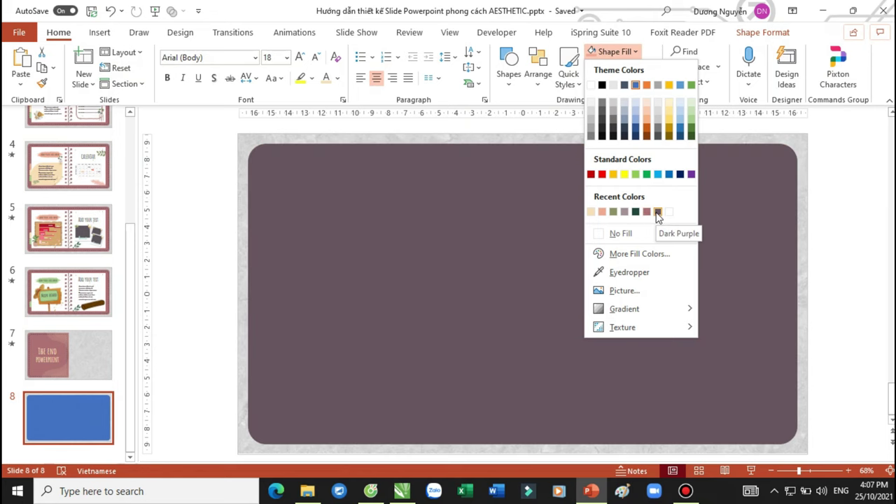
pyautogui.click(657, 212)
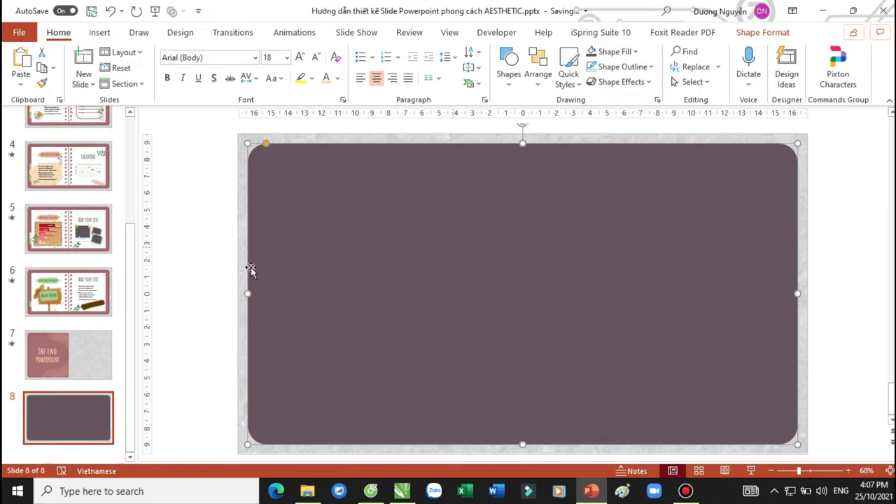
# Go to slide 1 and select its colour palette picture for copying.
pyautogui.press('Home')
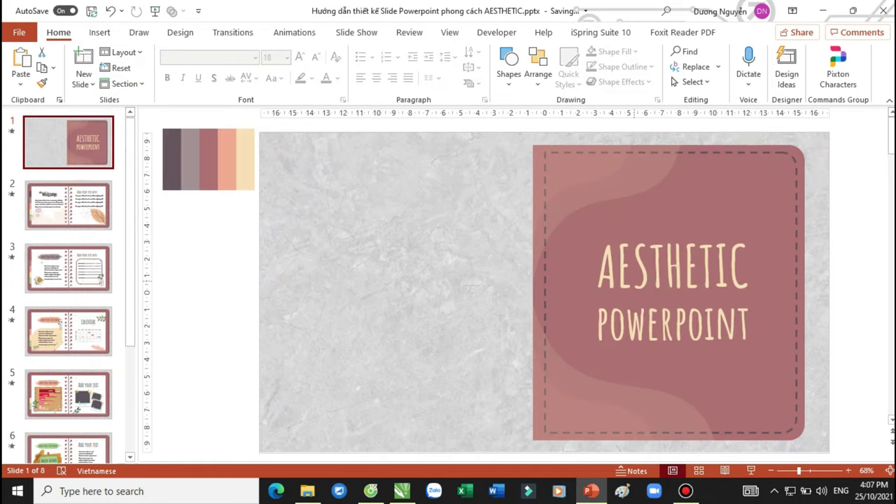
pyautogui.click(738, 216)
pyautogui.scroll(-1, 74, 310)
pyautogui.scroll(-4, 74, 310)
pyautogui.click(64, 418)
pyautogui.click(63, 417)
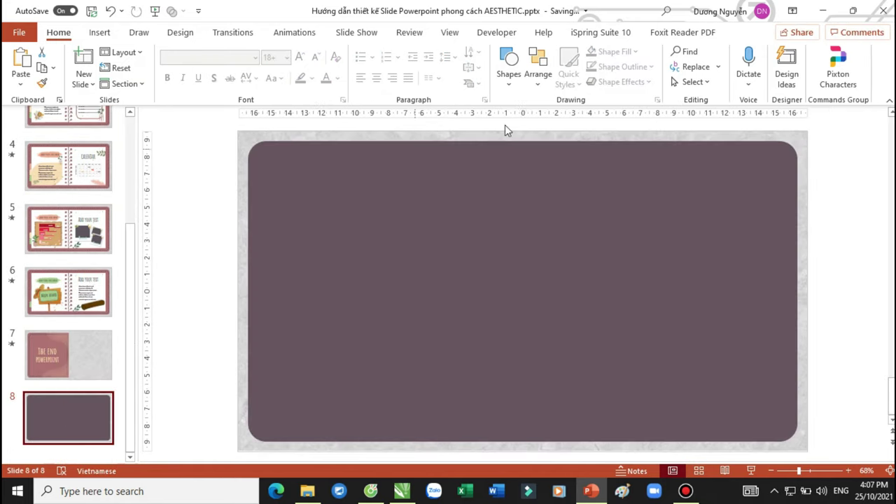
pyautogui.click(525, 235)
pyautogui.scroll(5, 77, 324)
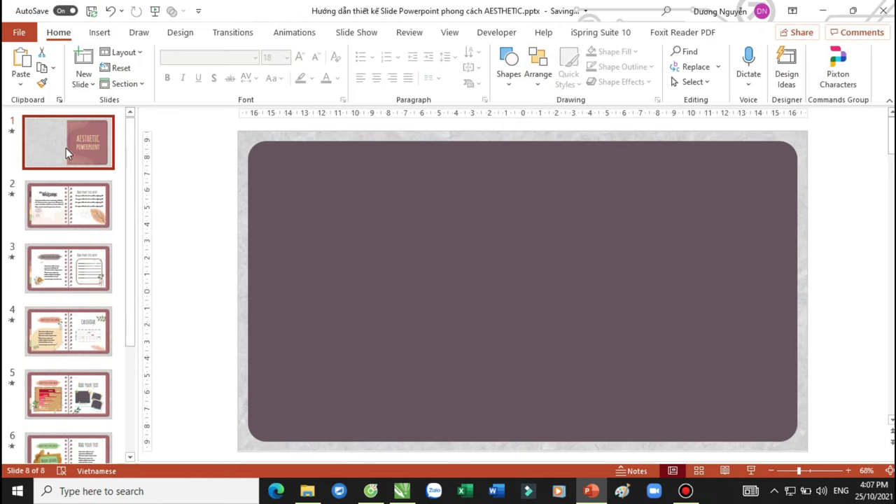
pyautogui.click(66, 148)
pyautogui.click(226, 177)
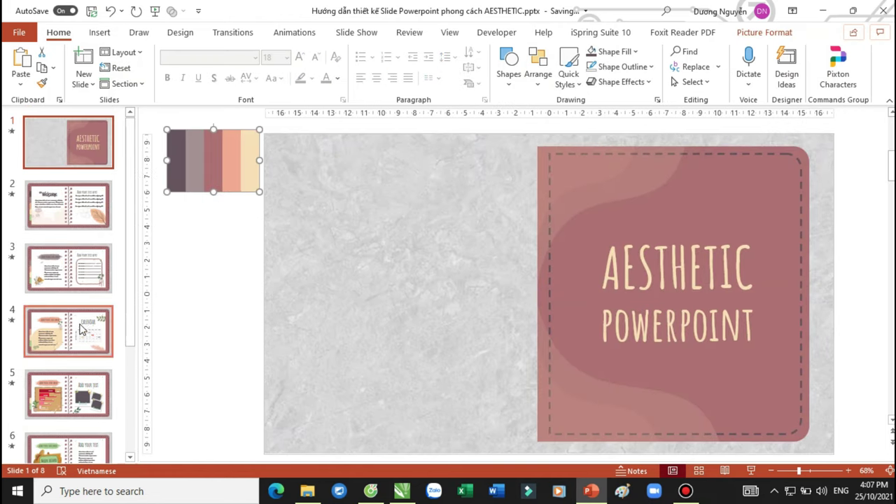
# Paste the palette onto slide 8 and eyedrop its dusty rose as the rectangle's fill.
pyautogui.scroll(-3, 77, 329)
pyautogui.click(71, 415)
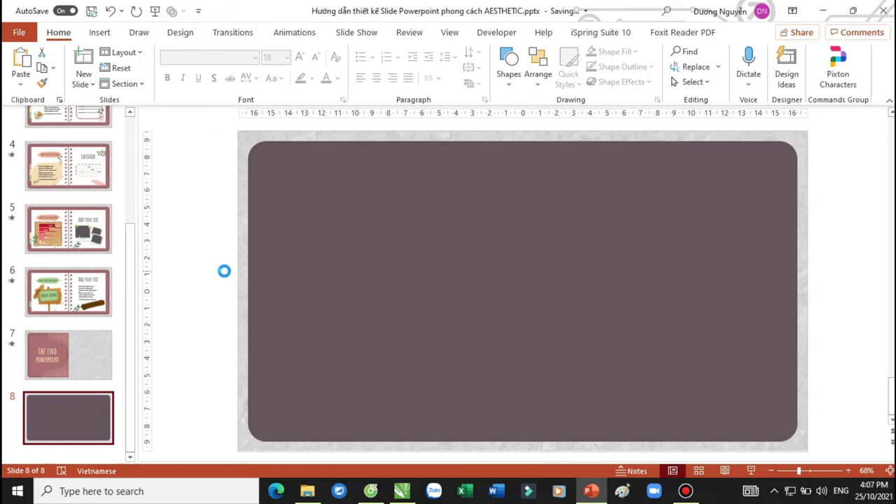
pyautogui.hotkey('ctrl', 'v')
pyautogui.click(376, 230)
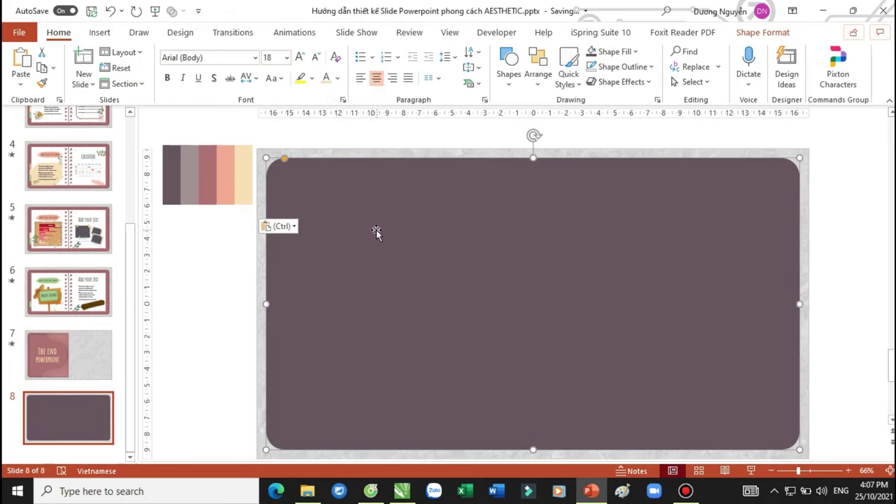
pyautogui.click(627, 52)
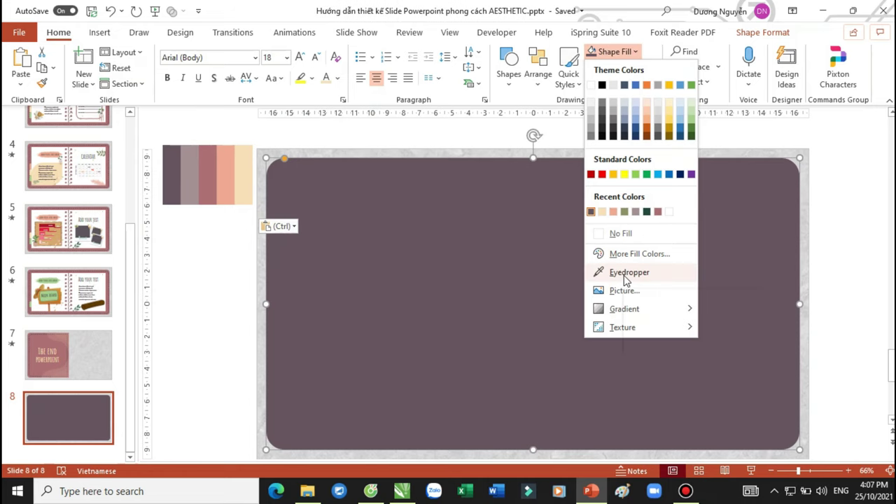
pyautogui.click(628, 272)
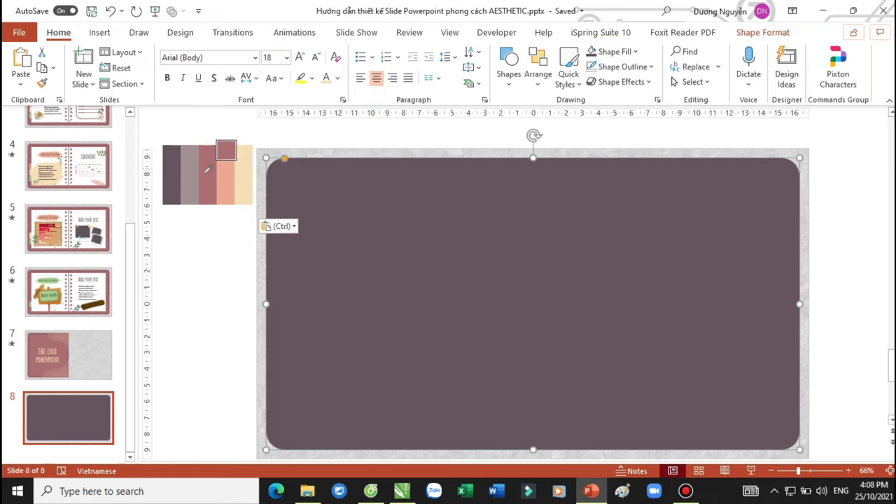
pyautogui.click(207, 168)
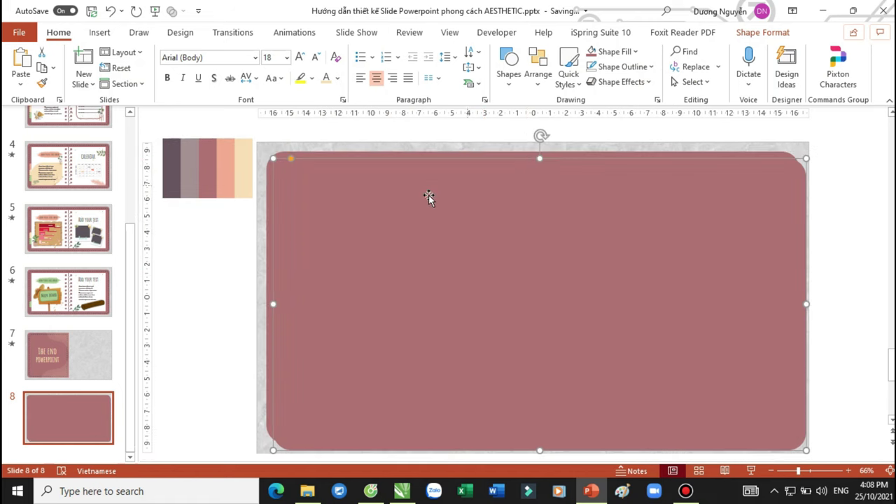
# Duplicate the rounded rectangle and give the copy a thick black outline.
pyautogui.hotkey('ctrl', 'd')
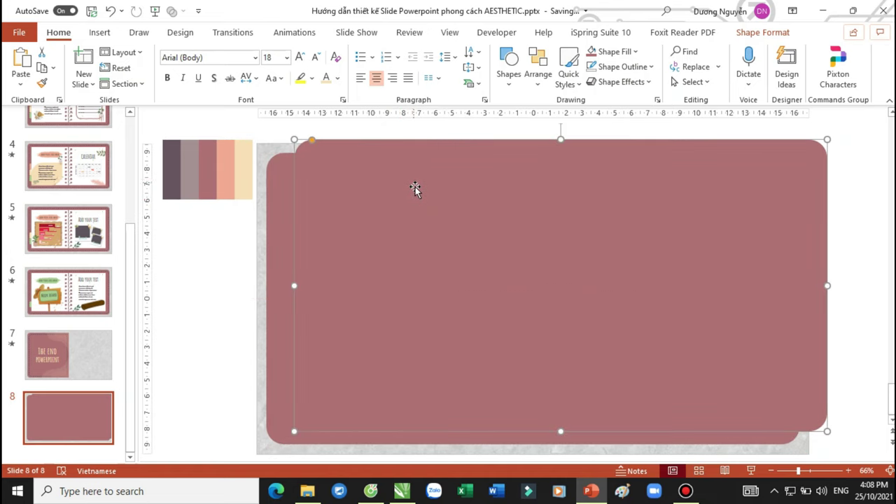
pyautogui.click(614, 72)
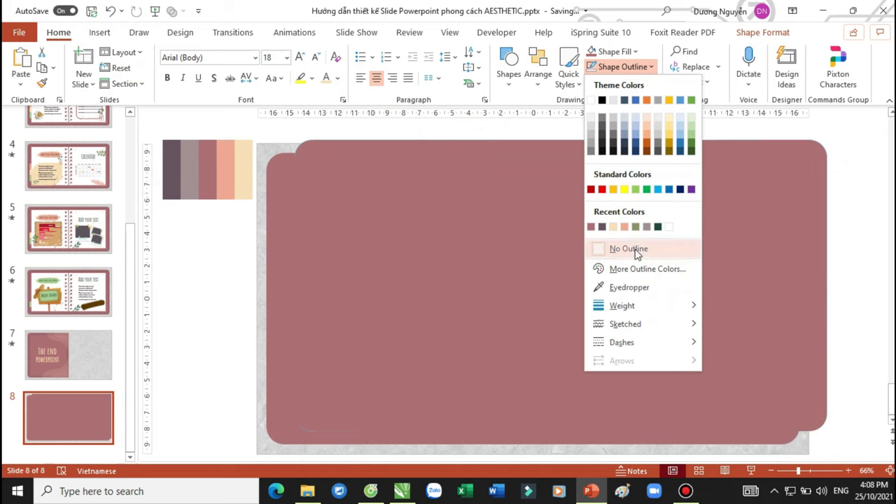
pyautogui.moveTo(620, 315)
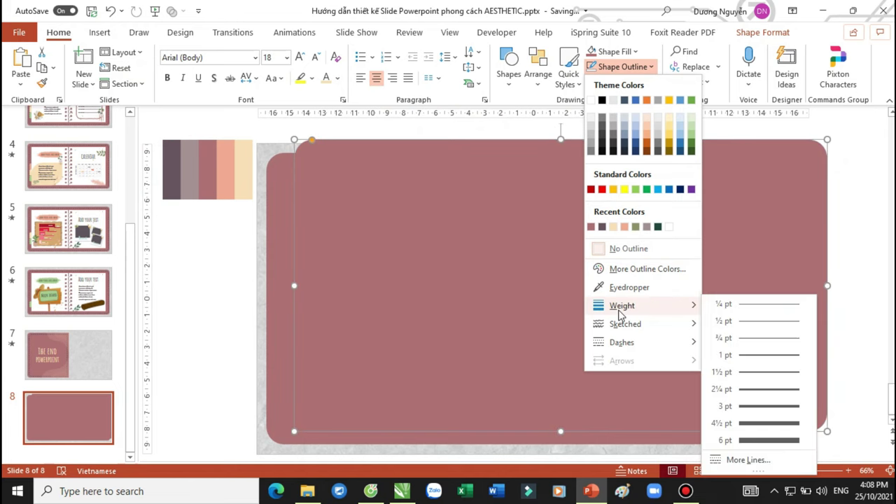
pyautogui.click(770, 423)
# Change the copy's outline from square dots to a Dash line style.
pyautogui.click(775, 428)
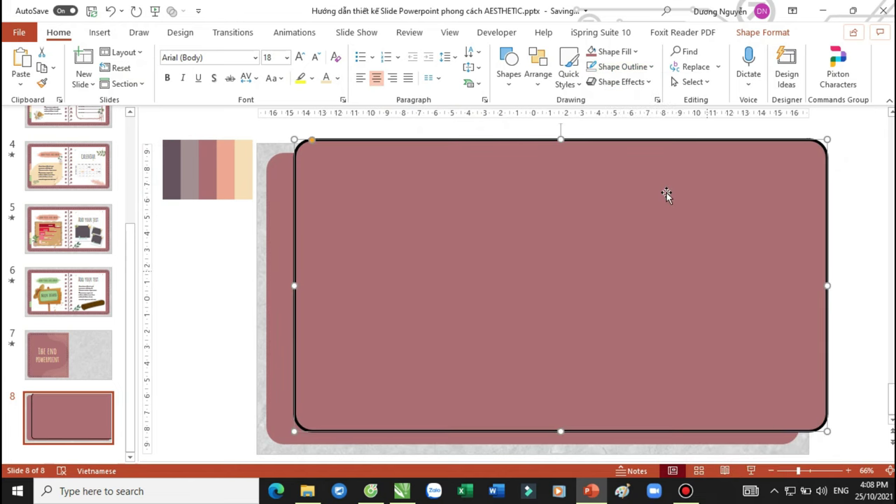
pyautogui.click(615, 73)
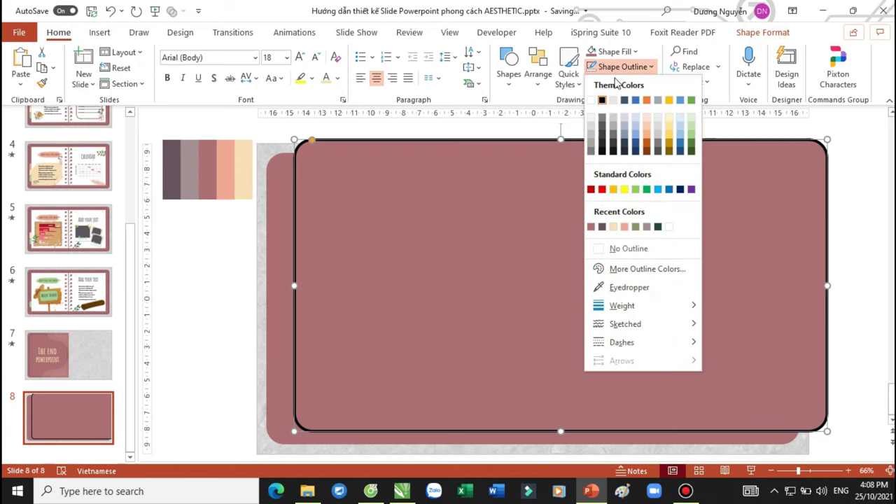
pyautogui.moveTo(639, 328)
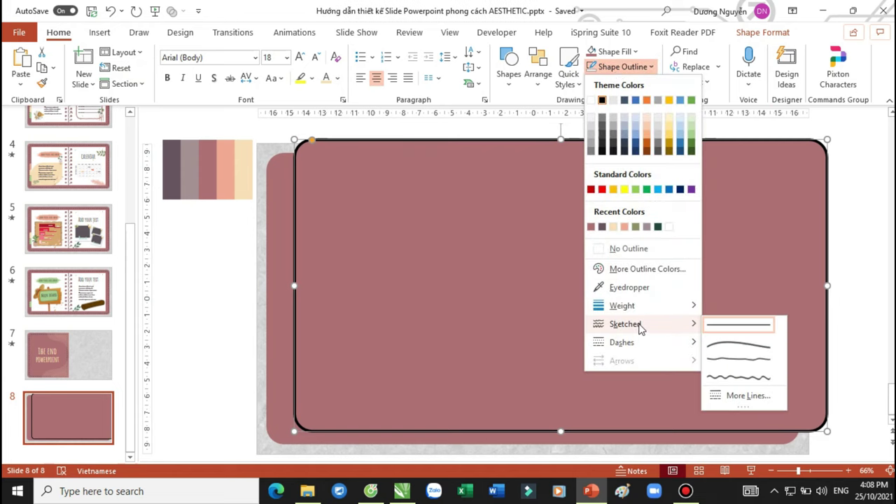
pyautogui.moveTo(634, 345)
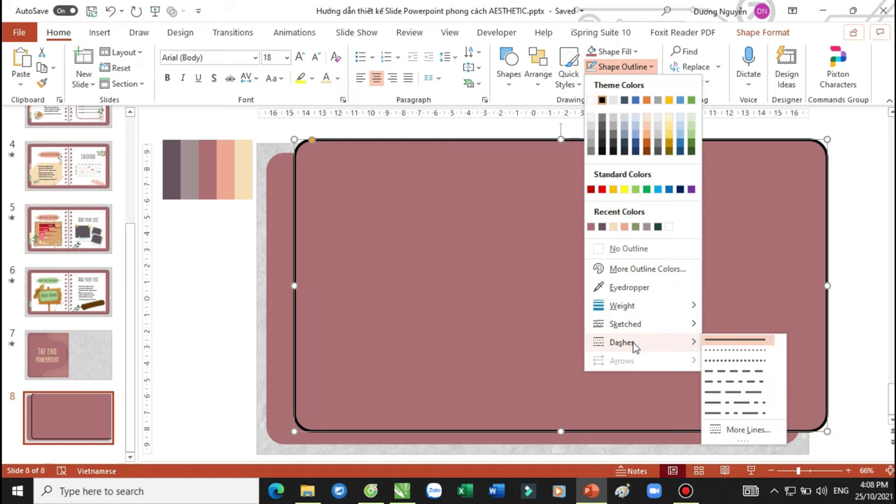
pyautogui.click(733, 363)
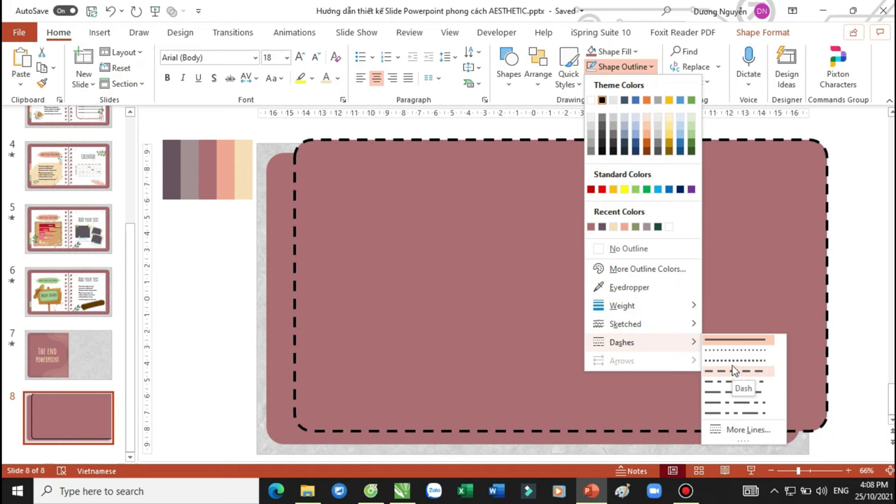
pyautogui.click(733, 370)
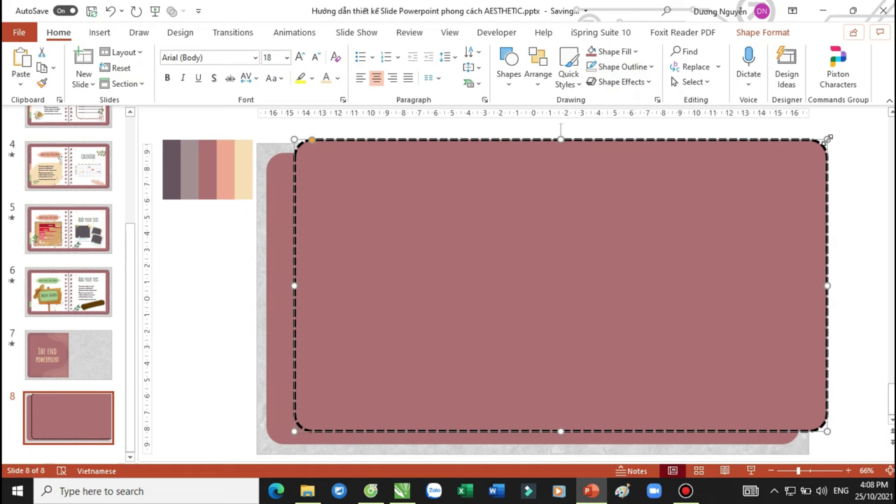
# Shrink the dashed frame from its top-right corner and centre it inside the mauve border.
pyautogui.moveTo(827, 140); pyautogui.dragTo(780, 158)
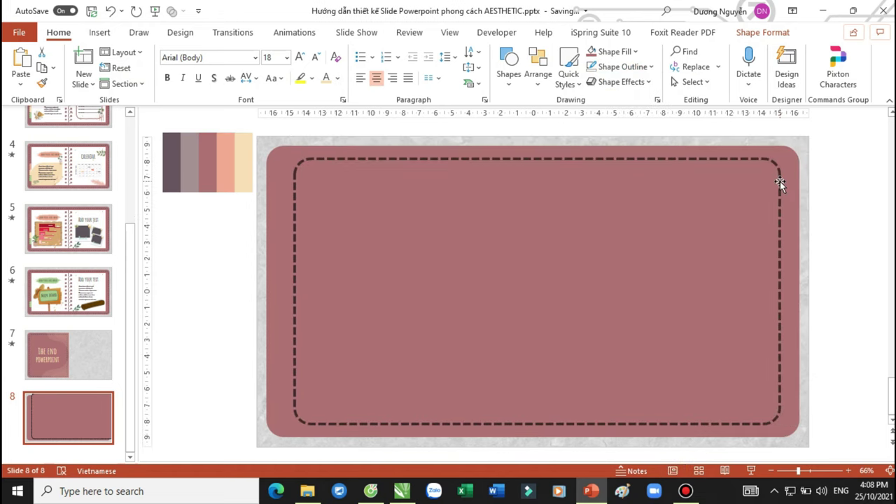
pyautogui.moveTo(568, 160); pyautogui.dragTo(555, 160)
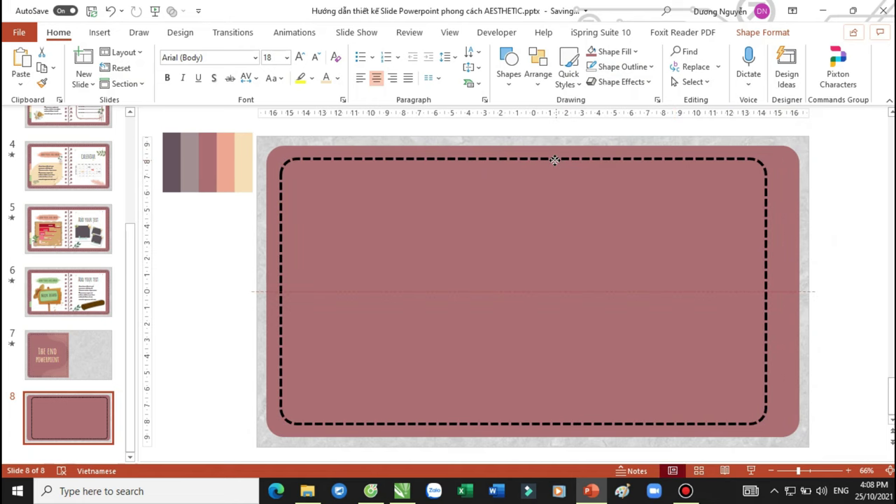
pyautogui.click(68, 165)
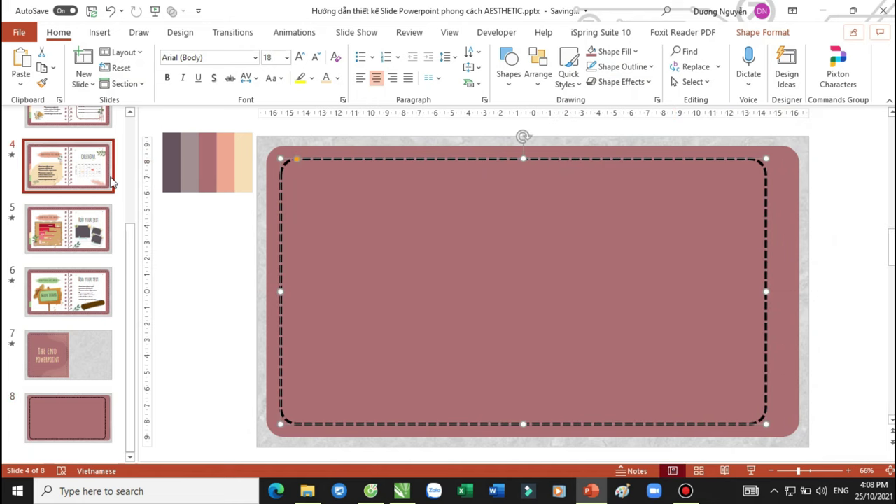
pyautogui.click(80, 403)
# Make the frame's dashed outline 3 pt dark grey and widen it on both sides.
pyautogui.click(281, 239)
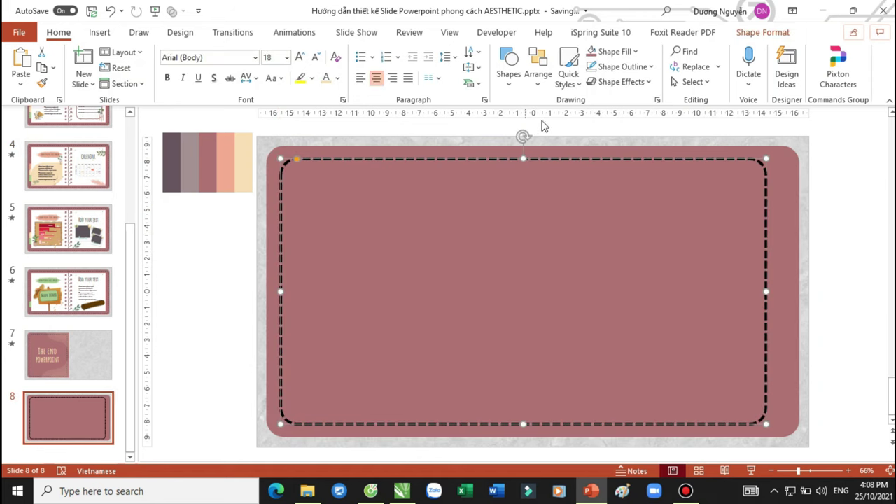
pyautogui.click(619, 70)
pyautogui.moveTo(632, 308)
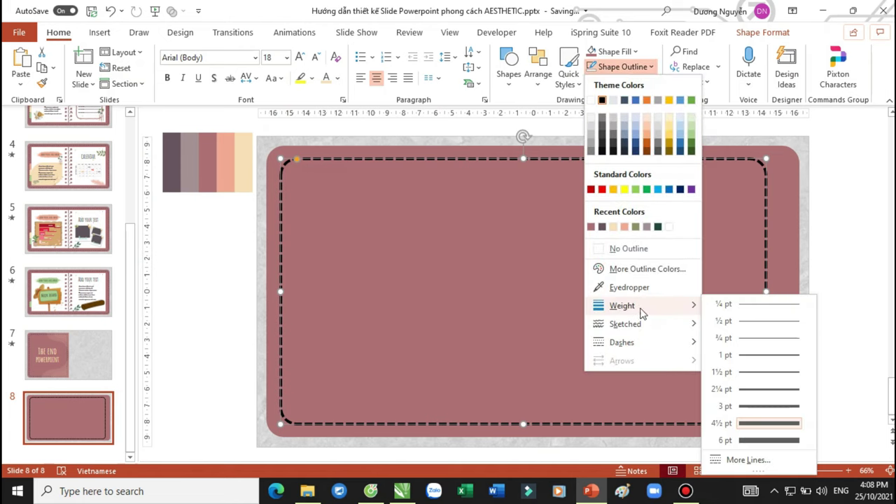
pyautogui.click(772, 407)
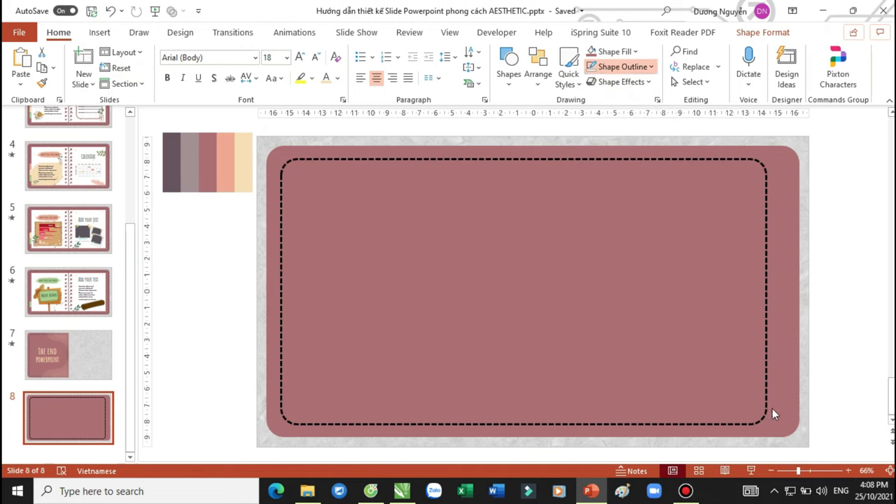
pyautogui.click(624, 68)
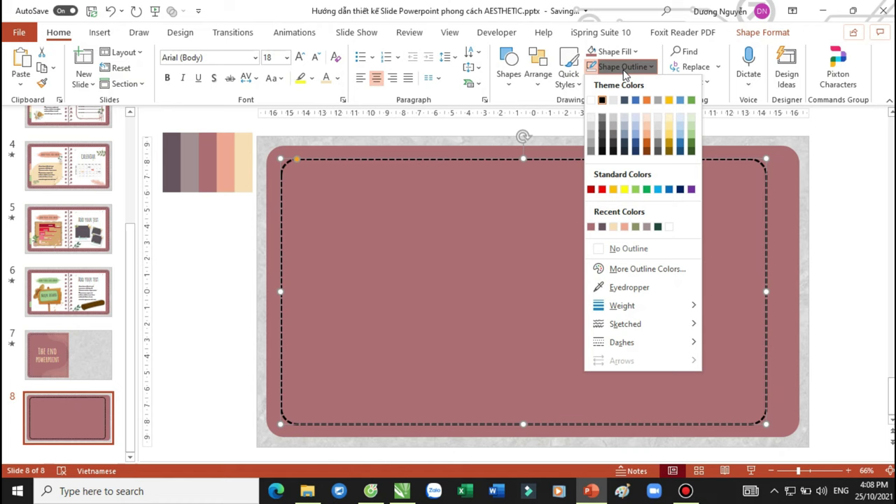
pyautogui.click(602, 227)
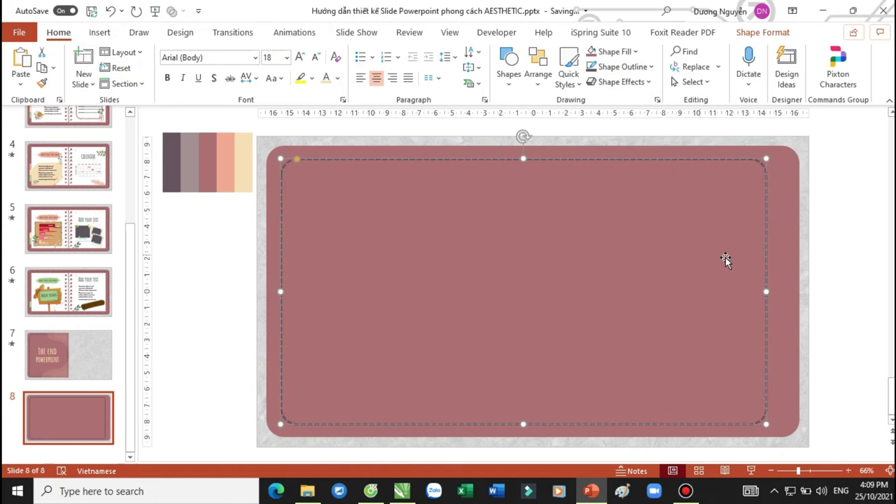
pyautogui.moveTo(766, 291); pyautogui.dragTo(787, 292)
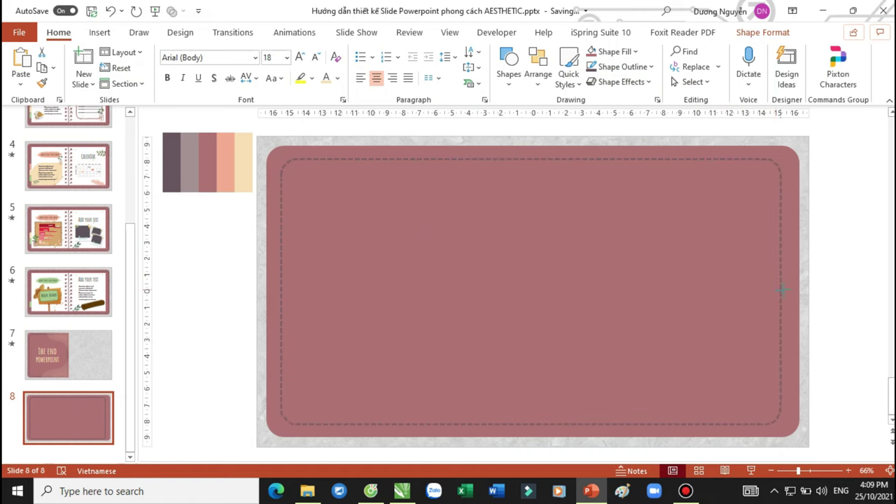
pyautogui.moveTo(280, 291); pyautogui.dragTo(281, 291)
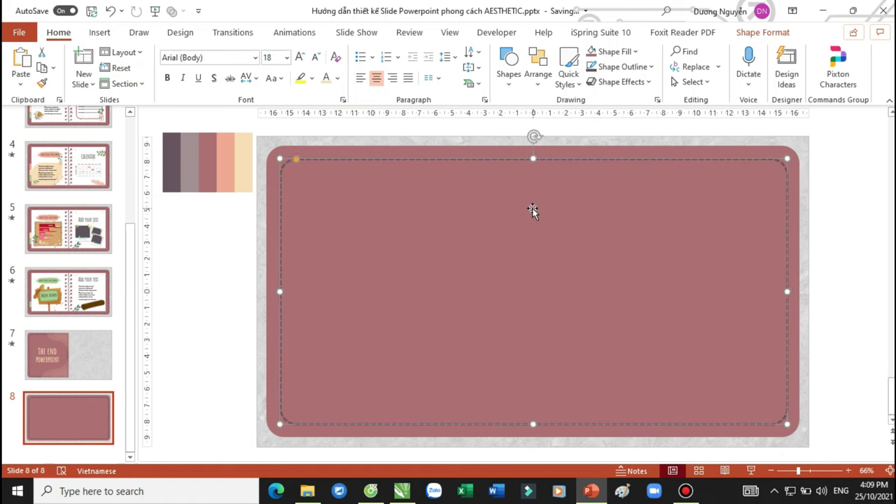
pyautogui.keyDown('shift'); pyautogui.click(466, 158); pyautogui.keyUp('shift')
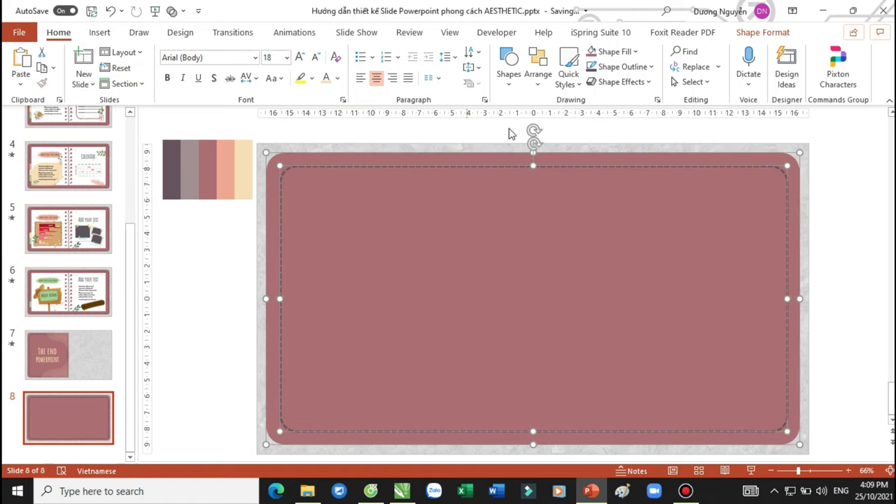
pyautogui.click(763, 32)
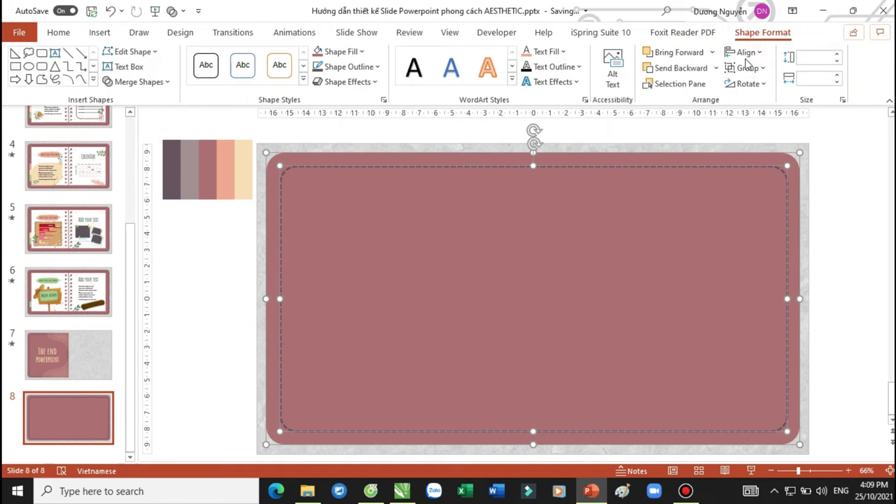
pyautogui.click(745, 53)
pyautogui.click(755, 94)
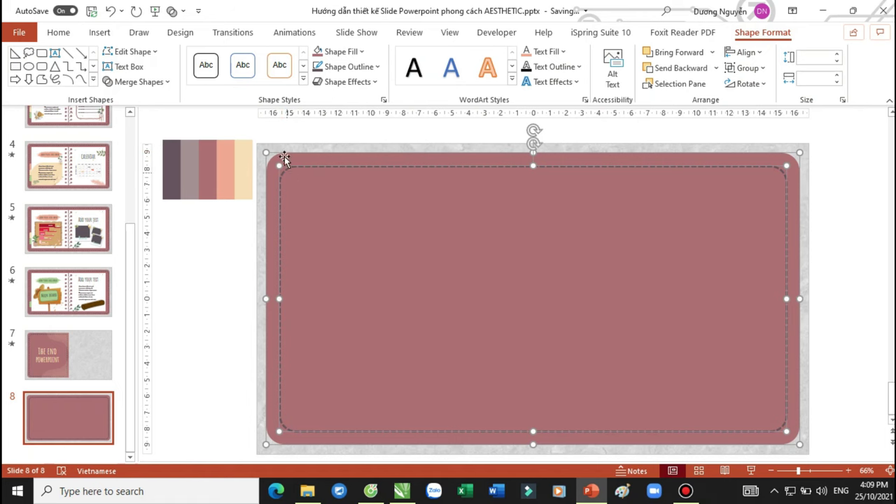
pyautogui.click(745, 52)
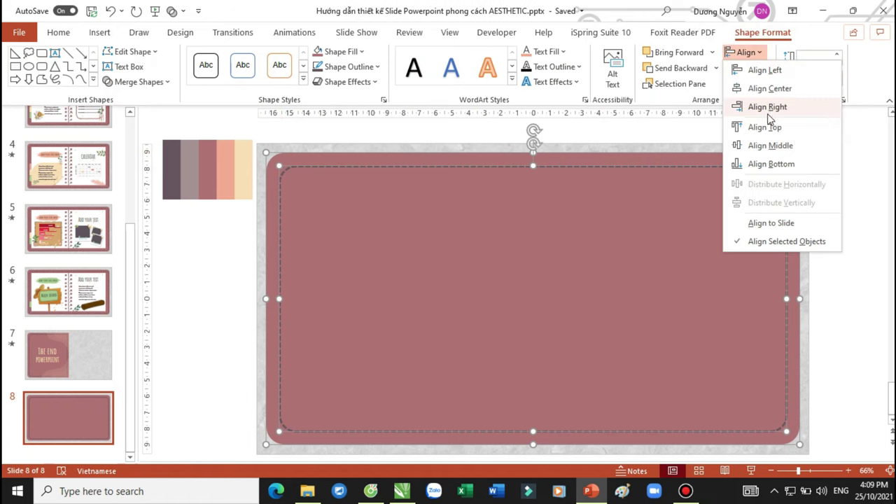
pyautogui.click(770, 145)
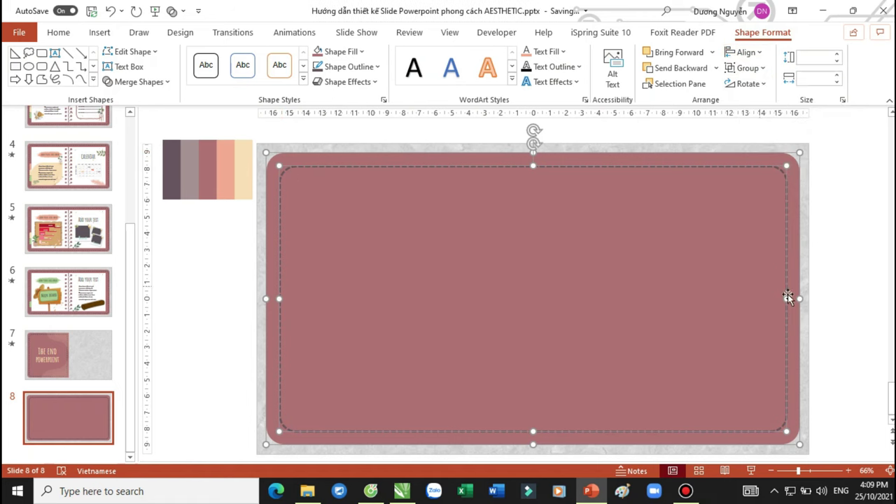
pyautogui.click(833, 301)
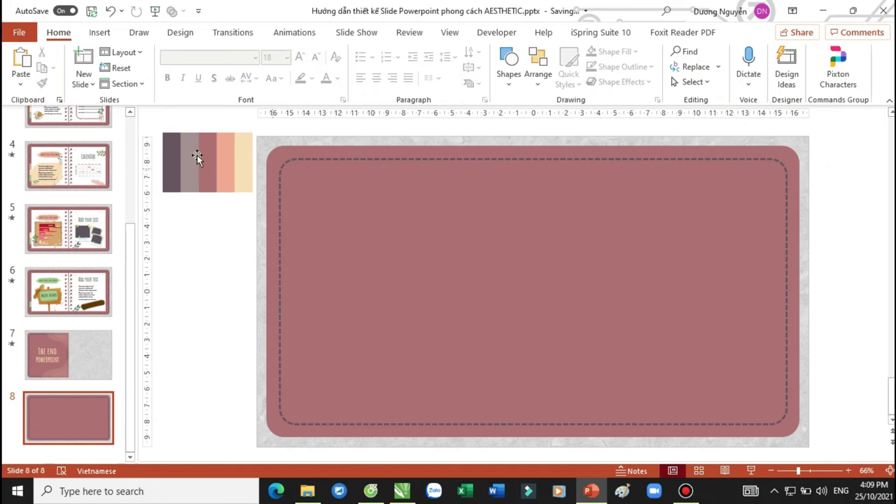
# Look over slide 1 and select its title card to compare the design.
pyautogui.scroll(2, 70, 194)
pyautogui.scroll(4, 70, 194)
pyautogui.click(65, 154)
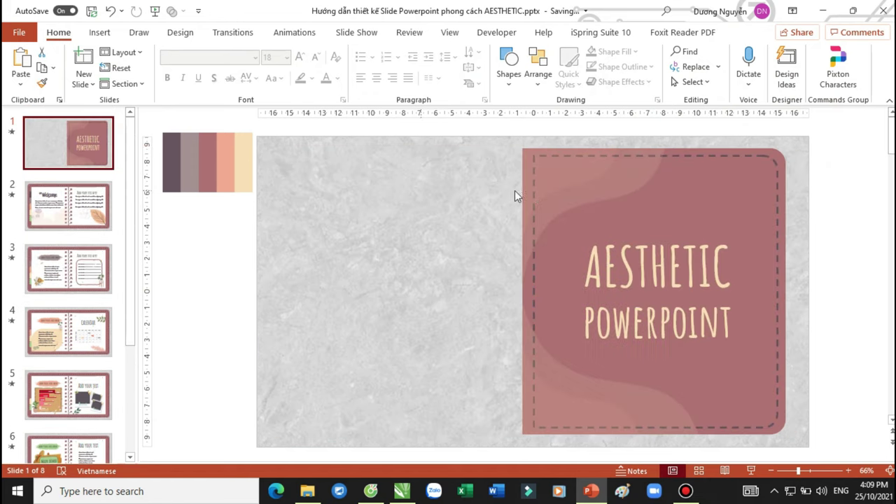
pyautogui.click(599, 193)
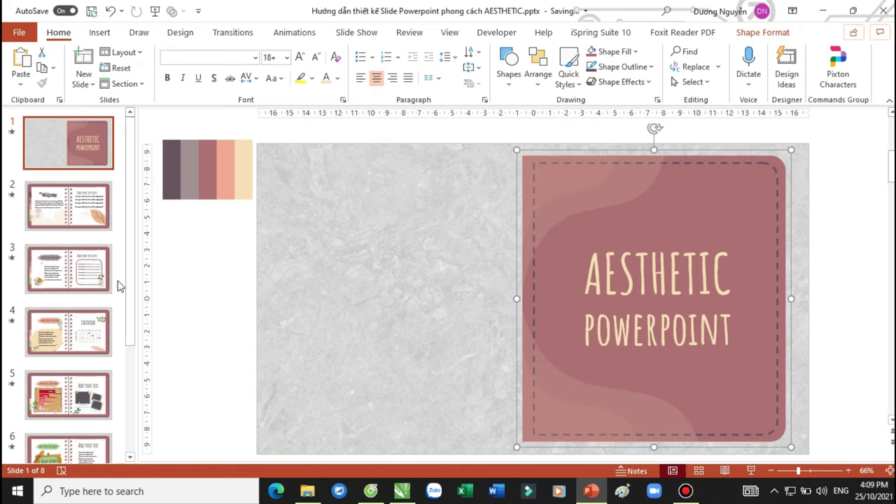
pyautogui.scroll(-3, 96, 350)
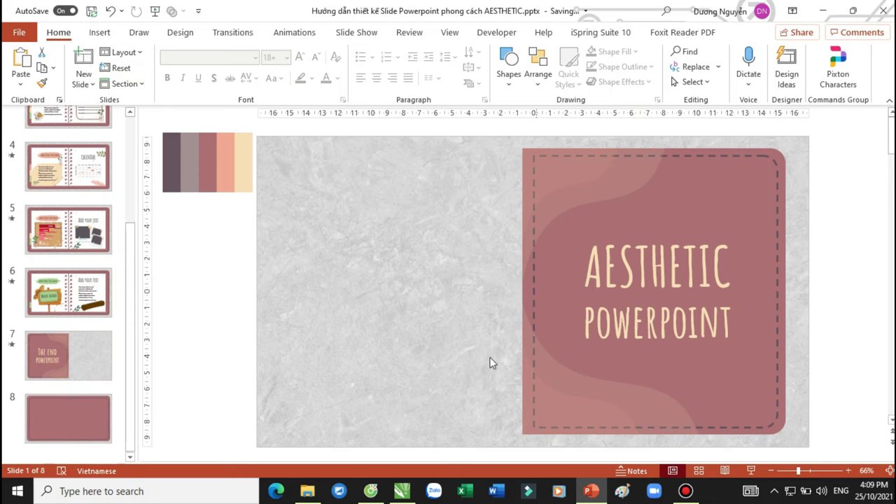
# Duplicate slide 8 into an identical slide 9 and reselect slide 8.
pyautogui.click(82, 427)
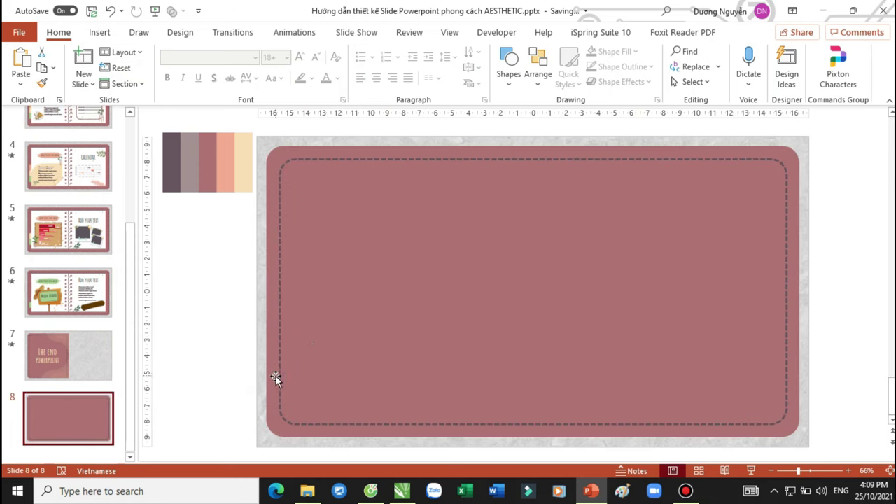
pyautogui.rightClick(79, 423)
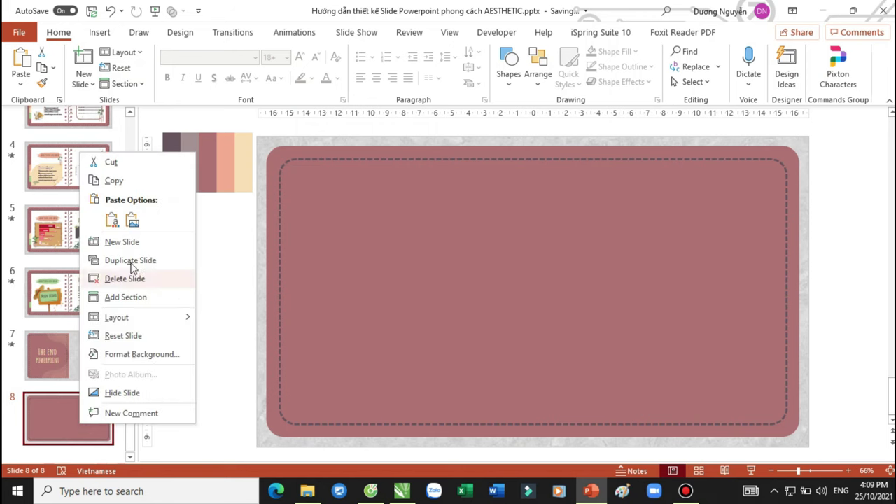
pyautogui.click(131, 262)
pyautogui.click(79, 364)
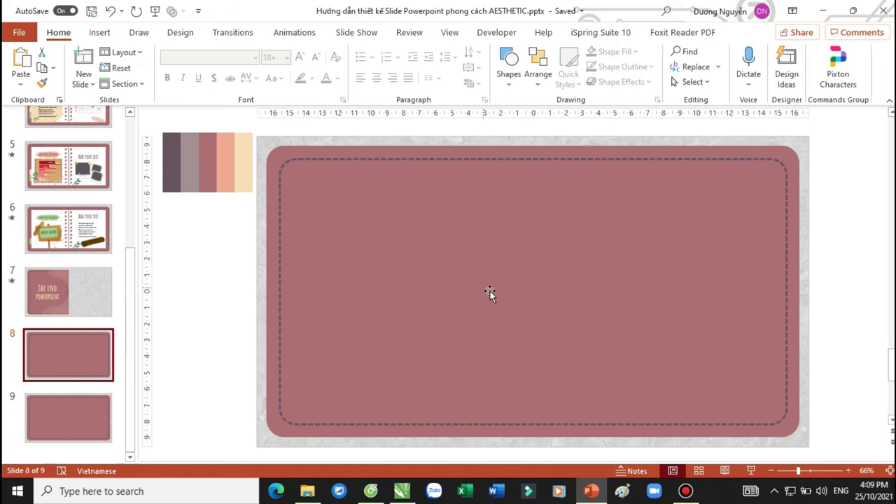
pyautogui.click(509, 67)
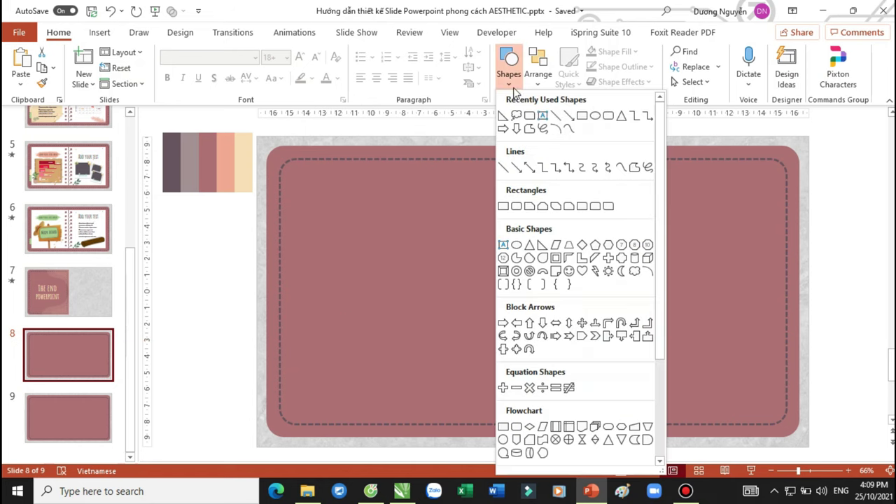
# Cut the right half off the mauve border by subtracting a blue rectangle drawn over it.
pyautogui.click(581, 117)
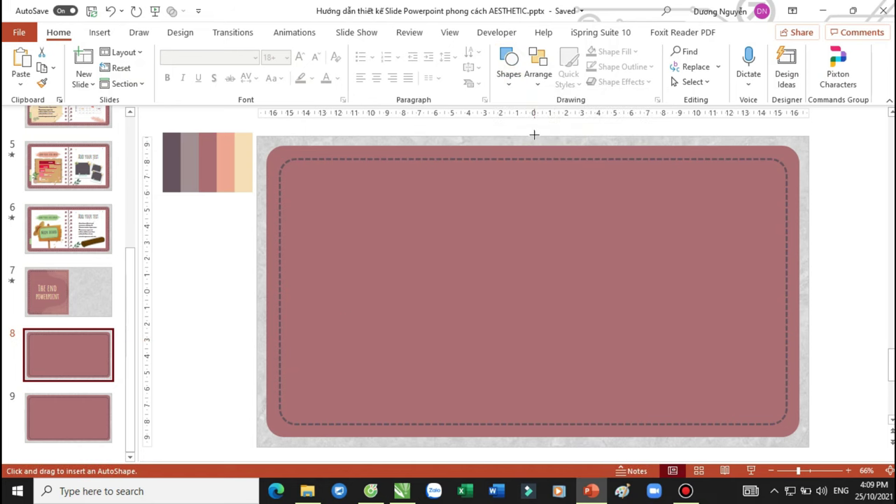
pyautogui.moveTo(533, 134); pyautogui.dragTo(810, 452)
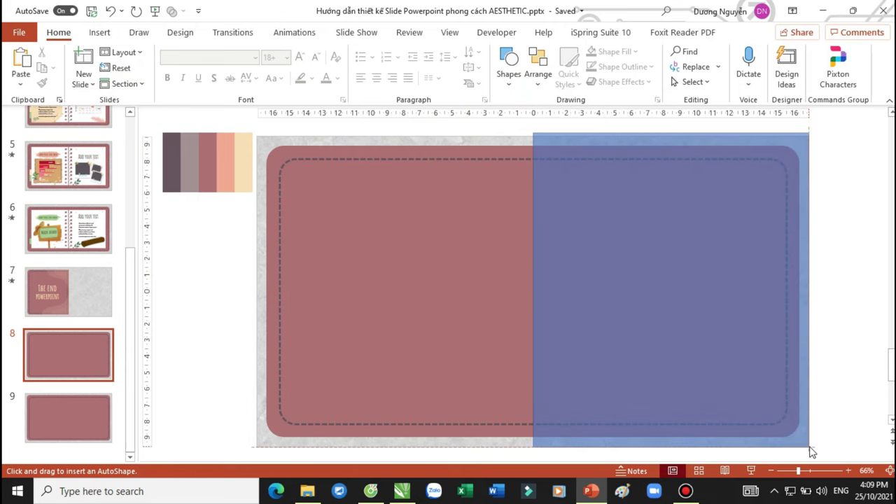
pyautogui.keyDown('ctrl'); pyautogui.scroll(-3, 644, 374); pyautogui.keyUp('ctrl')
pyautogui.keyDown('ctrl'); pyautogui.scroll(3, 625, 355); pyautogui.keyUp('ctrl')
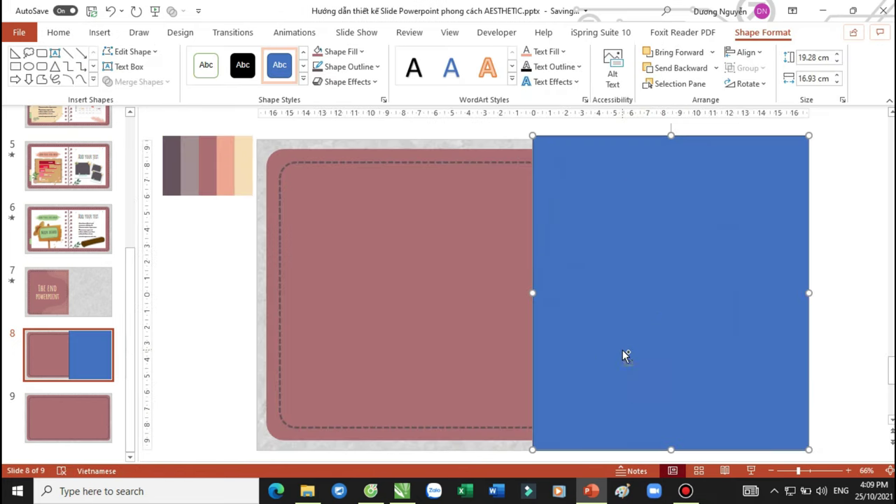
pyautogui.moveTo(595, 300); pyautogui.dragTo(580, 286)
pyautogui.click(466, 290)
pyautogui.click(459, 269)
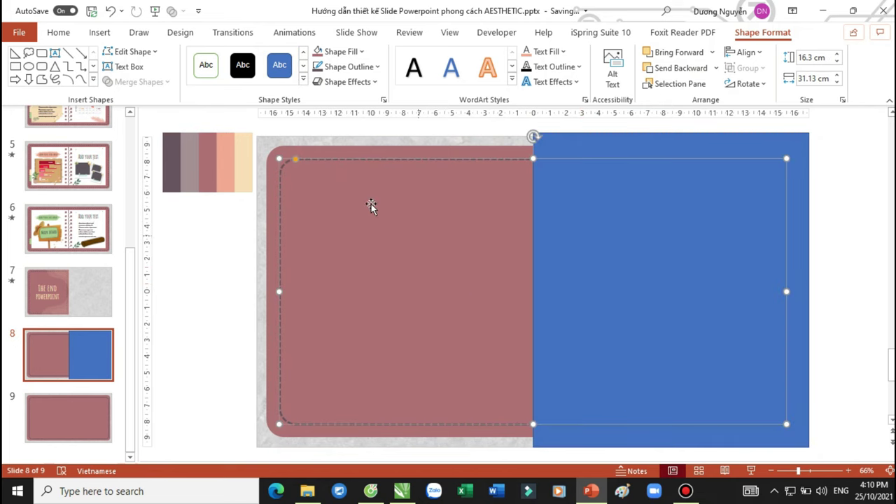
pyautogui.click(310, 153)
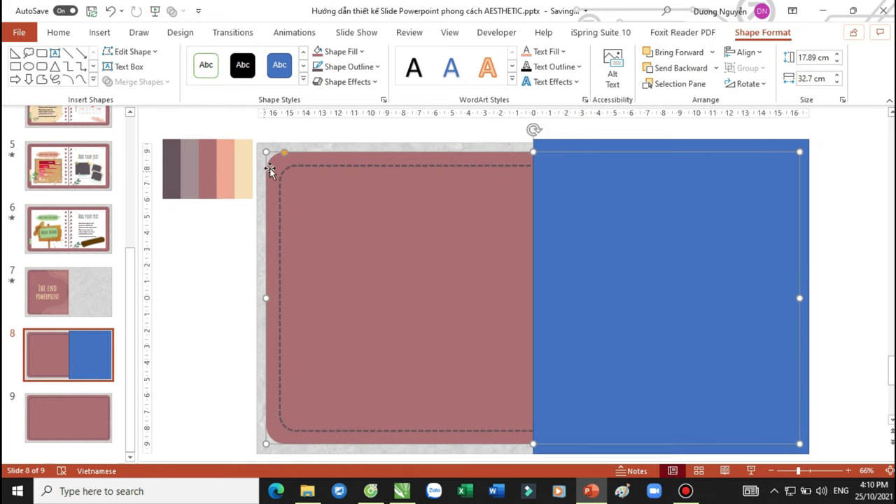
pyautogui.keyDown('shift'); pyautogui.click(604, 257); pyautogui.keyUp('shift')
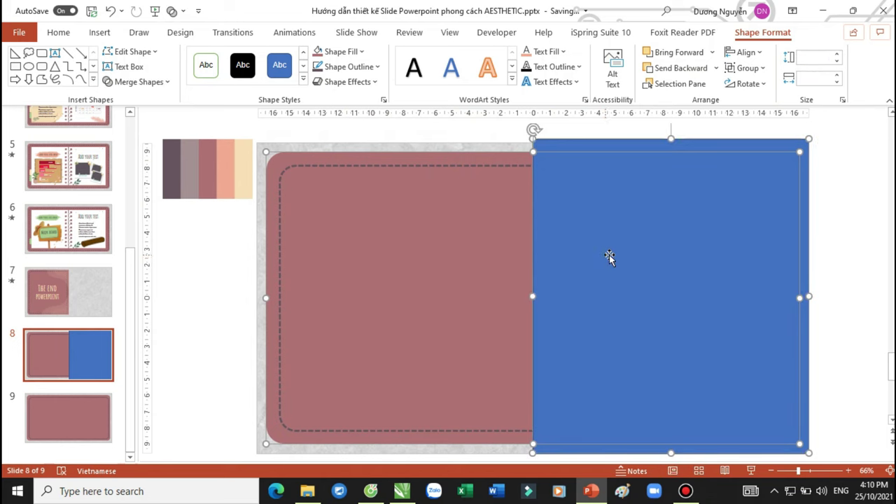
pyautogui.click(140, 82)
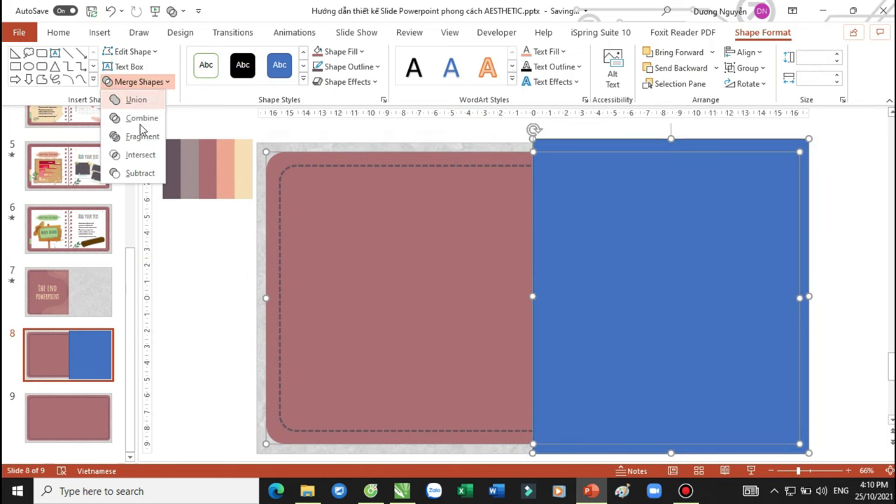
pyautogui.click(136, 173)
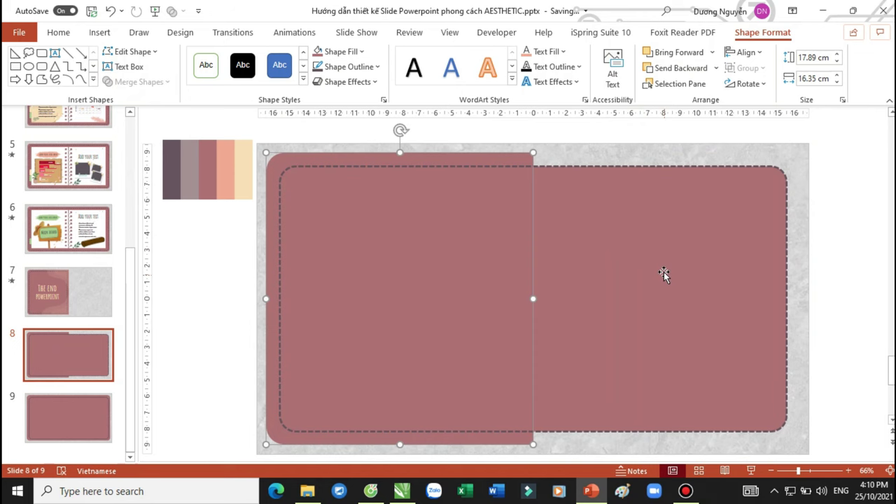
# Subtract a rectangle from the dashed page's right half, then nudge its right edge slightly left.
pyautogui.click(645, 270)
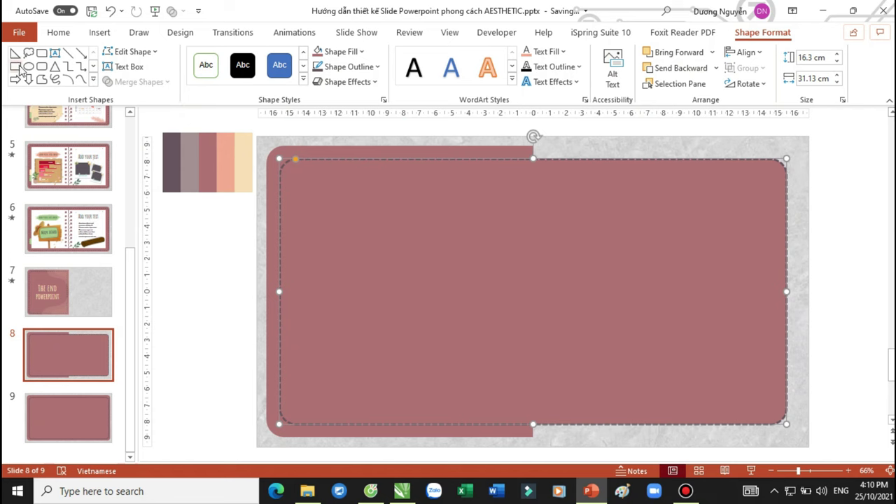
pyautogui.click(91, 83)
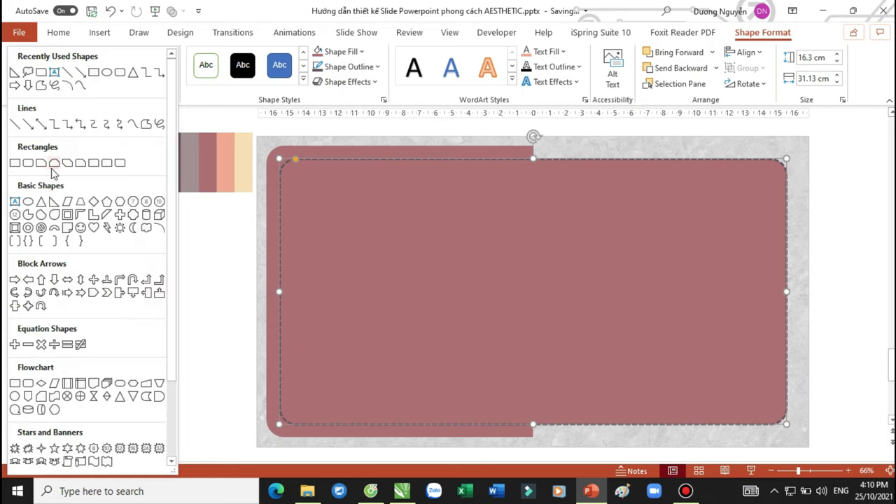
pyautogui.click(93, 72)
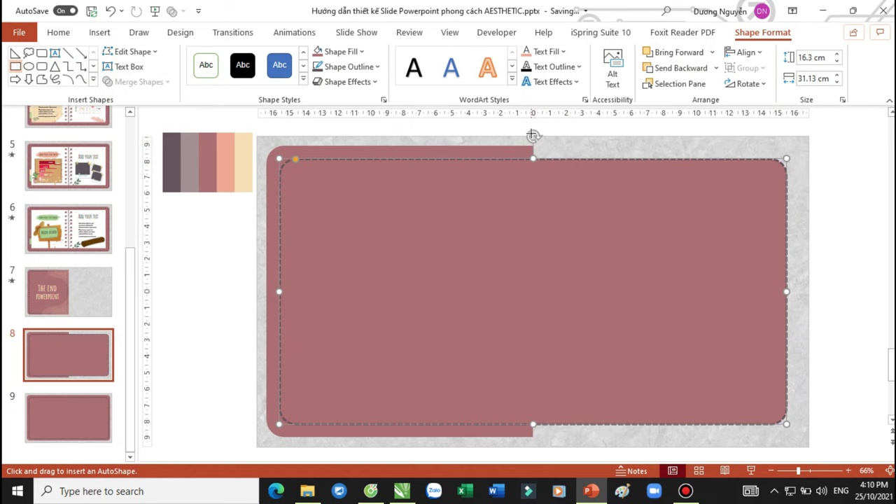
pyautogui.moveTo(533, 134); pyautogui.dragTo(828, 449)
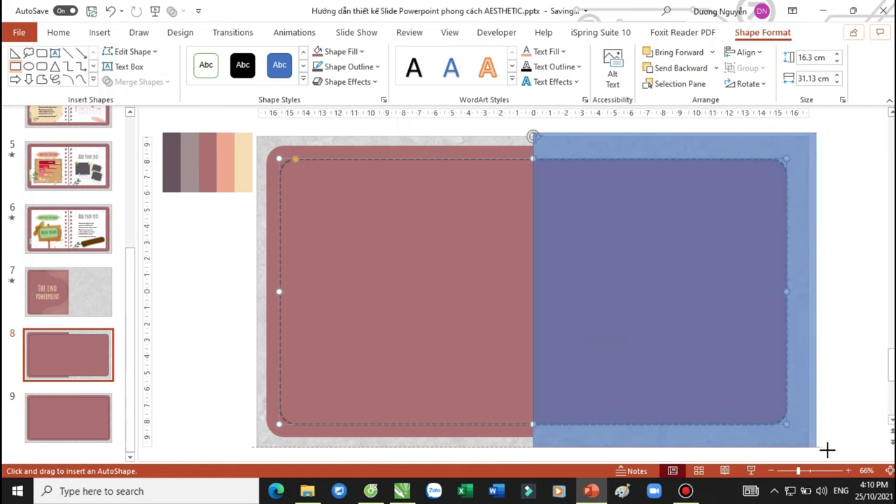
pyautogui.keyDown('shift'); pyautogui.click(324, 250); pyautogui.keyUp('shift')
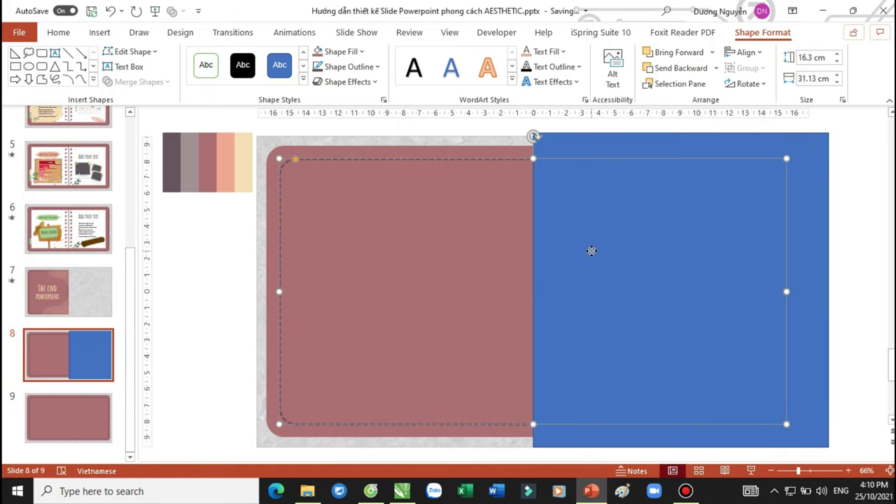
pyautogui.click(134, 82)
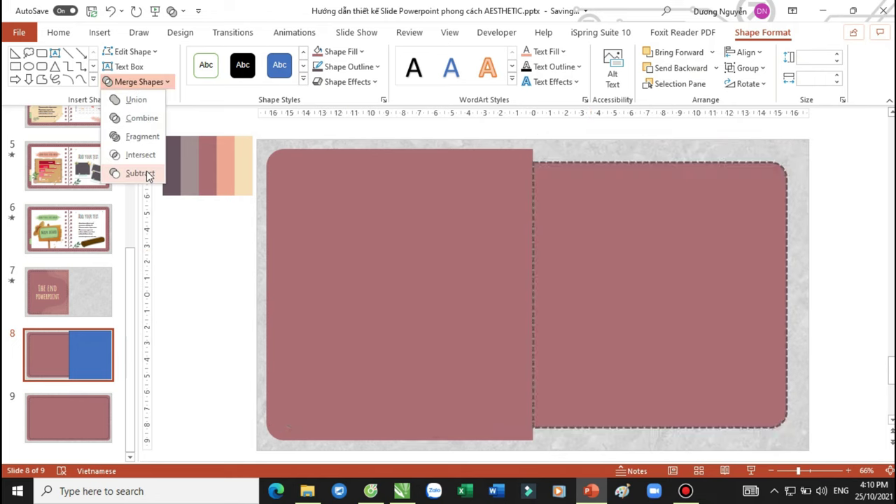
pyautogui.click(148, 175)
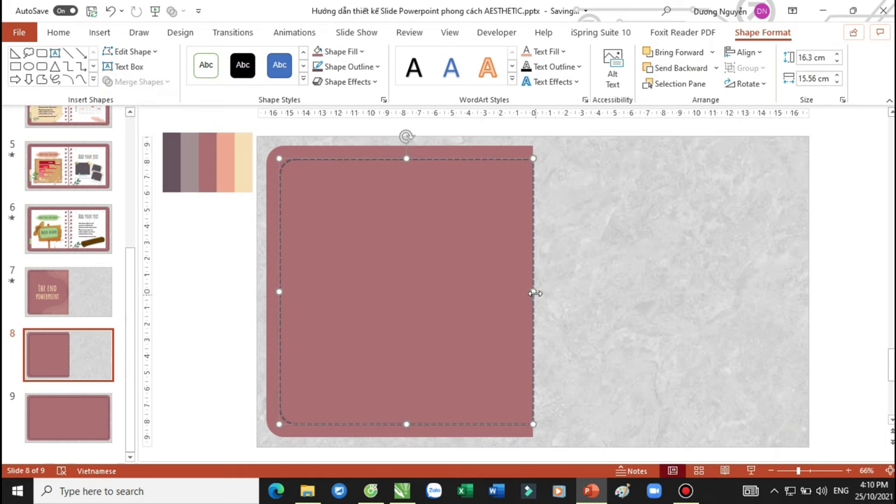
pyautogui.moveTo(533, 291); pyautogui.dragTo(519, 291)
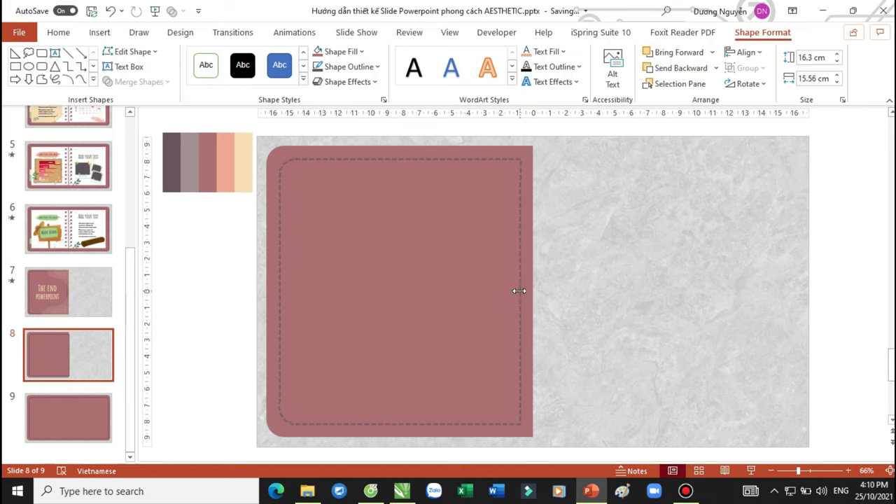
pyautogui.click(596, 311)
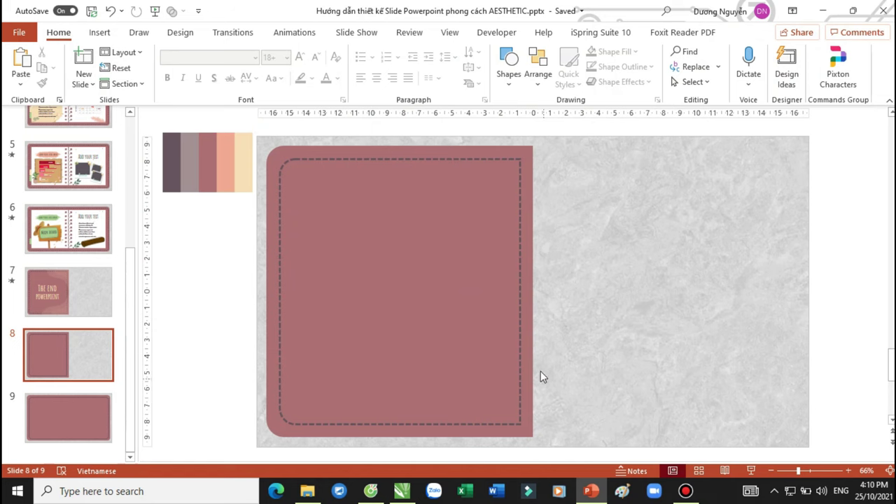
# Flip both half-page shapes horizontally and drag them onto the slide's right half.
pyautogui.scroll(-3, 540, 372)
pyautogui.moveTo(548, 196); pyautogui.dragTo(385, 395)
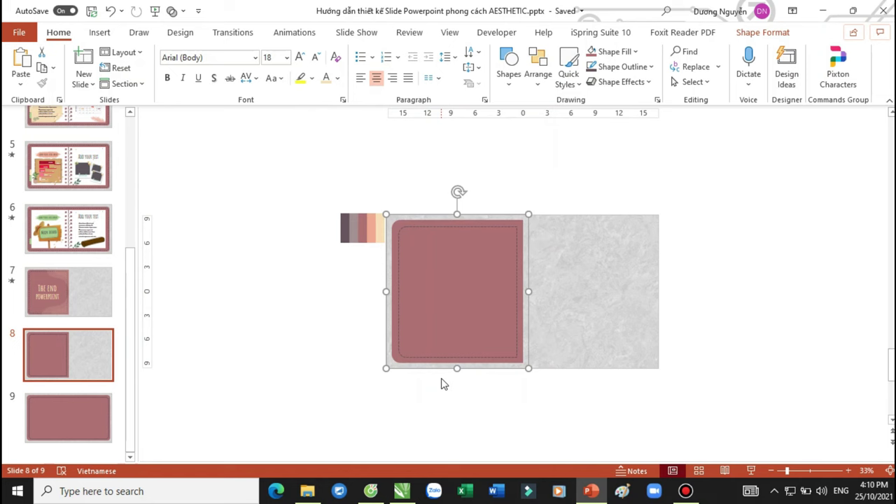
pyautogui.click(760, 33)
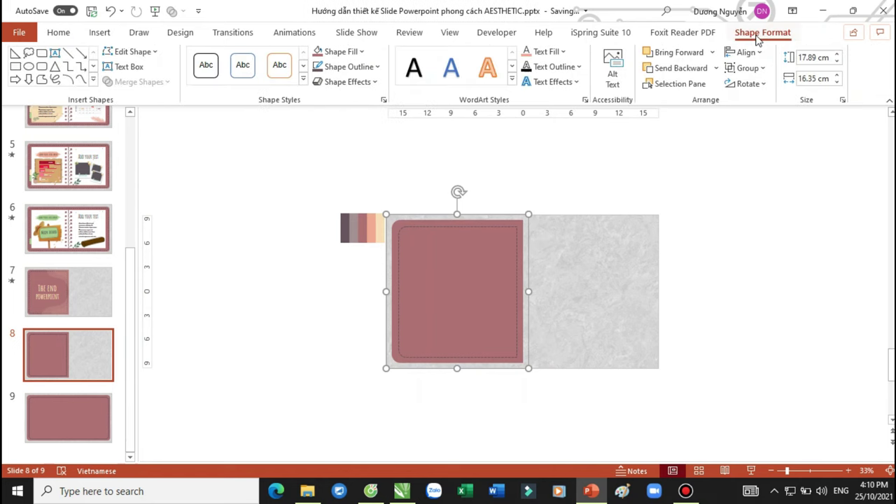
pyautogui.click(749, 83)
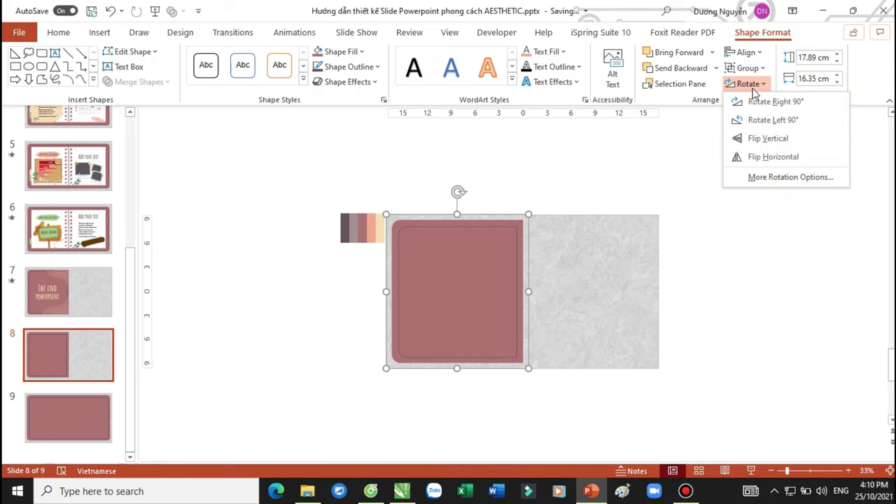
pyautogui.click(777, 166)
pyautogui.moveTo(509, 238); pyautogui.dragTo(626, 240)
pyautogui.click(716, 252)
# Compare against slide 1's cover, then go back to slide 8.
pyautogui.scroll(5, 697, 252)
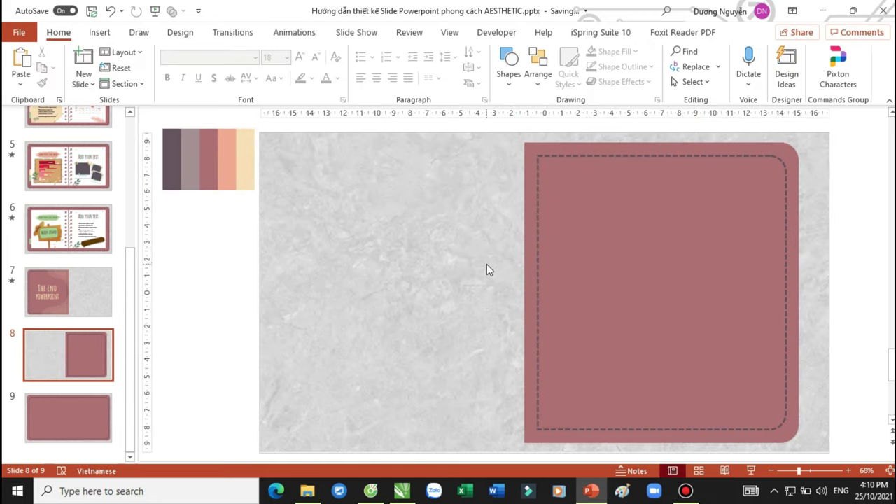
pyautogui.scroll(3, 98, 196)
pyautogui.click(89, 138)
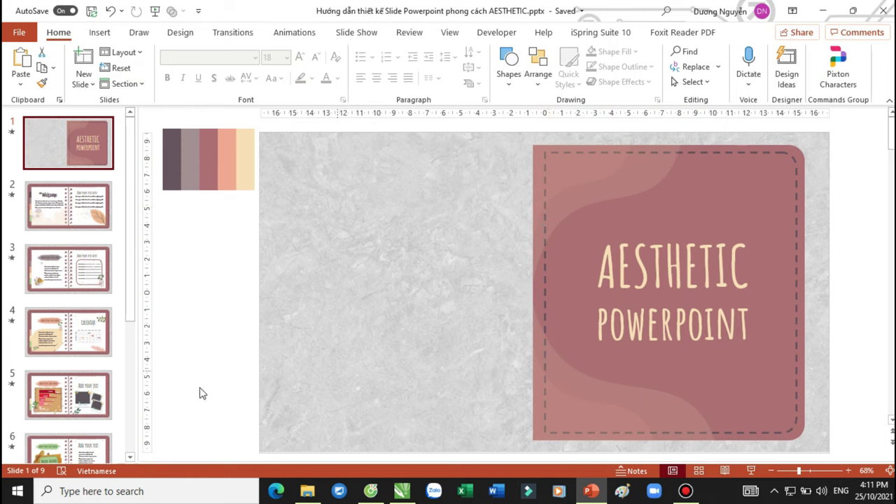
pyautogui.scroll(-2, 84, 356)
pyautogui.scroll(-3, 77, 371)
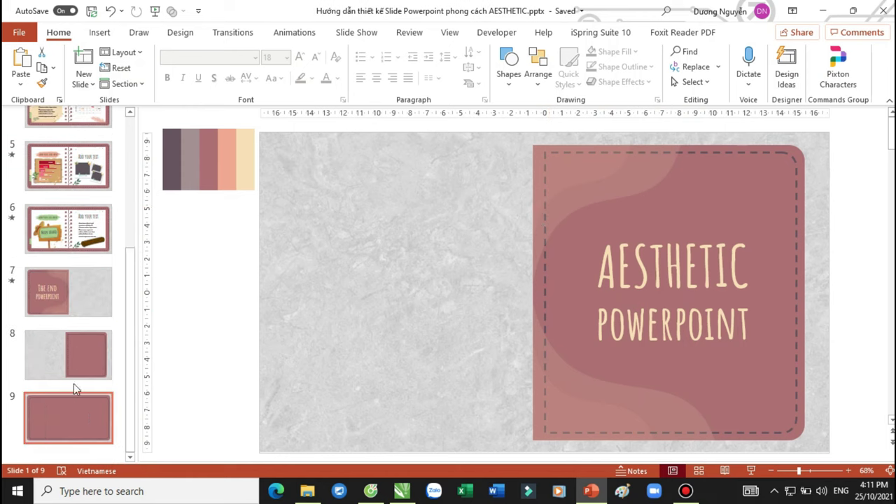
pyautogui.click(76, 374)
pyautogui.click(509, 80)
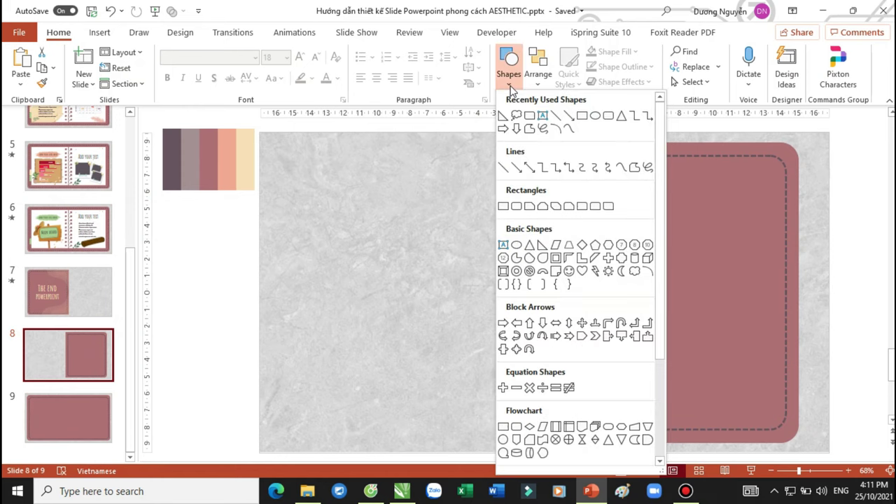
# Draw a right triangle in the card's bottom-left corner and bend its slanted edge into an S-curve with Edit Points.
pyautogui.click(544, 244)
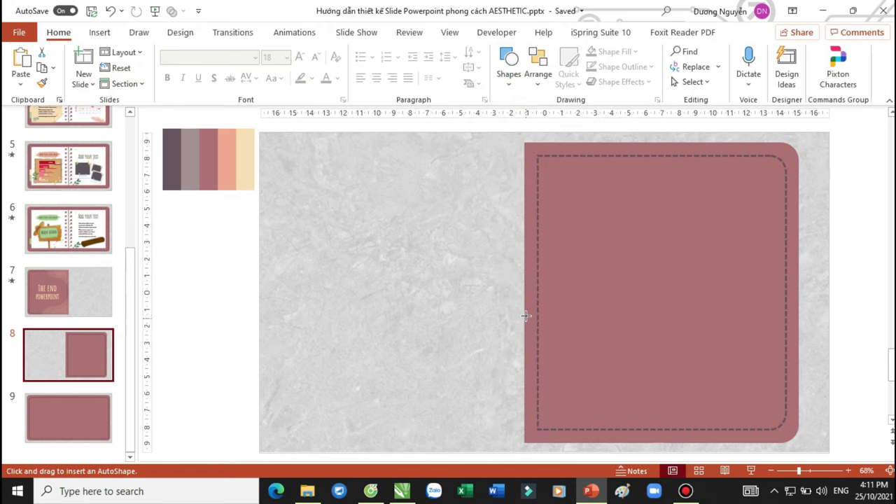
pyautogui.moveTo(524, 308)
pyautogui.mouseDown()
pyautogui.moveTo(660, 445)
pyautogui.moveTo(674, 443)
pyautogui.mouseUp()
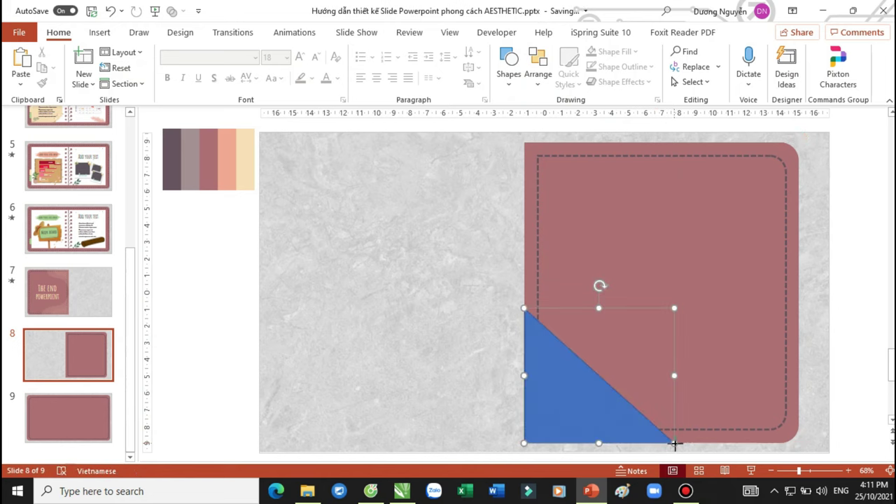
pyautogui.rightClick(594, 399)
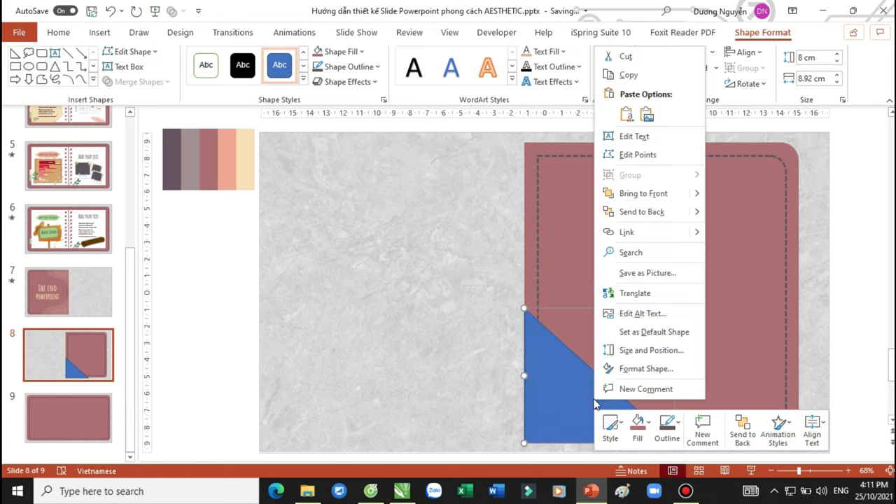
pyautogui.click(641, 155)
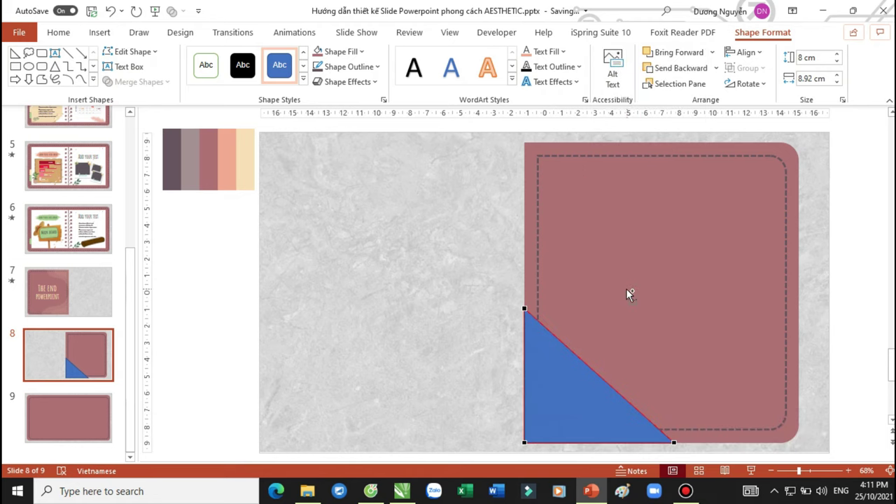
pyautogui.scroll(3, 627, 291)
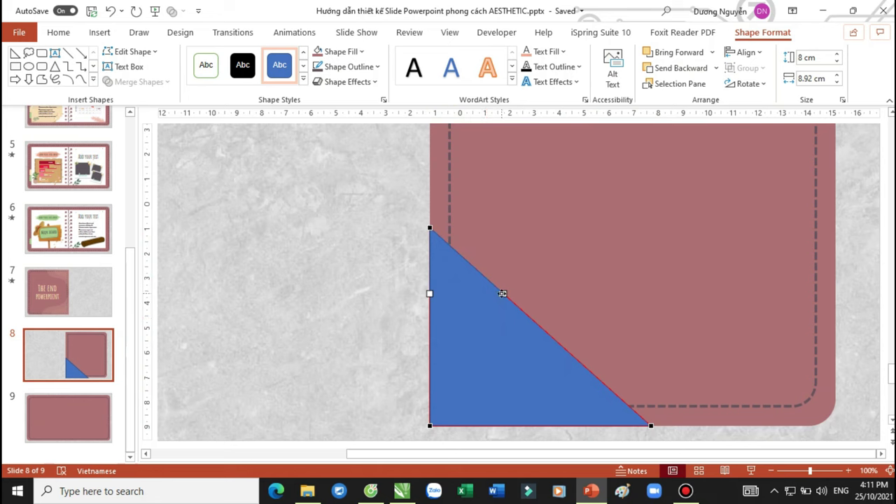
pyautogui.moveTo(504, 293); pyautogui.dragTo(446, 374)
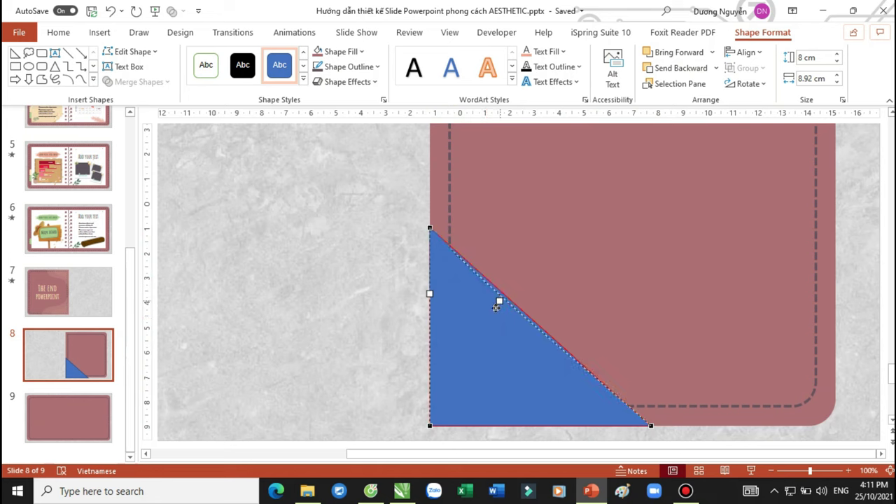
pyautogui.click(650, 425)
pyautogui.moveTo(578, 360); pyautogui.dragTo(622, 308)
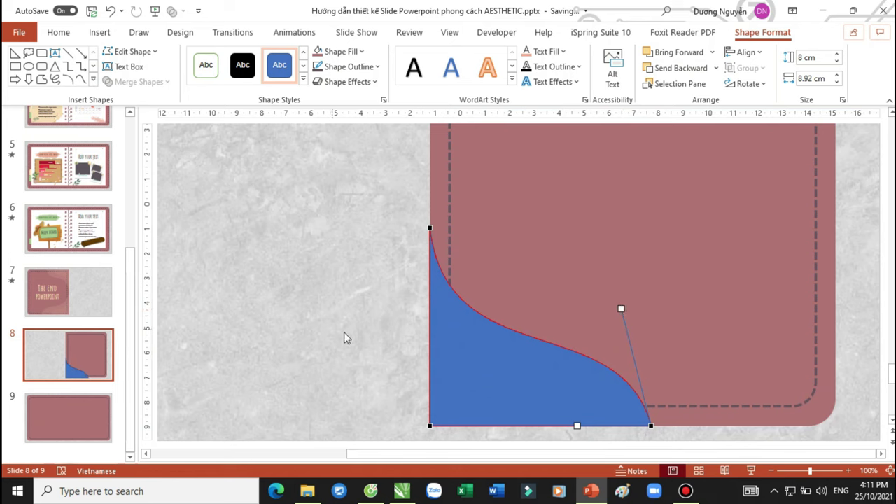
# Fill the curved shape light beige and remove its outline.
pyautogui.click(329, 55)
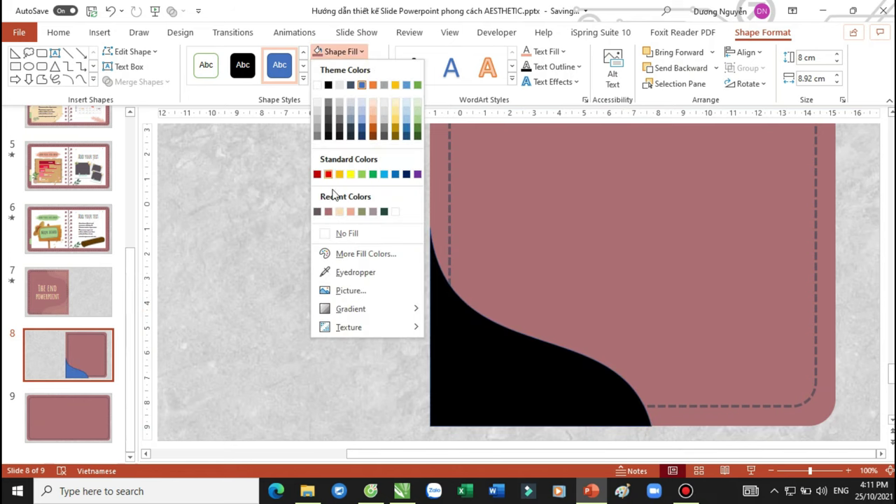
pyautogui.click(339, 211)
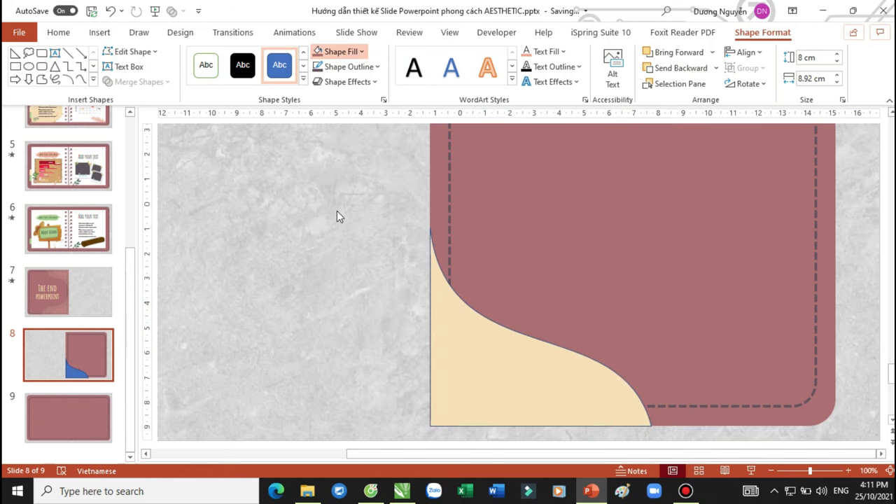
pyautogui.click(343, 70)
pyautogui.click(372, 246)
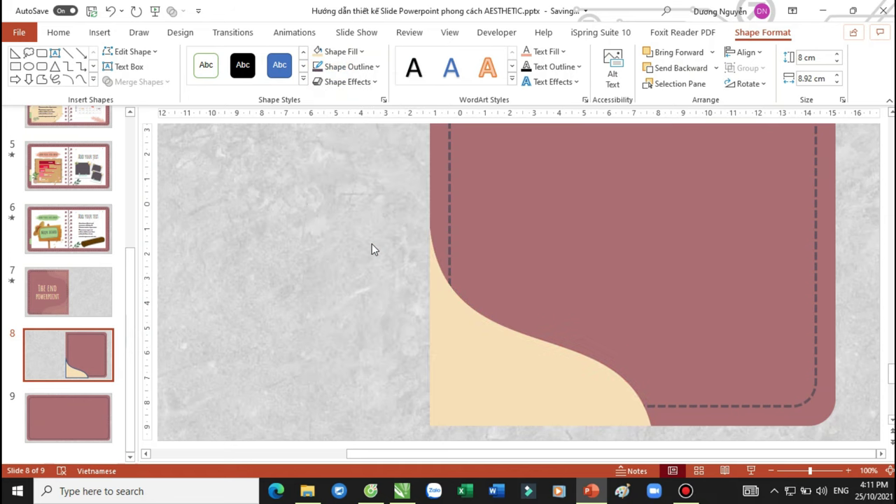
# Duplicate it, shrink the copy to 5.69 × 6.09 cm in the lower-left corner, and fill it salmon.
pyautogui.hotkey('ctrl', 'd')
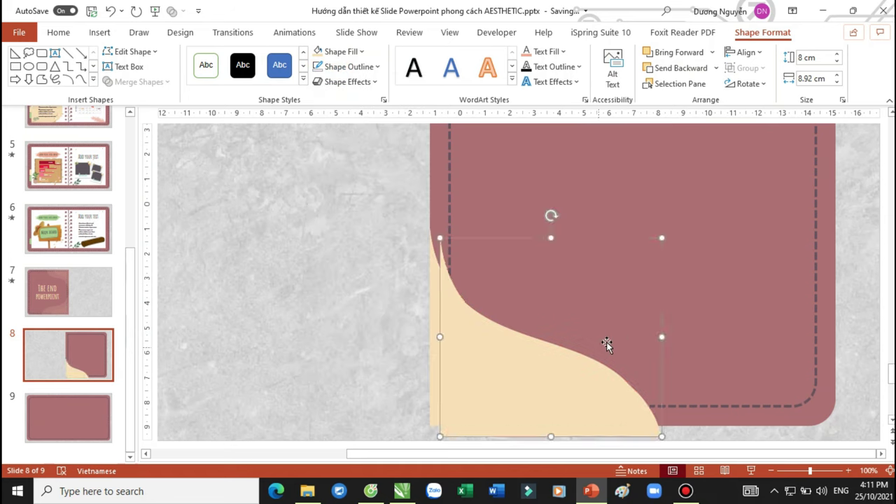
pyautogui.moveTo(661, 238); pyautogui.dragTo(590, 294)
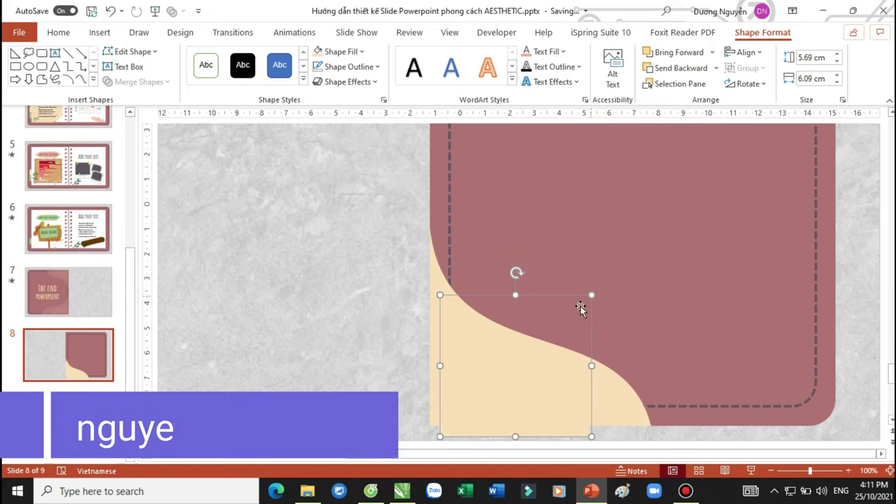
pyautogui.moveTo(464, 366); pyautogui.dragTo(455, 357)
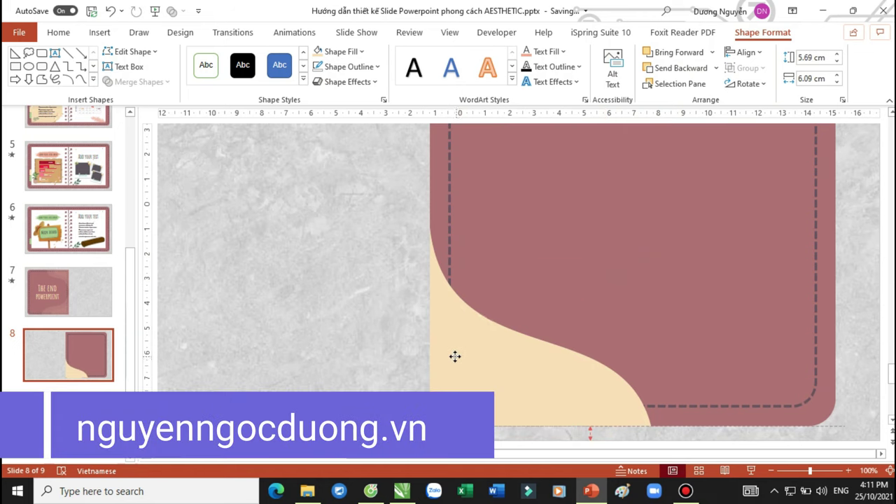
pyautogui.click(341, 51)
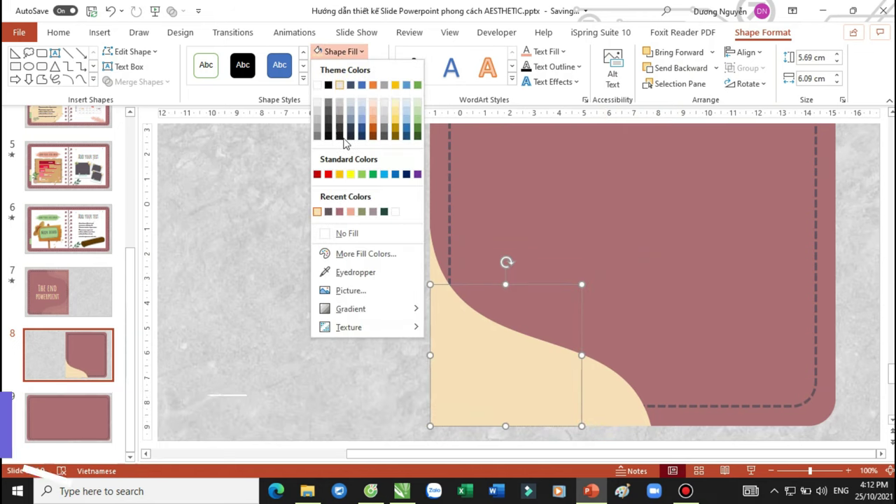
pyautogui.click(349, 212)
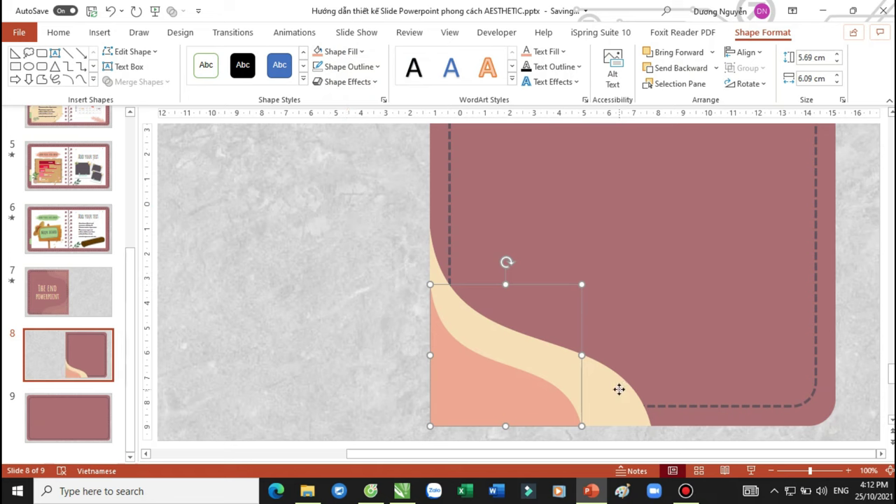
pyautogui.keyDown('shift'); pyautogui.click(615, 385); pyautogui.keyUp('shift')
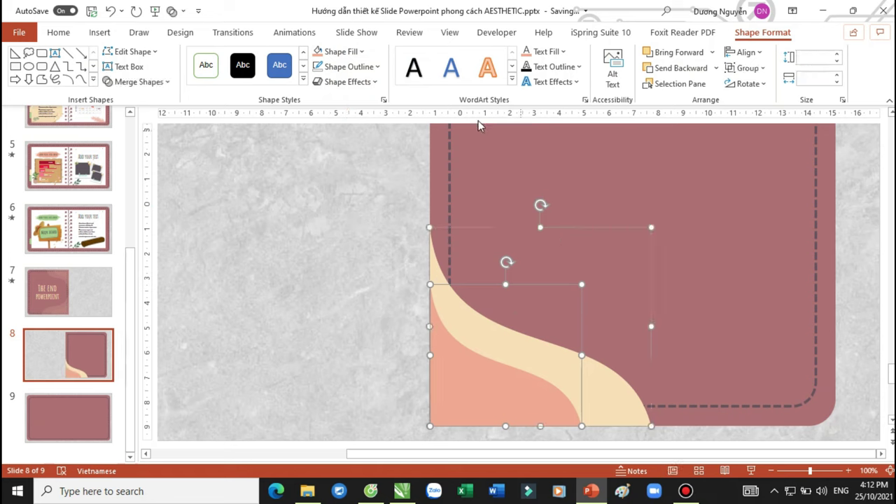
# Raise both wave shapes' fill transparency to 78% and group them.
pyautogui.click(383, 102)
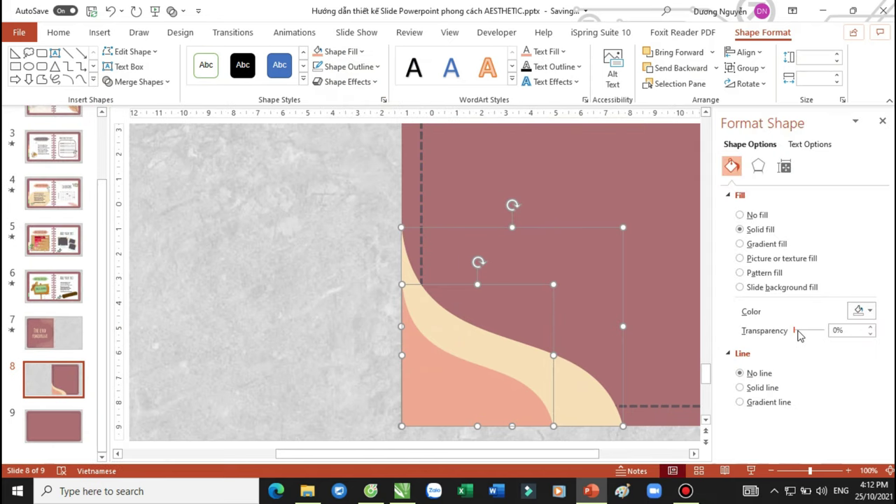
pyautogui.moveTo(798, 332); pyautogui.dragTo(817, 332)
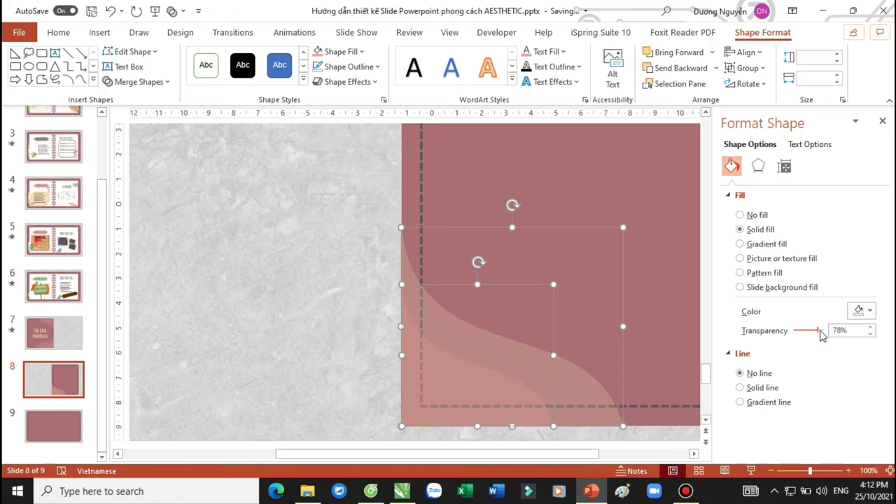
pyautogui.hotkey('ctrl', 'g')
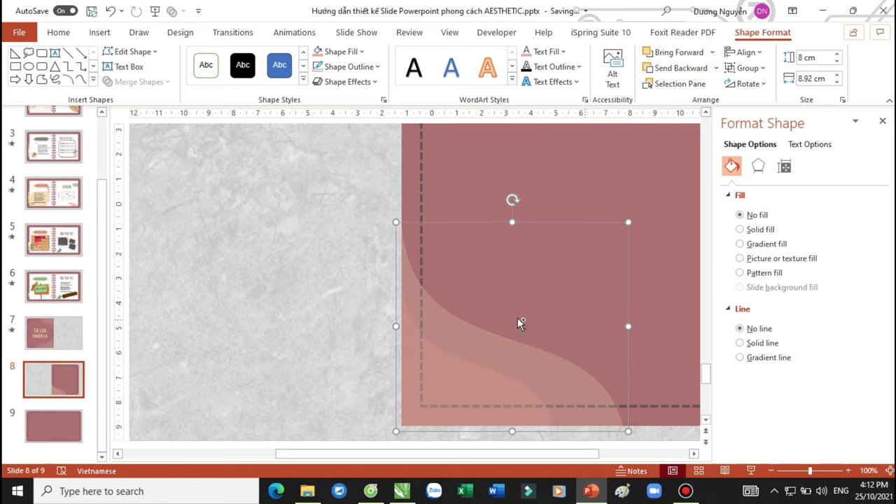
pyautogui.keyDown('ctrl'); pyautogui.scroll(-5, 353, 292); pyautogui.keyUp('ctrl')
# Copy the wave group upward, flip it vertically into the top-left corner, and close the formatting pane.
pyautogui.click(543, 316)
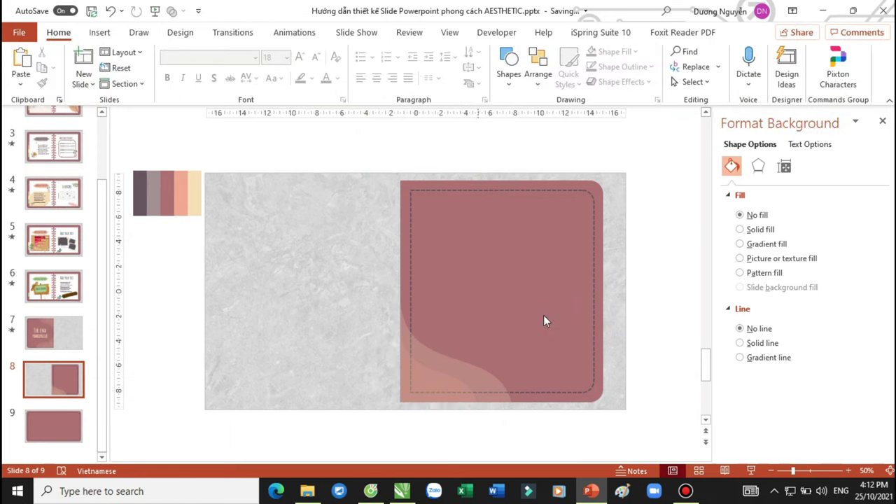
pyautogui.click(436, 381)
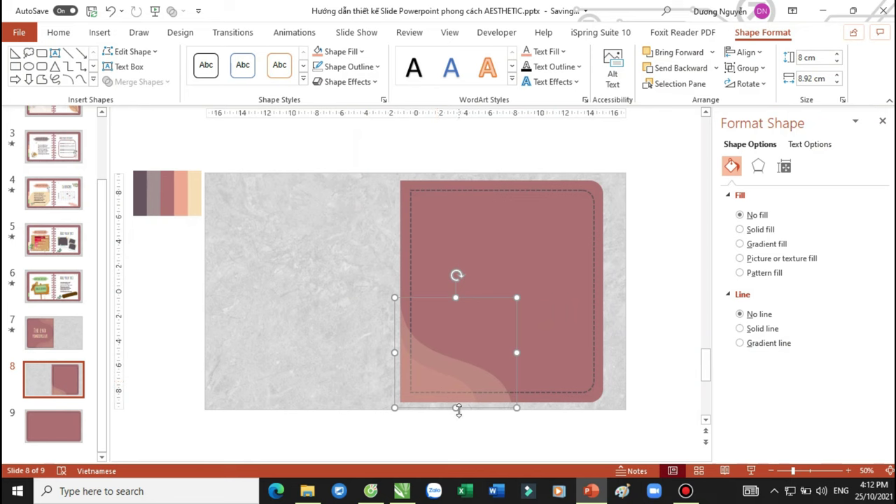
pyautogui.moveTo(443, 376); pyautogui.dragTo(447, 278)
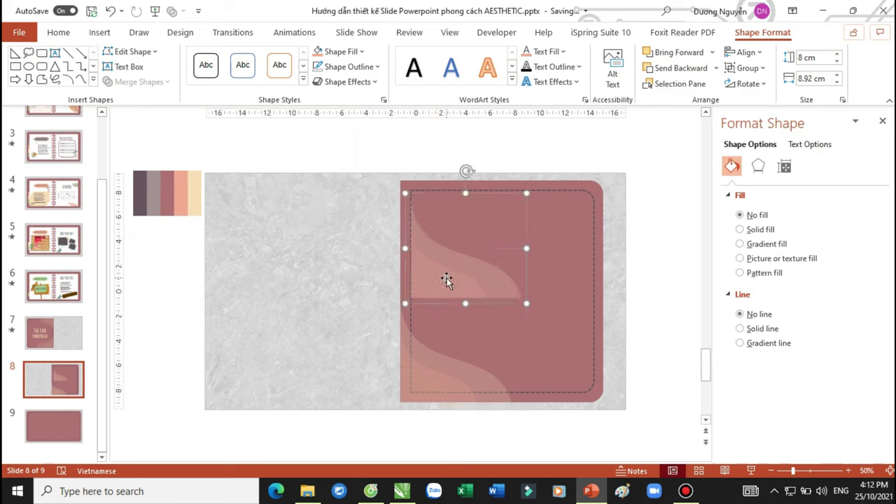
pyautogui.click(745, 84)
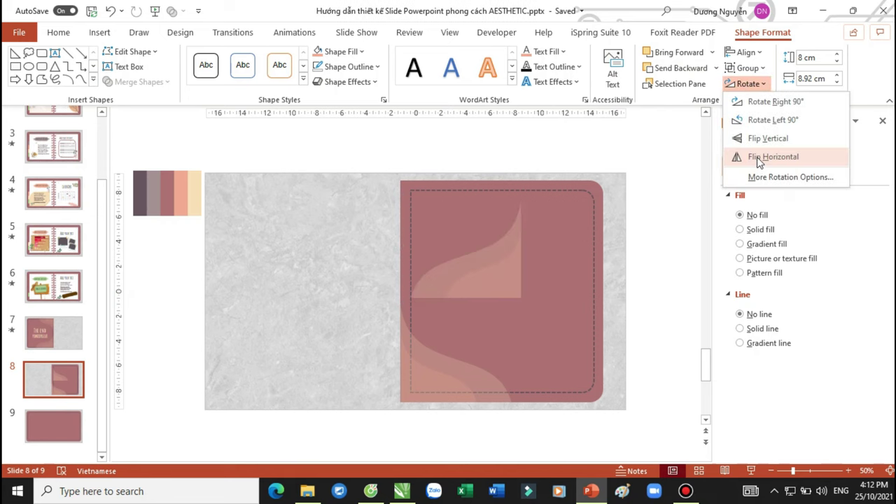
pyautogui.click(762, 139)
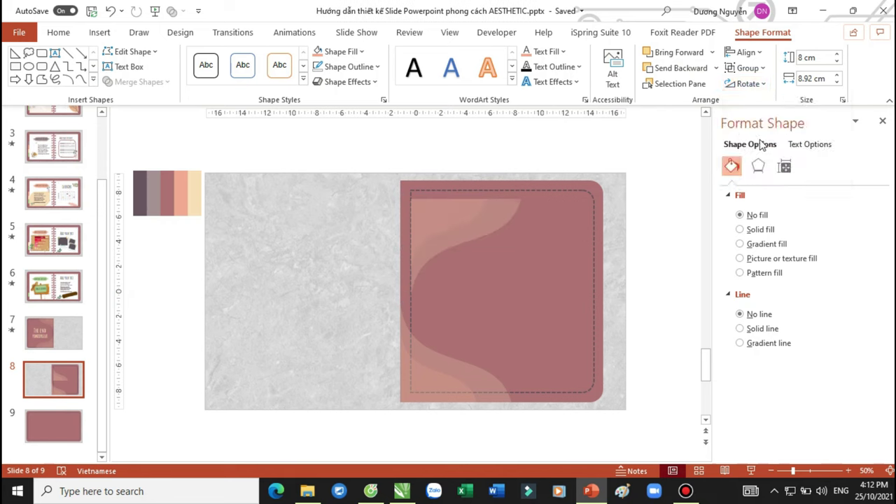
pyautogui.moveTo(448, 214); pyautogui.dragTo(441, 202)
pyautogui.click(638, 265)
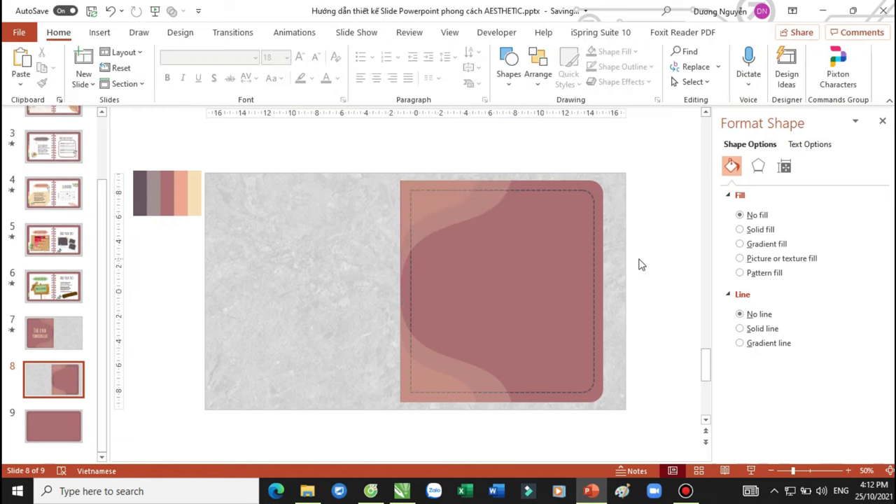
pyautogui.click(882, 121)
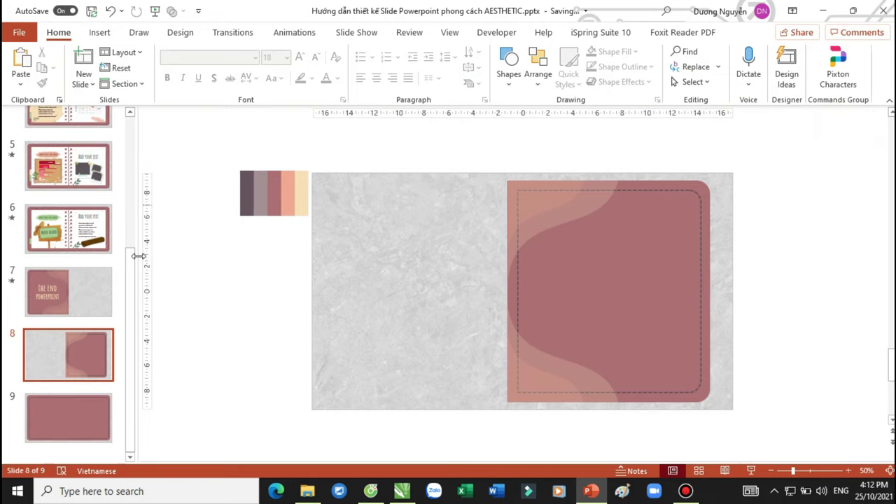
# Look at slide 1's AESTHETIC POWERPOINT card, return to slide 8, and pick the Text Box tool.
pyautogui.scroll(5, 76, 337)
pyautogui.click(88, 139)
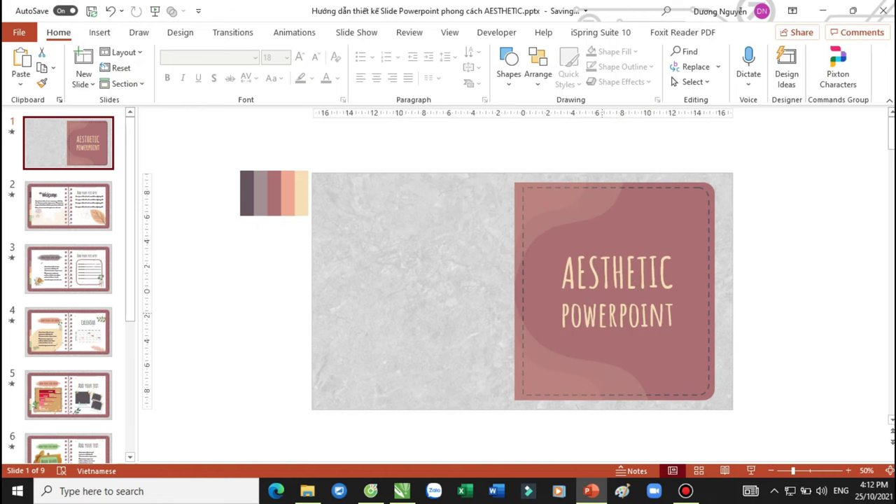
pyautogui.scroll(-3, 91, 371)
pyautogui.click(72, 410)
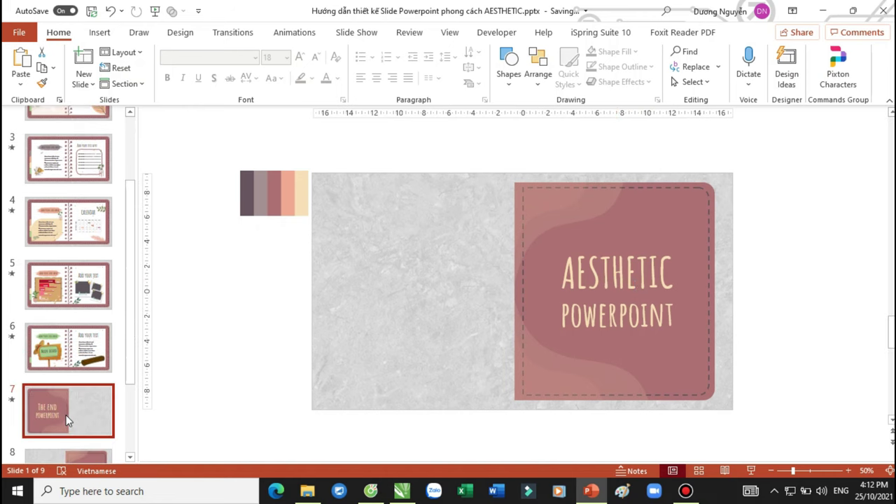
pyautogui.scroll(-1, 71, 412)
pyautogui.click(70, 412)
pyautogui.click(509, 70)
pyautogui.click(544, 120)
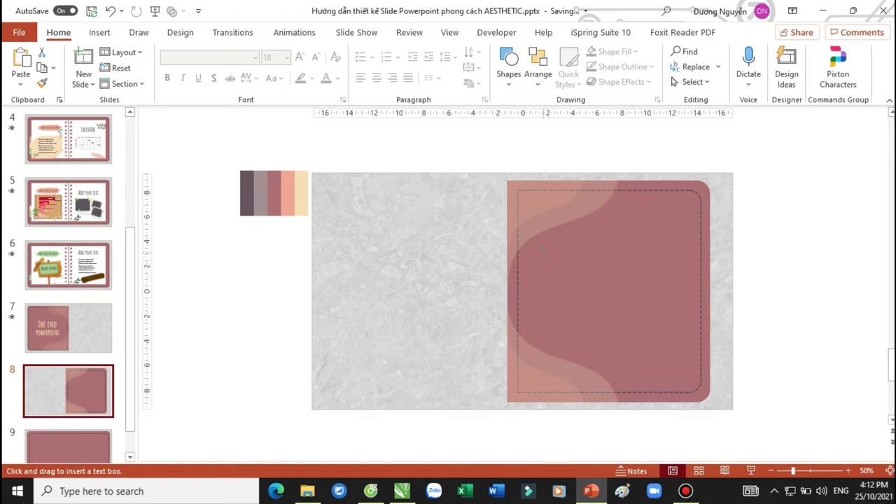
# Draw a text box near the card's top, type AESTHETIC, and enlarge it to 54 pt.
pyautogui.moveTo(539, 251); pyautogui.dragTo(673, 280)
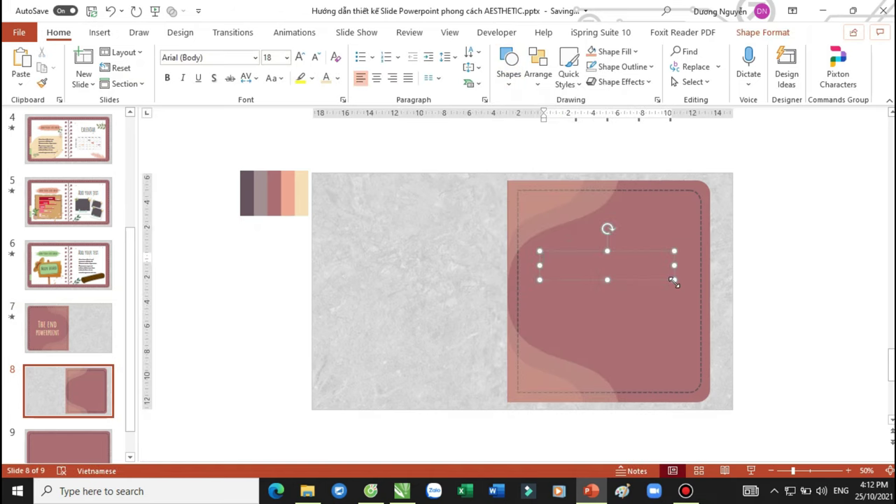
pyautogui.write('AES')
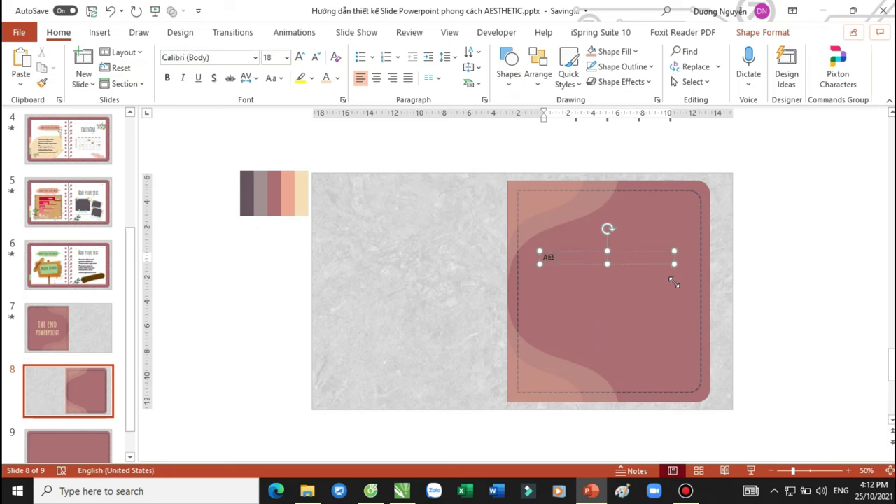
pyautogui.hotkey('ctrl', 'a')
pyautogui.click(300, 56)
pyautogui.click(300, 57)
pyautogui.click(300, 57)
pyautogui.click(300, 57)
pyautogui.click(299, 56)
pyautogui.click(303, 61)
pyautogui.click(303, 61)
pyautogui.click(303, 61)
pyautogui.click(303, 61)
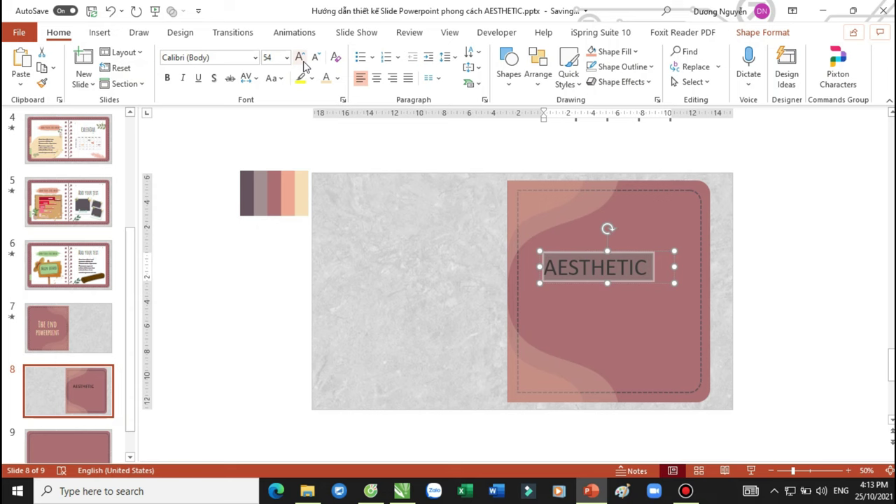
# Format AESTHETIC as bold, light cream, 88 pt Amatic SC.
pyautogui.click(255, 59)
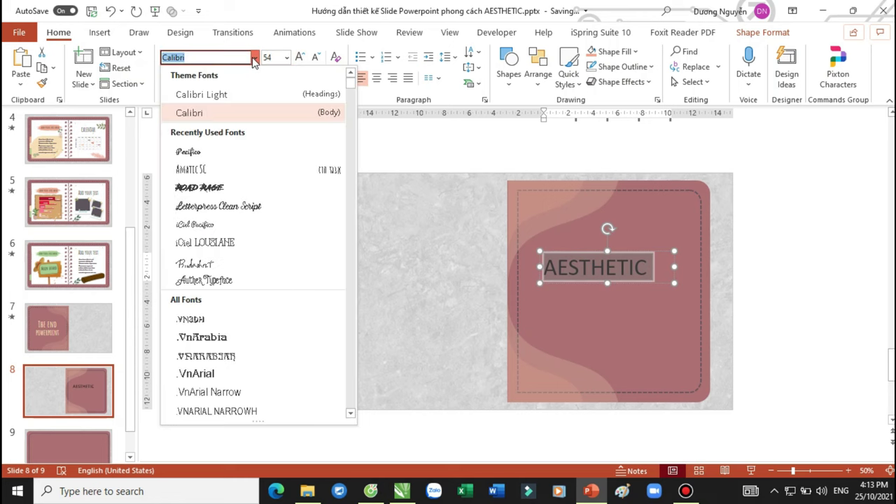
pyautogui.click(250, 170)
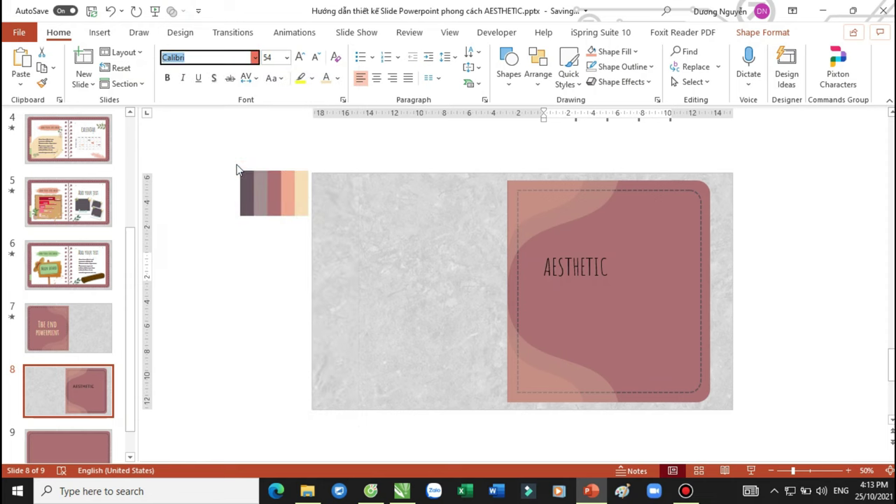
pyautogui.click(167, 78)
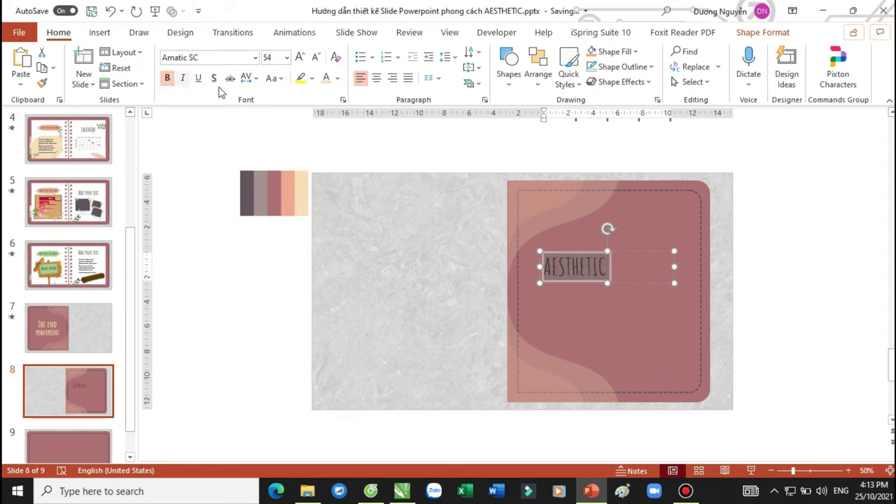
pyautogui.click(326, 77)
pyautogui.click(300, 57)
pyautogui.click(300, 57)
pyautogui.click(300, 56)
pyautogui.click(300, 57)
pyautogui.click(301, 57)
# Centre the title, move it higher, and add a second line reading POWERPOINT.
pyautogui.click(844, 304)
pyautogui.click(649, 283)
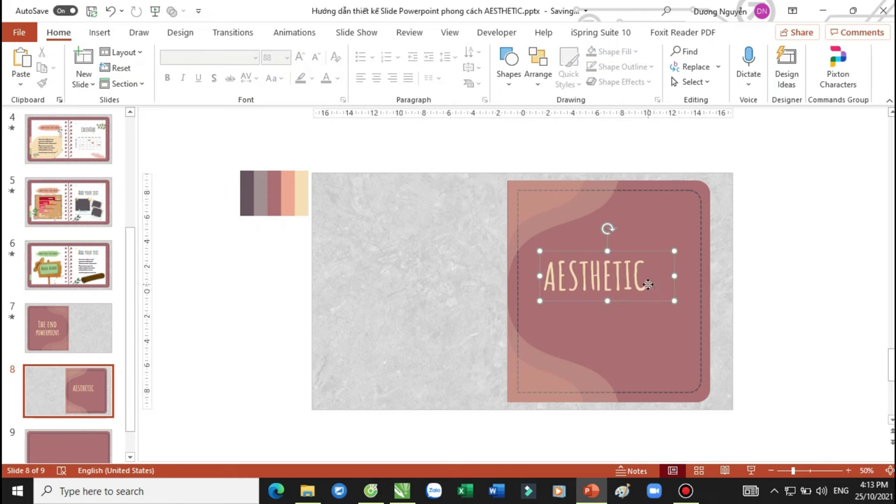
pyautogui.click(376, 78)
pyautogui.moveTo(622, 252)
pyautogui.mouseDown()
pyautogui.moveTo(622, 234)
pyautogui.moveTo(621, 273)
pyautogui.mouseUp()
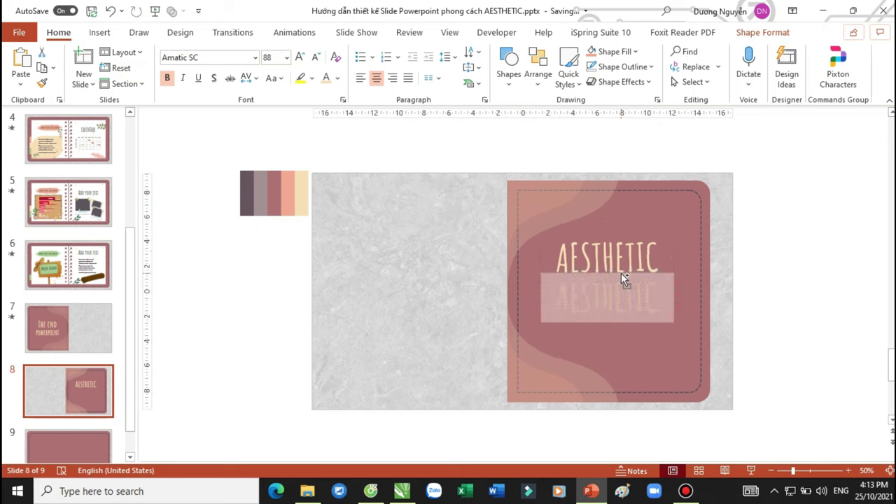
pyautogui.write('POWERPOINT')
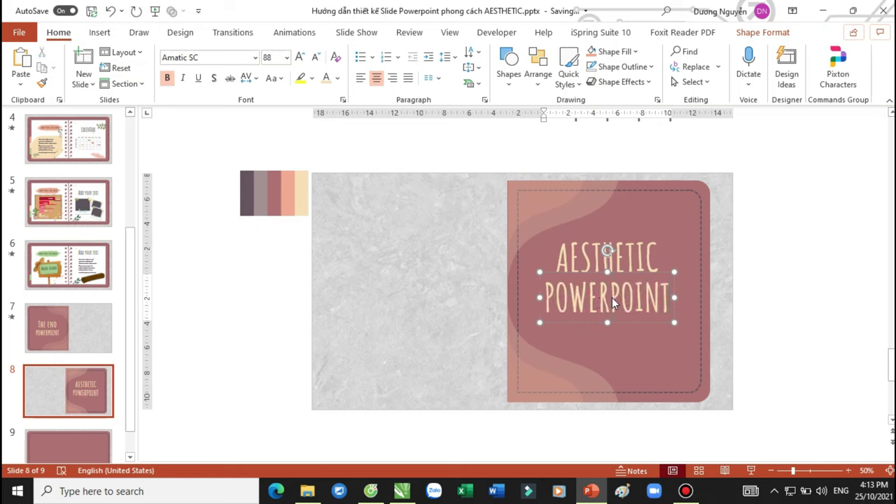
pyautogui.click(822, 294)
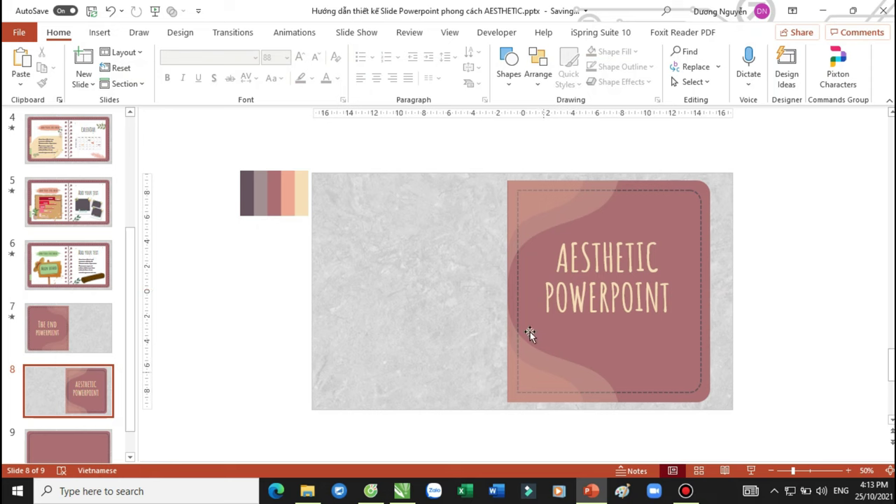
# Flip between slides 2 and 3 to compare their notebook layouts, then open slide 9.
pyautogui.click(499, 204)
pyautogui.click(488, 201)
pyautogui.scroll(2, 75, 175)
pyautogui.scroll(2, 75, 161)
pyautogui.scroll(2, 75, 161)
pyautogui.click(75, 202)
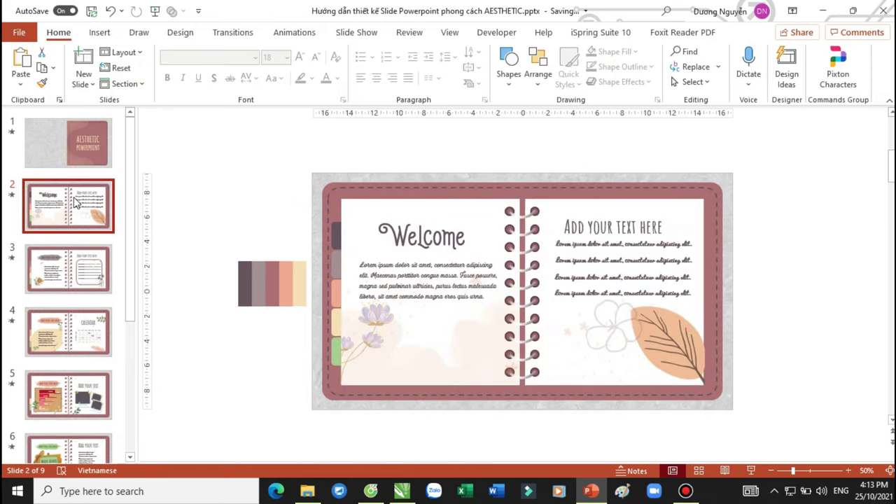
pyautogui.click(80, 264)
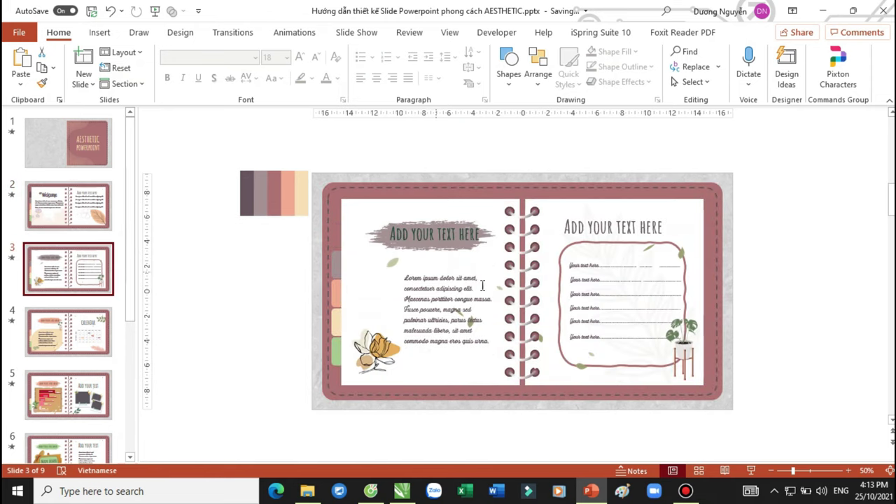
pyautogui.scroll(2, 458, 283)
pyautogui.scroll(1, 459, 280)
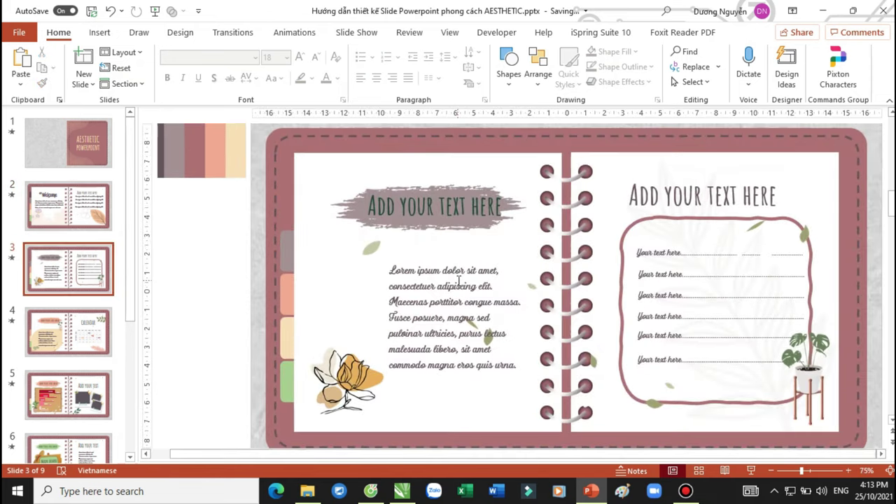
pyautogui.click(79, 208)
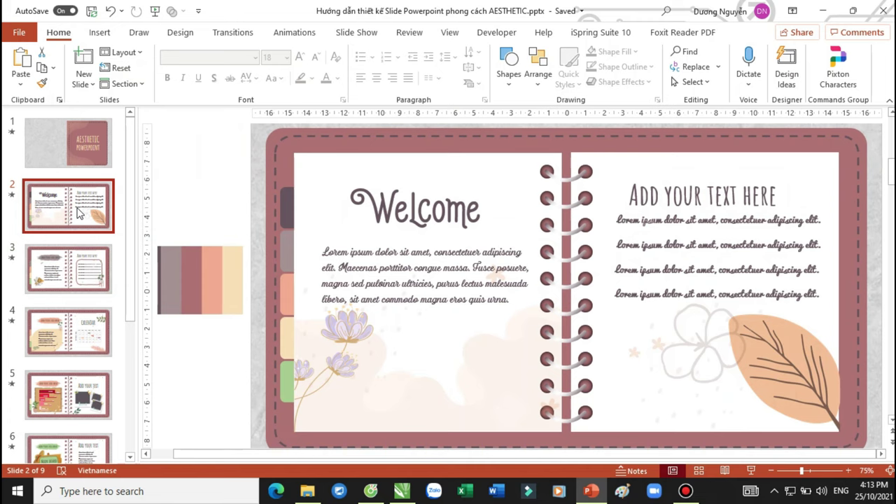
pyautogui.click(77, 275)
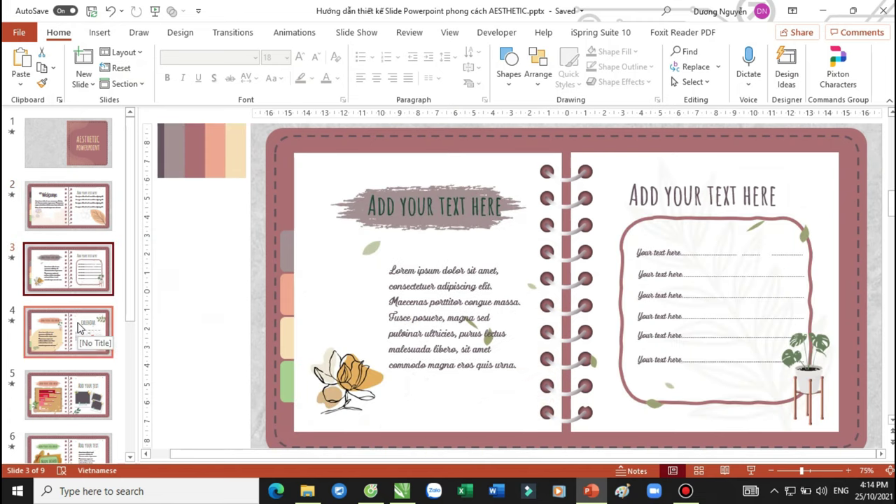
pyautogui.scroll(-3, 79, 327)
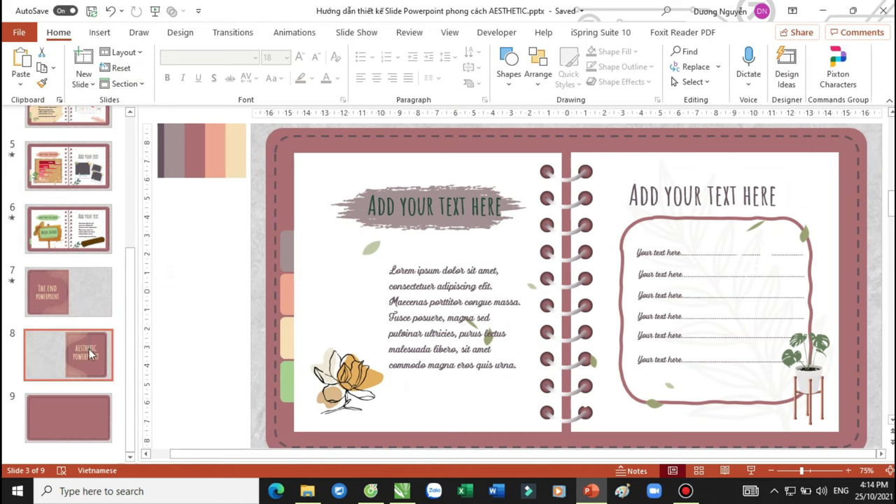
pyautogui.click(67, 418)
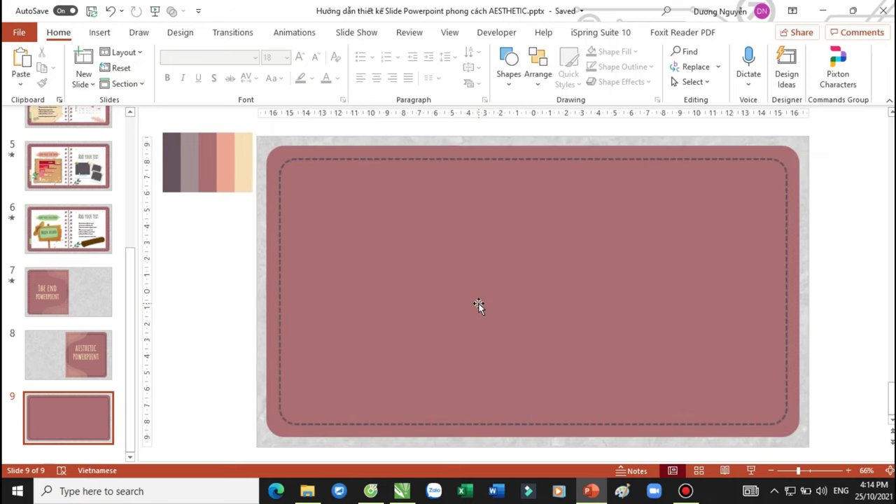
# Draw a white rectangle with no outline over the left half of the mauve frame.
pyautogui.click(510, 83)
pyautogui.click(583, 115)
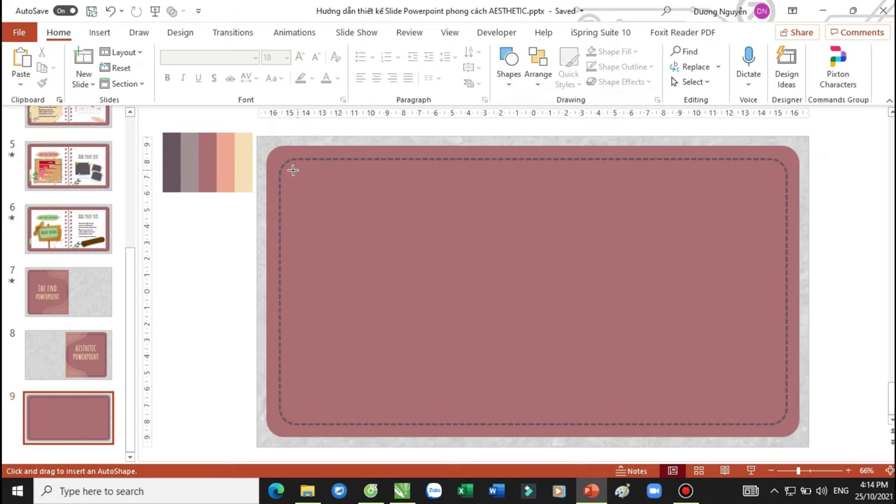
pyautogui.moveTo(292, 169); pyautogui.dragTo(533, 408)
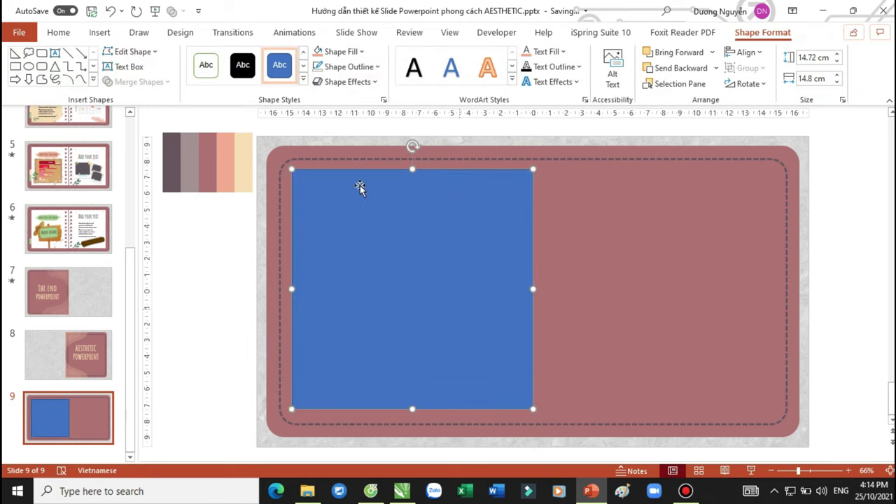
pyautogui.click(338, 53)
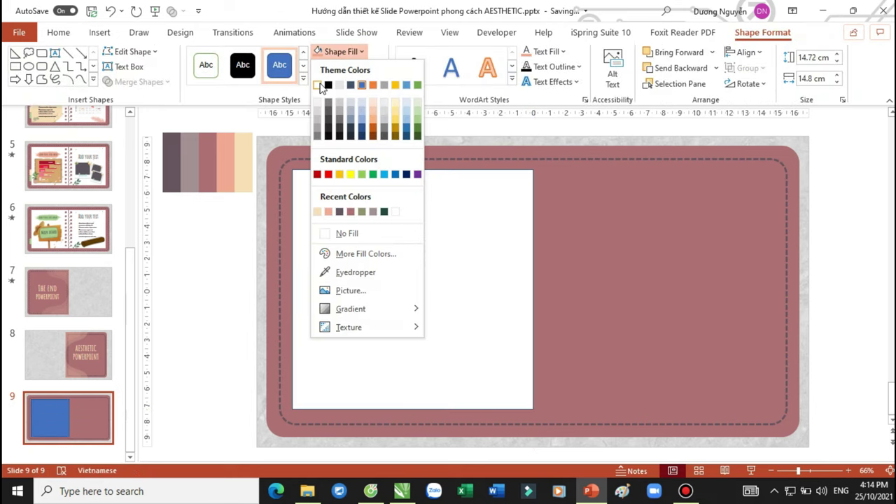
pyautogui.click(324, 86)
pyautogui.click(340, 72)
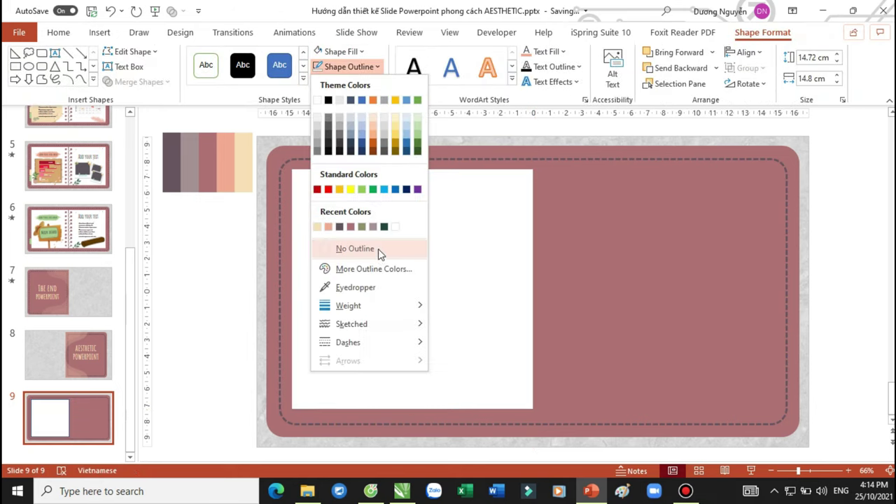
pyautogui.click(380, 249)
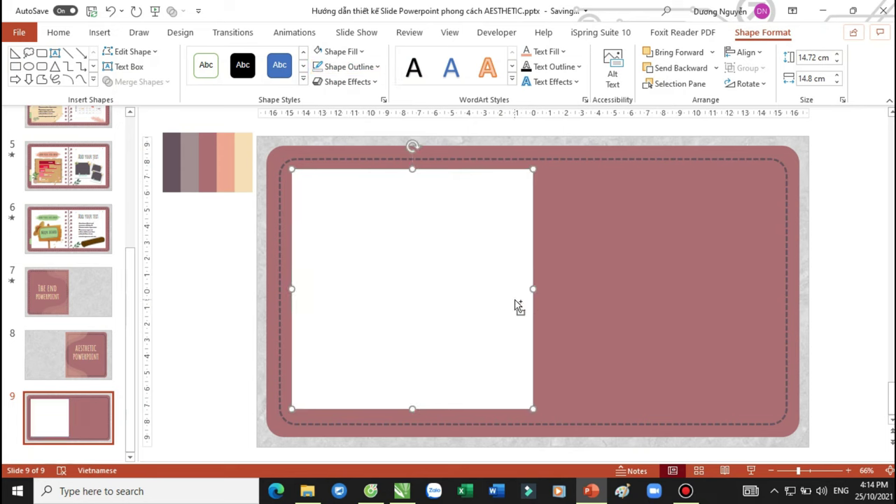
# Duplicate the page onto the right half and nudge both apart to leave a narrow gap.
pyautogui.moveTo(397, 264)
pyautogui.mouseDown()
pyautogui.moveTo(605, 258)
pyautogui.moveTo(596, 258)
pyautogui.mouseUp()
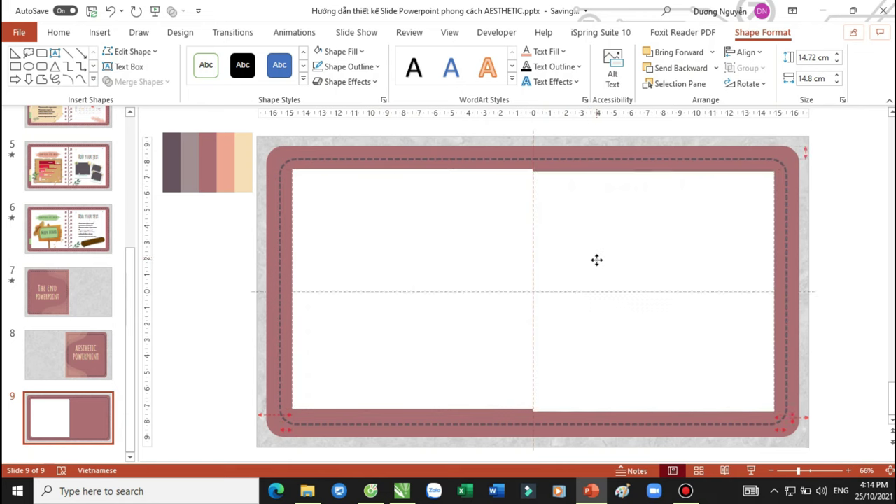
pyautogui.moveTo(597, 259); pyautogui.dragTo(596, 260)
pyautogui.click(824, 265)
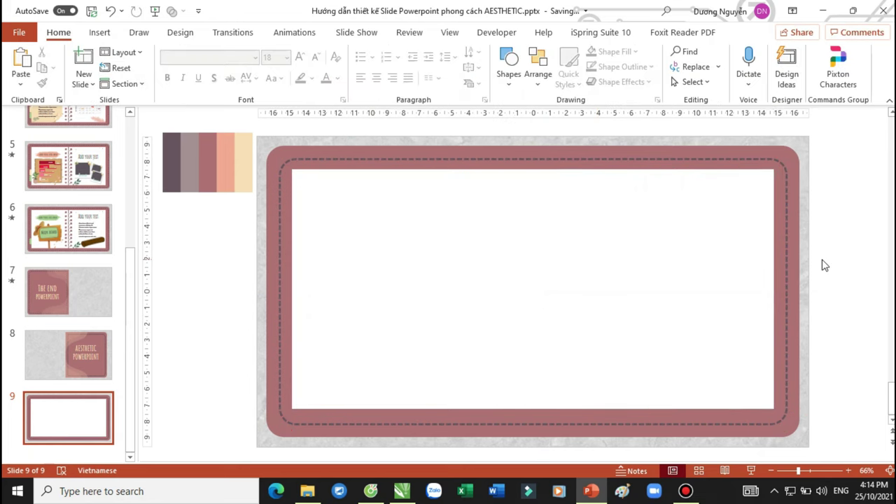
pyautogui.click(445, 256)
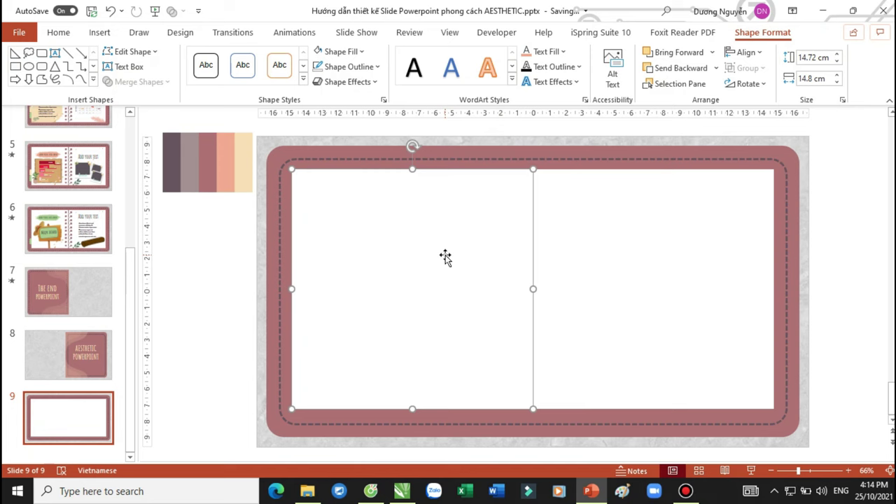
pyautogui.press('Left')
pyautogui.press('Left')
pyautogui.press('Left')
pyautogui.press('Left')
pyautogui.press('Left')
pyautogui.press('Left')
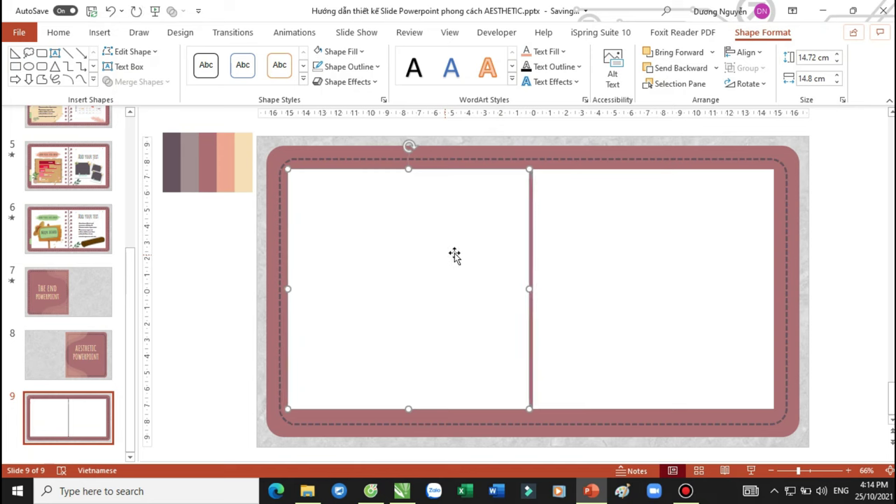
pyautogui.click(585, 256)
pyautogui.press('Right')
pyautogui.press('Right')
pyautogui.press('Right')
pyautogui.press('Right')
pyautogui.press('Right')
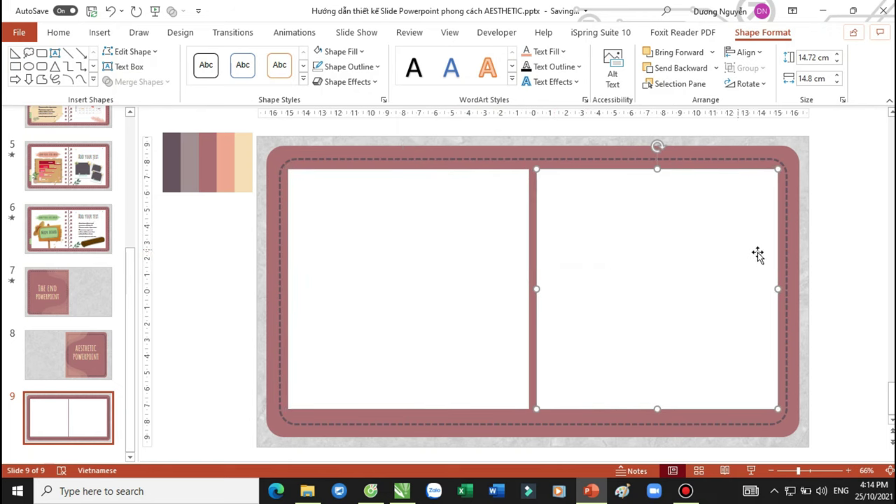
pyautogui.click(840, 269)
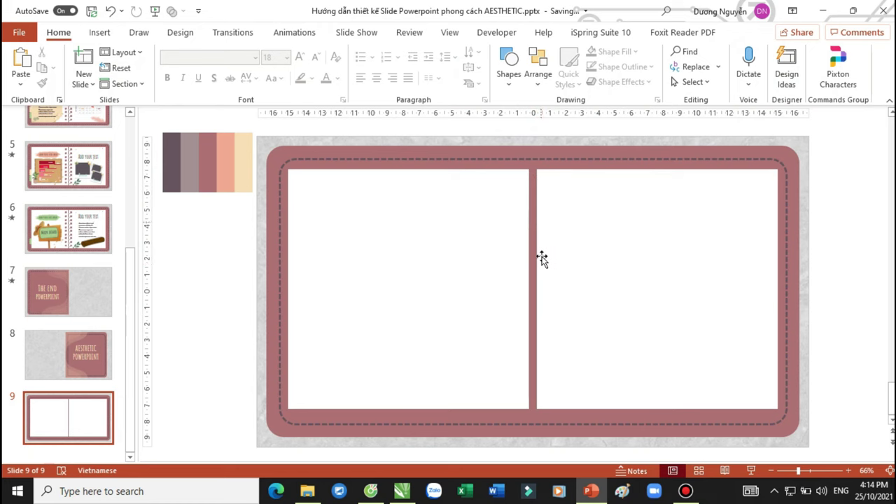
pyautogui.click(571, 239)
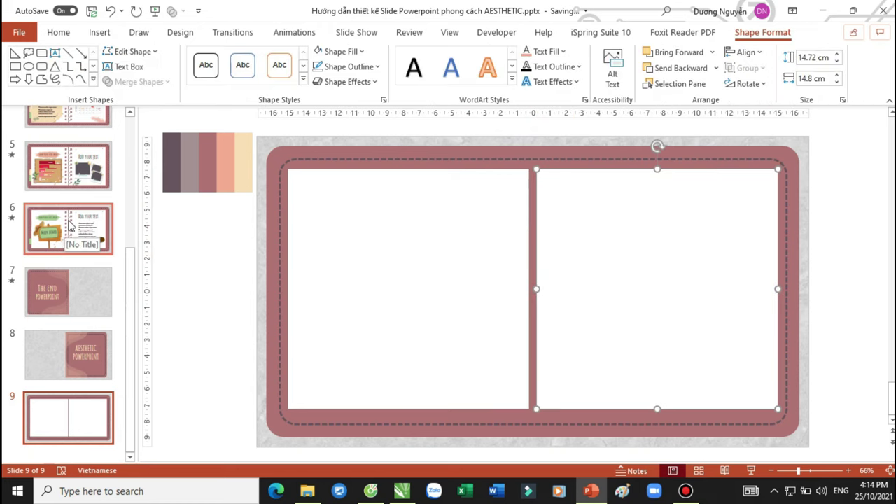
pyautogui.scroll(5, 66, 230)
# Switch to slide 2 to study the Welcome notebook's ring holes and wire rings.
pyautogui.click(83, 168)
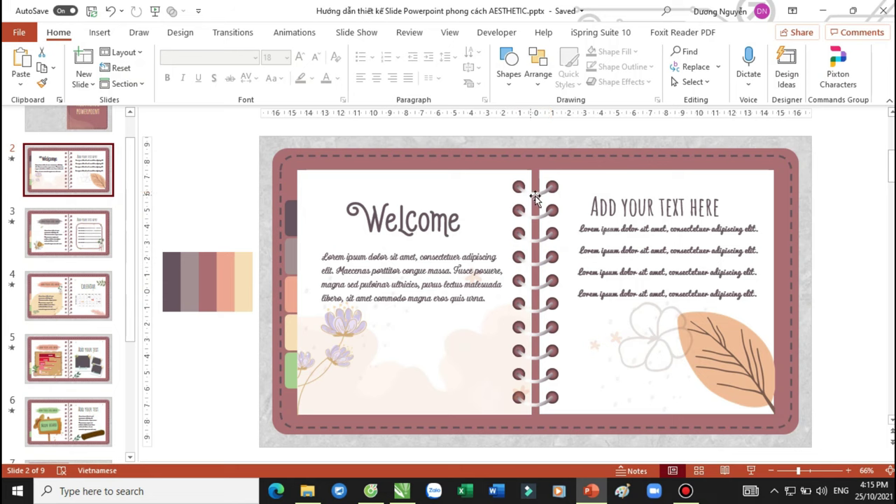
pyautogui.scroll(-3, 59, 395)
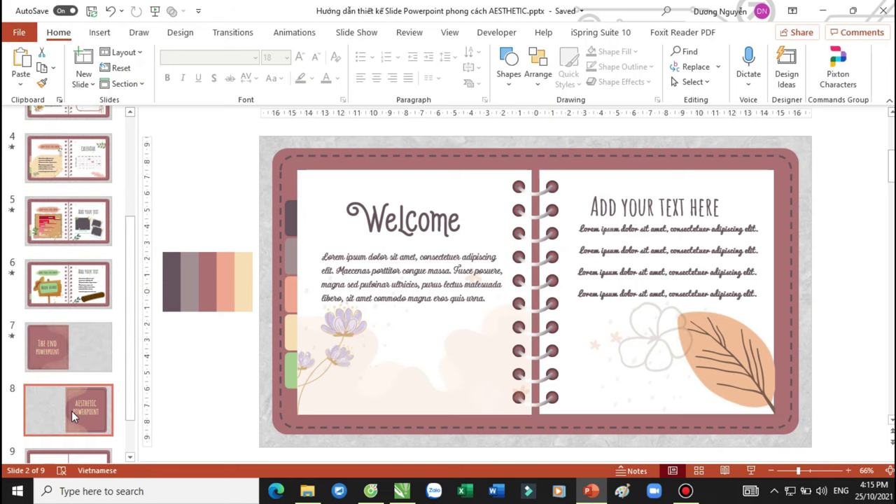
# Back on slide 9, draw a small circle near the left page's inner top edge.
pyautogui.click(75, 415)
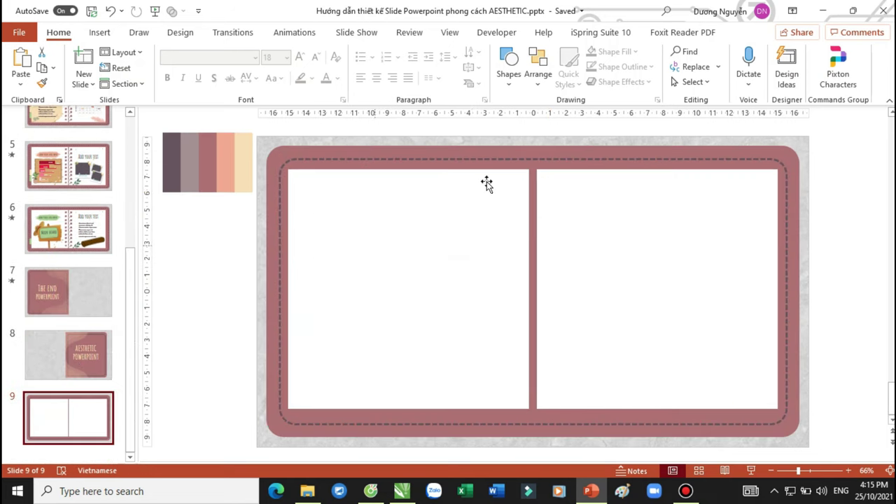
pyautogui.click(509, 70)
pyautogui.click(582, 115)
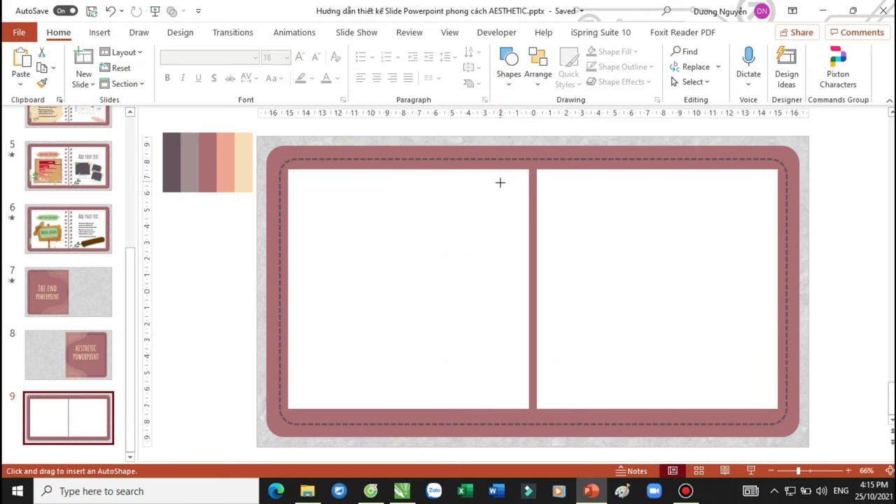
pyautogui.moveTo(500, 182); pyautogui.dragTo(518, 201)
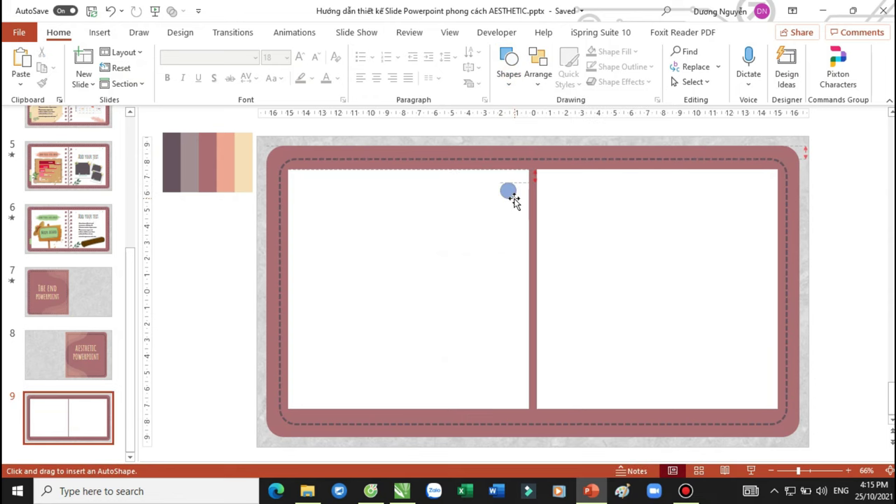
pyautogui.keyDown('ctrl'); pyautogui.scroll(10, 614, 206); pyautogui.keyUp('ctrl')
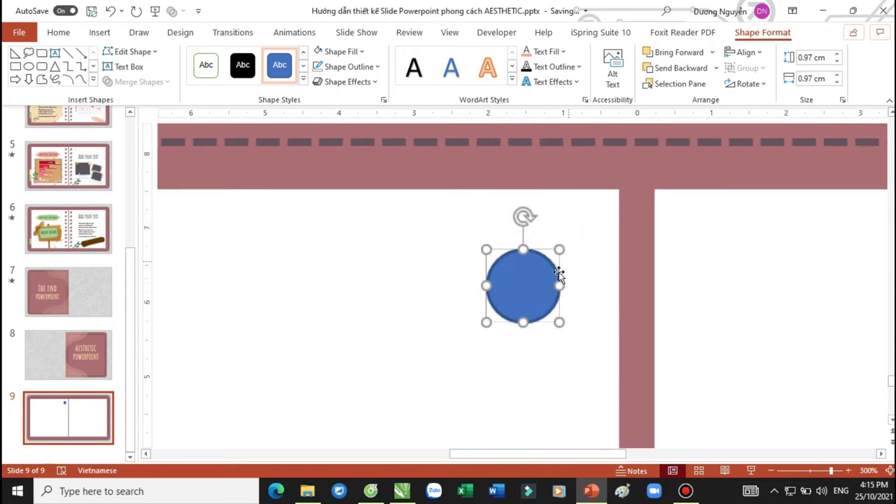
pyautogui.moveTo(534, 281); pyautogui.dragTo(549, 280)
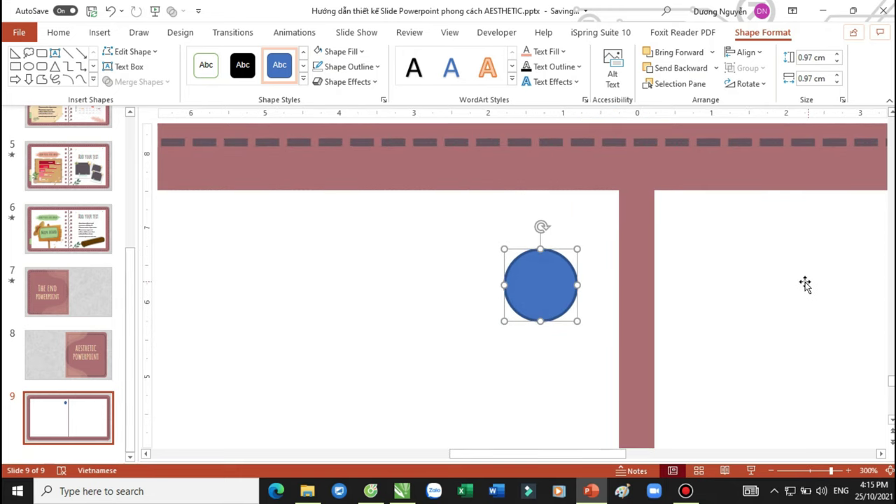
pyautogui.keyDown('ctrl'); pyautogui.scroll(-3, 620, 273); pyautogui.keyUp('ctrl')
pyautogui.keyDown('ctrl'); pyautogui.scroll(-2, 626, 280); pyautogui.keyUp('ctrl')
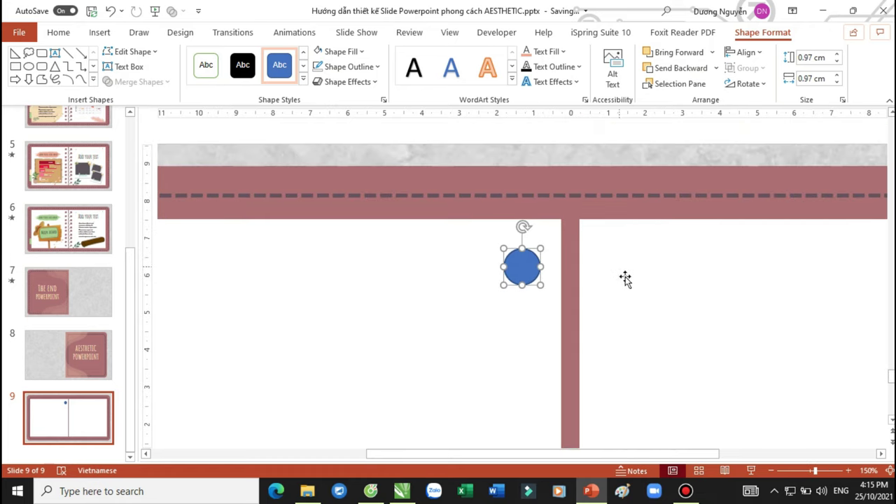
# Fill the circle with the rose border colour and remove its outline.
pyautogui.click(343, 51)
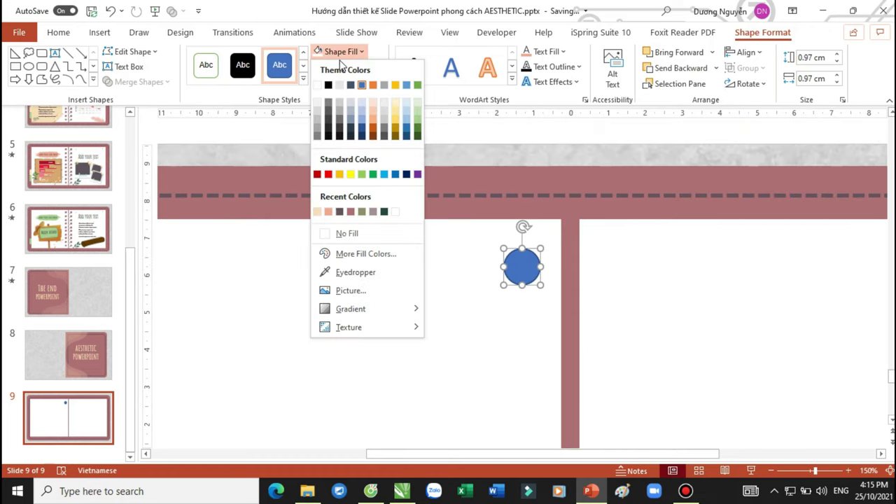
pyautogui.click(350, 212)
pyautogui.click(322, 69)
pyautogui.click(483, 193)
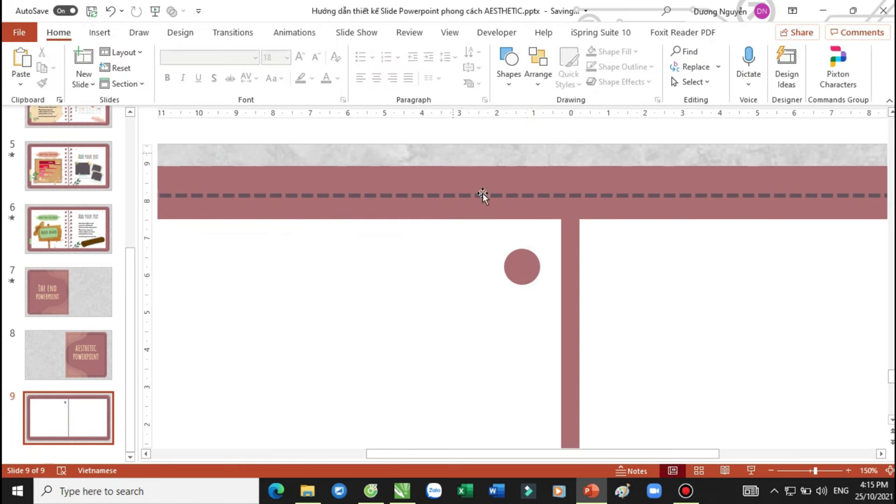
pyautogui.click(525, 265)
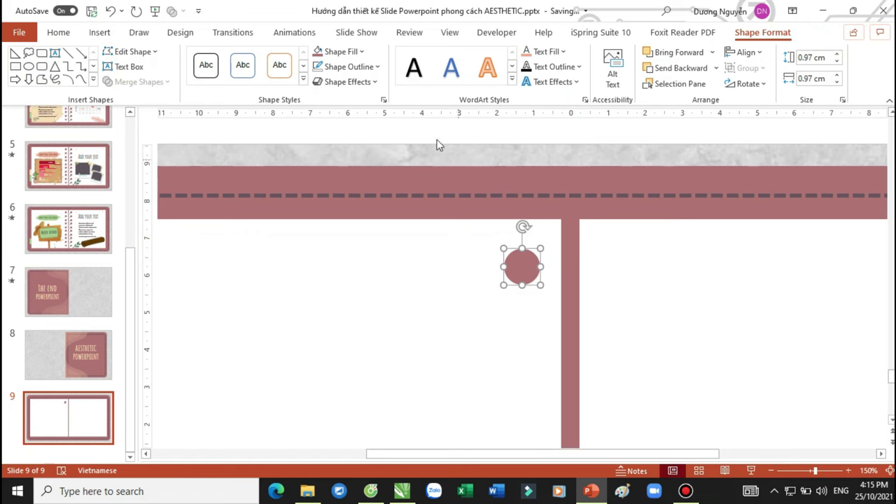
# Apply the Inside: Center inner shadow preset to the rose circle.
pyautogui.click(383, 100)
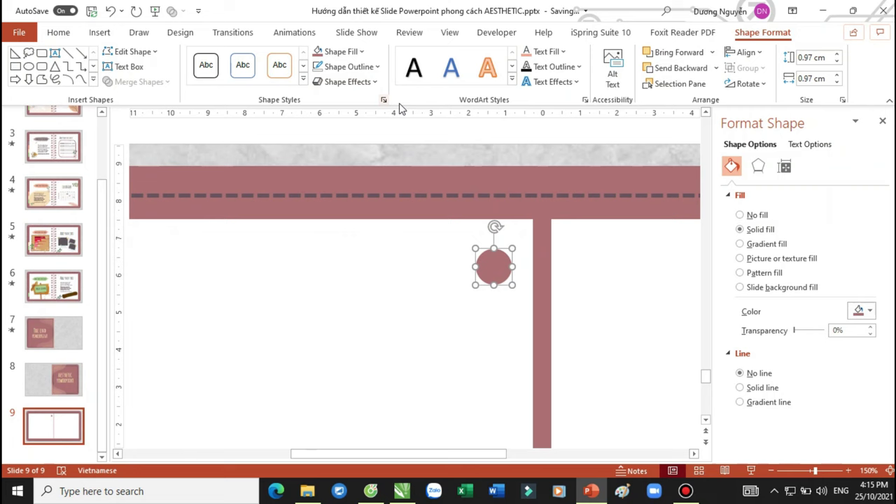
pyautogui.click(759, 169)
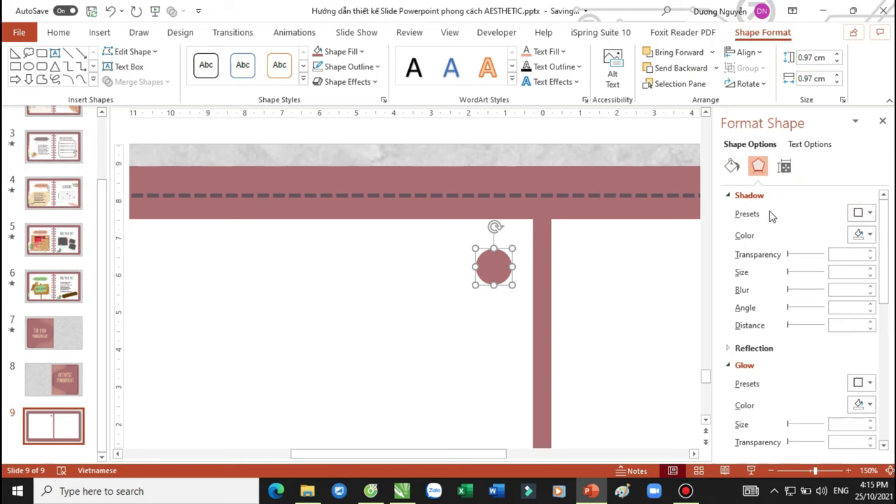
pyautogui.click(866, 215)
pyautogui.scroll(-3, 845, 252)
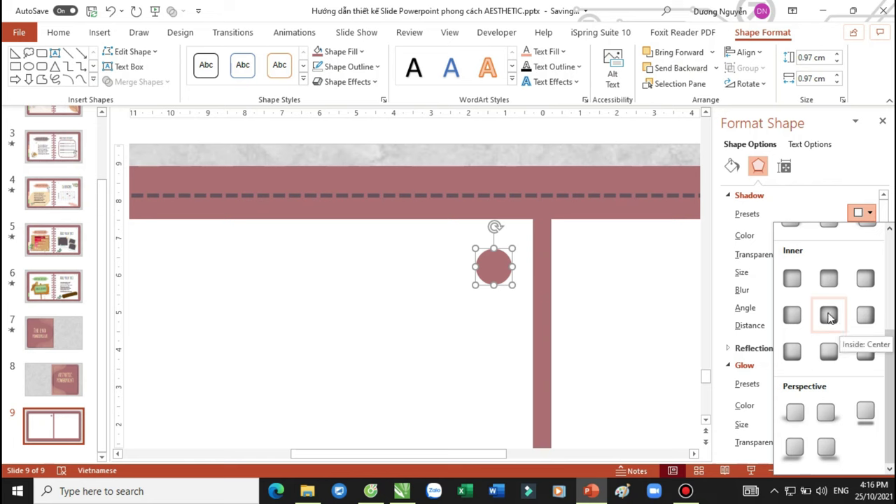
pyautogui.click(828, 317)
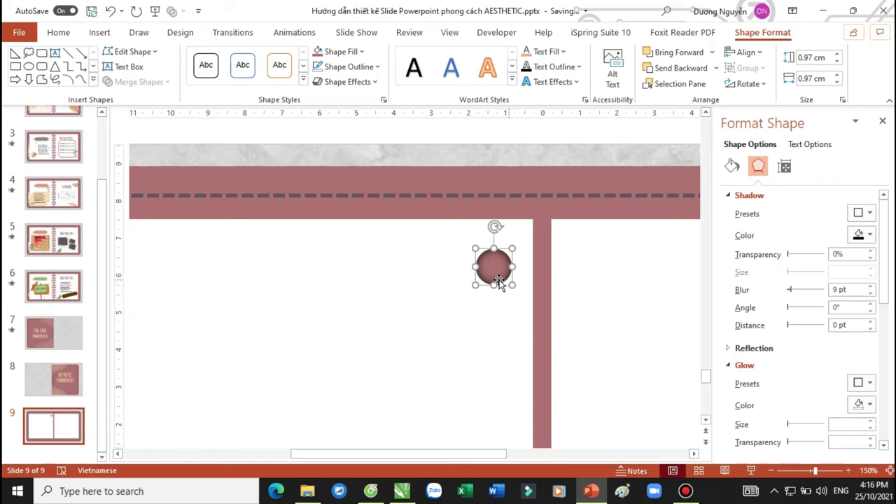
pyautogui.click(537, 249)
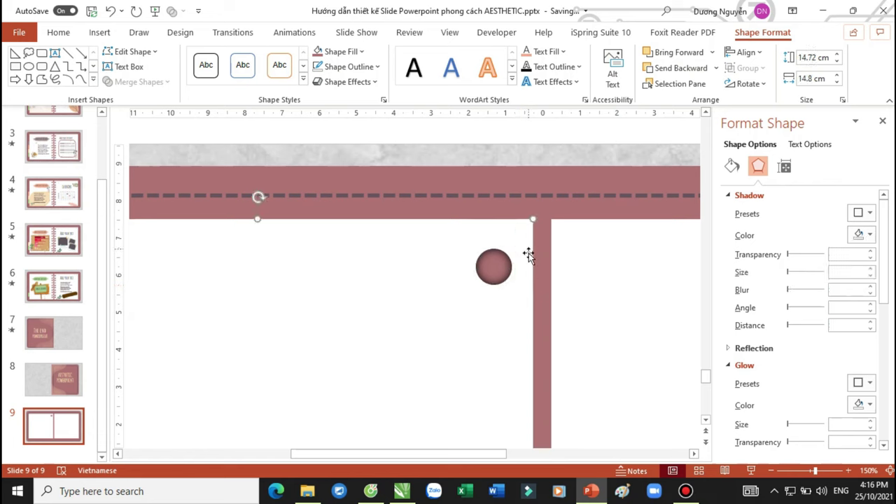
pyautogui.click(499, 275)
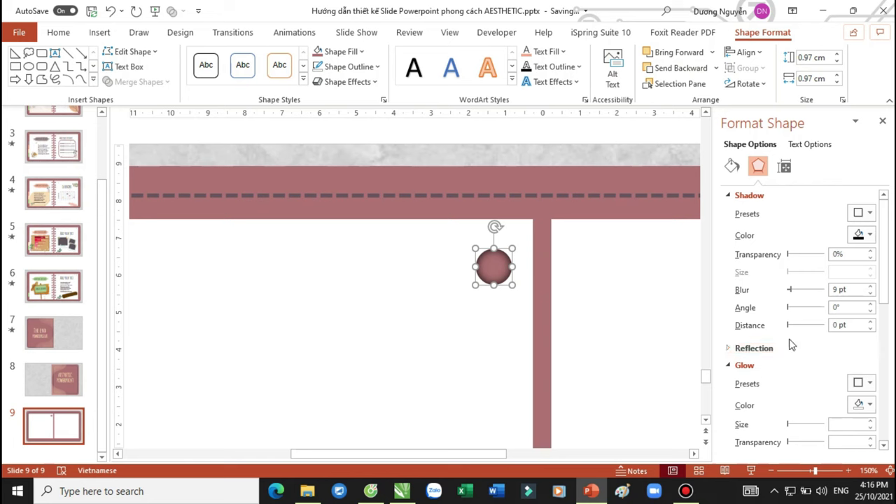
# Soften the shadow blur to 16 pt and drag a copy of the circle onto the right page.
pyautogui.moveTo(790, 289); pyautogui.dragTo(795, 294)
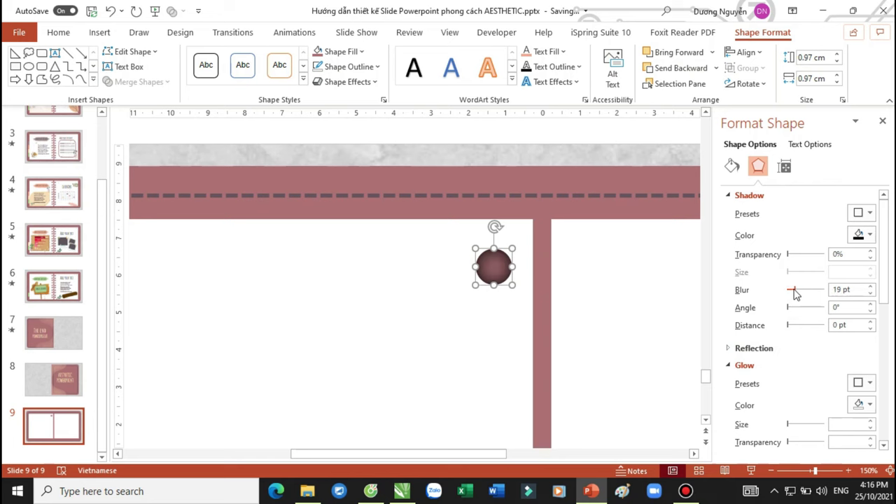
pyautogui.click(869, 293)
pyautogui.click(869, 293)
pyautogui.keyDown('ctrl'); pyautogui.moveTo(508, 269); pyautogui.dragTo(592, 272); pyautogui.keyUp('ctrl')
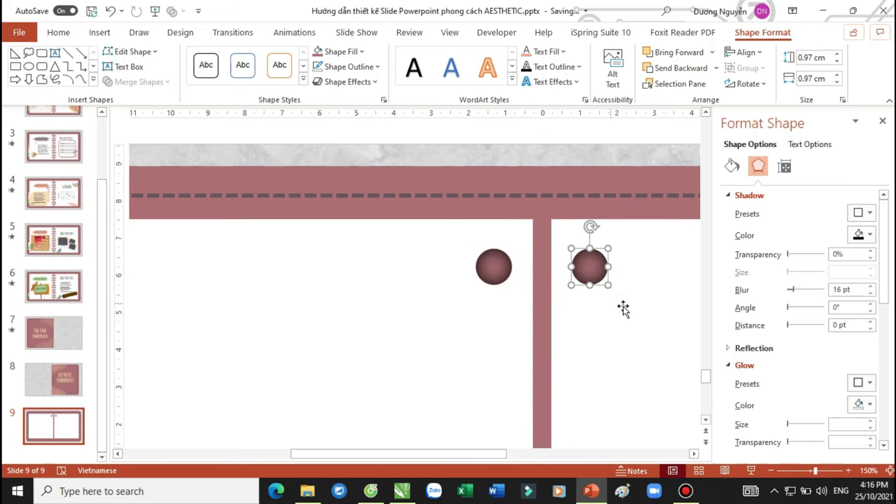
# Line up the right-hand ring hole level with the left one and close the Format Shape pane.
pyautogui.click(608, 319)
pyautogui.keyDown('ctrl'); pyautogui.scroll(-5, 608, 320); pyautogui.keyUp('ctrl')
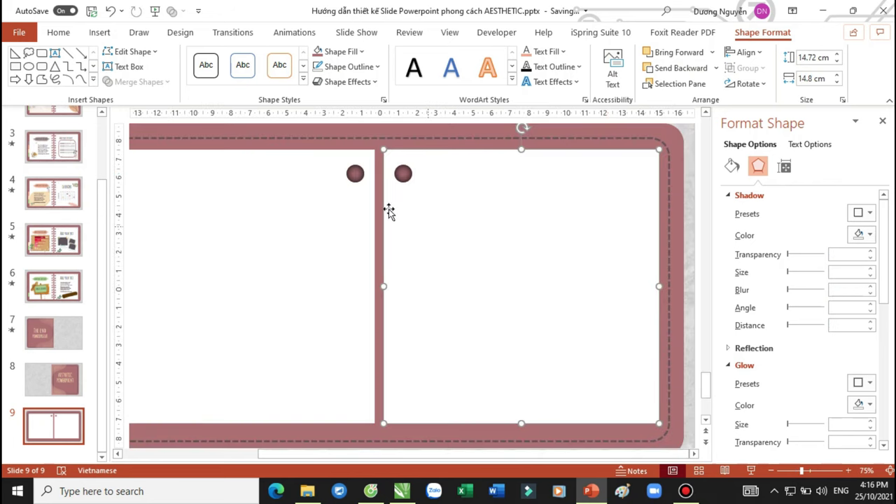
pyautogui.keyDown('ctrl'); pyautogui.scroll(-1, 380, 212); pyautogui.keyUp('ctrl')
pyautogui.keyDown('ctrl'); pyautogui.scroll(1, 416, 184); pyautogui.keyUp('ctrl')
pyautogui.keyDown('ctrl'); pyautogui.scroll(5, 413, 186); pyautogui.keyUp('ctrl')
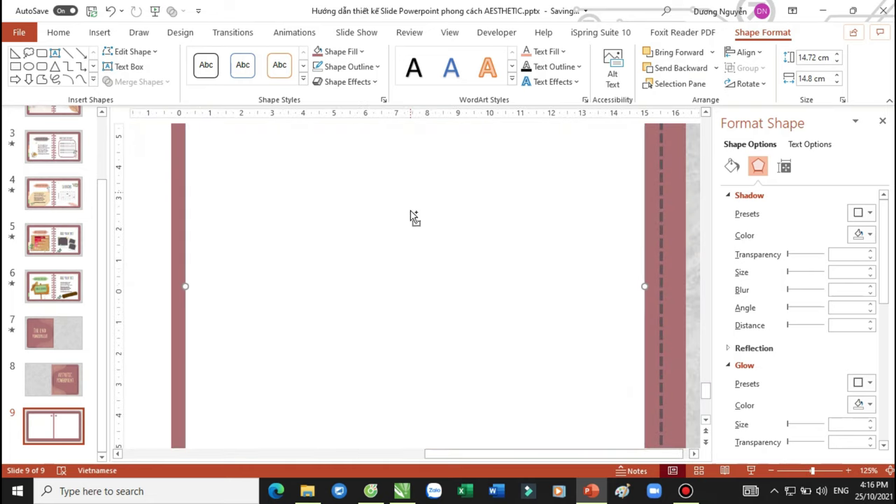
pyautogui.click(882, 121)
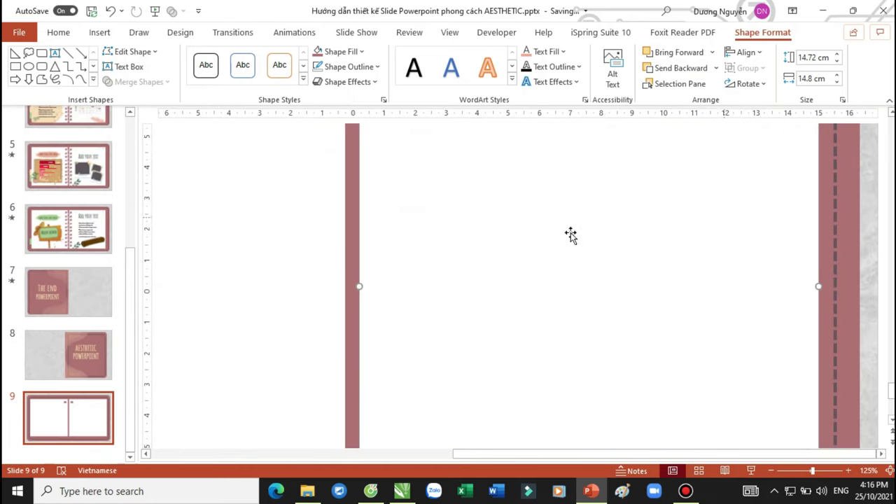
pyautogui.scroll(3, 426, 232)
pyautogui.click(396, 208)
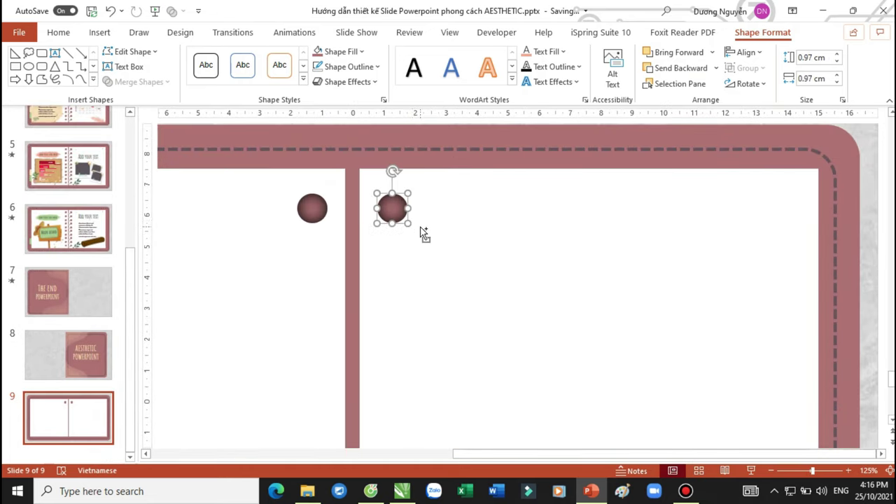
pyautogui.keyDown('ctrl'); pyautogui.scroll(10, 422, 232); pyautogui.keyUp('ctrl')
pyautogui.scroll(3, 81, 164)
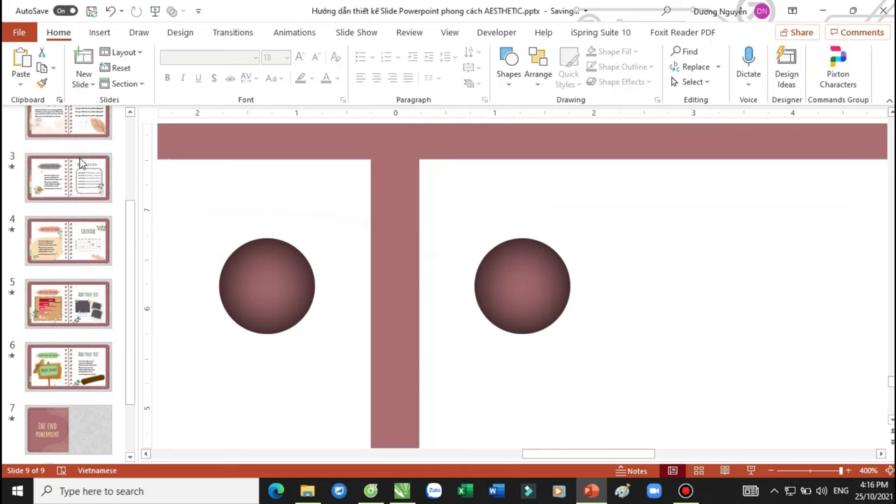
pyautogui.scroll(3, 81, 165)
pyautogui.click(81, 196)
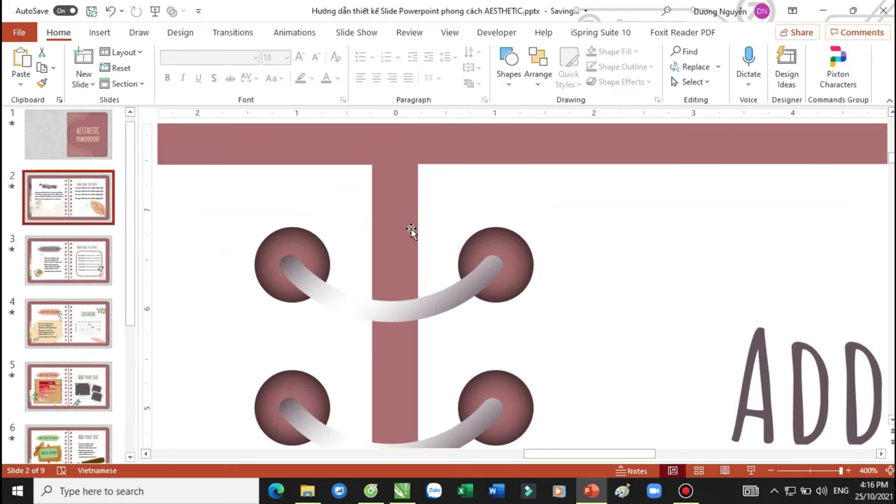
pyautogui.click(479, 269)
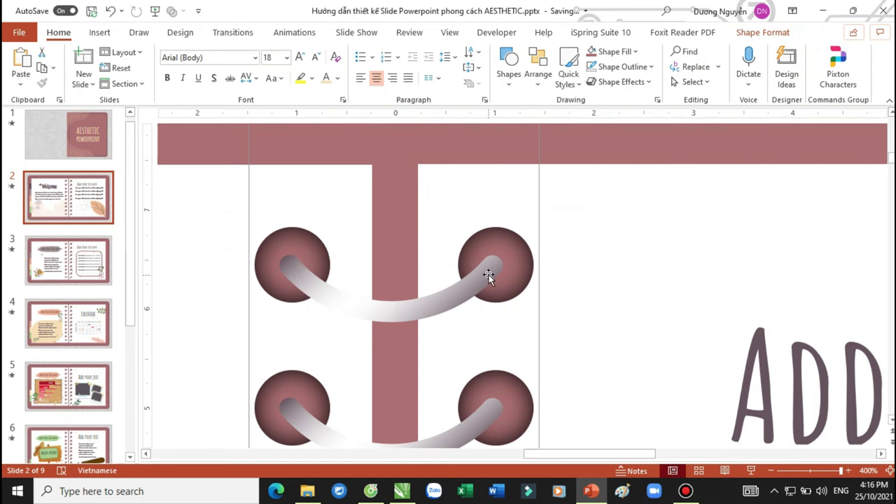
pyautogui.keyDown('ctrl'); pyautogui.scroll(-5, 494, 233); pyautogui.keyUp('ctrl')
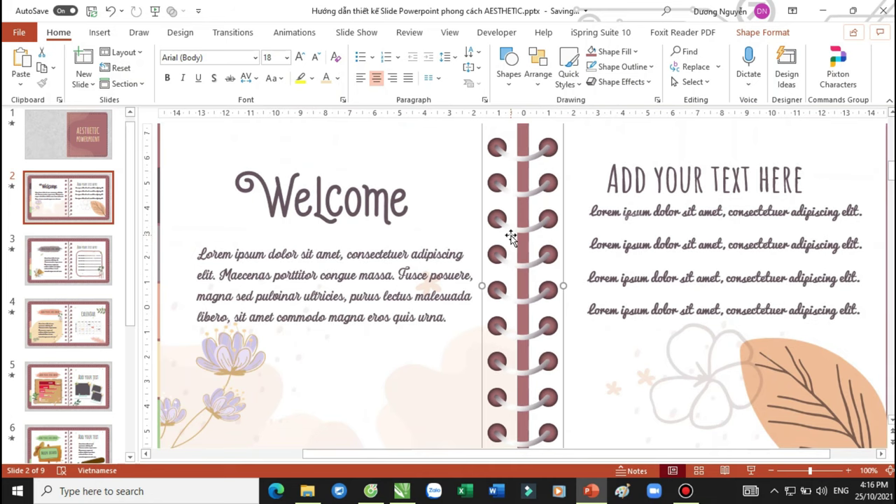
pyautogui.scroll(-4, 114, 291)
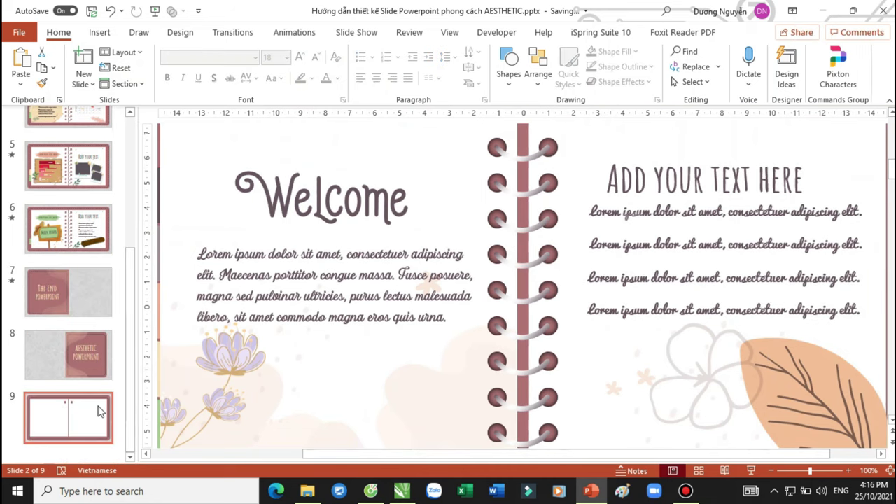
pyautogui.click(100, 411)
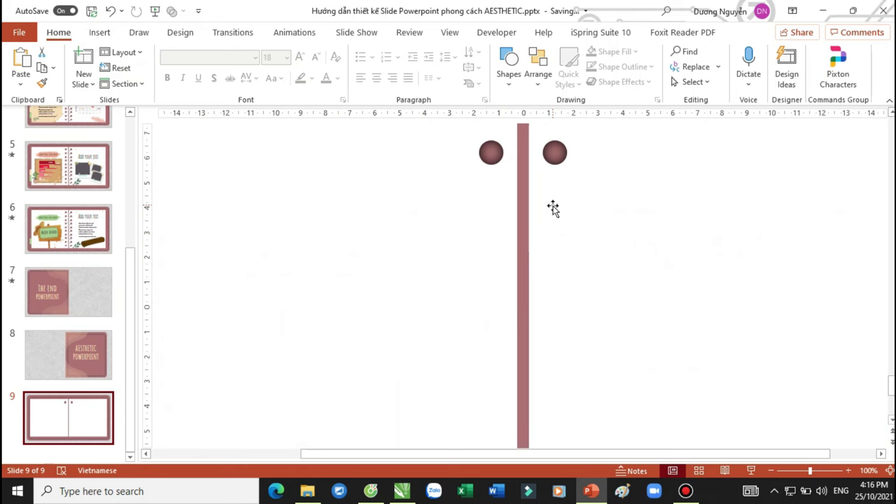
# Draw an arc beside the centre bar and rotate it a quarter turn toward the right circle.
pyautogui.click(510, 85)
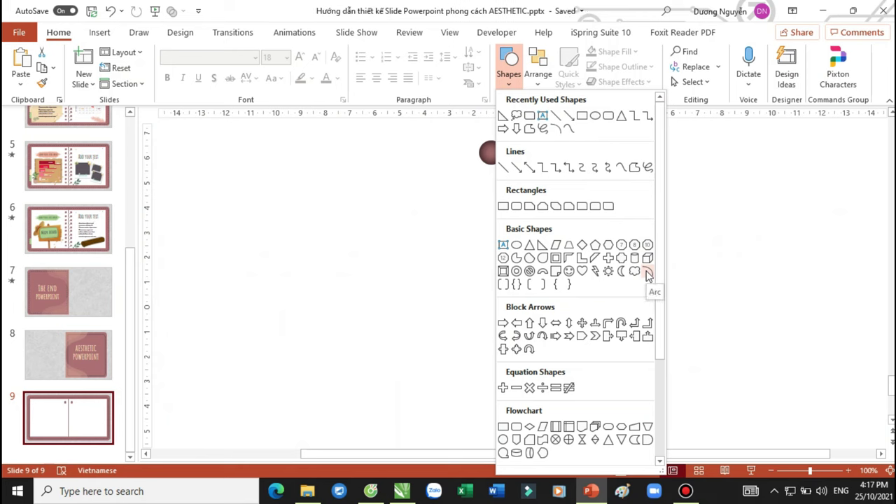
pyautogui.click(647, 272)
pyautogui.moveTo(462, 180); pyautogui.dragTo(532, 316)
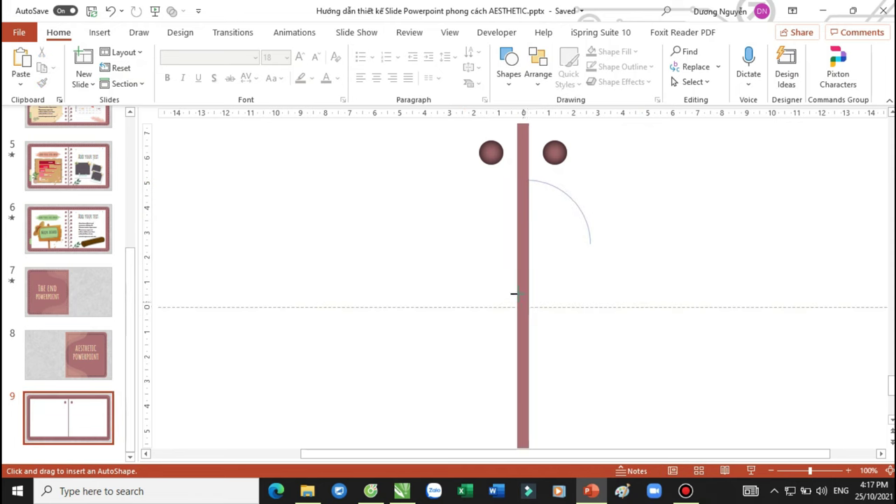
pyautogui.moveTo(532, 316); pyautogui.dragTo(512, 282)
pyautogui.scroll(5, 658, 231)
pyautogui.scroll(10, 658, 232)
pyautogui.scroll(3, 653, 231)
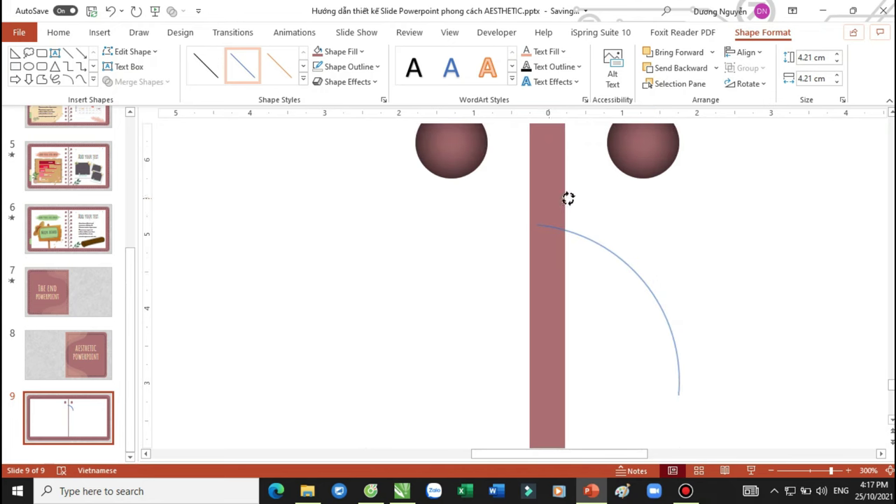
pyautogui.moveTo(521, 200); pyautogui.dragTo(728, 405)
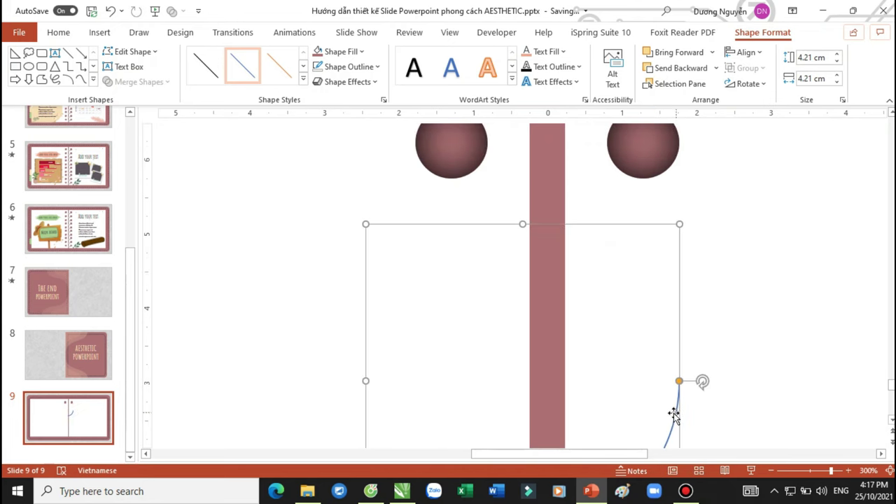
pyautogui.moveTo(674, 413); pyautogui.dragTo(637, 158)
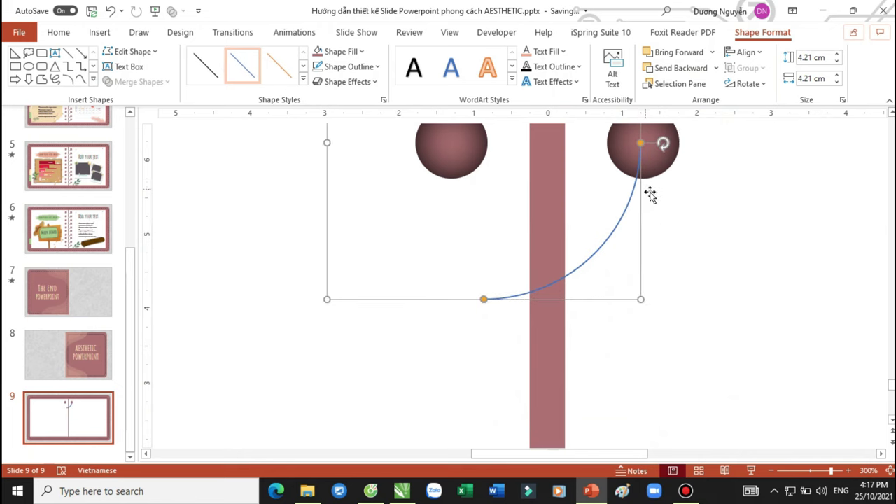
# Reshape the arc into a shallow dip with its ends at the two circle centres.
pyautogui.scroll(-5, 603, 306)
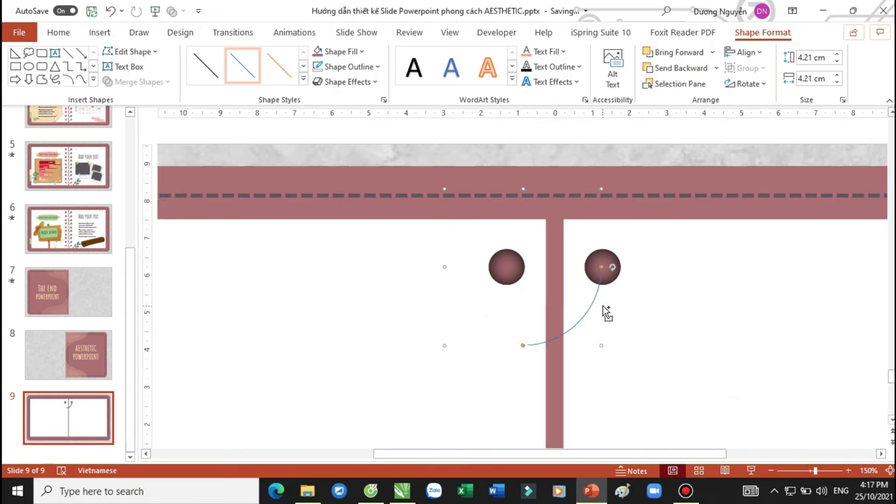
pyautogui.moveTo(624, 266); pyautogui.dragTo(602, 364)
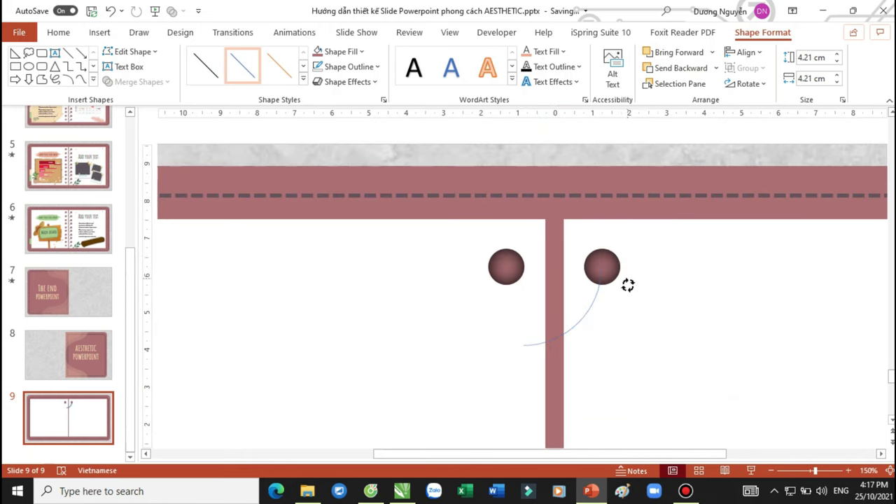
pyautogui.moveTo(523, 350); pyautogui.dragTo(553, 286)
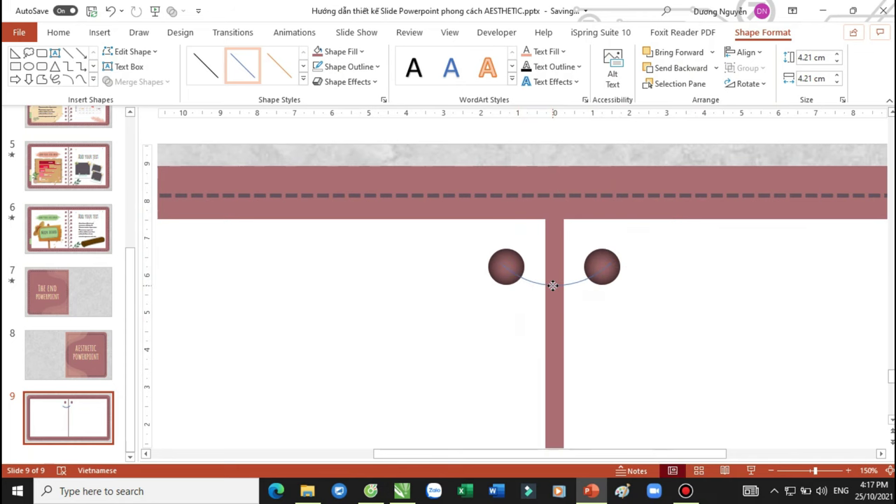
pyautogui.scroll(5, 693, 286)
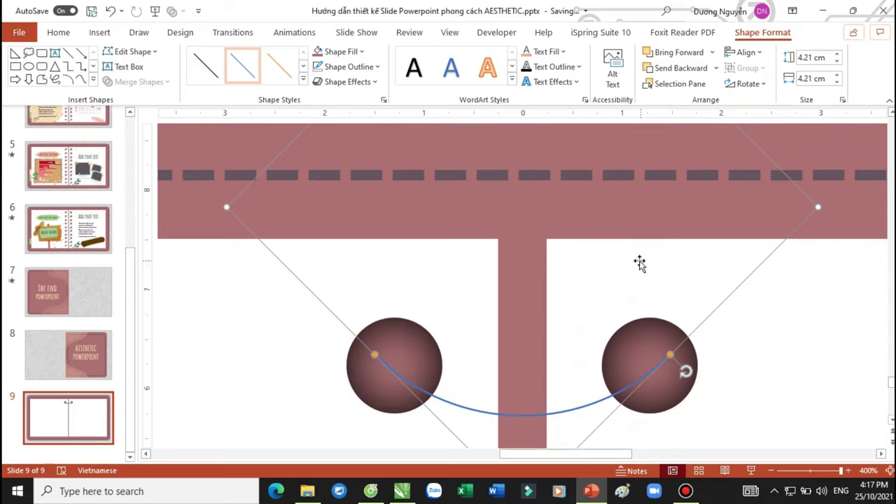
pyautogui.scroll(-3, 650, 296)
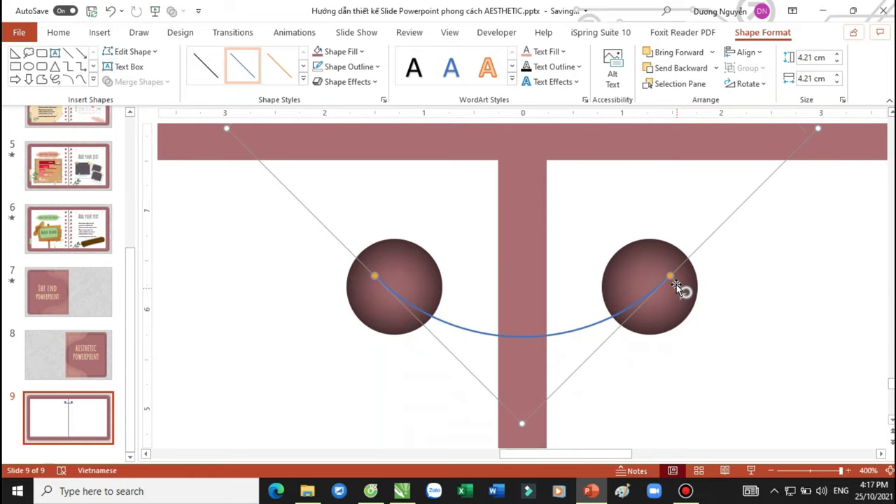
pyautogui.moveTo(671, 280); pyautogui.dragTo(656, 288)
pyautogui.moveTo(376, 280); pyautogui.dragTo(392, 288)
pyautogui.click(516, 334)
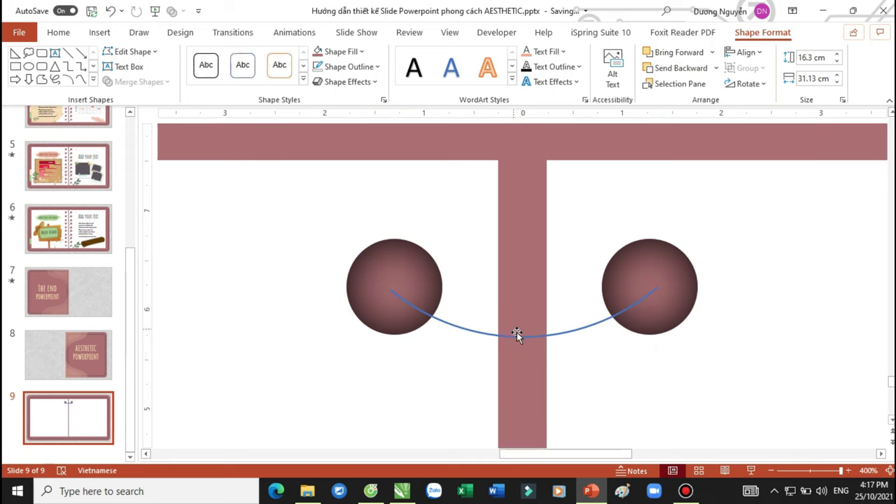
# Thicken the binding arc between the ring holes to a 6 pt line.
pyautogui.click(352, 71)
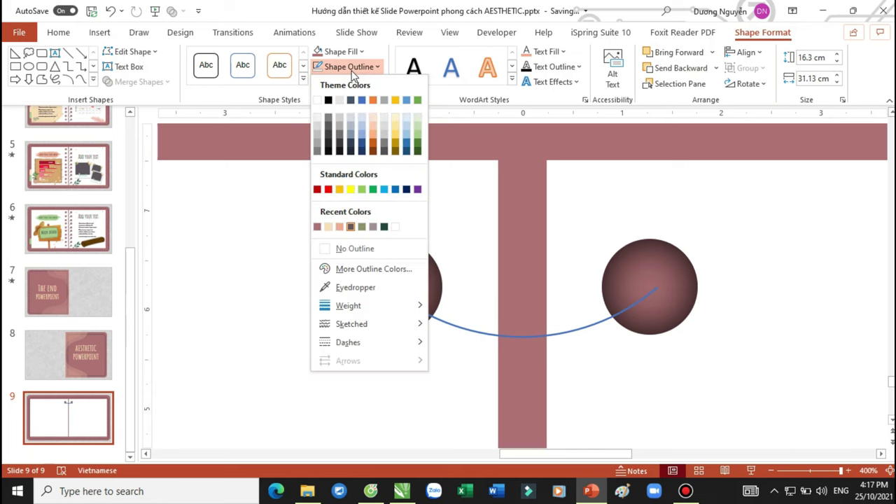
pyautogui.moveTo(362, 310)
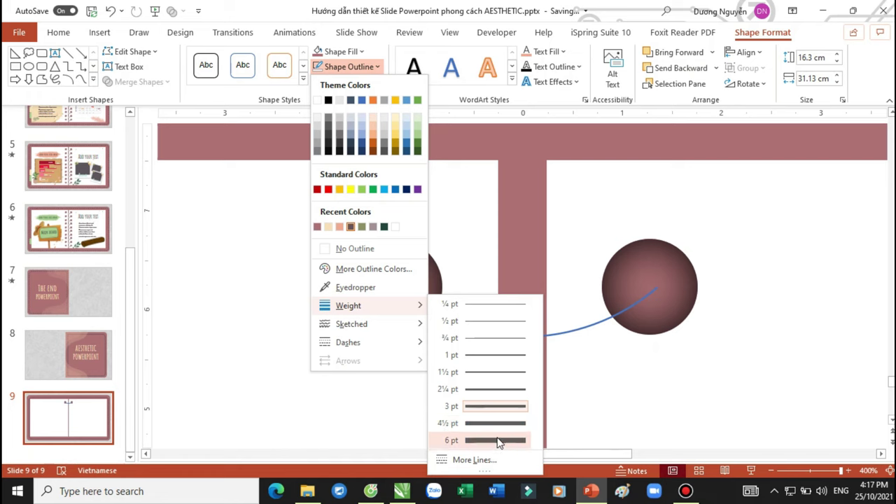
pyautogui.click(496, 439)
pyautogui.click(509, 329)
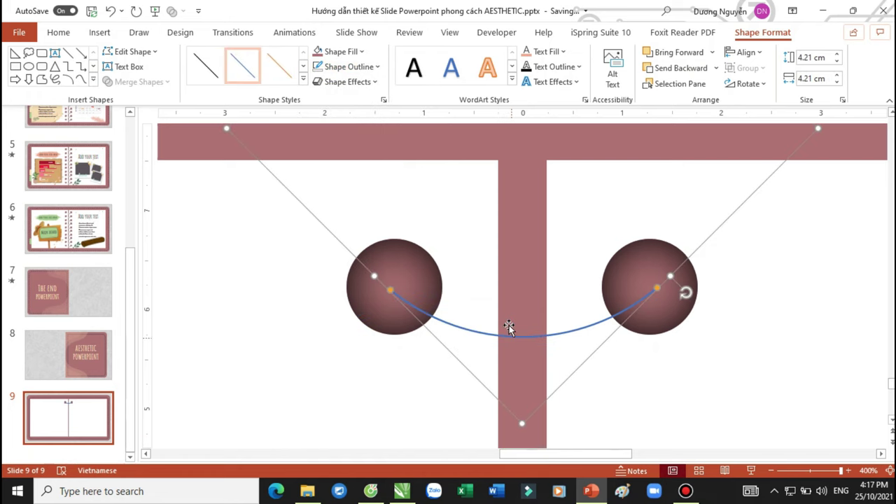
pyautogui.click(353, 67)
pyautogui.moveTo(367, 310)
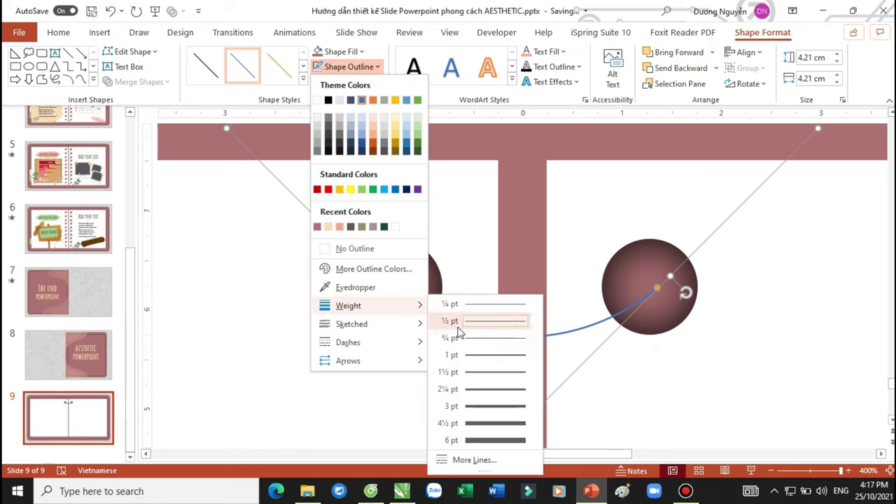
pyautogui.click(504, 440)
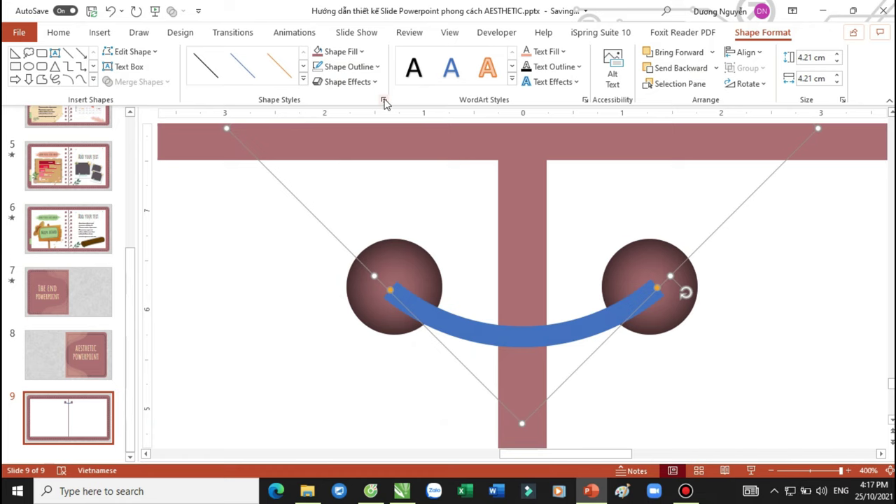
# Set the arc's line cap type to Round in Format Shape.
pyautogui.click(384, 100)
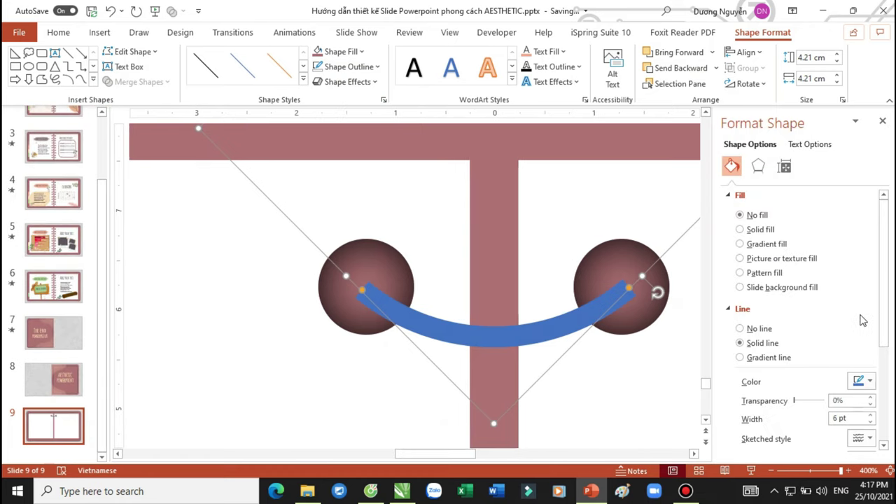
pyautogui.scroll(-3, 841, 298)
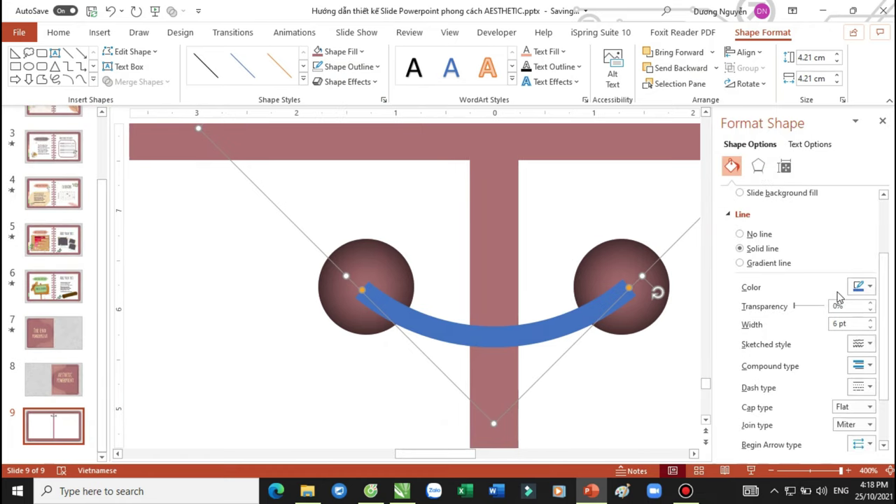
pyautogui.scroll(-2, 782, 294)
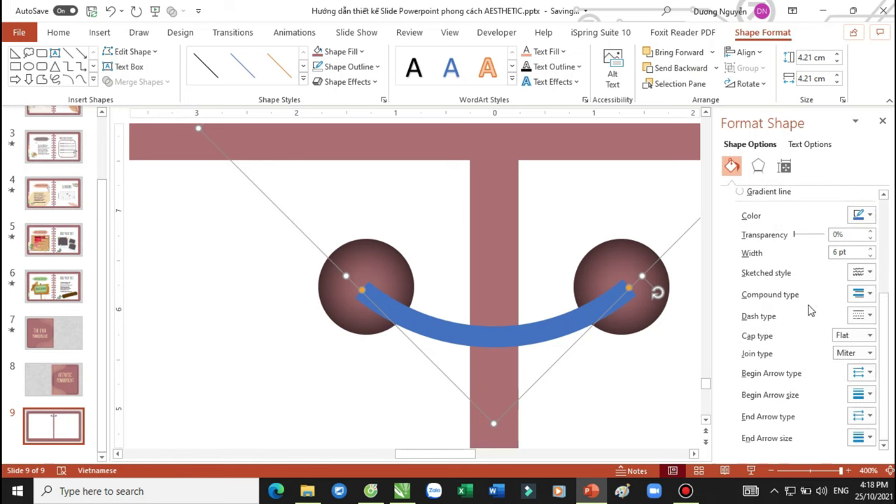
pyautogui.click(870, 336)
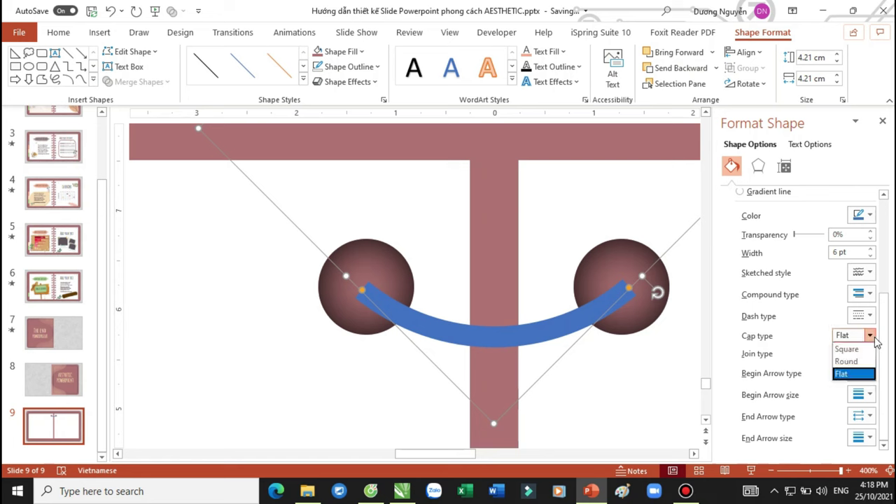
pyautogui.click(847, 362)
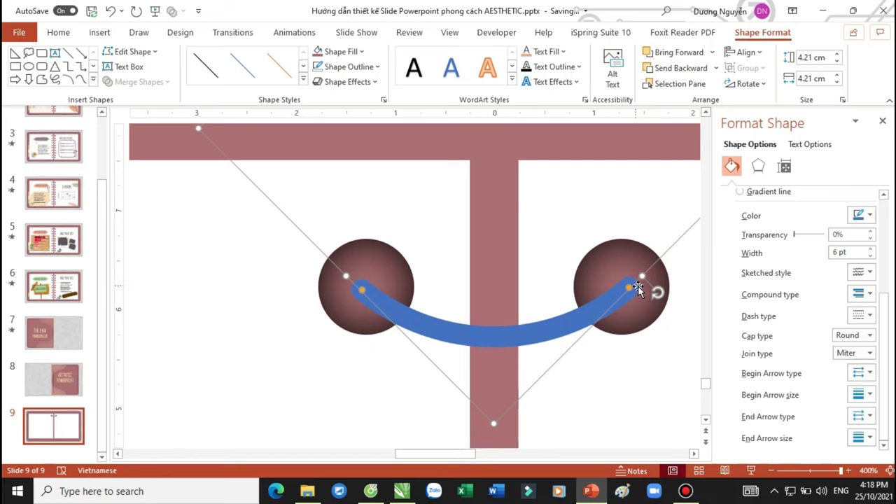
pyautogui.scroll(2, 789, 343)
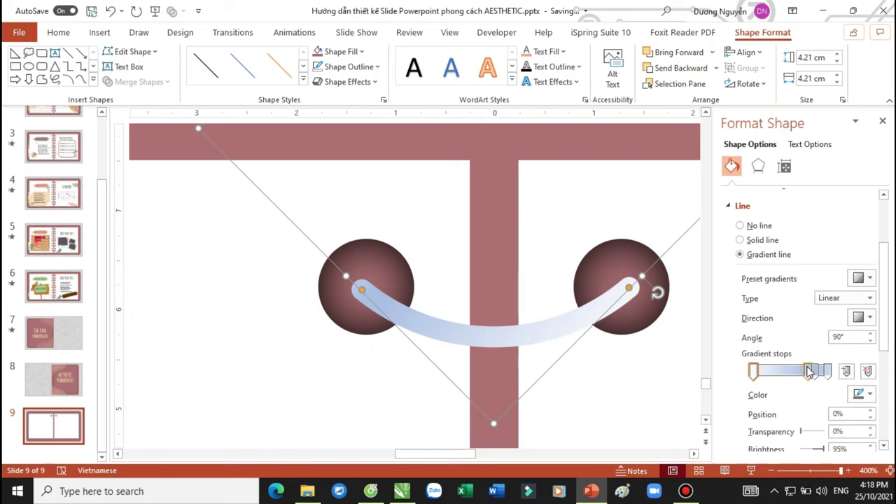
# Move the right gradient stop to the end and colour it dark grey.
pyautogui.moveTo(816, 370); pyautogui.dragTo(827, 373)
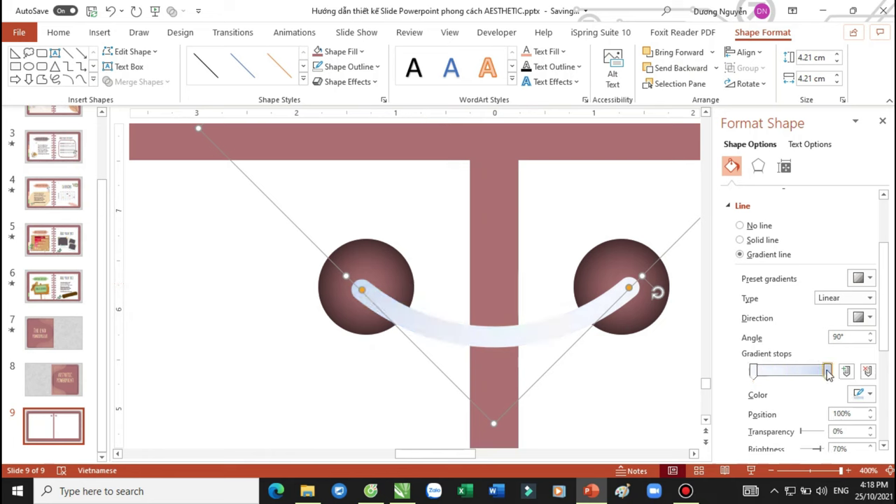
pyautogui.click(863, 394)
pyautogui.click(845, 345)
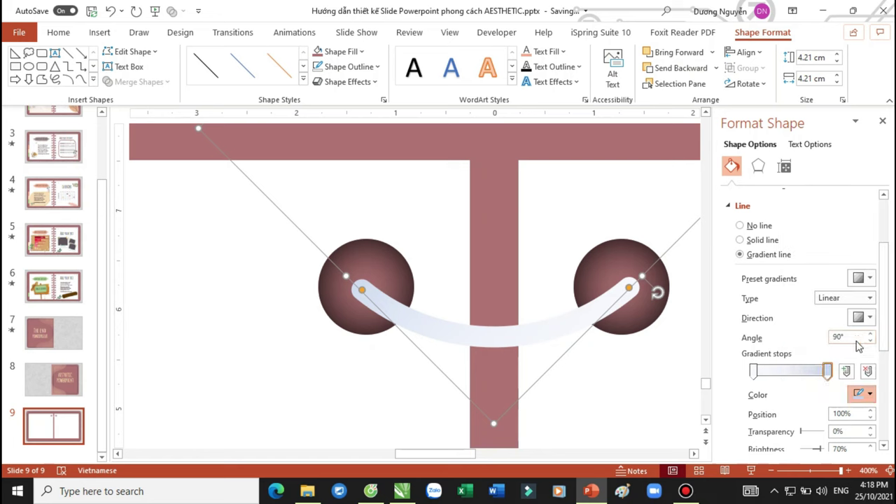
pyautogui.click(869, 394)
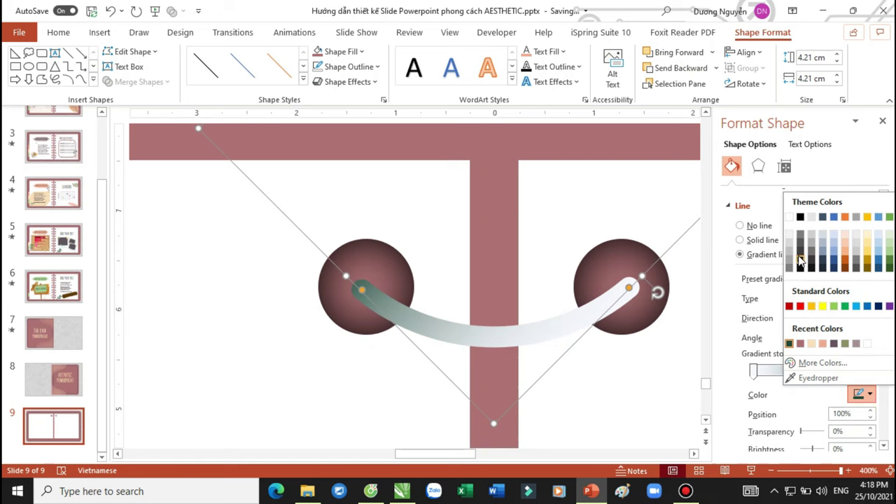
pyautogui.click(800, 254)
# Make the left gradient stop dark grey and add a light grey middle stop.
pyautogui.click(754, 371)
pyautogui.click(870, 394)
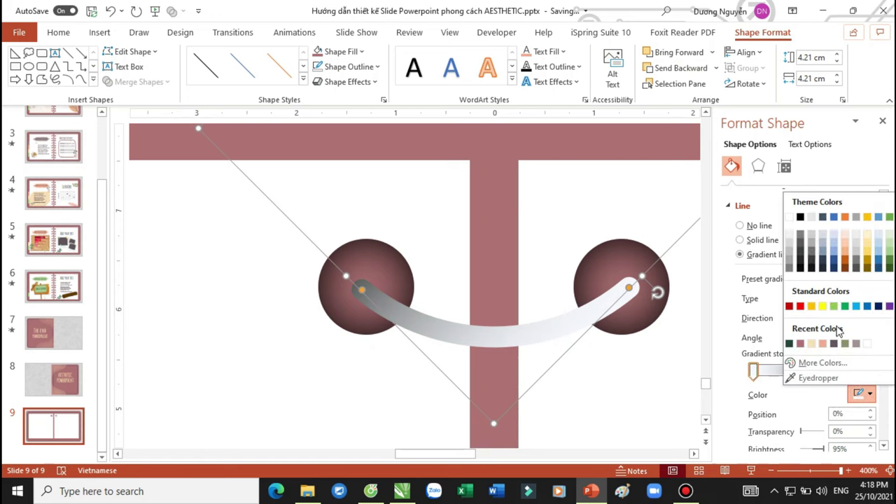
pyautogui.click(800, 254)
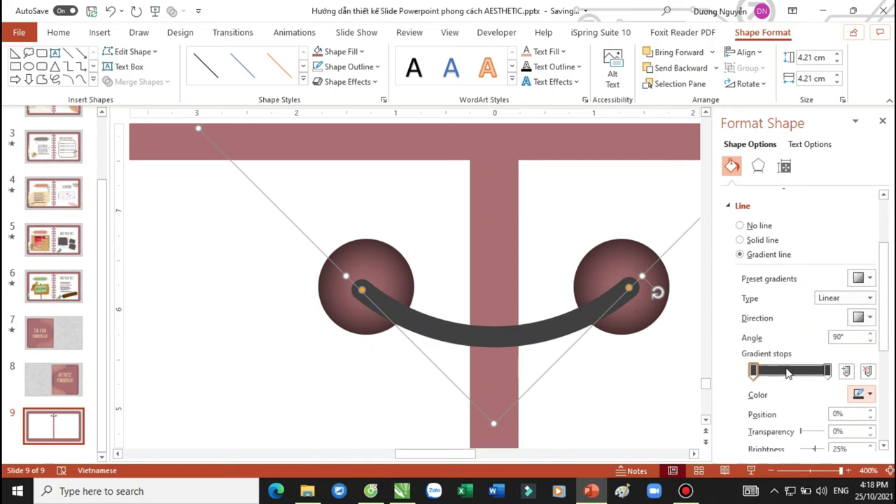
pyautogui.click(792, 371)
pyautogui.click(870, 394)
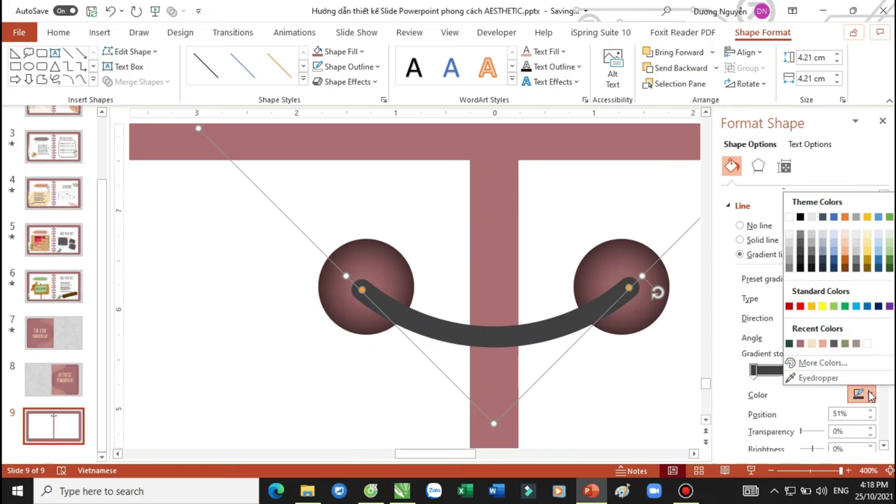
pyautogui.click(791, 233)
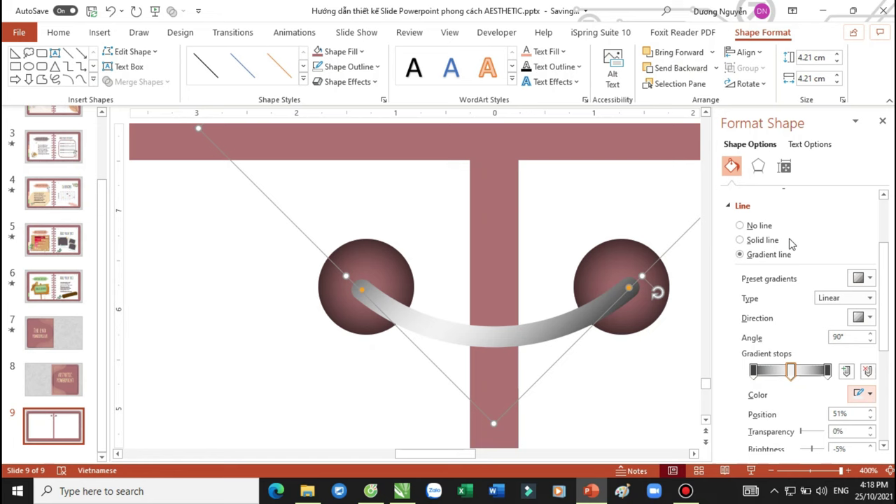
pyautogui.click(543, 255)
pyautogui.scroll(-10, 539, 259)
# Zoom out to fit slide 9 and close the Format Shape pane.
pyautogui.scroll(-4, 538, 260)
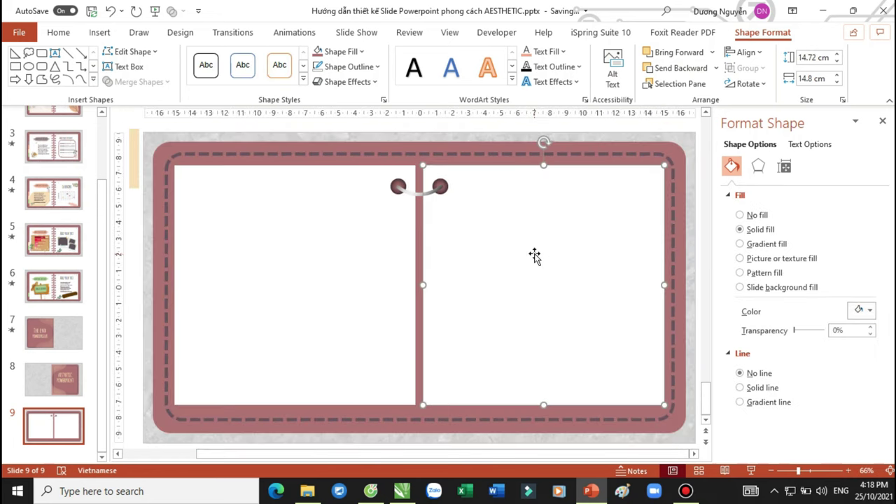
pyautogui.click(882, 121)
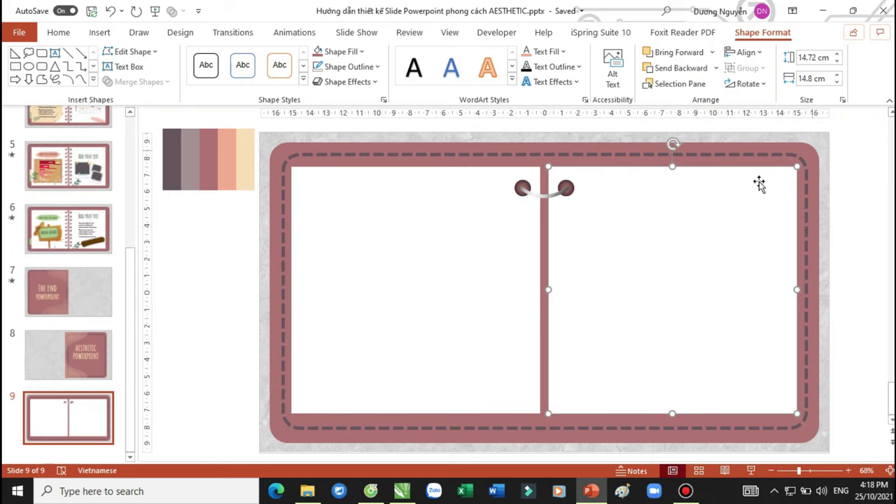
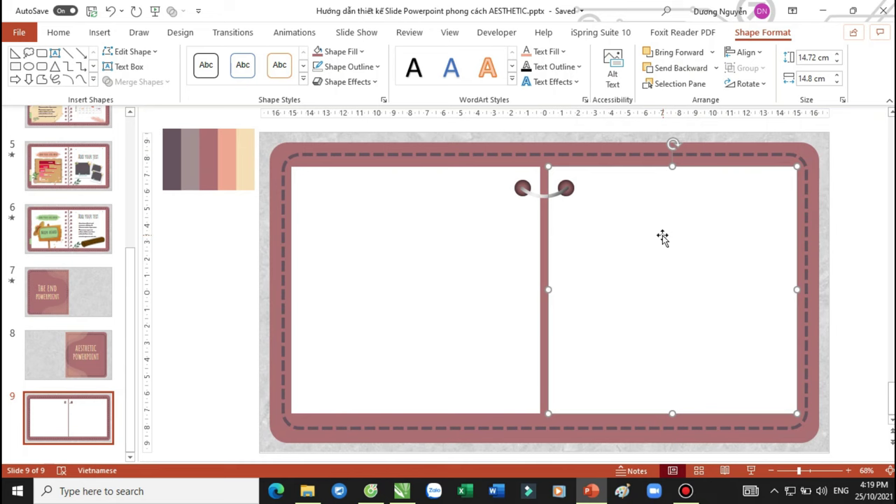
# Group the two ring circles and their connector into one object.
pyautogui.keyDown('ctrl'); pyautogui.scroll(-1, 651, 236); pyautogui.keyUp('ctrl')
pyautogui.click(588, 129)
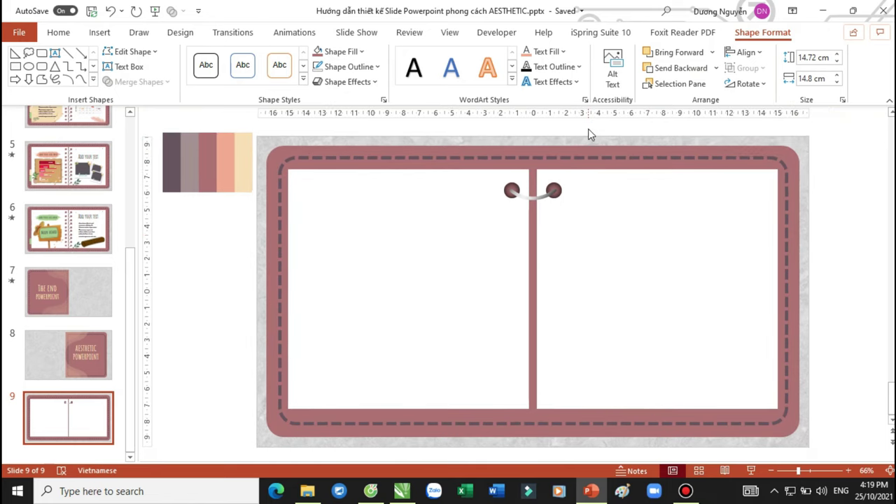
pyautogui.moveTo(588, 129); pyautogui.dragTo(456, 240)
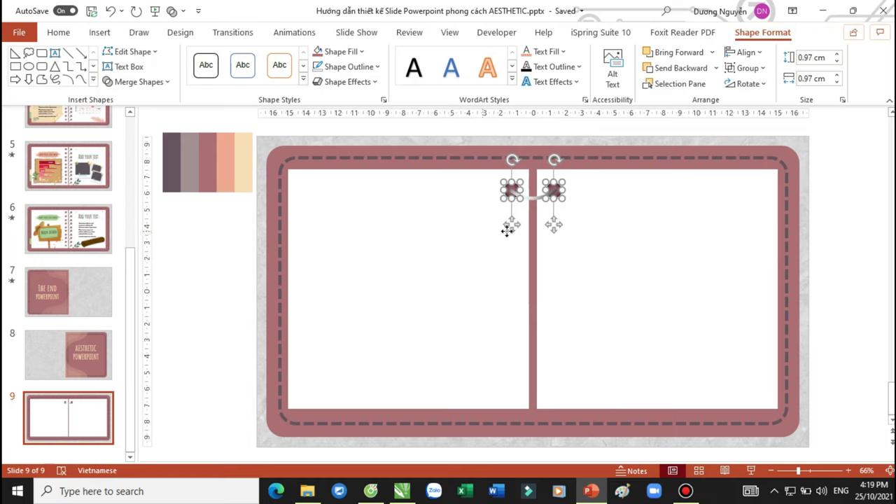
pyautogui.keyDown('ctrl'); pyautogui.scroll(-5, 510, 231); pyautogui.keyUp('ctrl')
pyautogui.moveTo(461, 162); pyautogui.dragTo(595, 301)
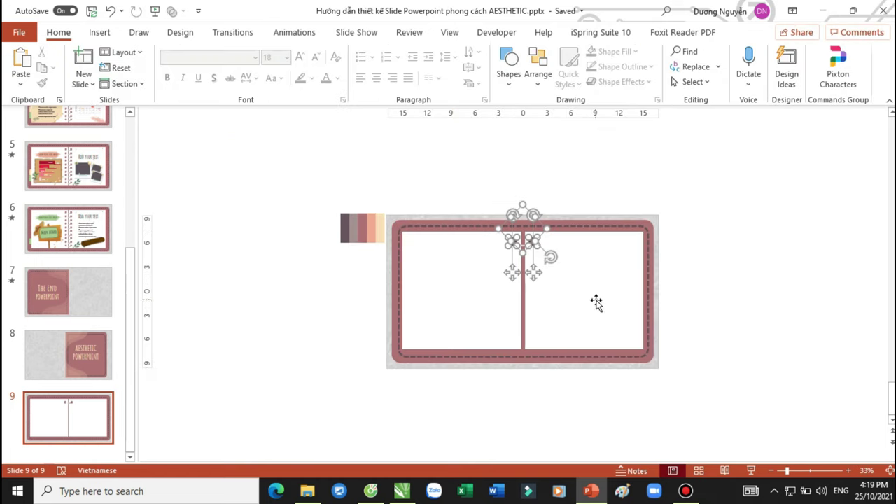
pyautogui.hotkey('ctrl', 'g')
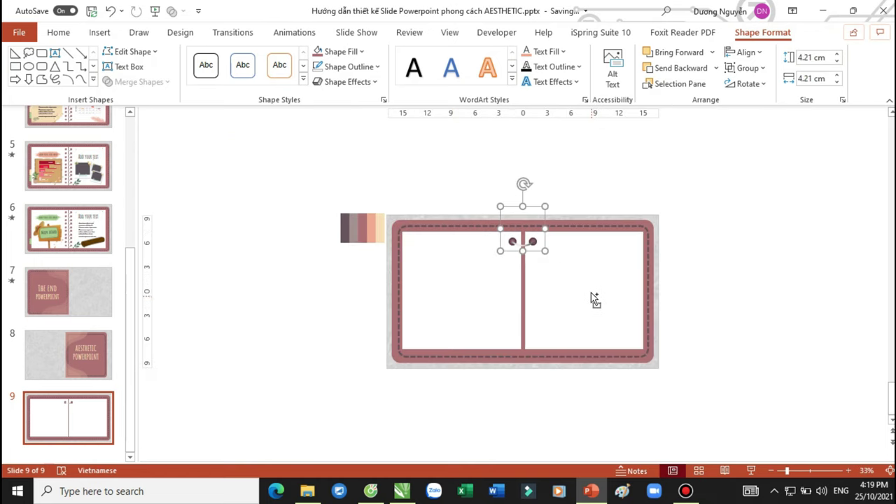
# Duplicate the ring group down the spine with Ctrl+D and delete the extra bottom row.
pyautogui.keyDown('ctrl'); pyautogui.scroll(5, 593, 301); pyautogui.keyUp('ctrl')
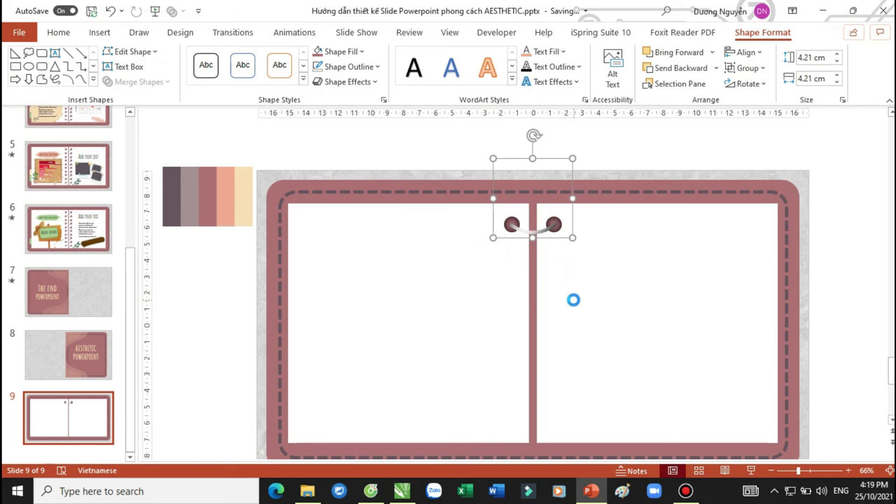
pyautogui.scroll(-1, 560, 240)
pyautogui.keyDown('ctrl'); pyautogui.moveTo(553, 190); pyautogui.dragTo(555, 215); pyautogui.keyUp('ctrl')
pyautogui.hotkey('ctrl', 'd')
pyautogui.hotkey('ctrl', 'd')
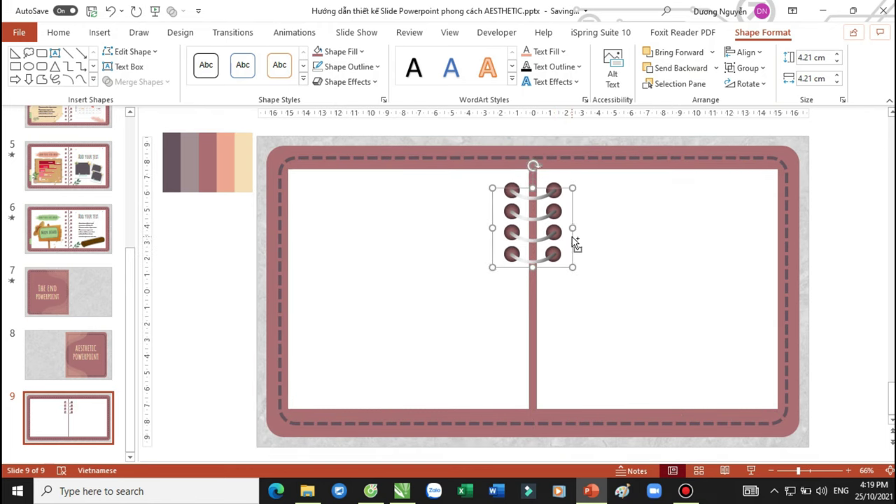
pyautogui.hotkey('ctrl', 'd')
pyautogui.hotkey('ctrl', 'd')
pyautogui.hotkey('ctrl', 'd')
pyautogui.hotkey('ctrl', 'd')
pyautogui.hotkey('ctrl', 'd')
pyautogui.hotkey('ctrl', 'd')
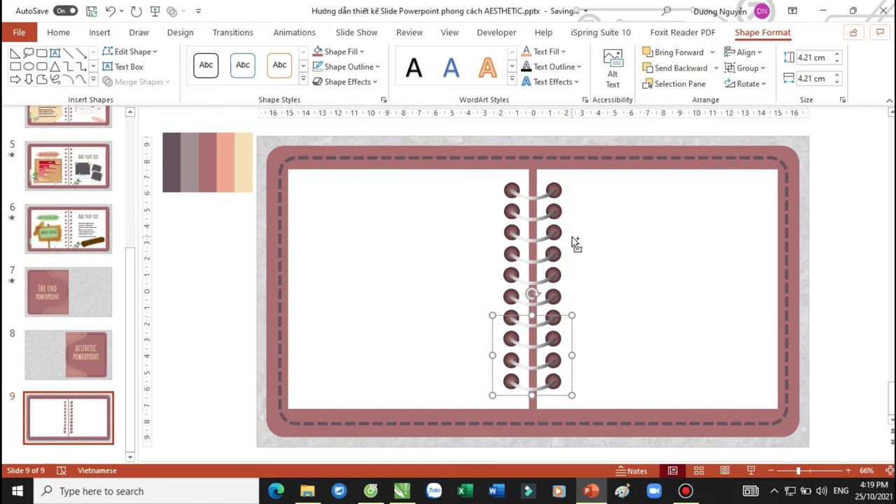
pyautogui.hotkey('ctrl', 'd')
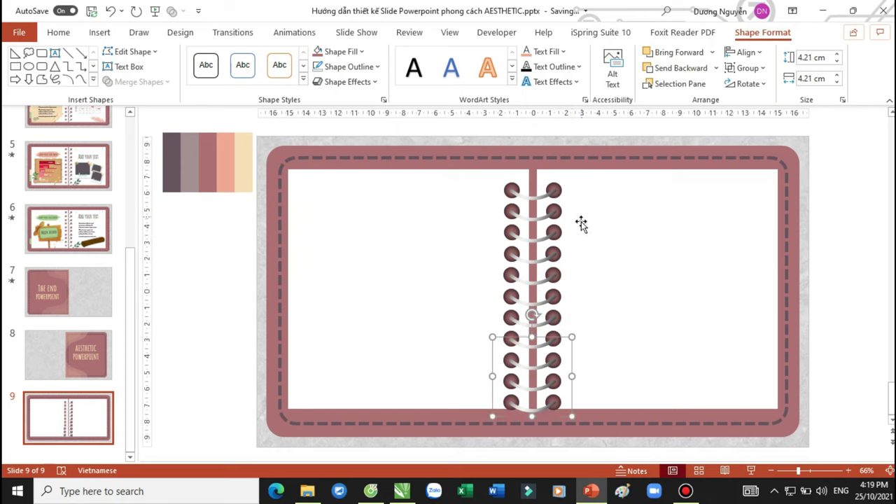
pyautogui.press('Delete')
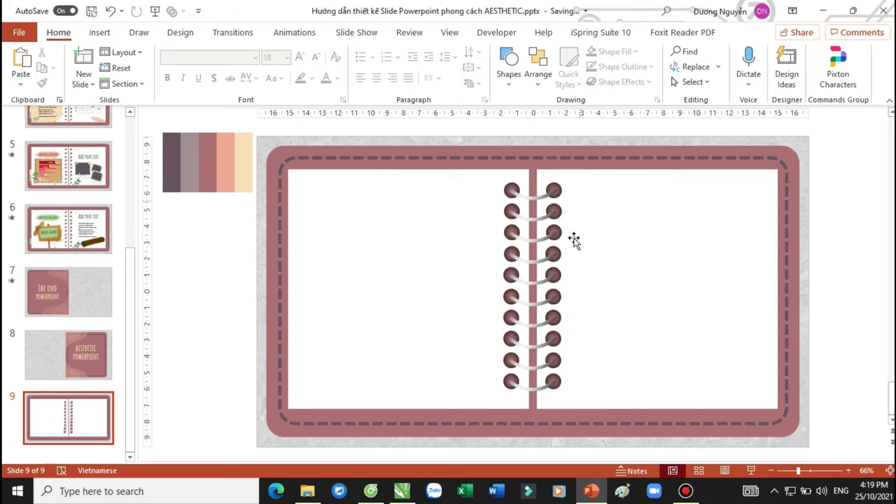
# Align the whole ring column to the horizontal centre of the slide.
pyautogui.moveTo(594, 133); pyautogui.dragTo(478, 411)
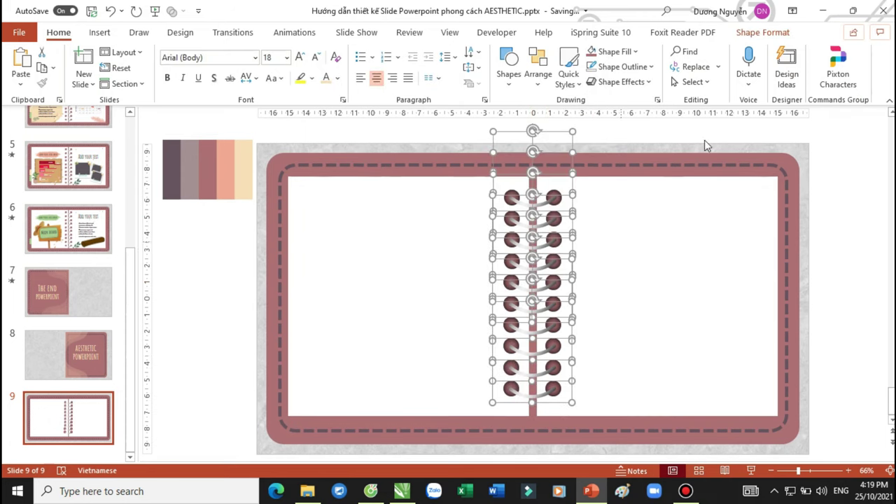
pyautogui.click(767, 36)
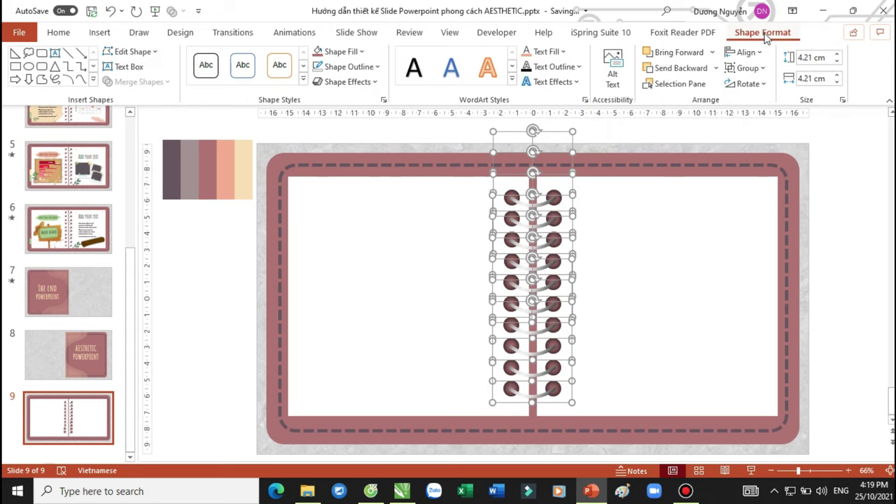
pyautogui.click(752, 55)
pyautogui.click(754, 90)
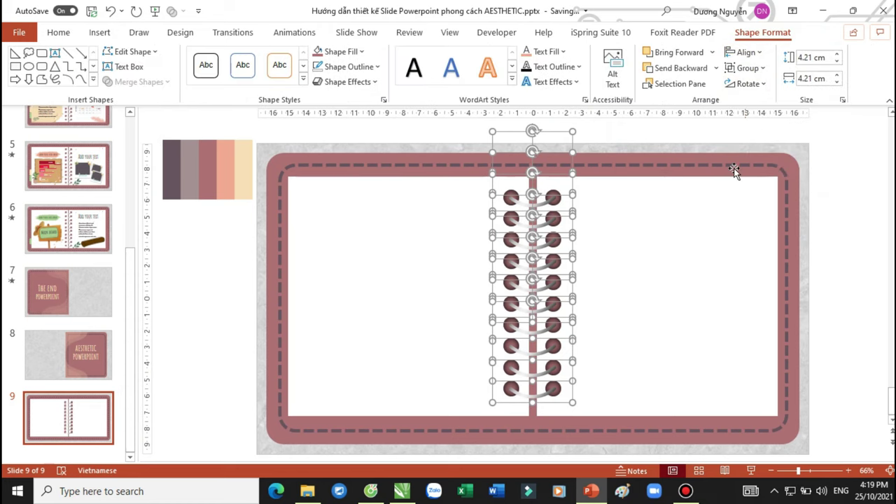
pyautogui.click(822, 289)
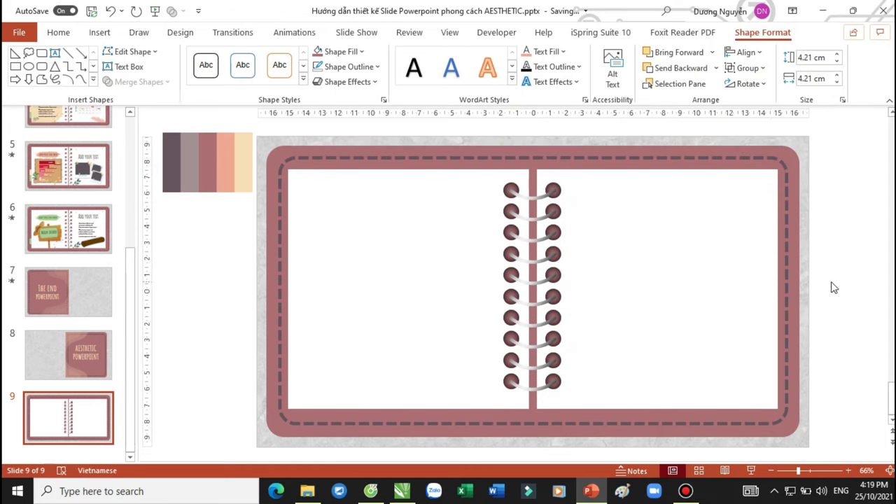
pyautogui.click(89, 236)
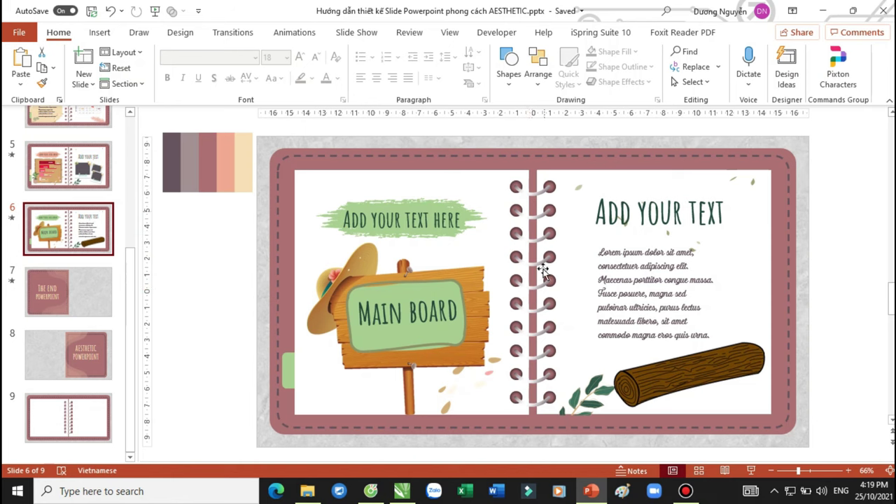
pyautogui.click(82, 427)
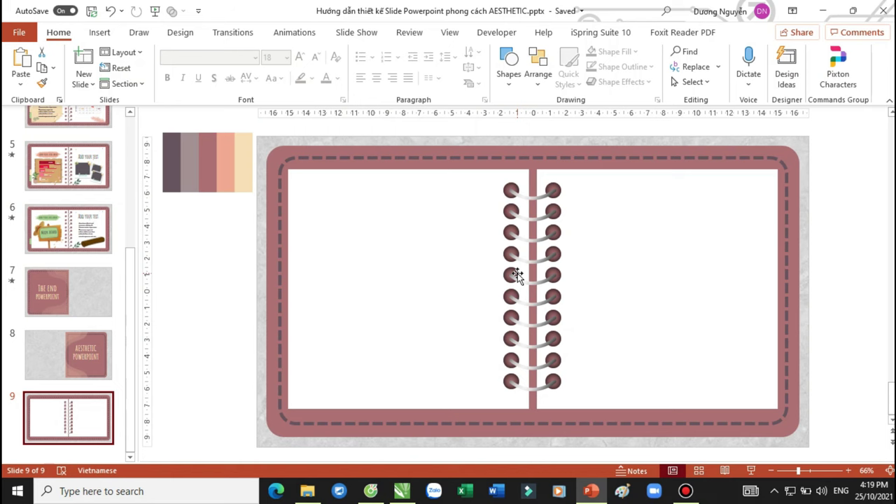
pyautogui.scroll(2, 66, 219)
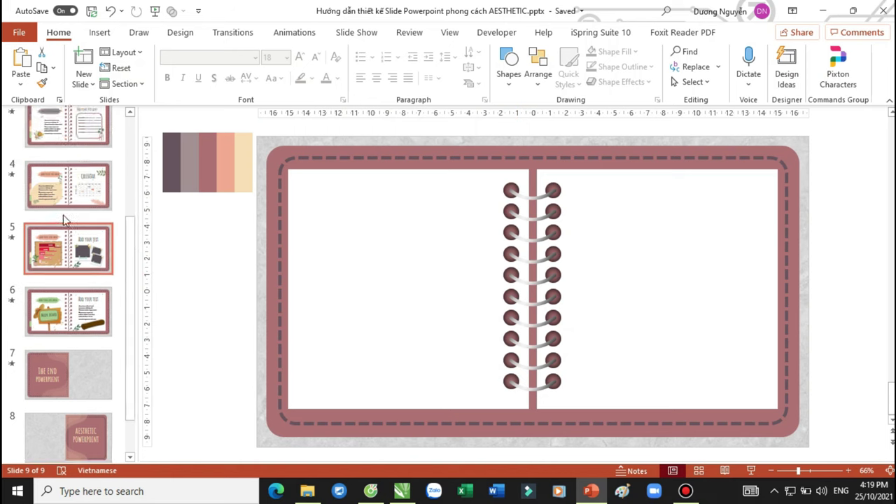
pyautogui.scroll(3, 63, 220)
pyautogui.click(66, 217)
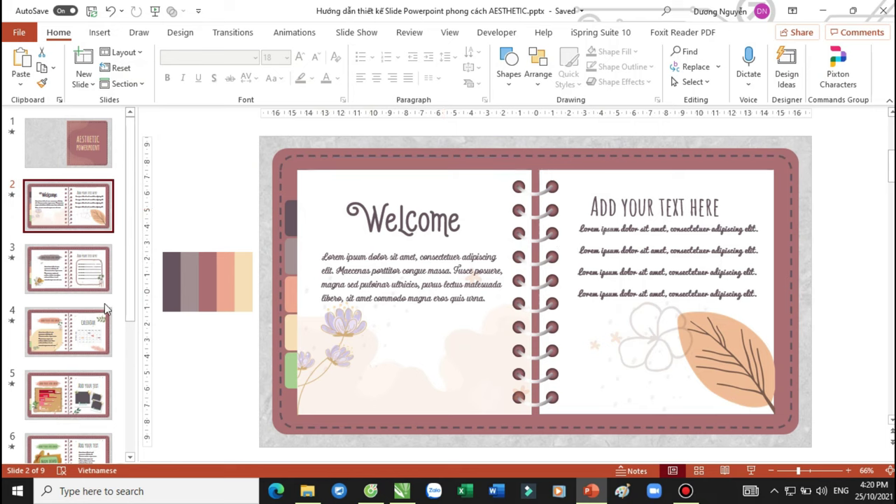
pyautogui.scroll(-2, 105, 308)
pyautogui.scroll(-1, 105, 308)
pyautogui.scroll(-2, 103, 312)
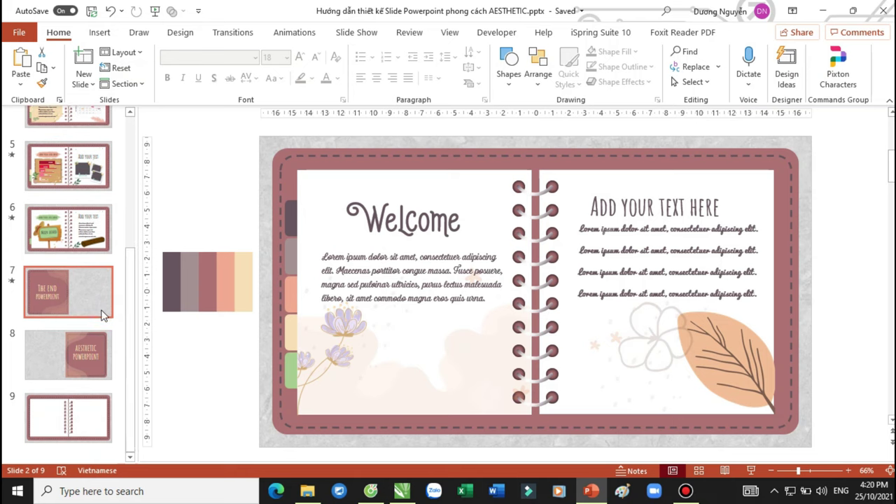
pyautogui.click(87, 419)
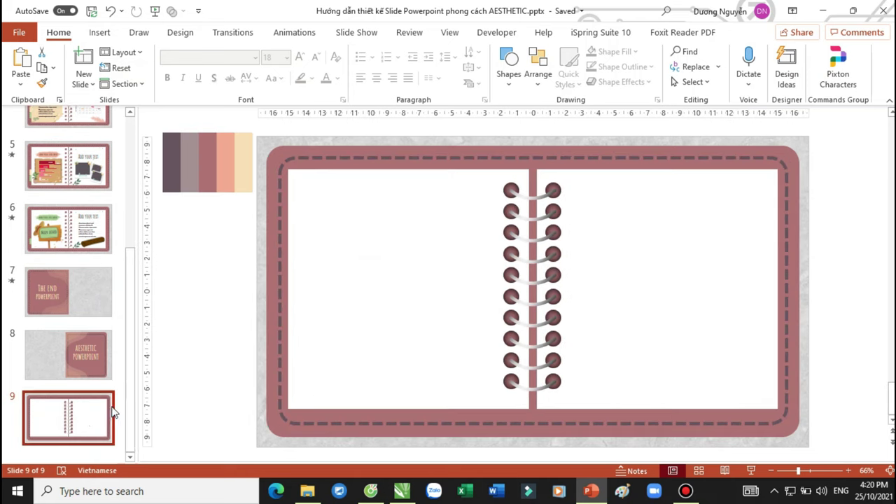
# Narrow the left and right notebook pages from their outer edges.
pyautogui.click(291, 252)
pyautogui.scroll(2, 320, 252)
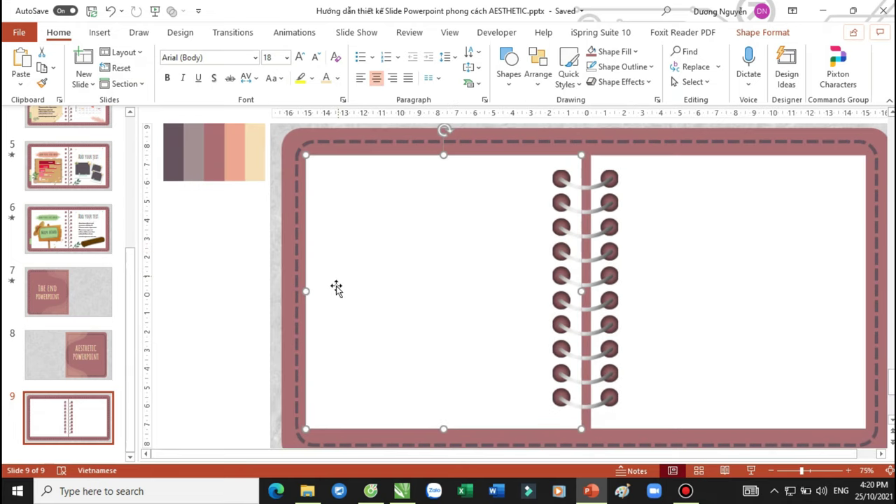
pyautogui.moveTo(308, 291); pyautogui.dragTo(325, 290)
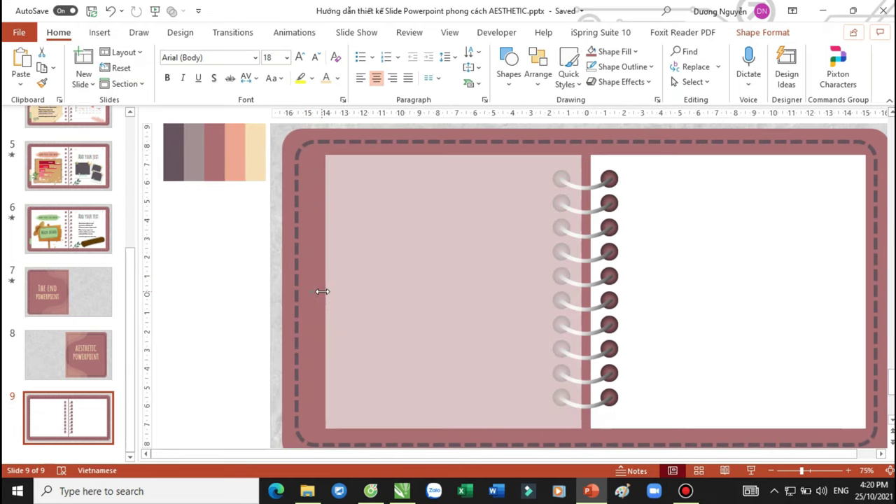
pyautogui.click(742, 296)
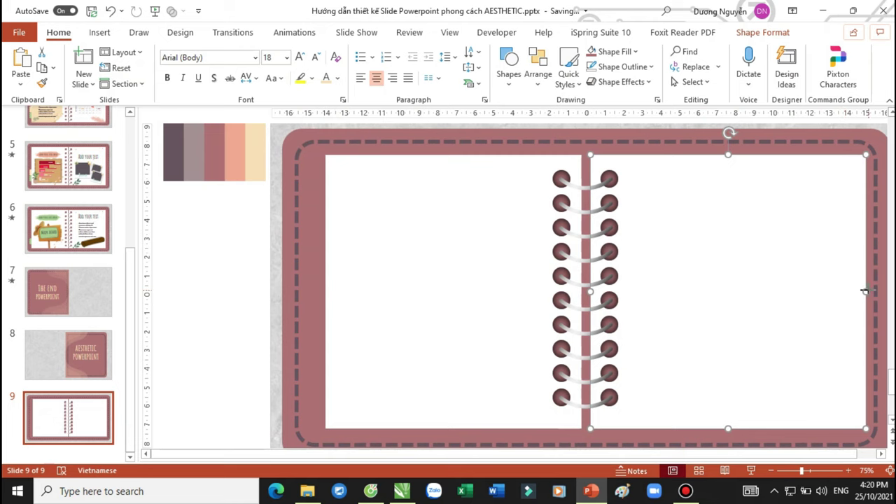
pyautogui.moveTo(865, 291); pyautogui.dragTo(847, 291)
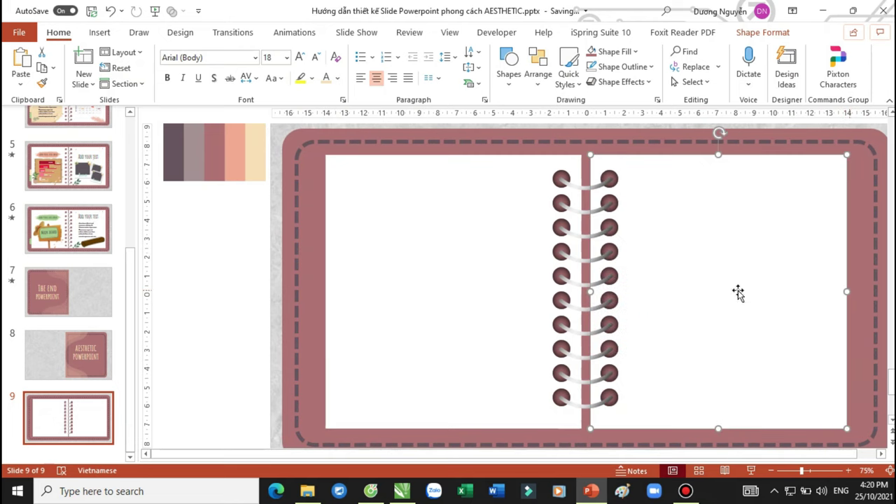
# Draw a small fully rounded tab on the left page border.
pyautogui.click(512, 84)
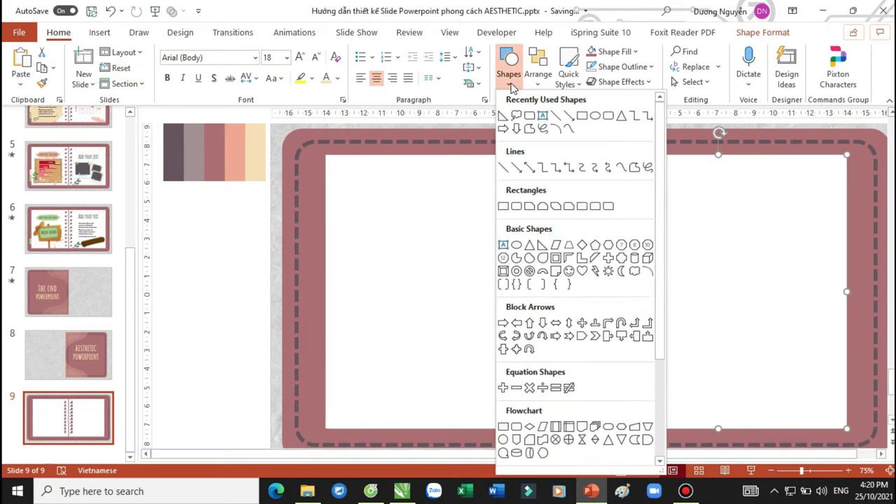
pyautogui.click(600, 117)
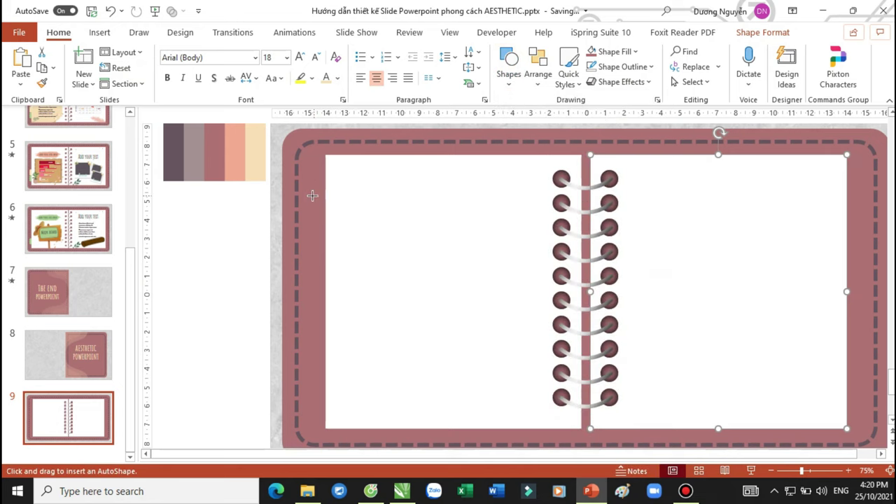
pyautogui.moveTo(311, 195); pyautogui.dragTo(336, 243)
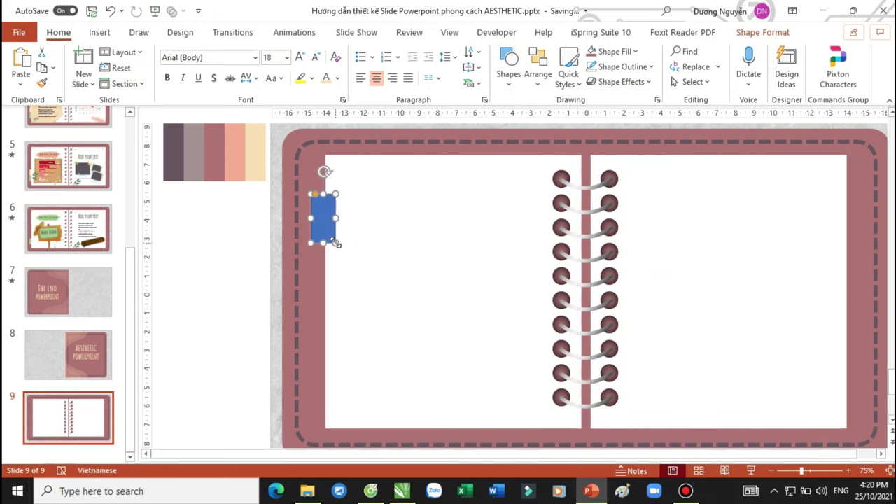
pyautogui.keyDown('ctrl'); pyautogui.scroll(5, 332, 241); pyautogui.keyUp('ctrl')
pyautogui.moveTo(421, 246); pyautogui.dragTo(429, 246)
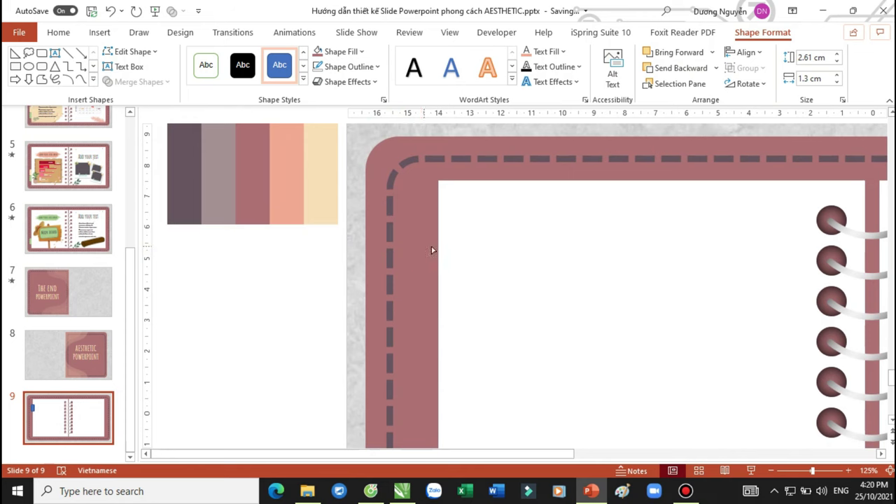
pyautogui.click(265, 278)
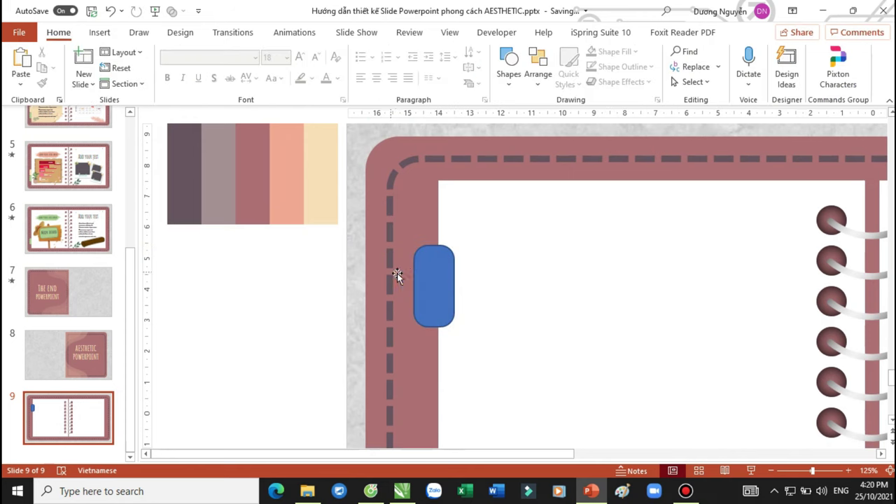
# Draw a rectangle over the tab, and make the rounded tab peach with no outline.
pyautogui.click(509, 66)
pyautogui.click(580, 116)
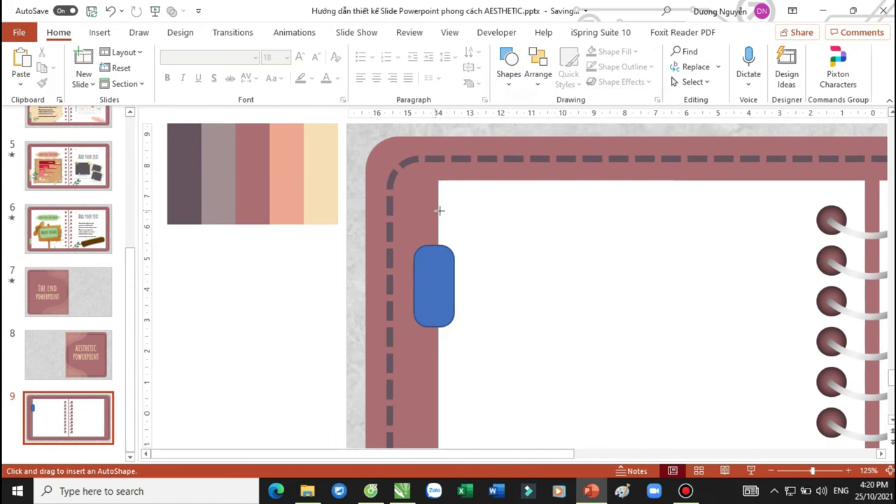
pyautogui.moveTo(440, 210); pyautogui.dragTo(492, 385)
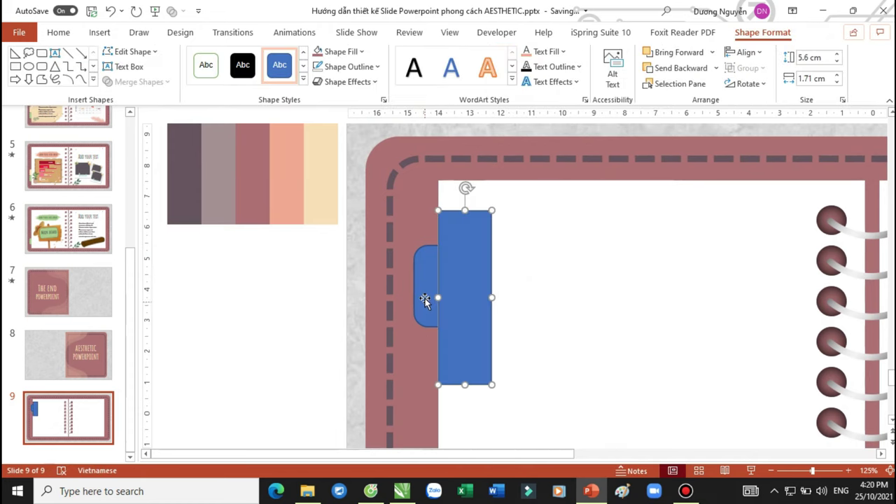
pyautogui.click(423, 297)
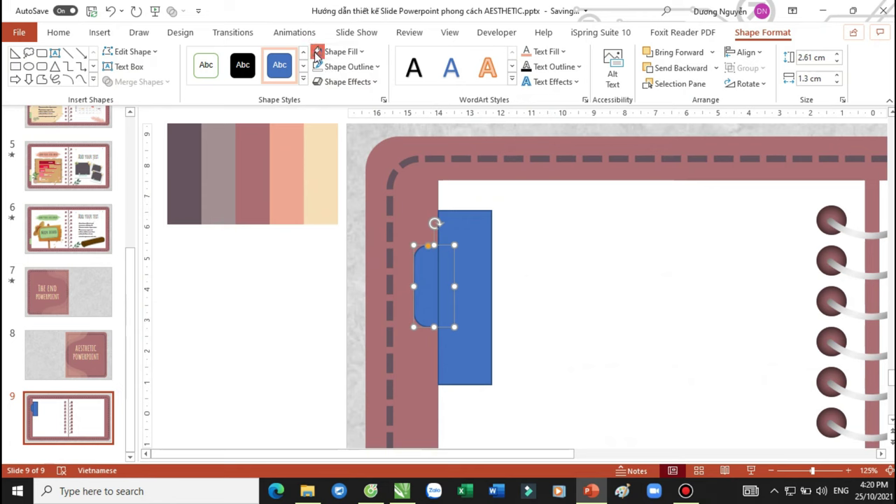
pyautogui.click(337, 52)
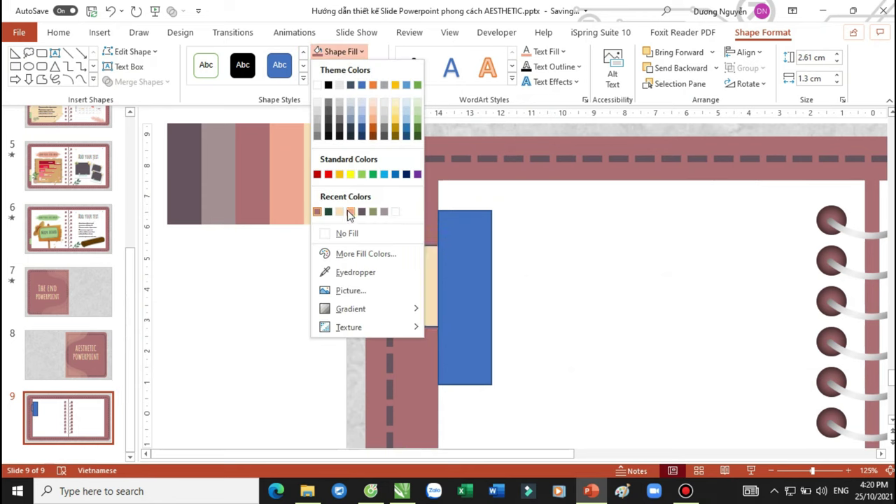
pyautogui.click(350, 212)
pyautogui.click(319, 69)
# Subtract the rectangle from the peach tab with Merge Shapes.
pyautogui.keyDown('shift'); pyautogui.click(464, 231); pyautogui.keyUp('shift')
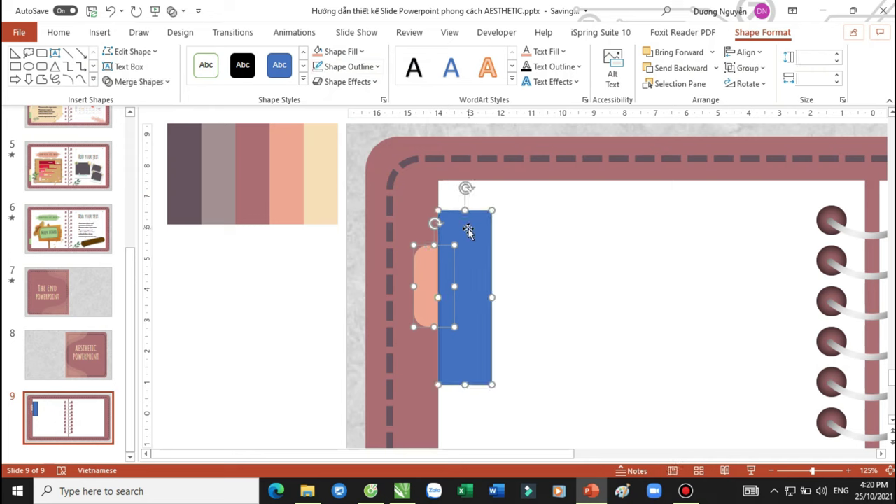
pyautogui.click(137, 82)
pyautogui.click(139, 175)
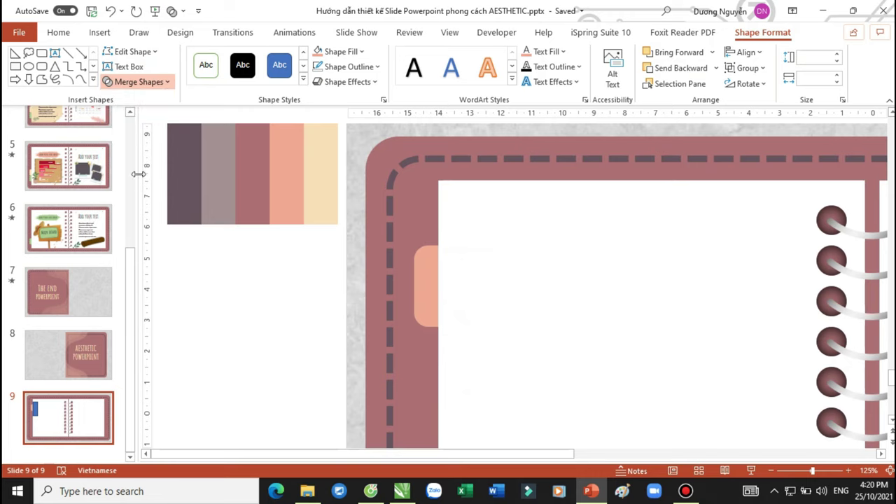
pyautogui.keyDown('ctrl'); pyautogui.scroll(-5, 424, 242); pyautogui.keyUp('ctrl')
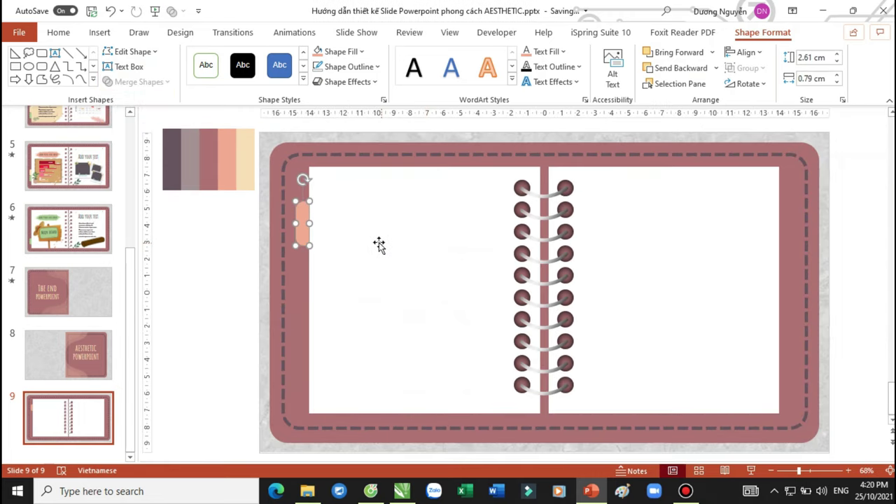
# Duplicate the peach tab into four tabs stacked down the left page edge.
pyautogui.click(237, 256)
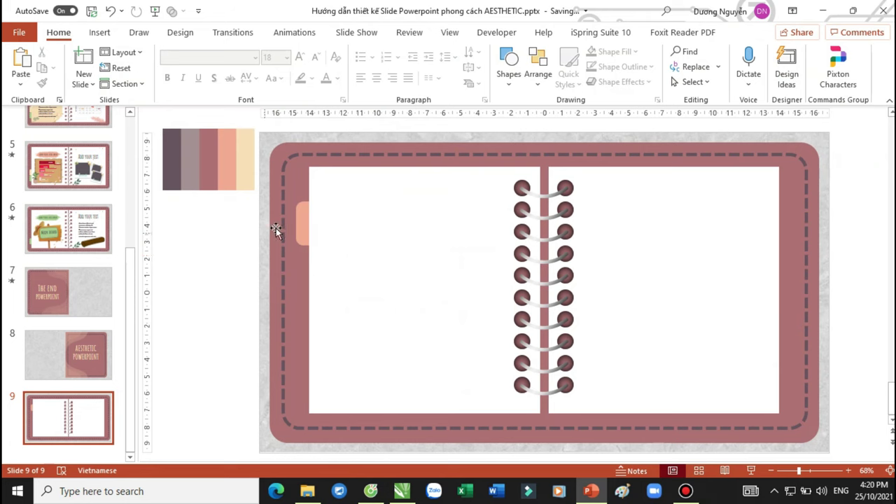
pyautogui.click(300, 220)
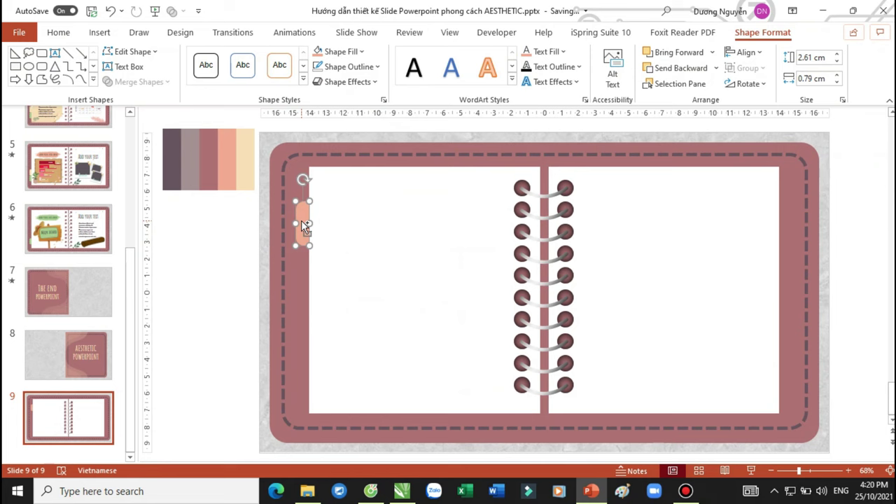
pyautogui.hotkey('ctrl', 'd')
pyautogui.moveTo(309, 221); pyautogui.dragTo(302, 259)
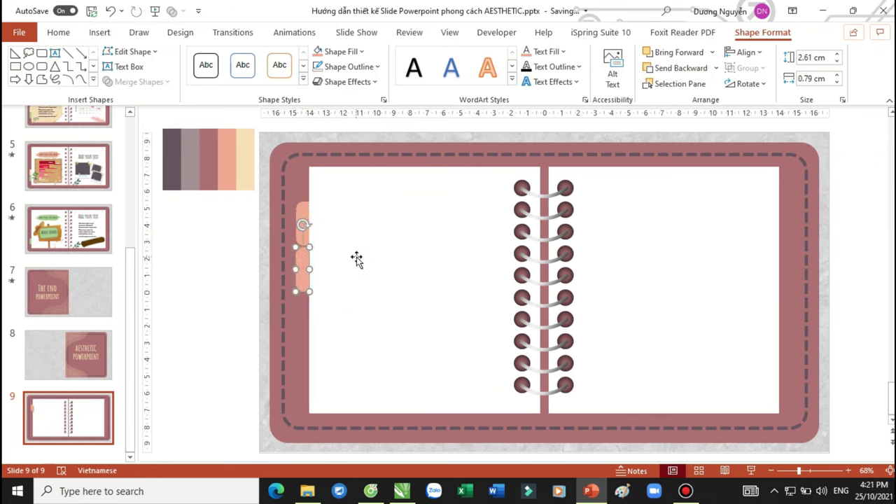
pyautogui.hotkey('ctrl', 'd')
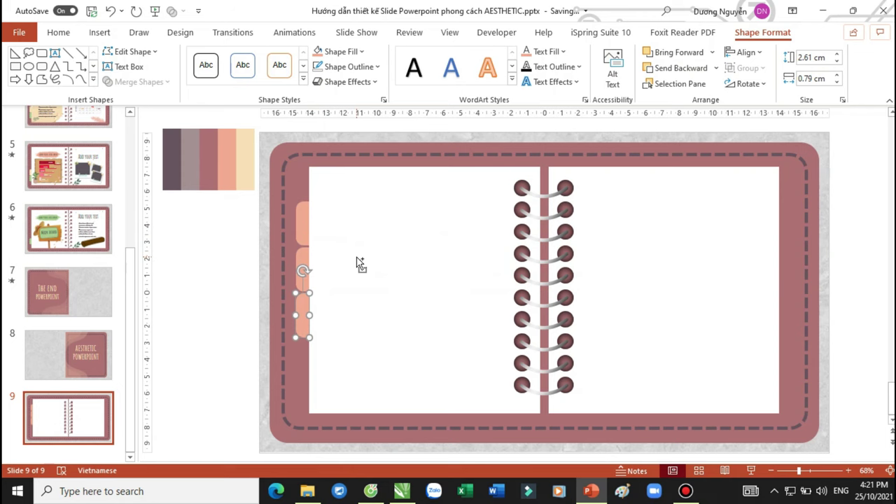
pyautogui.hotkey('ctrl', 'd')
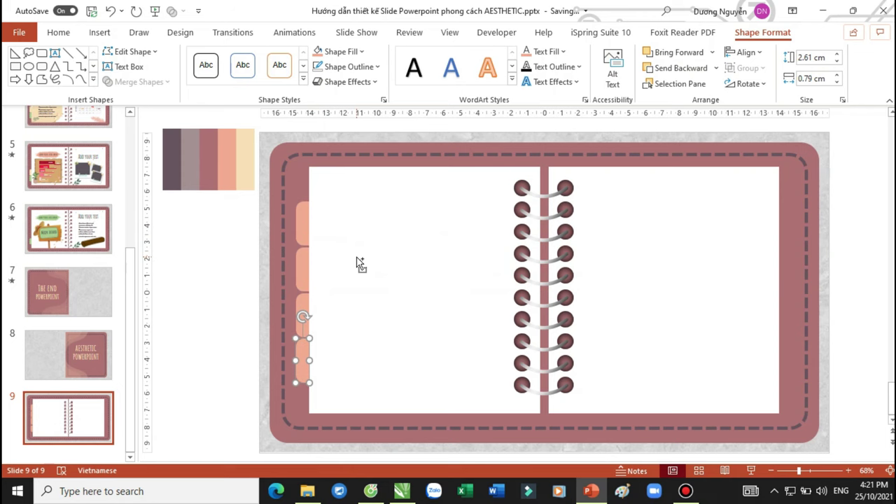
pyautogui.keyDown('ctrl'); pyautogui.scroll(1, 359, 264); pyautogui.keyUp('ctrl')
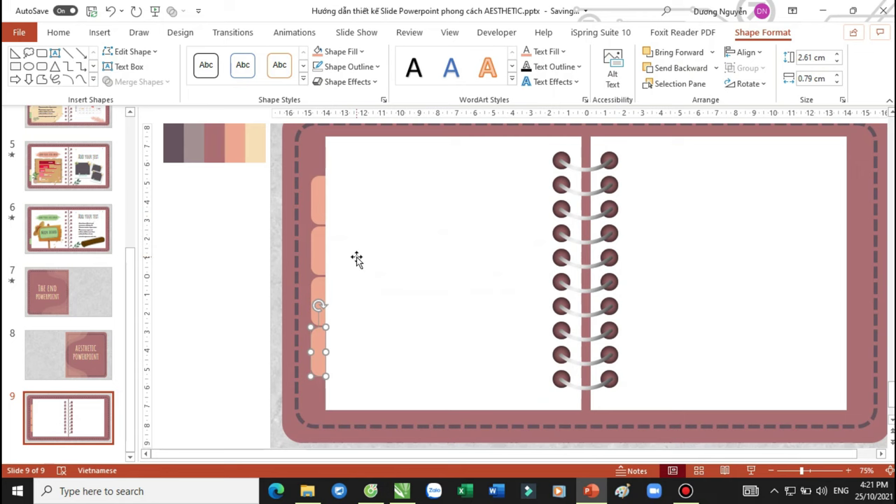
# Colour the second tab olive green, the third cream and the fourth light green.
pyautogui.click(318, 251)
pyautogui.click(340, 51)
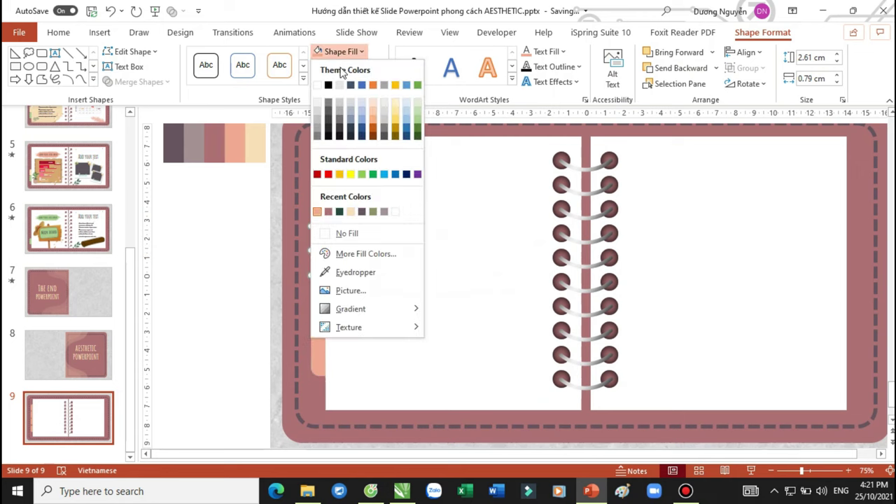
pyautogui.click(372, 213)
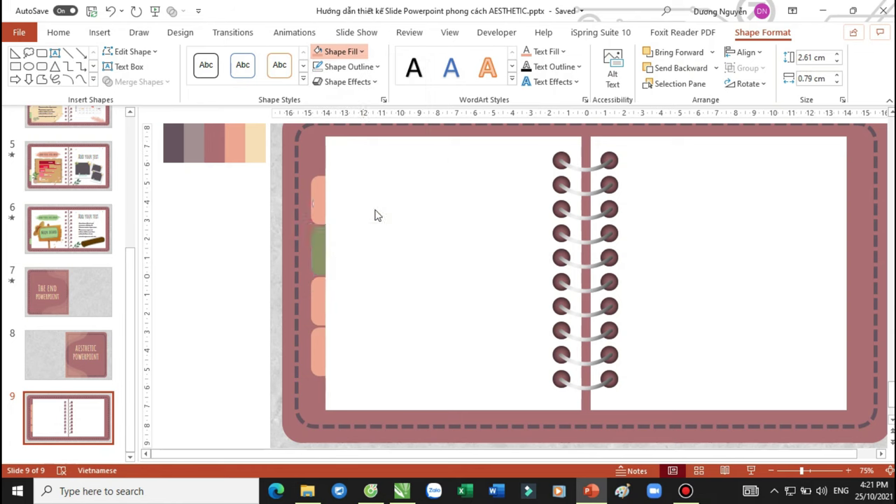
pyautogui.click(314, 295)
pyautogui.click(340, 51)
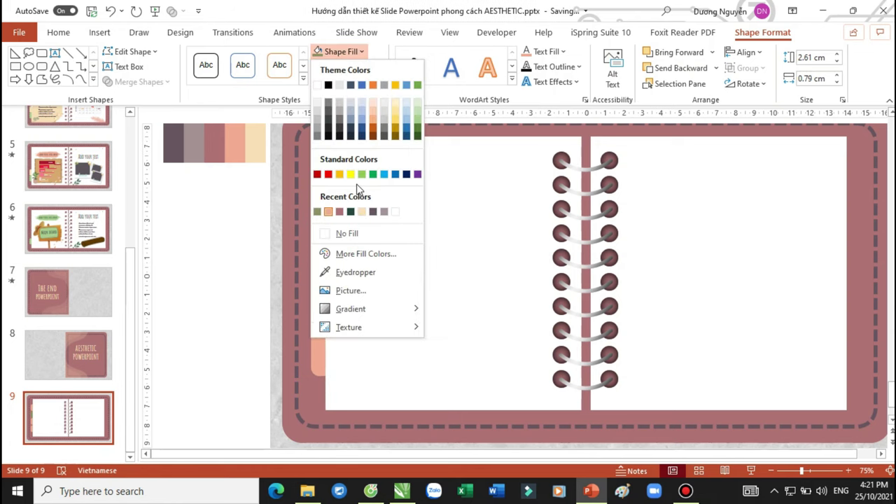
pyautogui.click(362, 212)
pyautogui.click(319, 347)
pyautogui.click(337, 52)
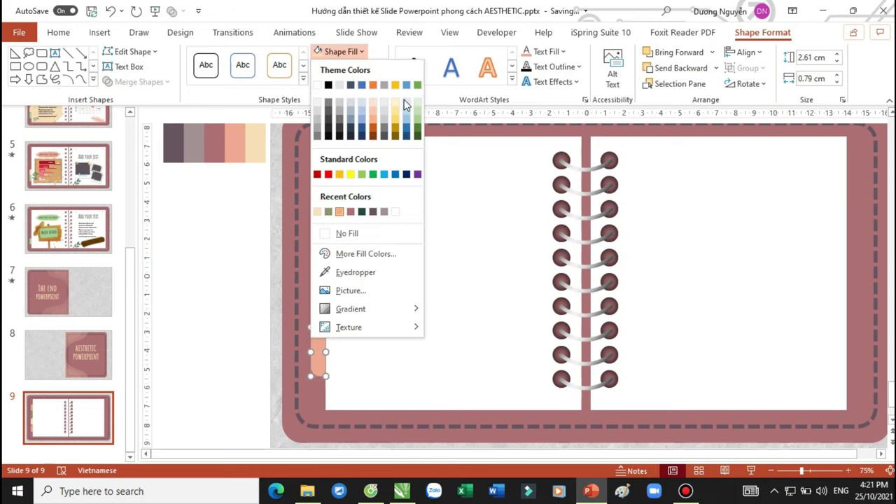
pyautogui.click(416, 120)
pyautogui.click(259, 274)
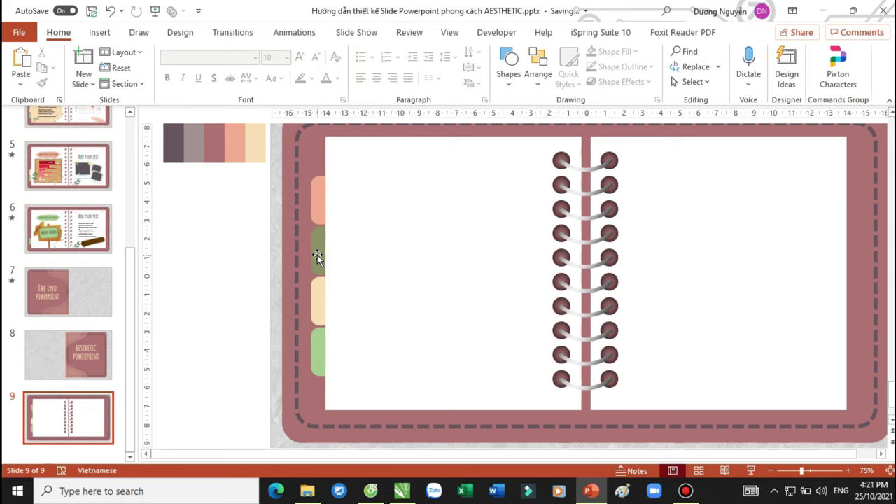
# Select the left and right notebook pages in turn.
pyautogui.keyDown('ctrl'); pyautogui.scroll(-1, 456, 247); pyautogui.keyUp('ctrl')
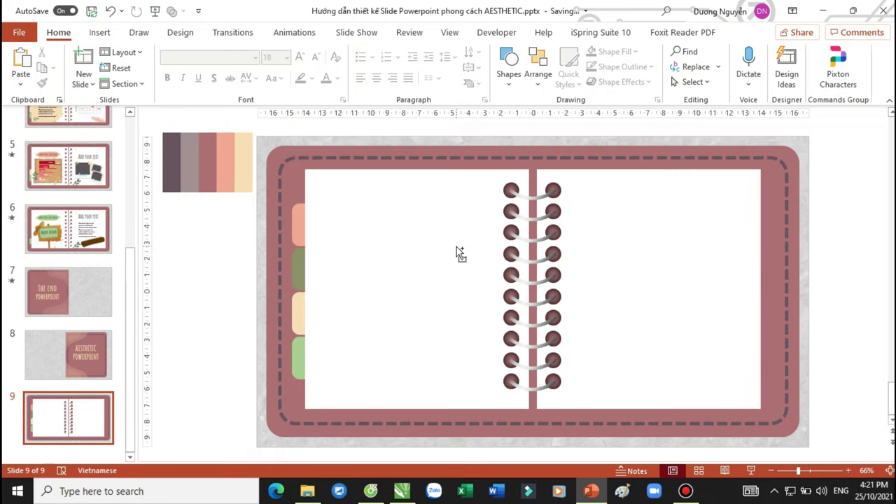
pyautogui.click(440, 249)
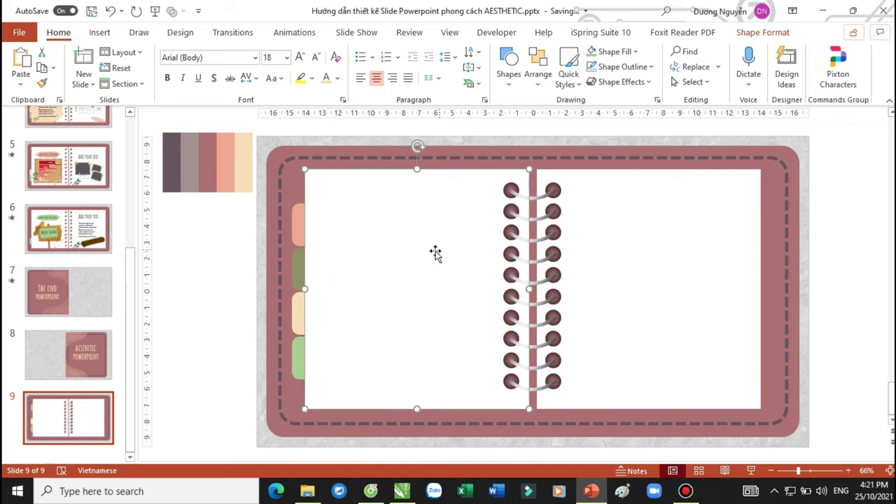
pyautogui.click(595, 262)
pyautogui.click(462, 272)
pyautogui.click(662, 272)
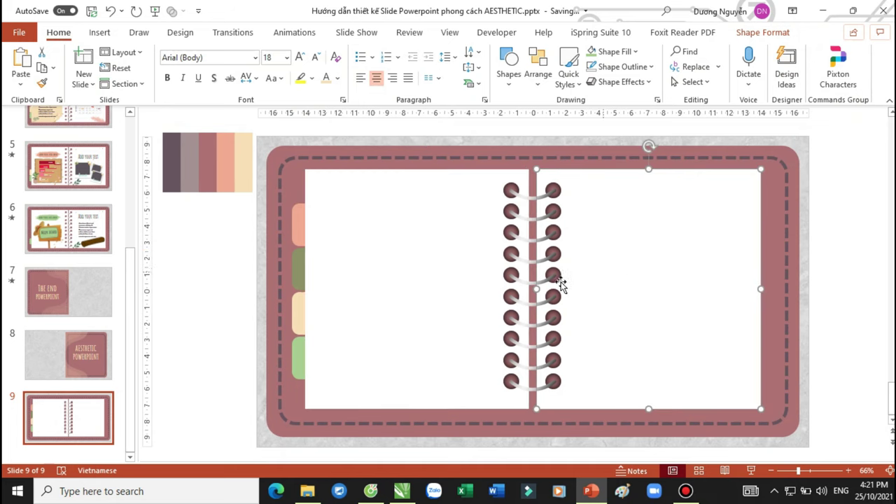
# View the Welcome slide 2, return to slide 9, and switch to the Aesthetic folder.
pyautogui.scroll(5, 68, 209)
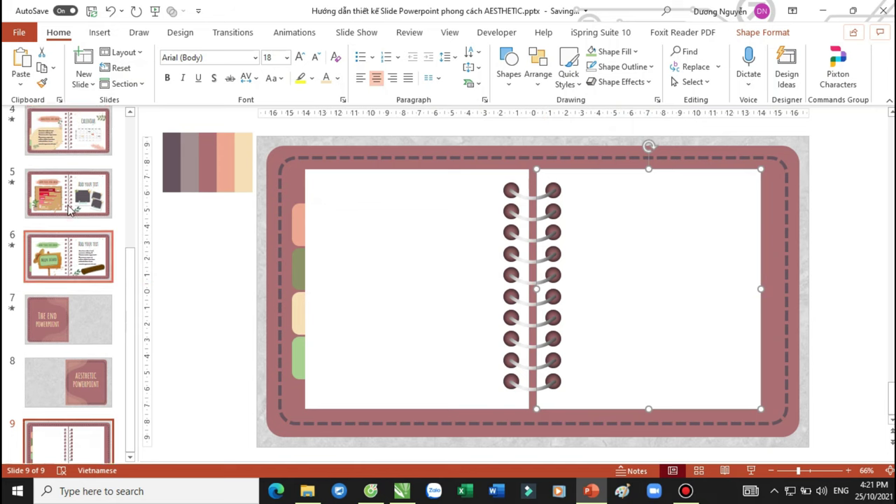
pyautogui.click(66, 169)
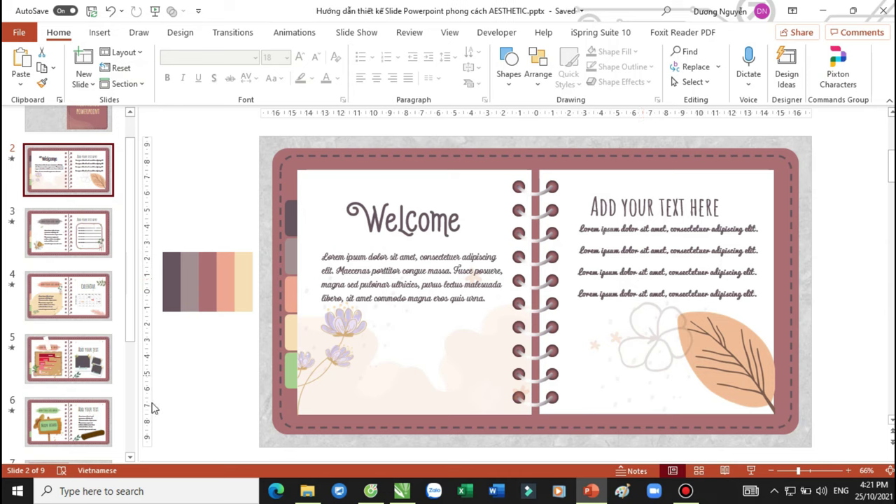
pyautogui.scroll(-5, 70, 364)
pyautogui.click(68, 441)
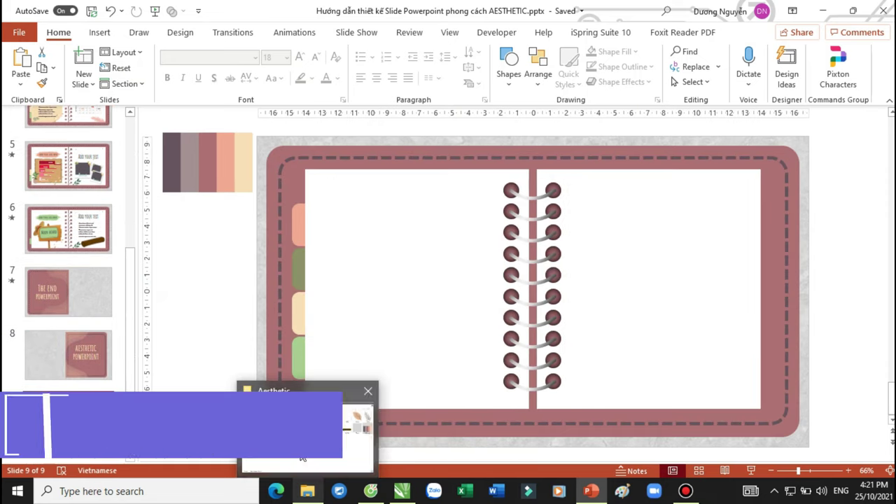
pyautogui.click(307, 491)
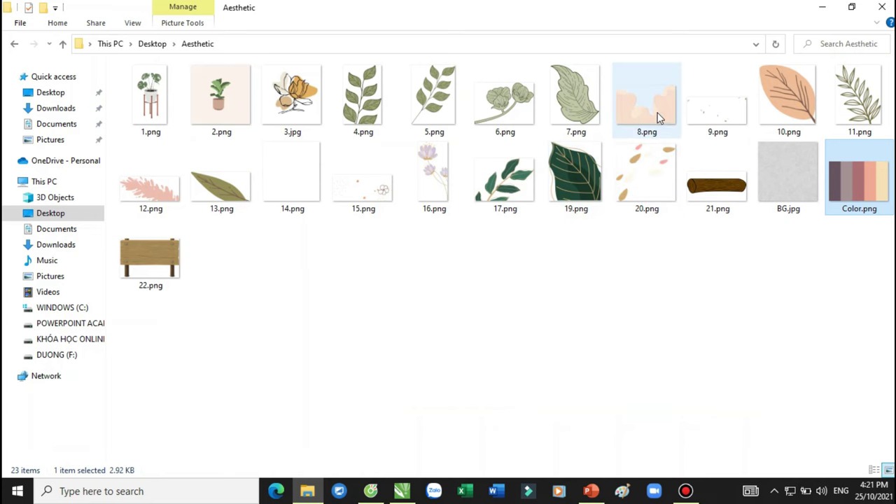
# Drag the peach blob picture 8.png from Explorer onto notebook slide 9.
pyautogui.moveTo(663, 113)
pyautogui.mouseDown()
pyautogui.moveTo(491, 413)
pyautogui.moveTo(426, 378)
pyautogui.mouseUp()
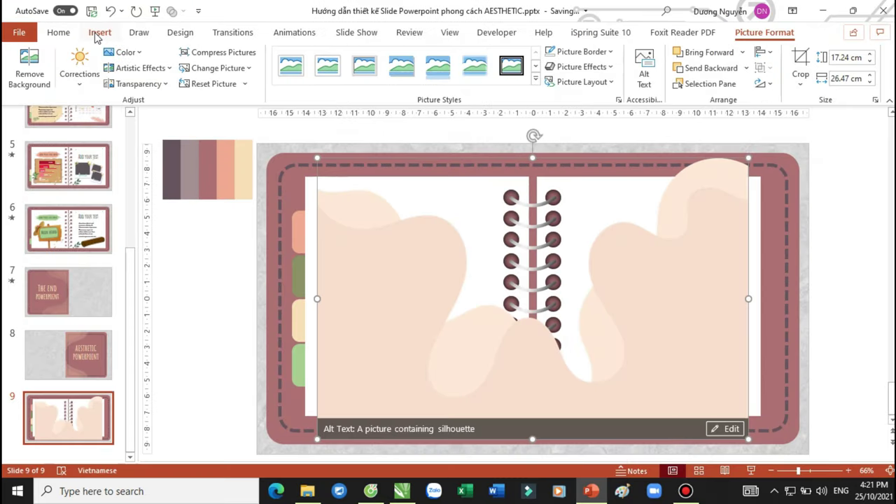
# Insert 1.png, 10.png, 16.png and 15.png from the Aesthetic folder via Pictures > This Device.
pyautogui.click(97, 33)
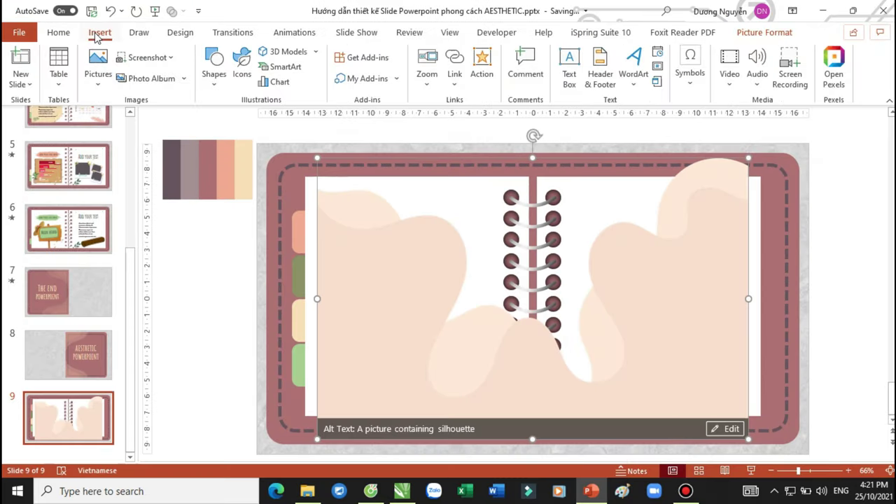
pyautogui.click(99, 84)
pyautogui.click(128, 121)
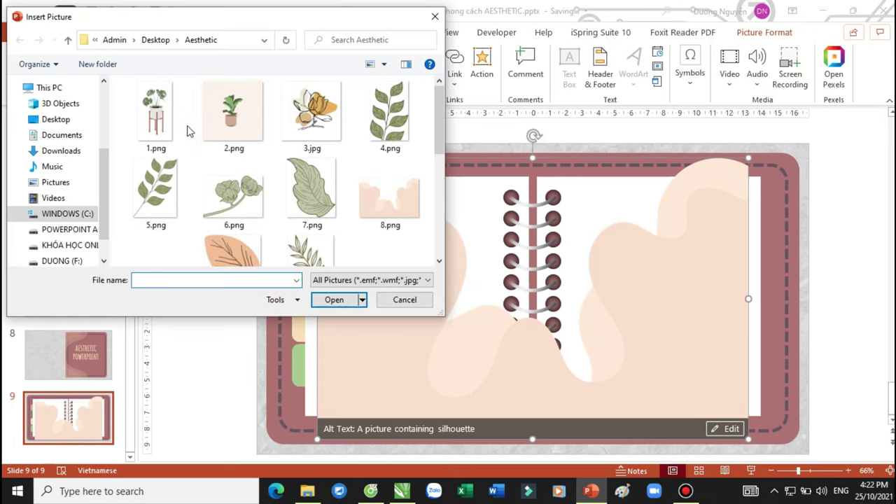
pyautogui.click(157, 124)
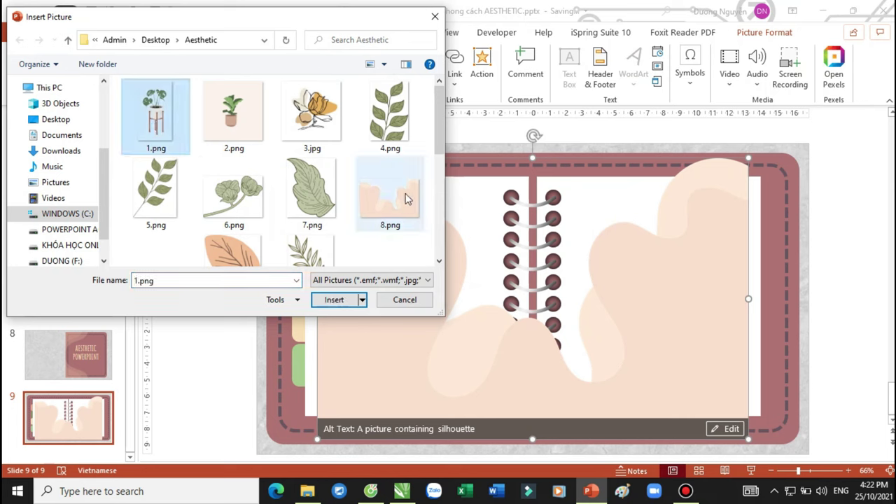
pyautogui.moveTo(438, 119)
pyautogui.mouseDown()
pyautogui.moveTo(440, 190)
pyautogui.moveTo(438, 166)
pyautogui.mouseUp()
pyautogui.keyDown('ctrl'); pyautogui.click(233, 150); pyautogui.keyUp('ctrl')
pyautogui.keyDown('ctrl'); pyautogui.click(399, 162); pyautogui.keyUp('ctrl')
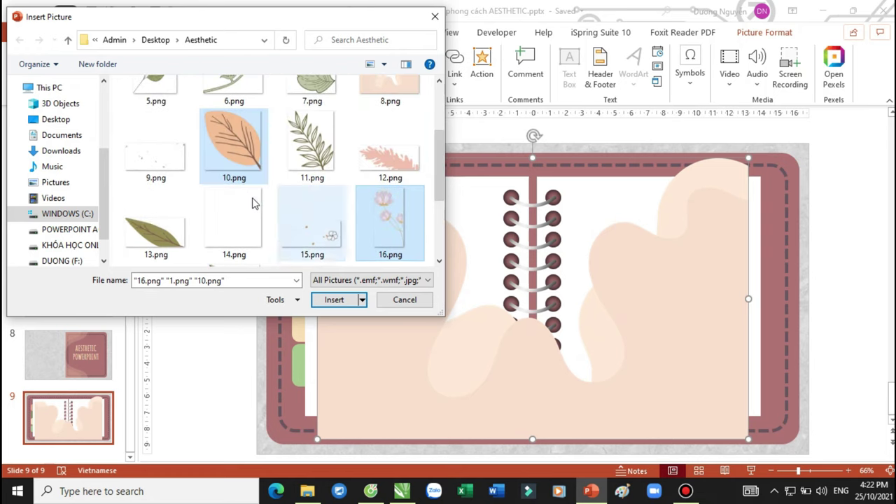
pyautogui.keyDown('ctrl'); pyautogui.click(327, 240); pyautogui.keyUp('ctrl')
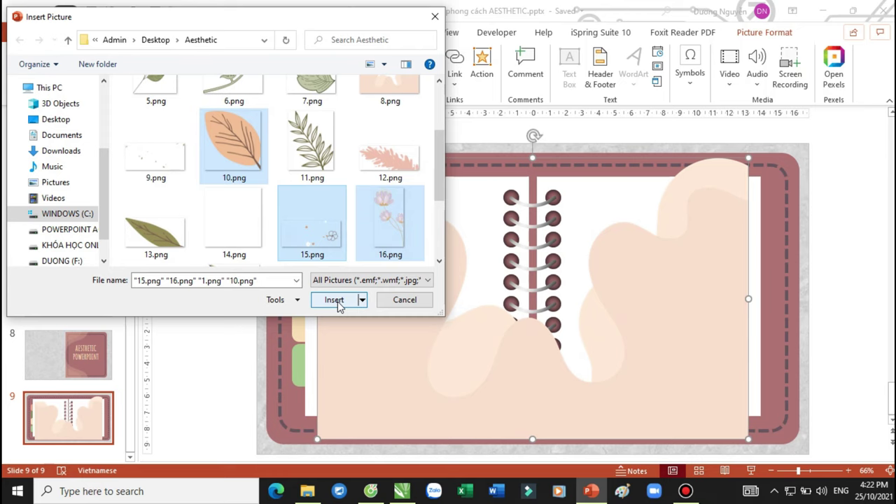
pyautogui.click(335, 300)
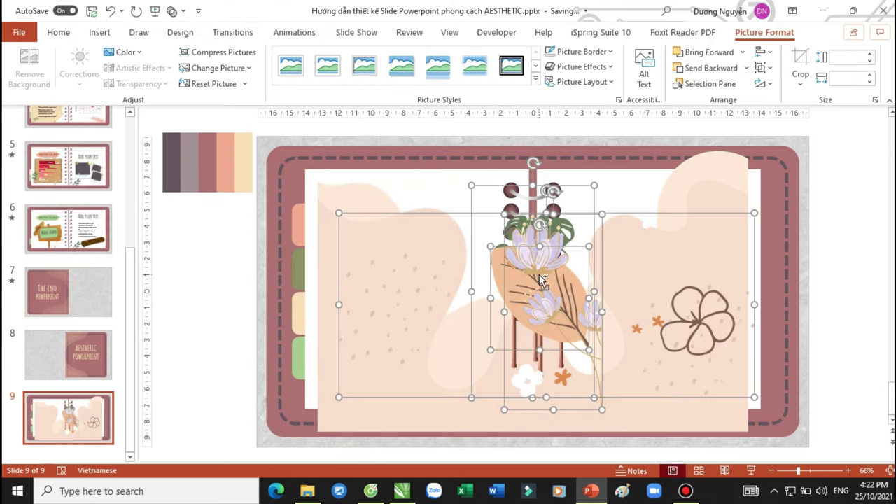
# Shrink the peach blob to about 7 × 11 cm and place it, widened, at the lower left page.
pyautogui.keyDown('ctrl'); pyautogui.scroll(-2, 541, 280); pyautogui.keyUp('ctrl')
pyautogui.click(591, 165)
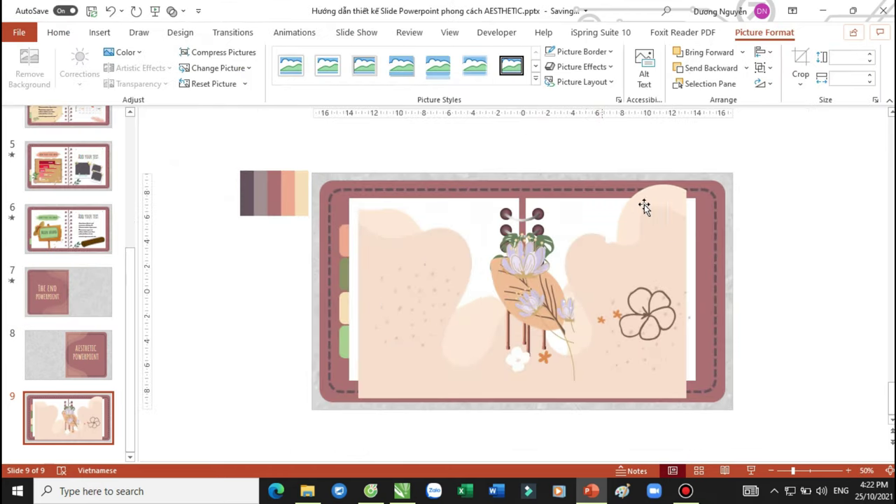
pyautogui.click(644, 206)
pyautogui.moveTo(686, 184); pyautogui.dragTo(492, 310)
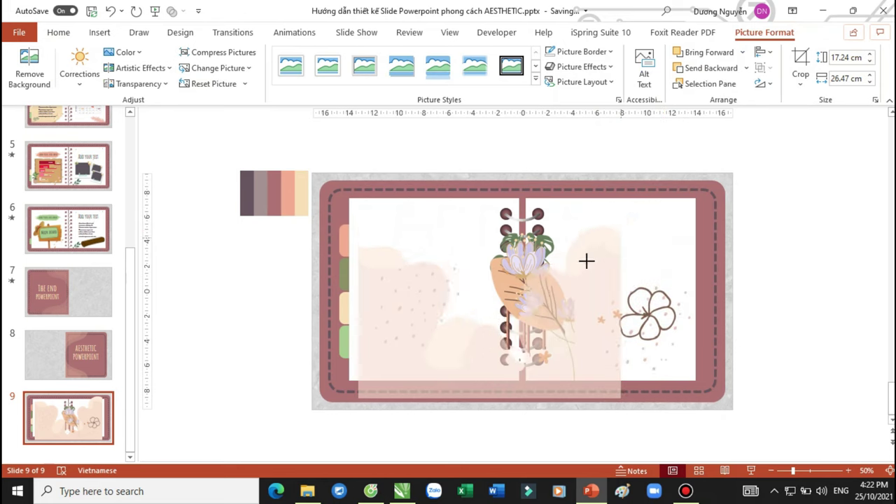
pyautogui.moveTo(378, 357); pyautogui.dragTo(572, 316)
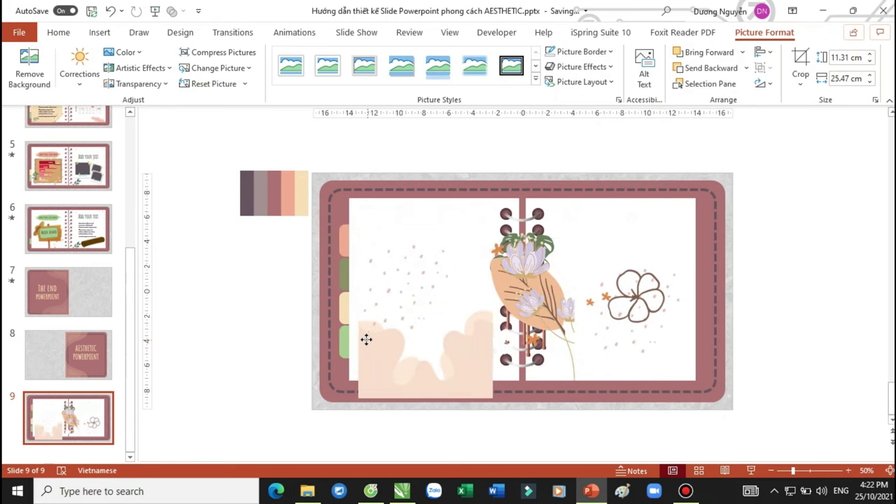
pyautogui.moveTo(353, 351); pyautogui.dragTo(367, 343)
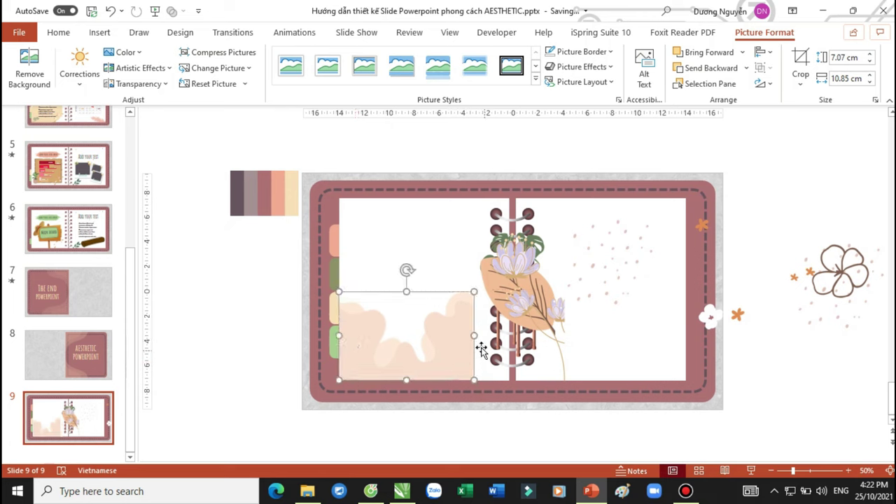
pyautogui.moveTo(474, 337); pyautogui.dragTo(509, 338)
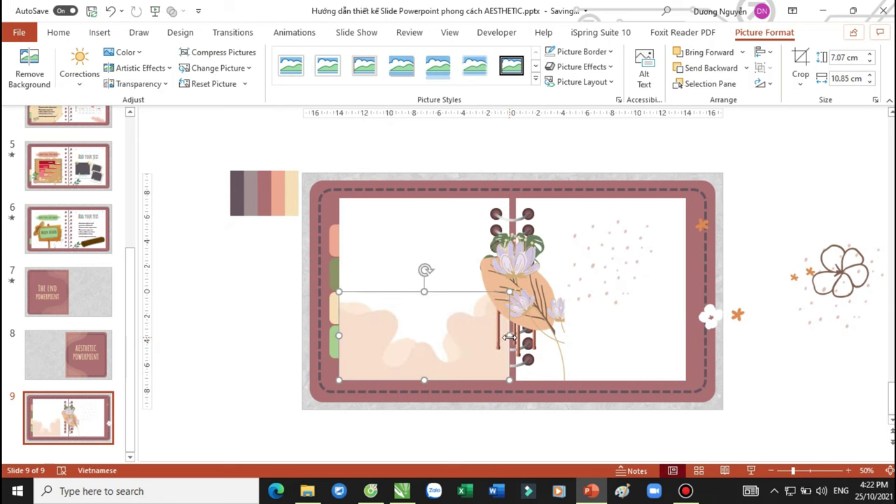
pyautogui.click(466, 150)
# Flip the lilac flowers horizontally, shrink them, and place them on the upper left page.
pyautogui.moveTo(520, 280); pyautogui.dragTo(392, 337)
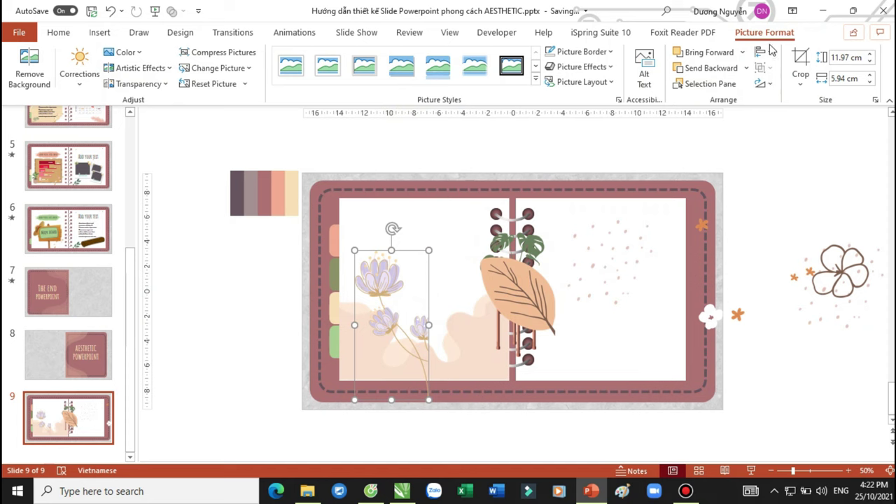
pyautogui.click(763, 84)
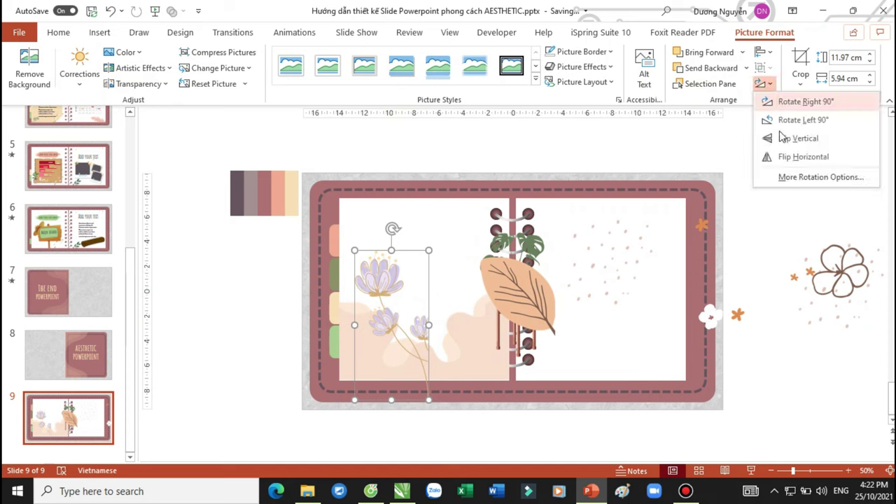
pyautogui.click(788, 161)
pyautogui.moveTo(420, 286); pyautogui.dragTo(388, 264)
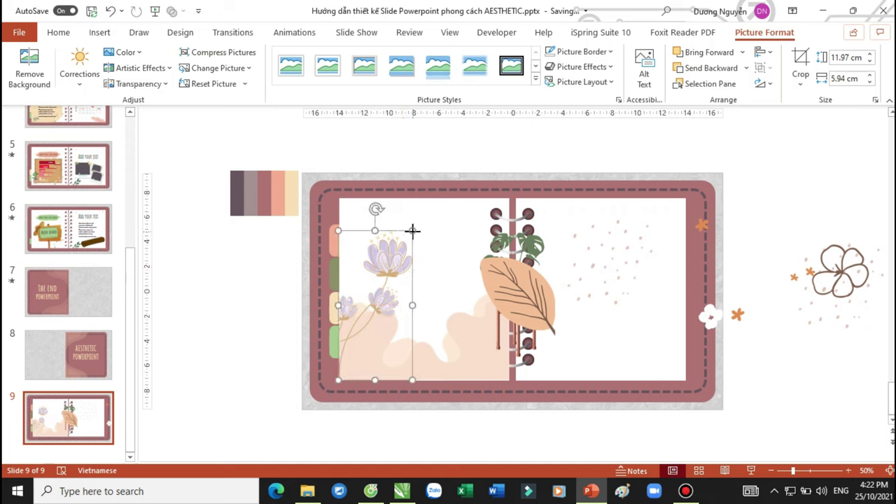
pyautogui.moveTo(412, 230); pyautogui.dragTo(406, 242)
pyautogui.click(272, 277)
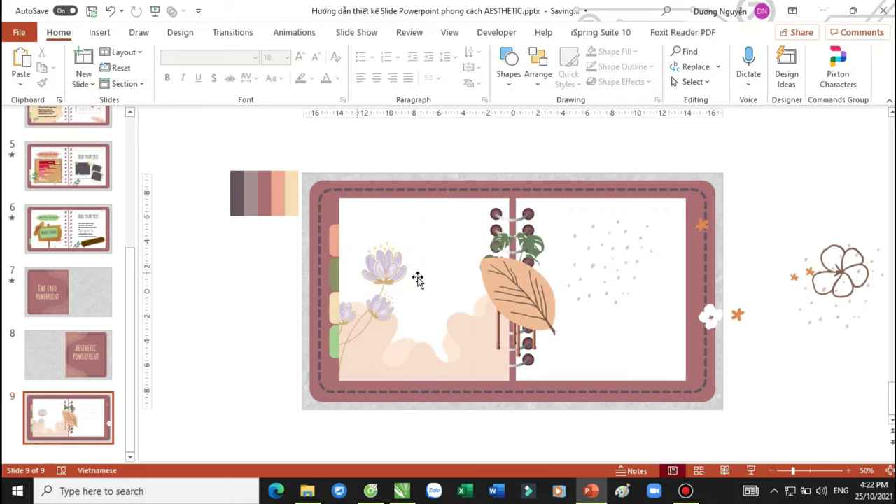
# Place the leaf lower right, the half-size plant stand left, and the outline flower right.
pyautogui.moveTo(520, 296); pyautogui.dragTo(650, 341)
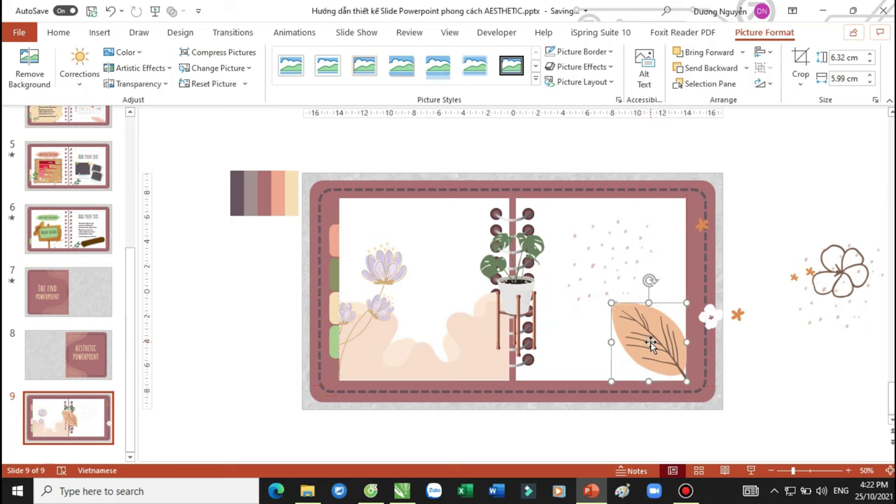
pyautogui.click(530, 247)
pyautogui.moveTo(529, 246); pyautogui.dragTo(468, 260)
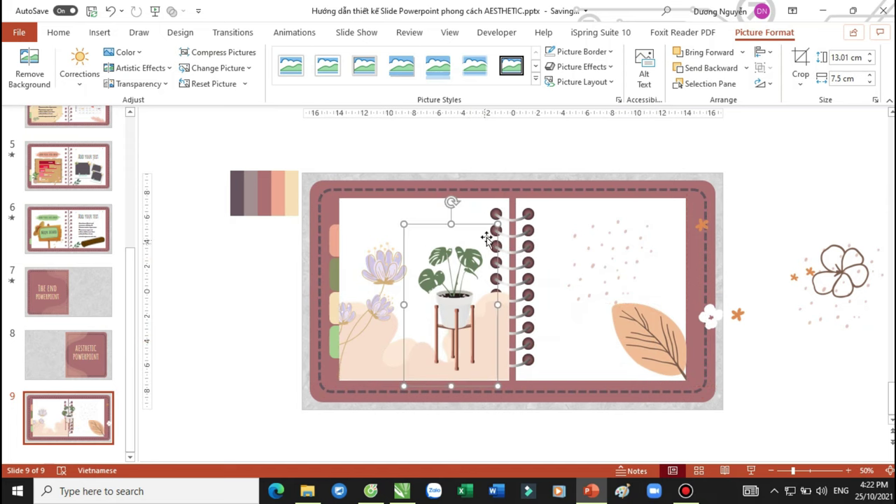
pyautogui.moveTo(498, 226)
pyautogui.mouseDown()
pyautogui.moveTo(453, 306)
pyautogui.moveTo(445, 348)
pyautogui.moveTo(498, 344)
pyautogui.mouseUp()
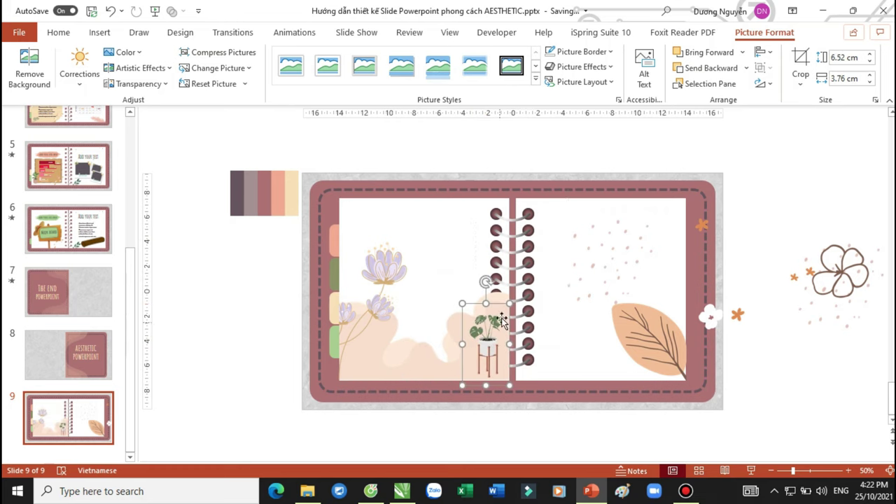
pyautogui.moveTo(836, 270)
pyautogui.mouseDown()
pyautogui.moveTo(567, 305)
pyautogui.moveTo(611, 307)
pyautogui.mouseUp()
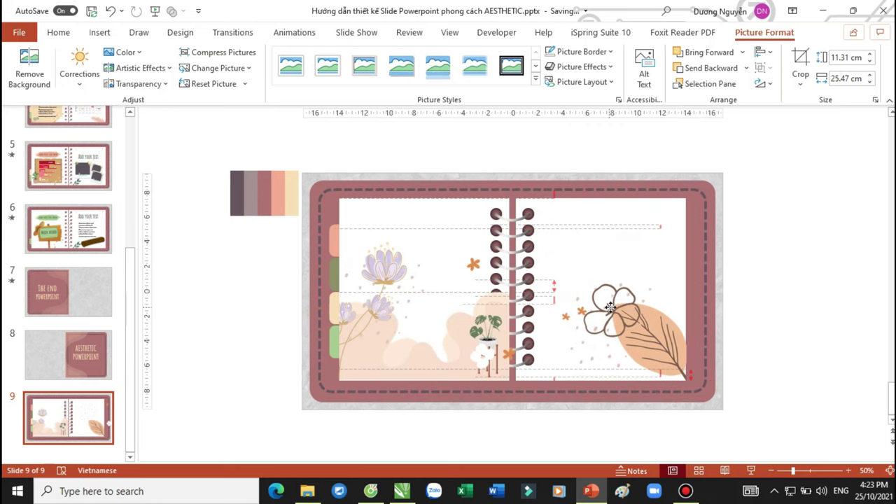
pyautogui.click(783, 309)
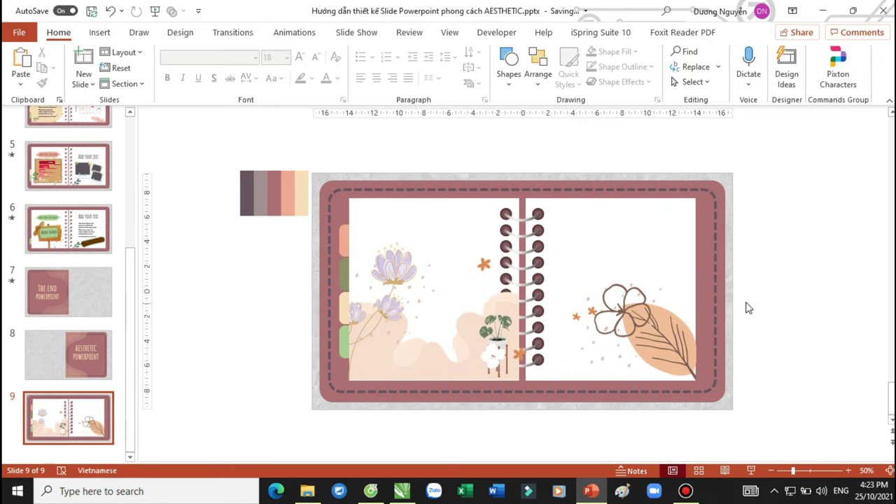
pyautogui.hotkey('shift', 'F5')
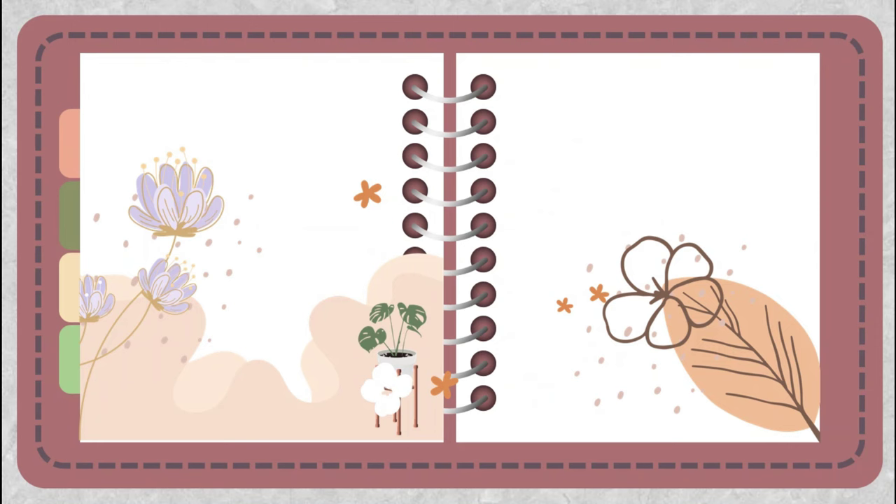
pyautogui.press('Escape')
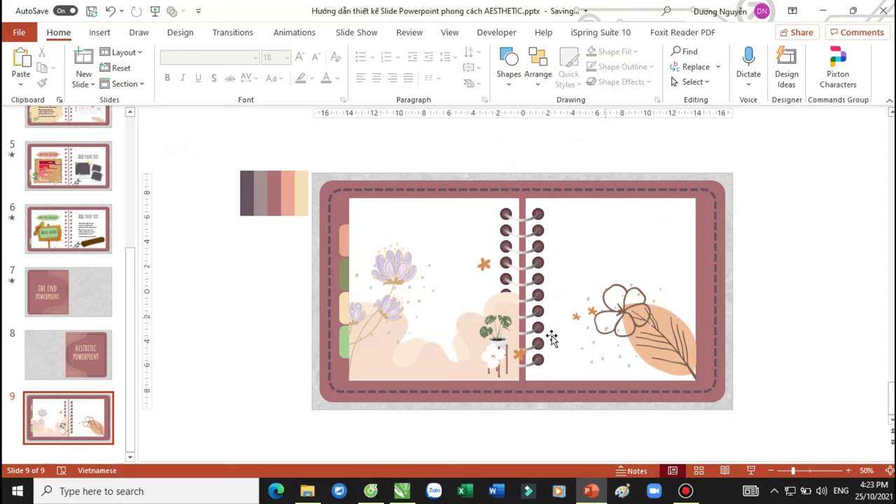
# Nudge the wide flower picture left and down, then enlarge it toward the upper right.
pyautogui.click(433, 355)
pyautogui.keyDown('ctrl'); pyautogui.scroll(3, 442, 353); pyautogui.keyUp('ctrl')
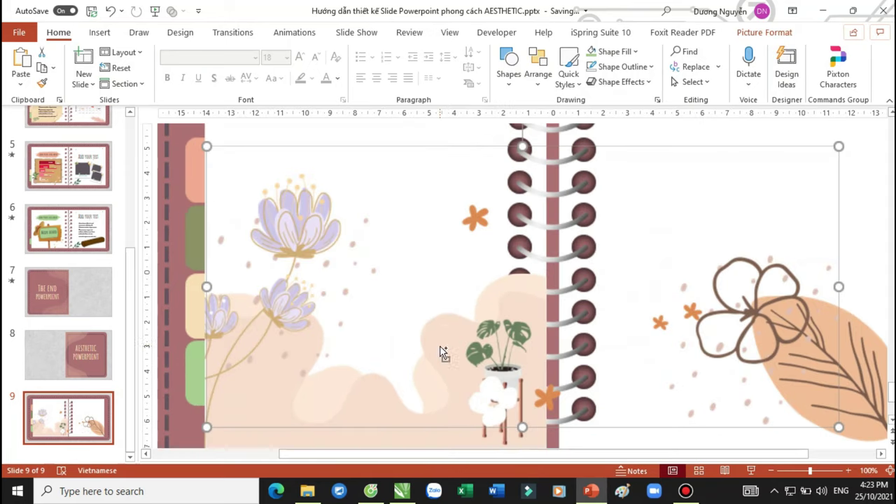
pyautogui.scroll(-2, 420, 320)
pyautogui.click(358, 398)
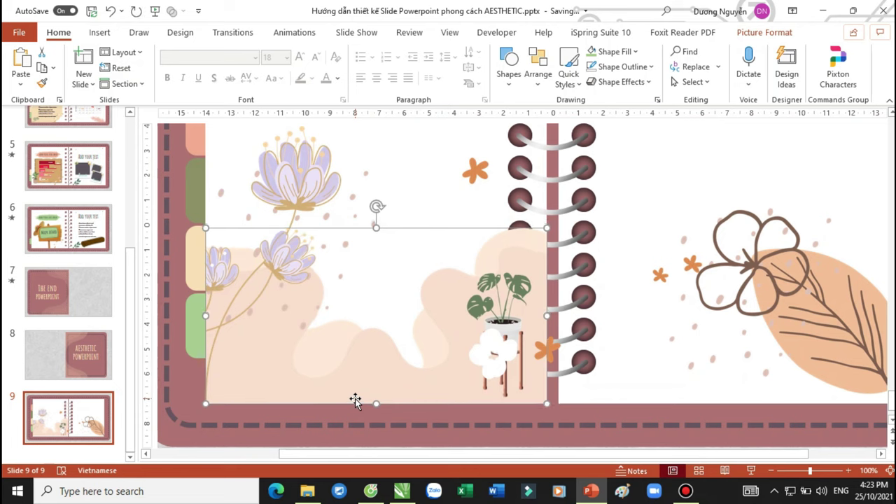
pyautogui.click(494, 348)
pyautogui.moveTo(492, 344)
pyautogui.mouseDown()
pyautogui.moveTo(475, 350)
pyautogui.moveTo(490, 348)
pyautogui.mouseUp()
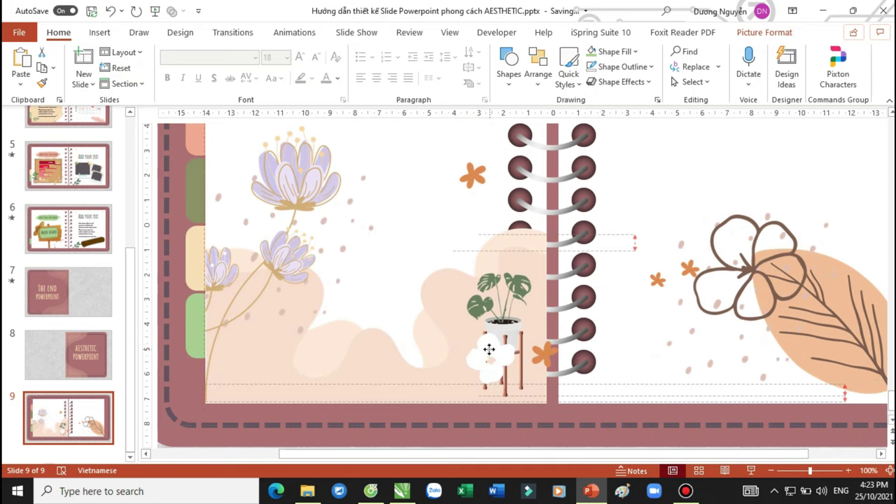
pyautogui.scroll(-3, 489, 349)
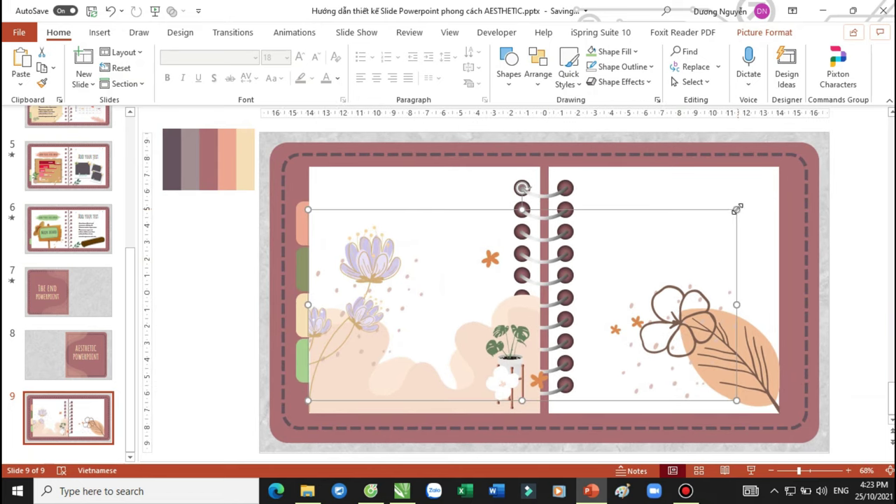
pyautogui.moveTo(737, 209); pyautogui.dragTo(772, 192)
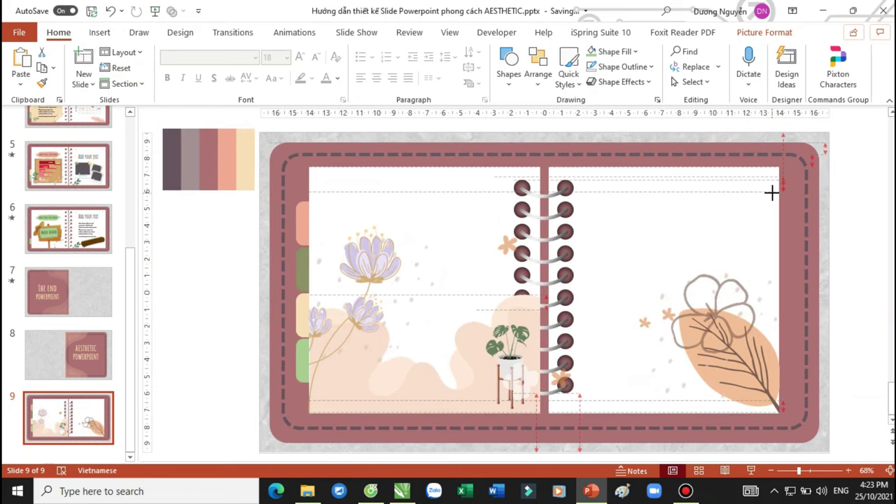
pyautogui.moveTo(771, 195); pyautogui.dragTo(772, 194)
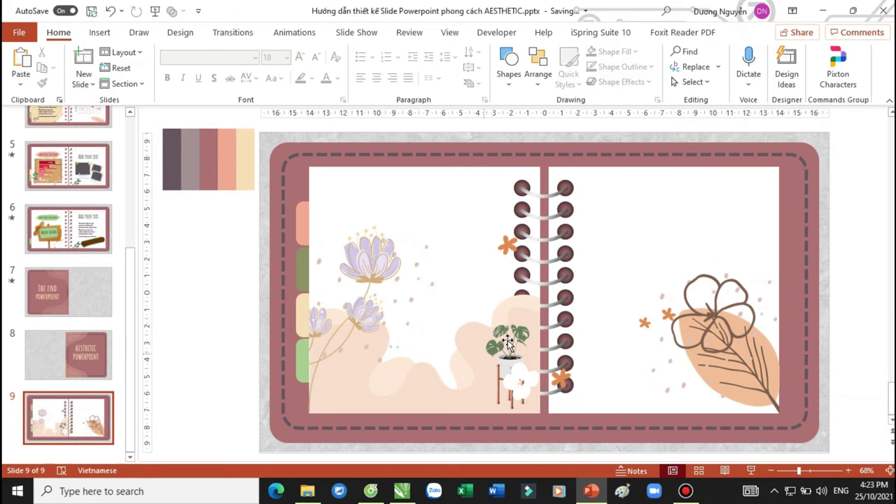
# Group all the spiral binding shapes into one object.
pyautogui.moveTo(600, 457); pyautogui.dragTo(469, 326)
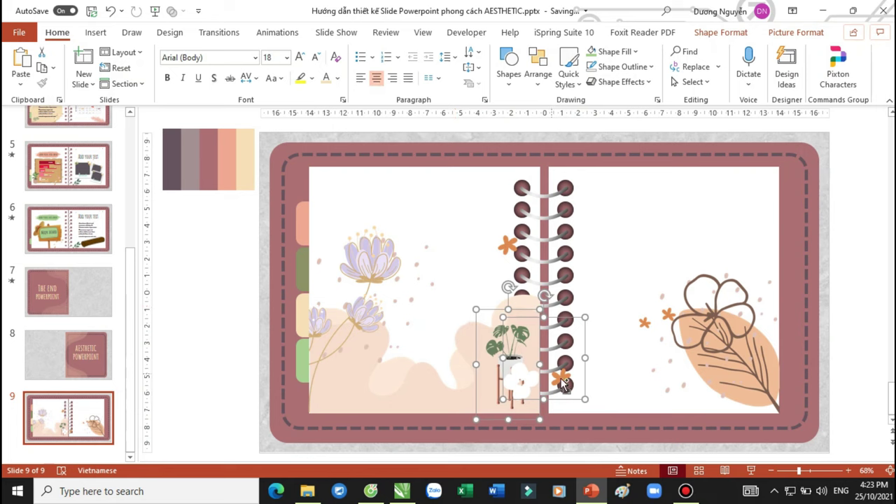
pyautogui.click(534, 452)
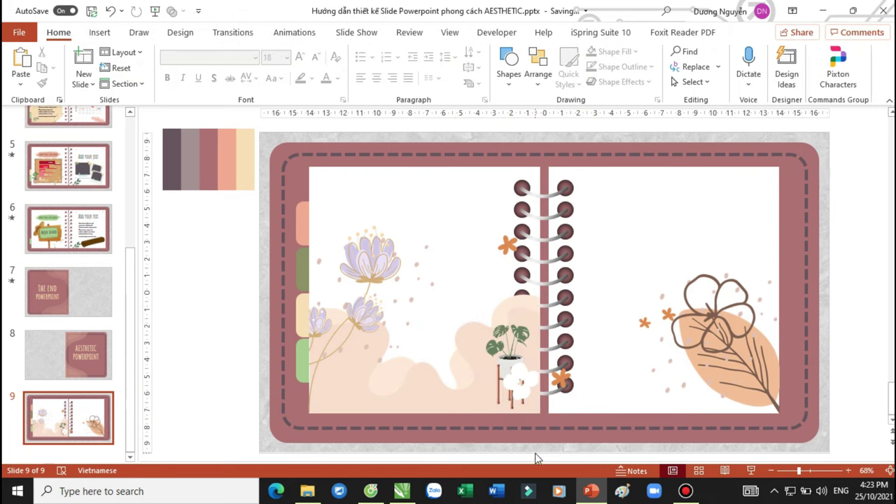
pyautogui.moveTo(536, 455); pyautogui.dragTo(460, 299)
pyautogui.moveTo(556, 459); pyautogui.dragTo(462, 297)
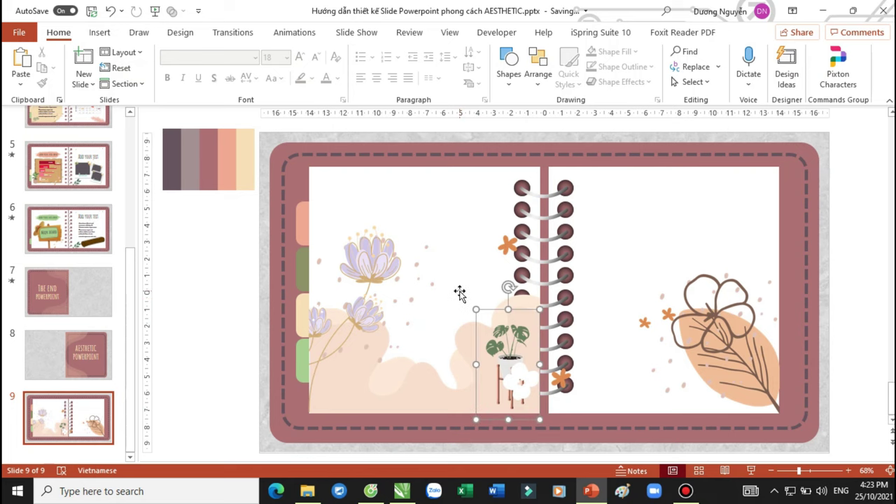
pyautogui.rightClick(501, 330)
pyautogui.click(579, 457)
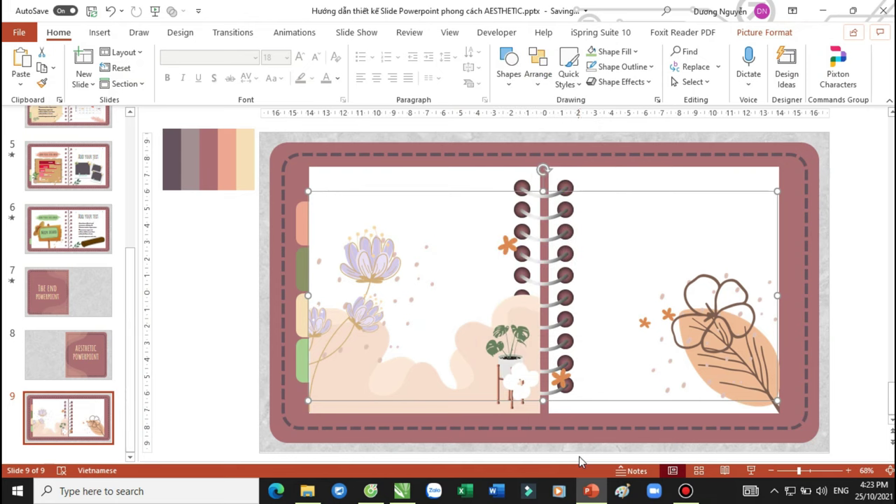
pyautogui.moveTo(580, 457); pyautogui.dragTo(466, 293)
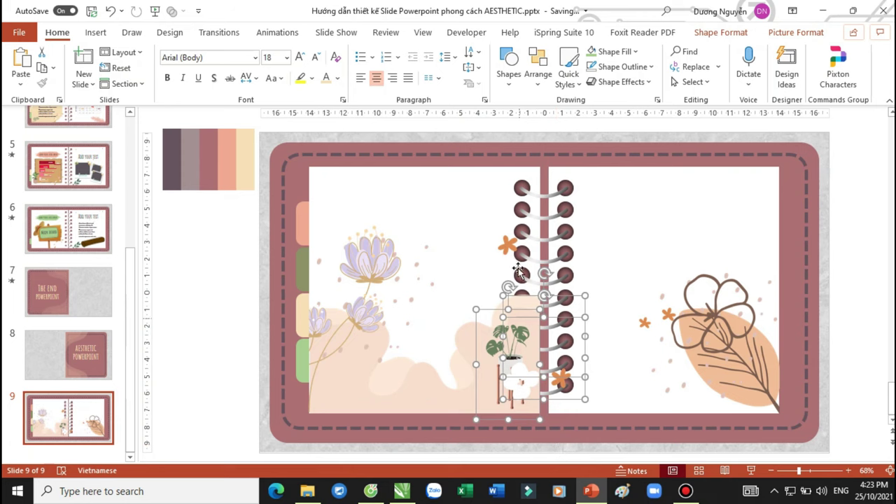
pyautogui.click(521, 240)
pyautogui.click(522, 187)
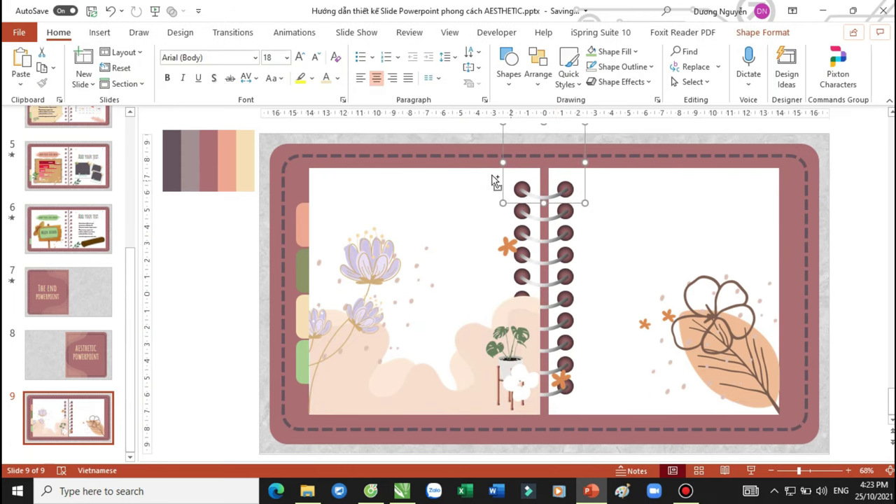
pyautogui.scroll(-2, 490, 176)
pyautogui.moveTo(472, 128); pyautogui.dragTo(592, 399)
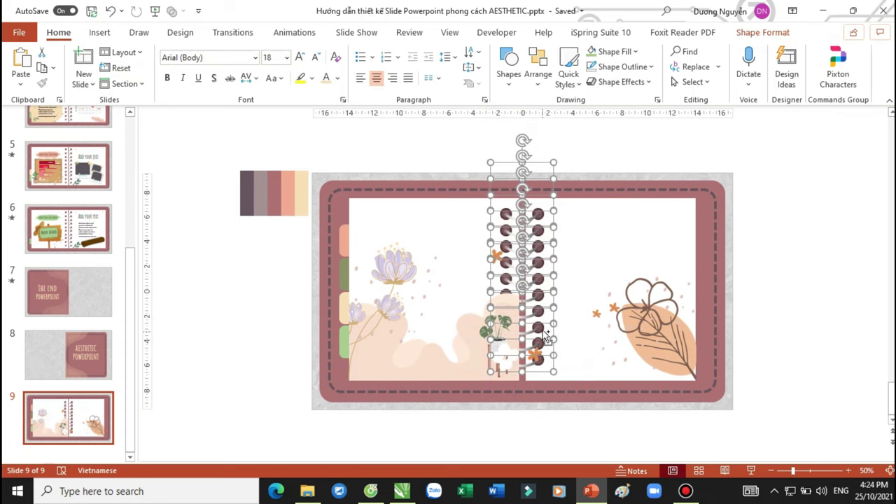
pyautogui.hotkey('ctrl', 'g')
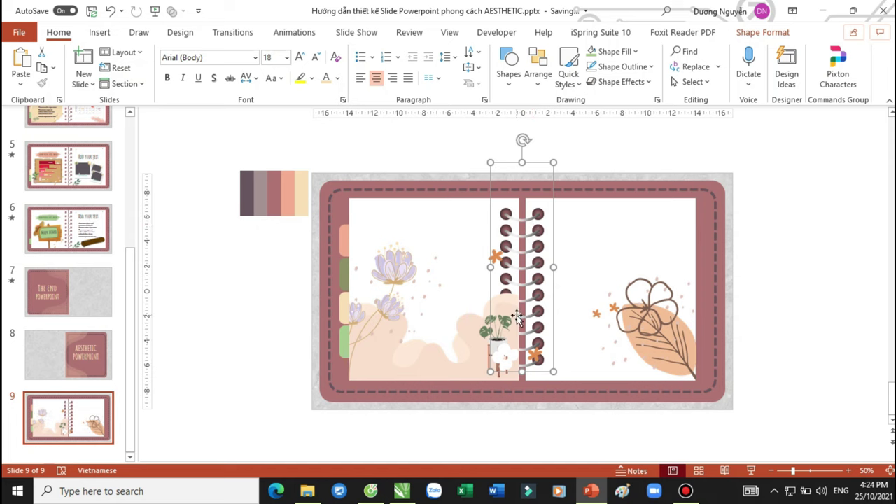
# Bring the potted plant picture to front and move it slightly left.
pyautogui.moveTo(458, 152); pyautogui.dragTo(518, 413)
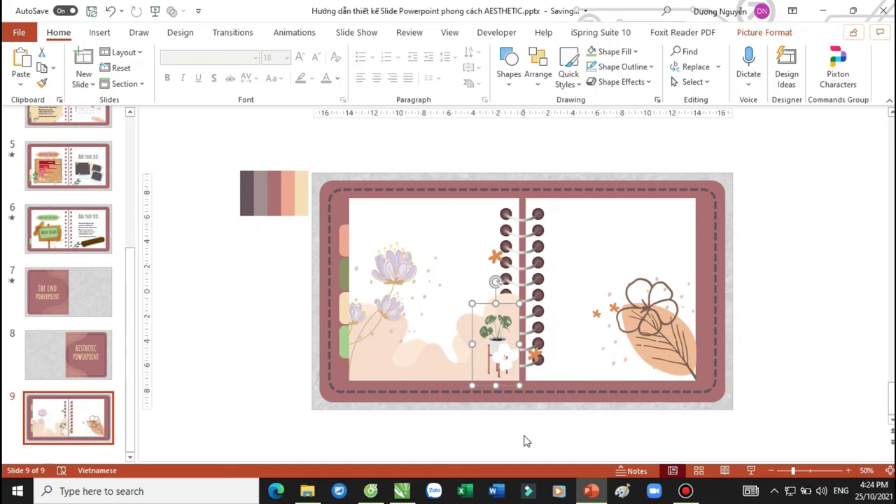
pyautogui.click(541, 88)
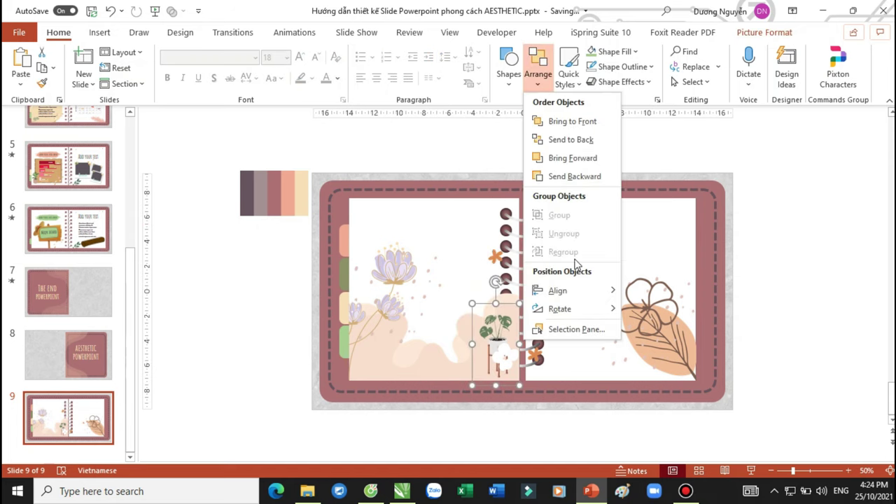
pyautogui.click(574, 123)
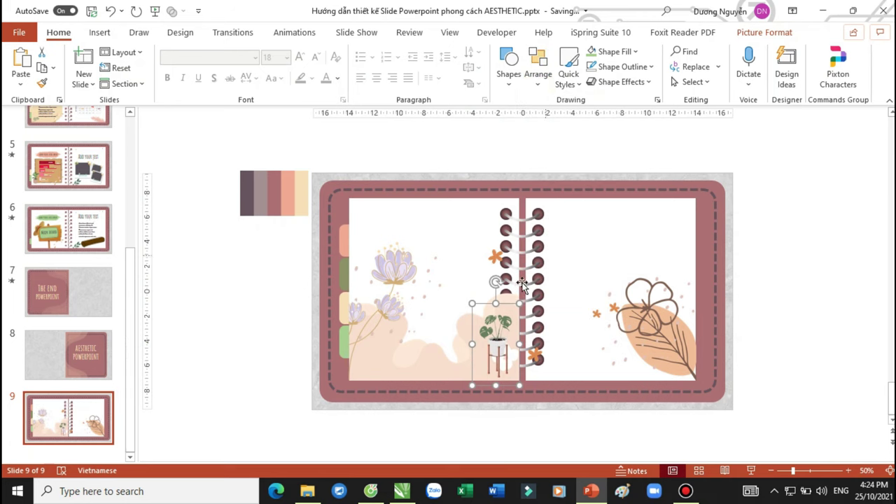
pyautogui.moveTo(496, 343); pyautogui.dragTo(467, 343)
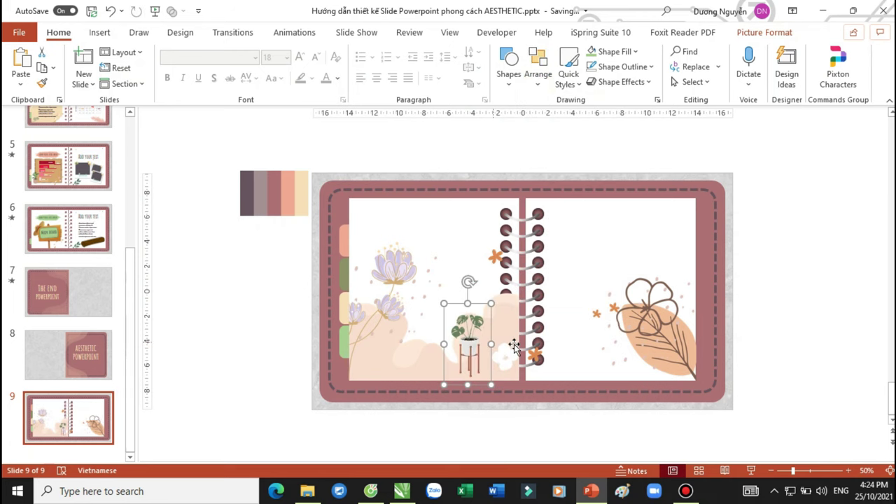
pyautogui.keyDown('ctrl'); pyautogui.scroll(2, 513, 345); pyautogui.keyUp('ctrl')
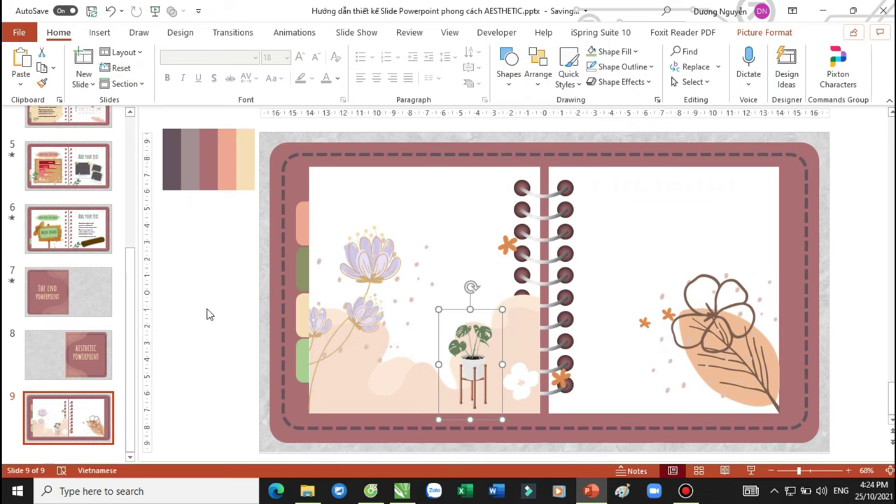
pyautogui.scroll(2, 88, 234)
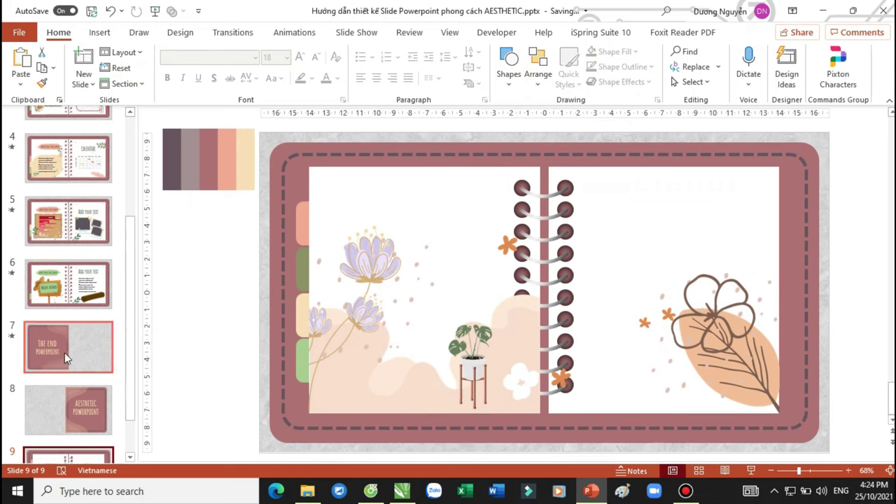
# Add a text box near the top of the left page reading WELCOME in Amatic SC, 54 pt.
pyautogui.click(508, 70)
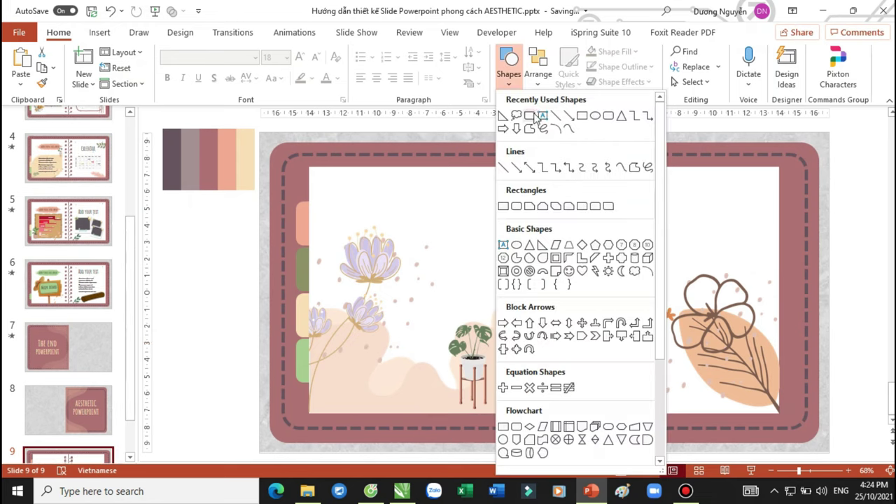
pyautogui.click(518, 127)
pyautogui.moveTo(347, 192); pyautogui.dragTo(494, 214)
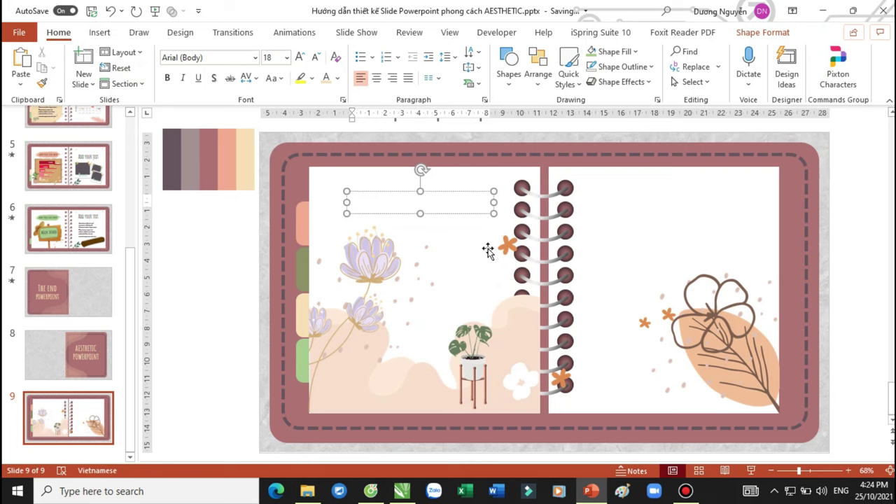
pyautogui.write('WELCOME')
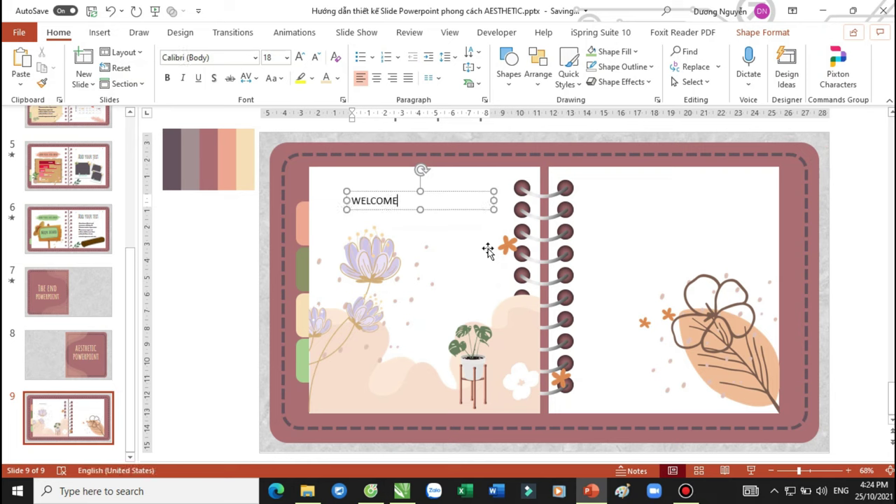
pyautogui.hotkey('ctrl', 'a')
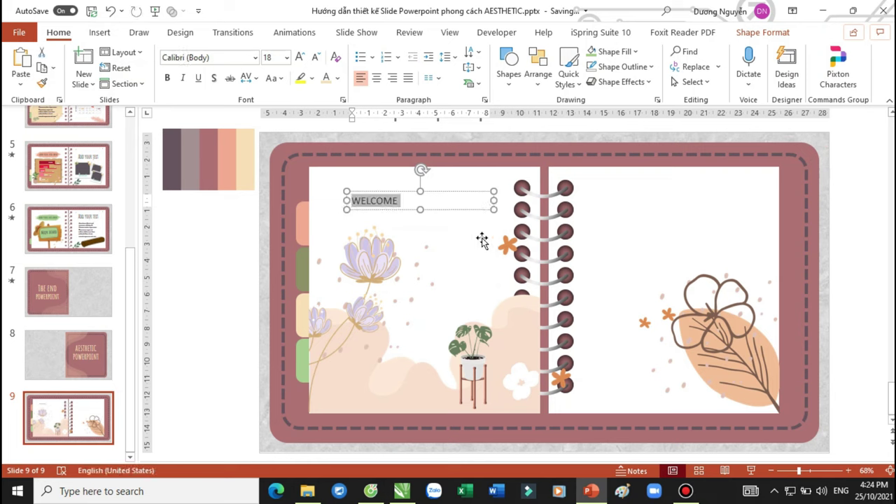
pyautogui.click(297, 59)
pyautogui.click(298, 59)
pyautogui.click(298, 59)
pyautogui.click(298, 58)
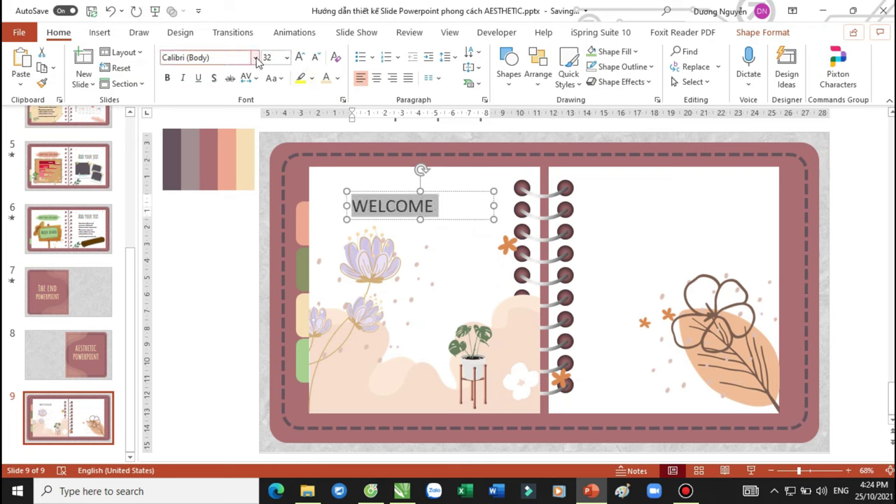
pyautogui.click(255, 58)
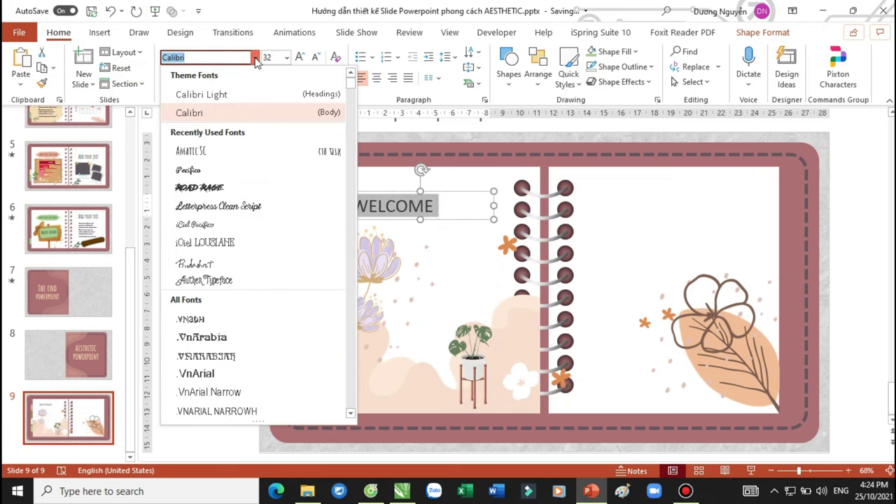
pyautogui.click(241, 148)
pyautogui.click(299, 57)
pyautogui.click(299, 57)
pyautogui.click(299, 57)
pyautogui.click(299, 56)
pyautogui.click(299, 57)
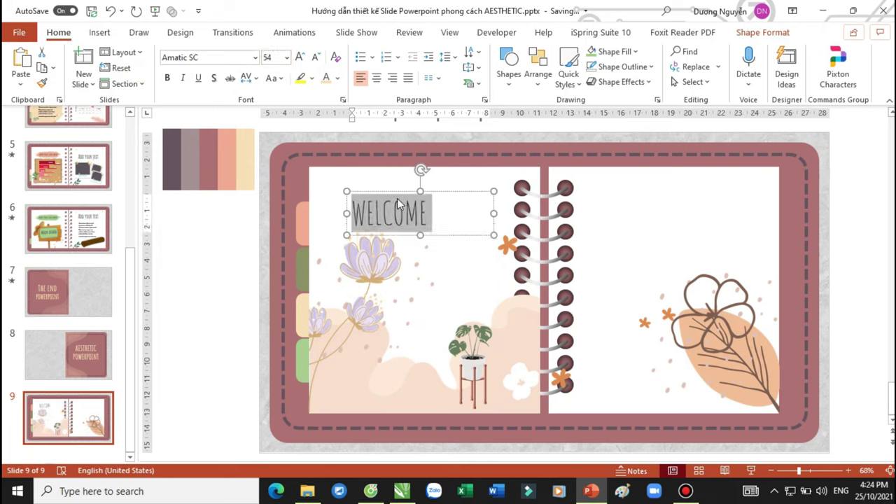
# Make WELCOME bold with Very Loose character spacing, centre it, and nudge it up.
pyautogui.click(247, 77)
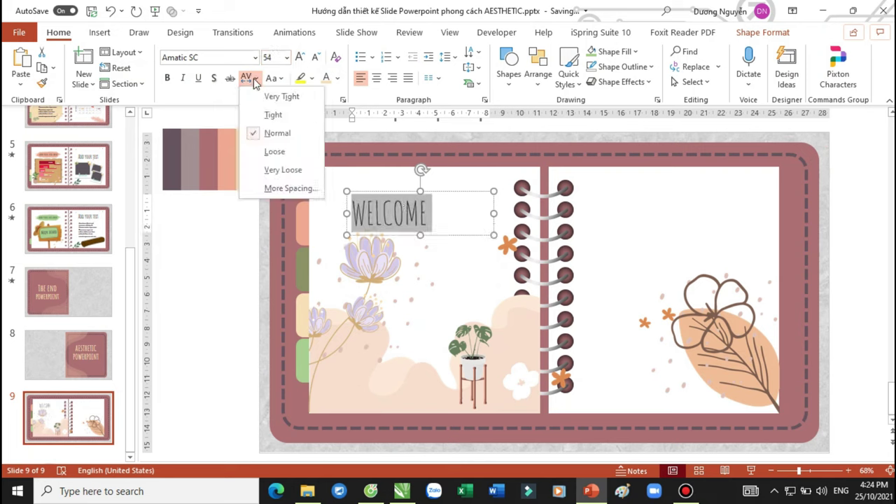
pyautogui.click(270, 173)
pyautogui.click(167, 77)
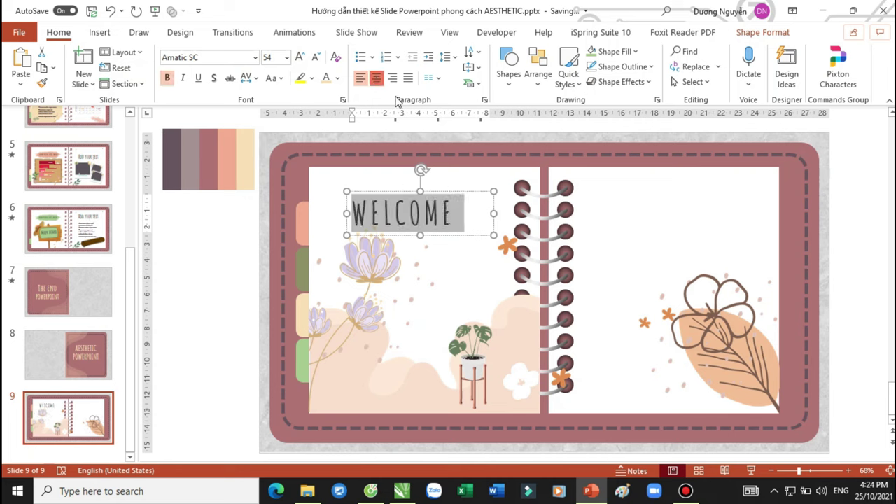
pyautogui.click(376, 78)
pyautogui.click(435, 190)
pyautogui.moveTo(435, 191); pyautogui.dragTo(439, 178)
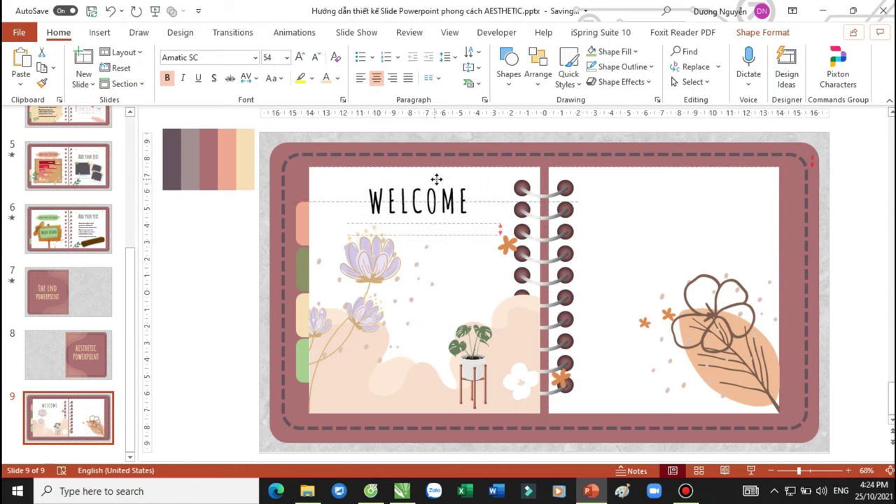
pyautogui.click(392, 259)
# Move the lilac flower down-left and draw a text box below the WELCOME title.
pyautogui.moveTo(399, 226); pyautogui.dragTo(362, 296)
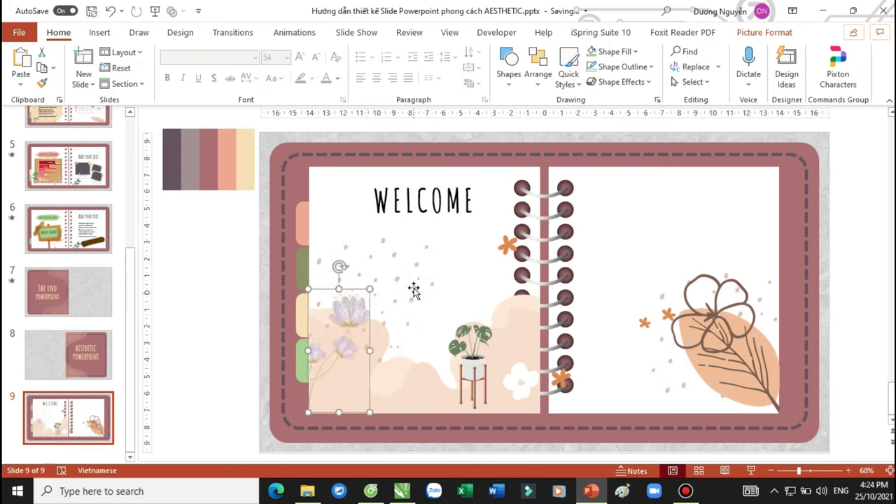
pyautogui.click(235, 256)
pyautogui.click(509, 70)
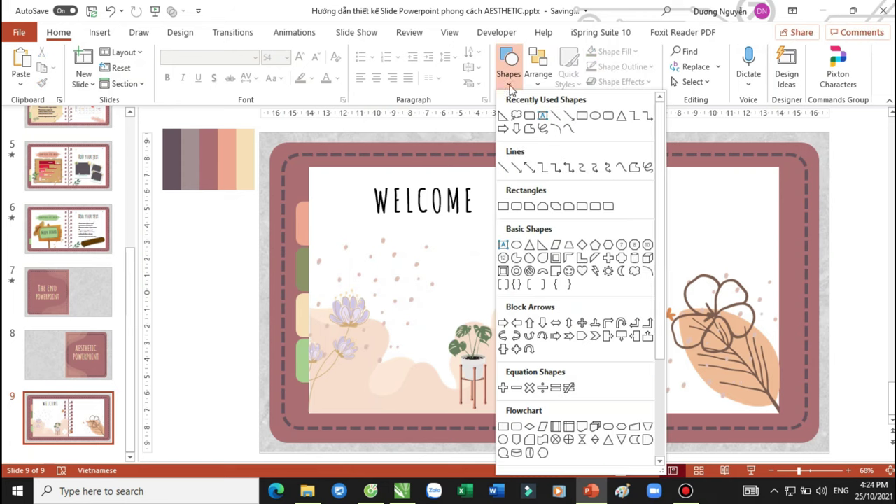
pyautogui.click(544, 118)
pyautogui.moveTo(335, 224)
pyautogui.mouseDown()
pyautogui.moveTo(492, 278)
pyautogui.moveTo(498, 266)
pyautogui.mouseUp()
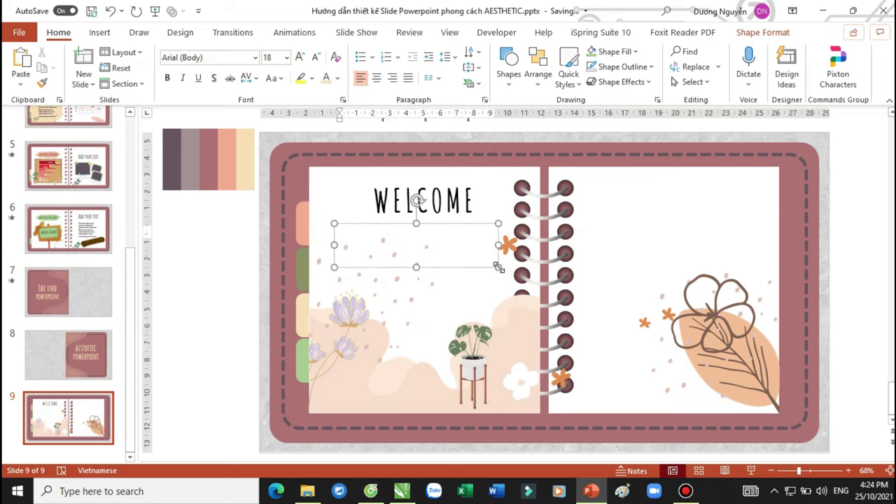
# Fill the box with a =lorem(1) paragraph in Letterpress Clean Script at 24 pt.
pyautogui.write('=')
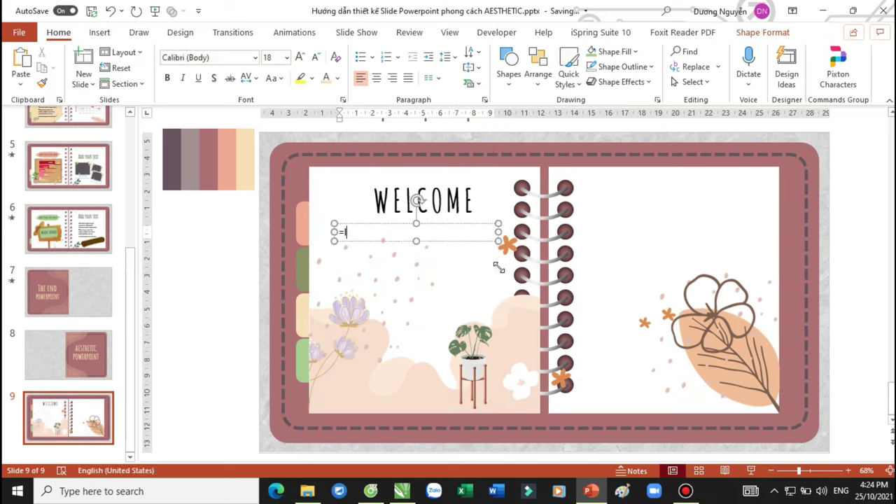
pyautogui.write('(')
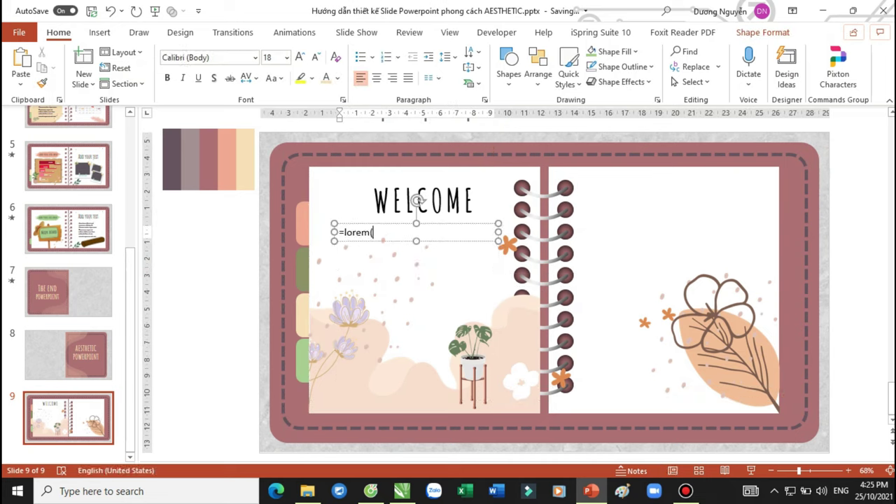
pyautogui.write(')')
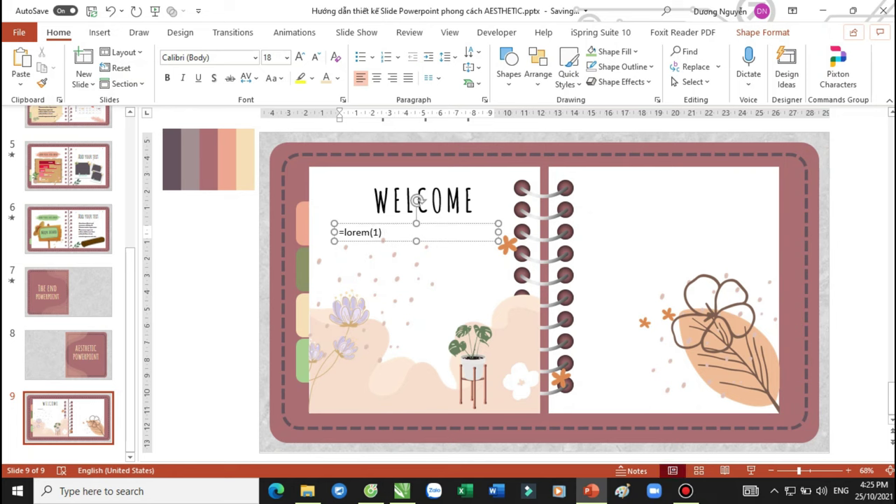
pyautogui.press('Return')
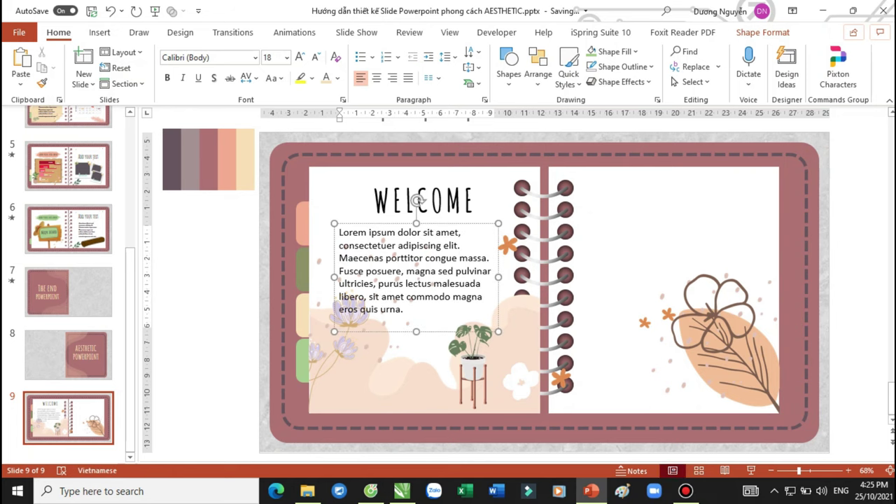
pyautogui.hotkey('ctrl', 'a')
pyautogui.click(256, 57)
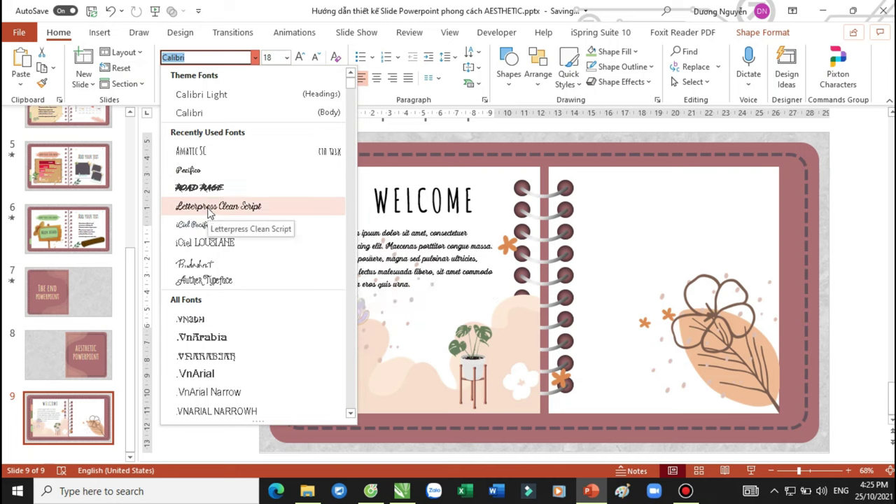
pyautogui.click(208, 214)
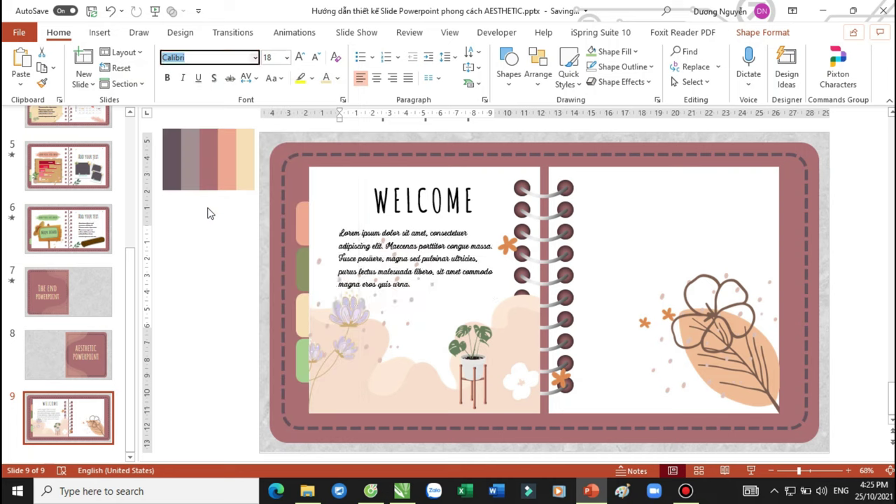
pyautogui.click(298, 58)
pyautogui.click(299, 57)
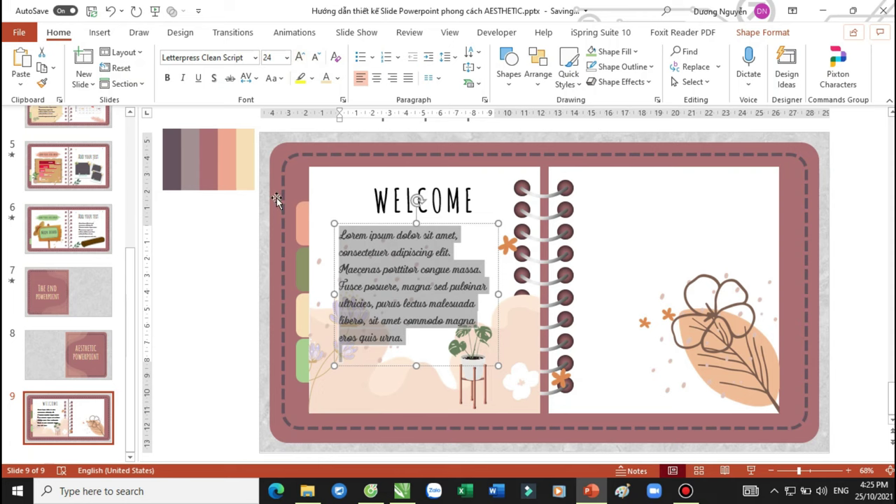
pyautogui.click(250, 253)
pyautogui.scroll(1, 411, 286)
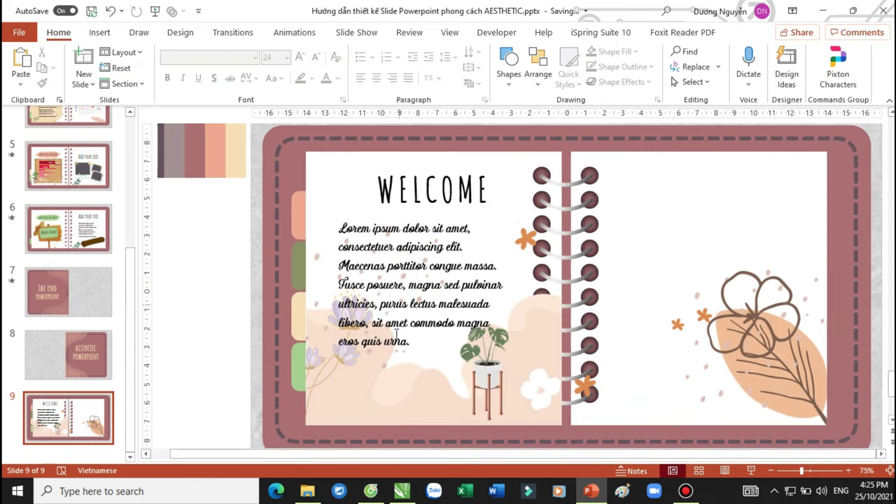
# Apply a light transparency preset to the peach watercolour picture at the bottom of the left page.
pyautogui.click(398, 399)
pyautogui.click(397, 418)
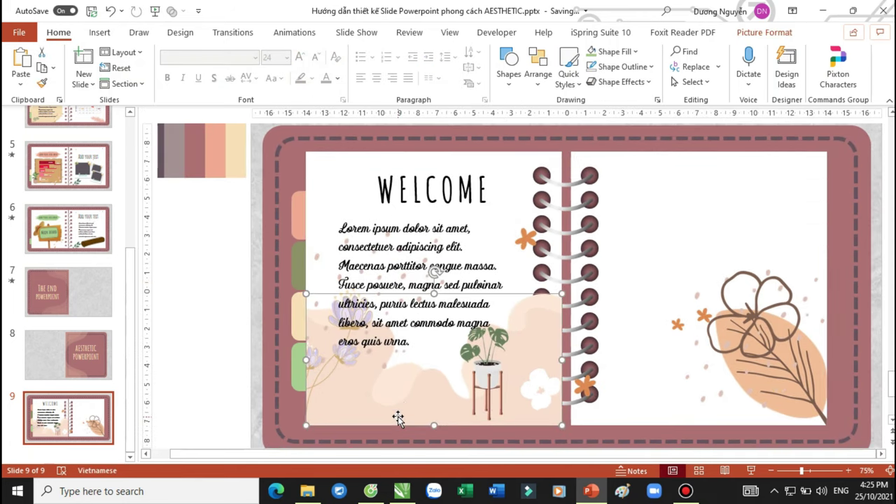
pyautogui.click(768, 35)
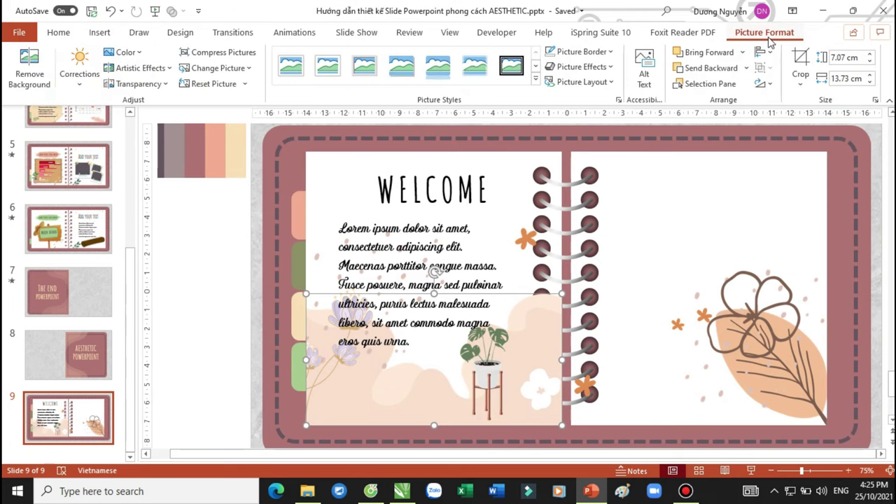
pyautogui.click(158, 89)
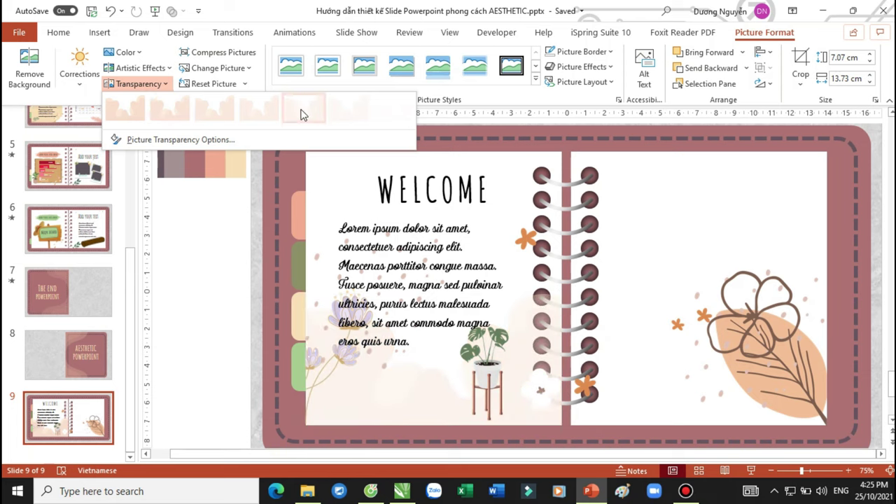
pyautogui.click(261, 117)
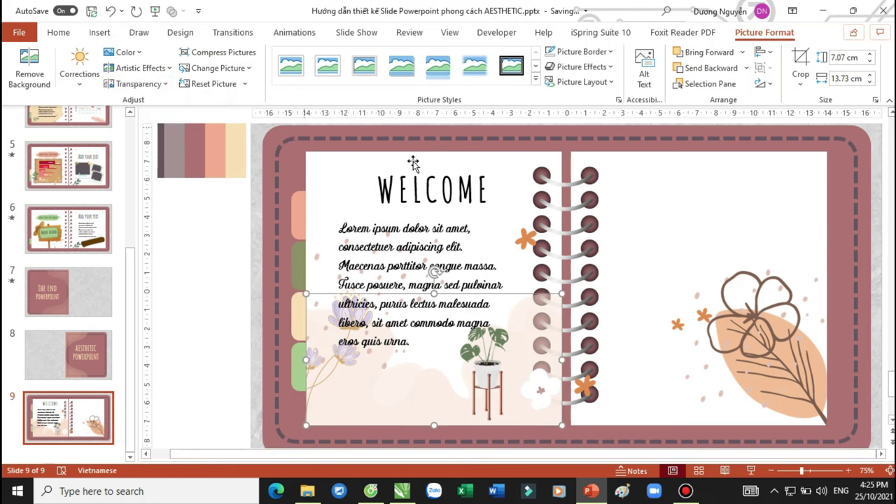
pyautogui.click(551, 181)
pyautogui.click(543, 174)
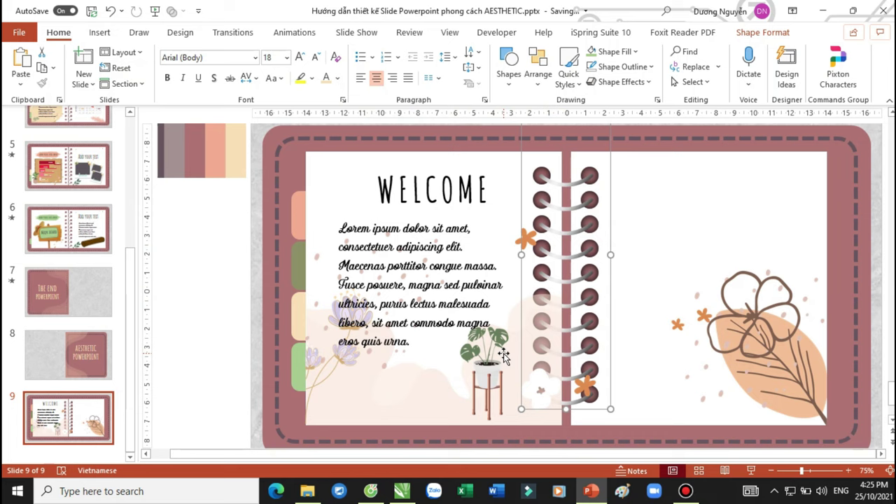
# Cut and paste the spiral binding to bring it in front of the other artwork.
pyautogui.hotkey('ctrl', 'x')
pyautogui.hotkey('ctrl', 'v')
pyautogui.scroll(1, 503, 353)
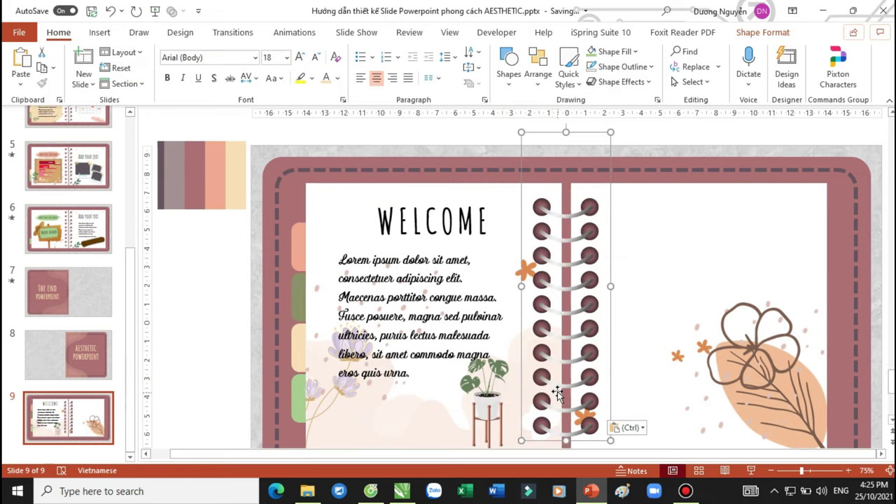
pyautogui.scroll(-1, 552, 301)
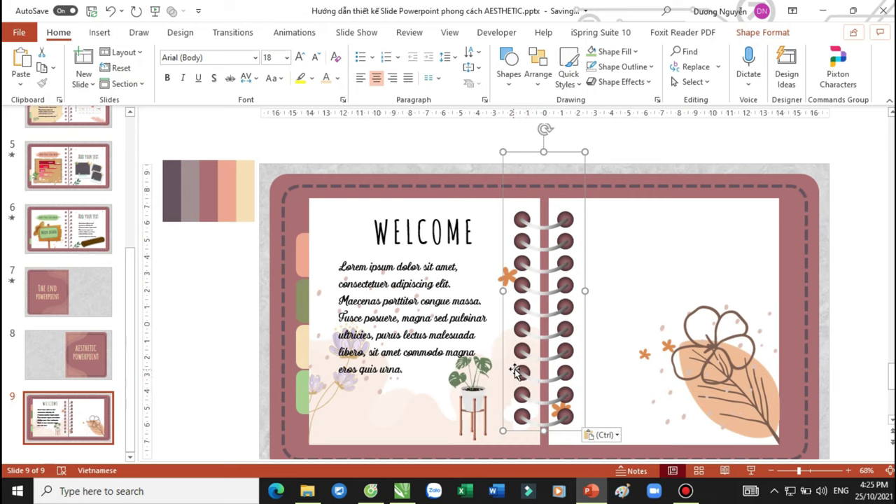
pyautogui.click(854, 345)
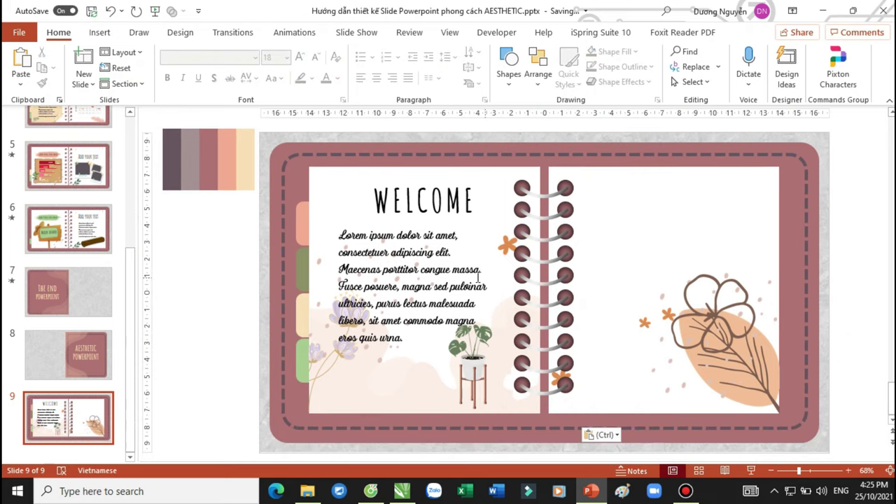
# Shrink the lavender flower picture toward the lower-left corner of the page.
pyautogui.click(471, 368)
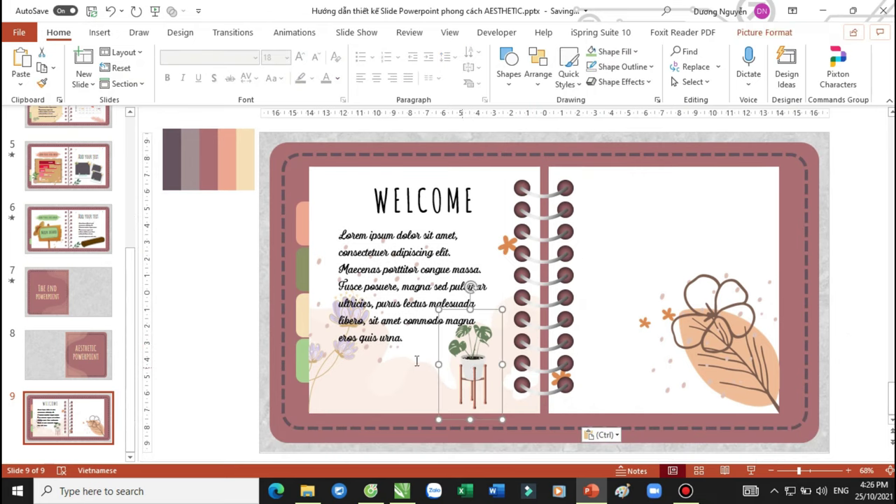
pyautogui.click(343, 356)
pyautogui.click(327, 366)
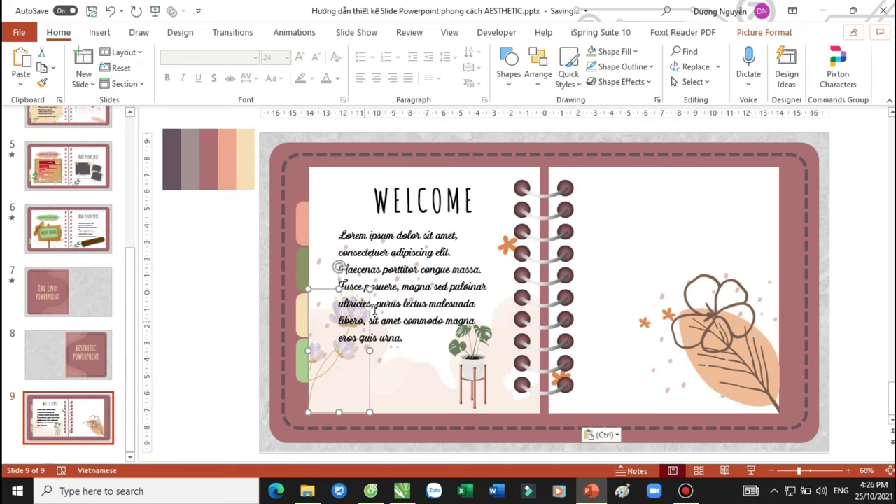
pyautogui.moveTo(370, 288); pyautogui.dragTo(342, 376)
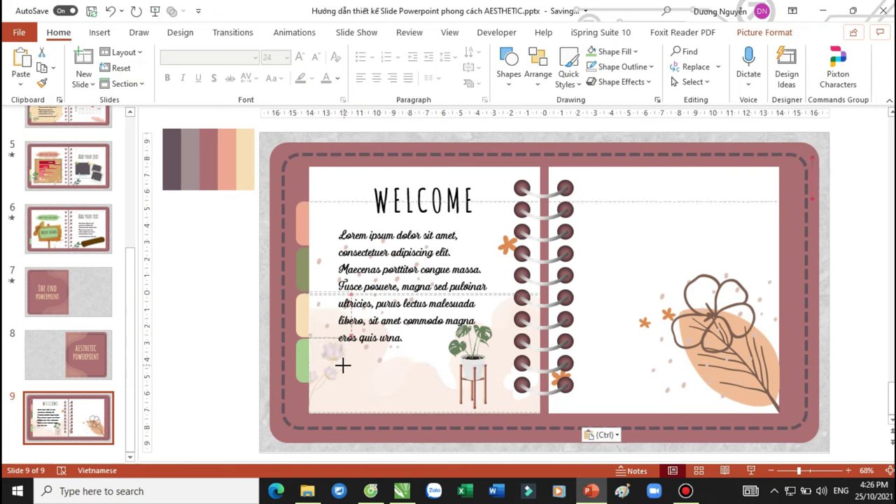
pyautogui.click(235, 338)
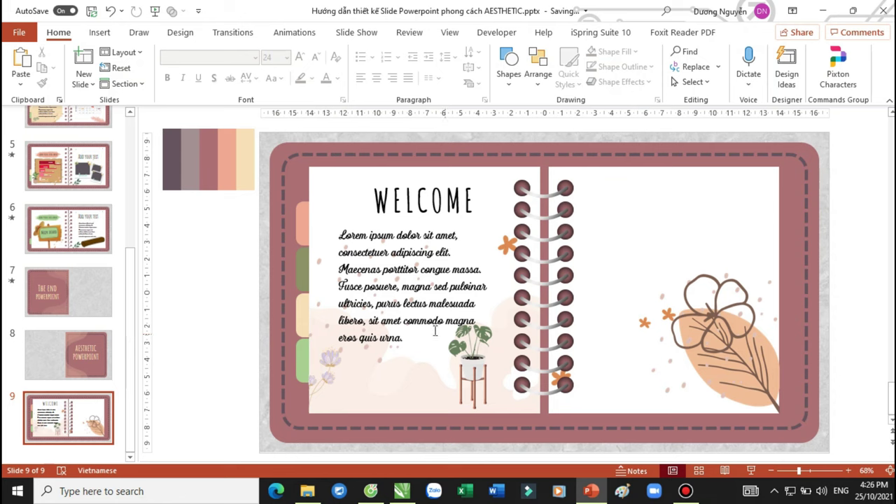
# Colour the whole Lorem ipsum paragraph dark green, keeping its Letterpress Clean Script font.
pyautogui.click(412, 284)
pyautogui.hotkey('ctrl', 'a')
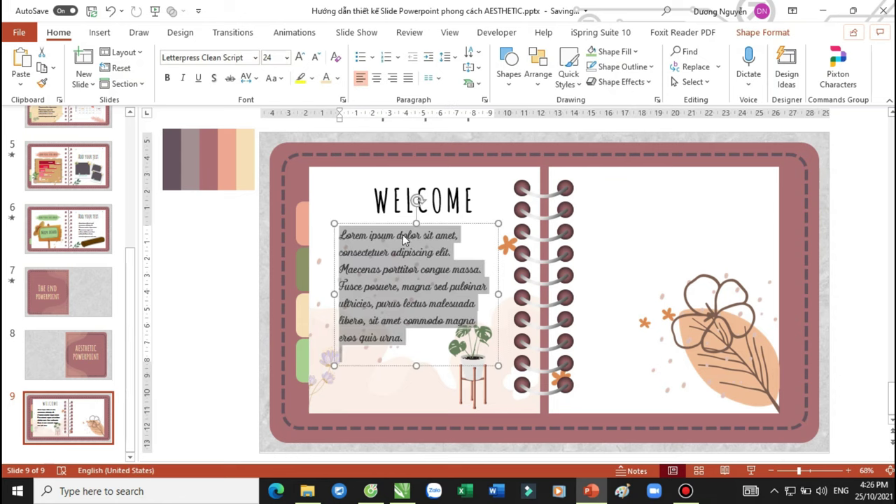
pyautogui.click(255, 57)
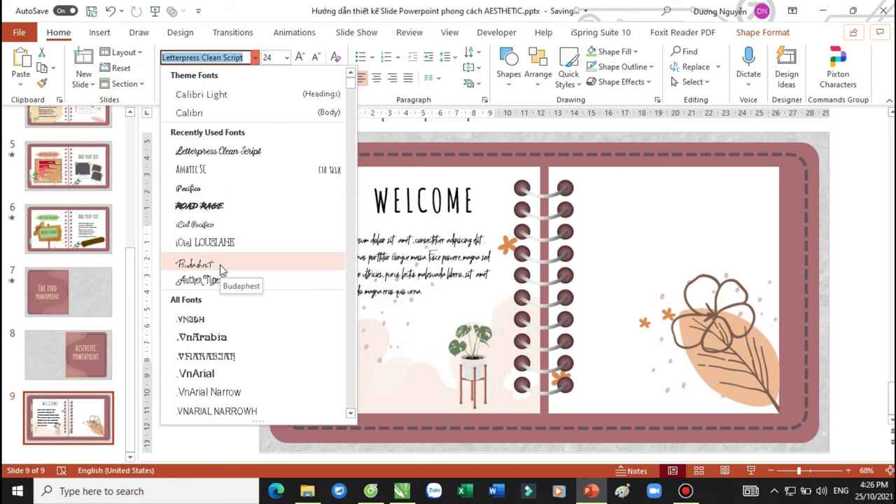
pyautogui.scroll(-5, 225, 289)
pyautogui.scroll(4, 270, 240)
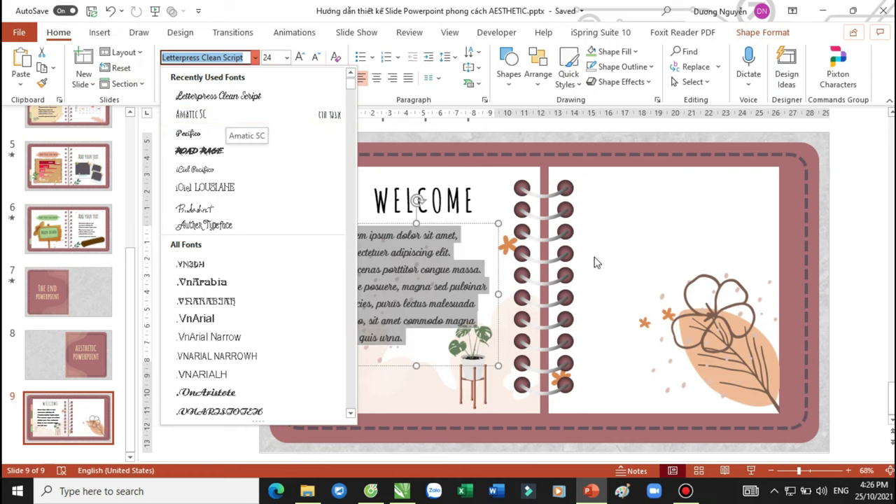
pyautogui.click(644, 254)
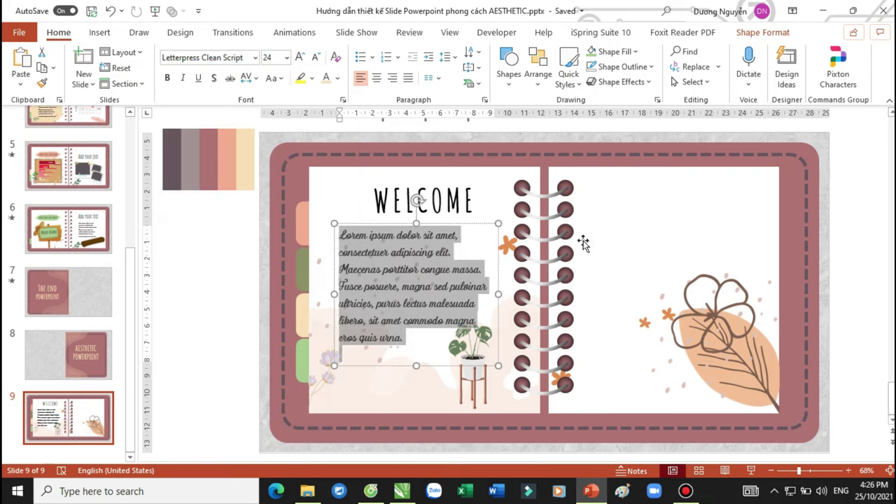
pyautogui.click(339, 79)
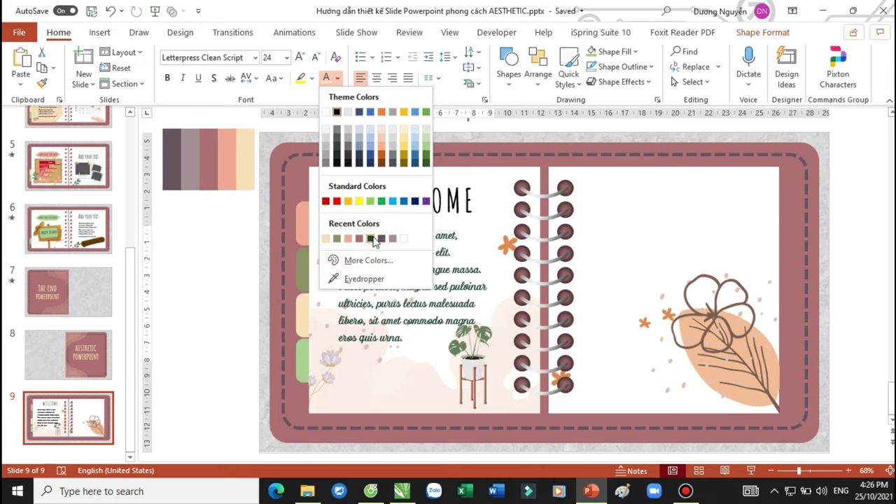
pyautogui.click(378, 238)
pyautogui.click(235, 262)
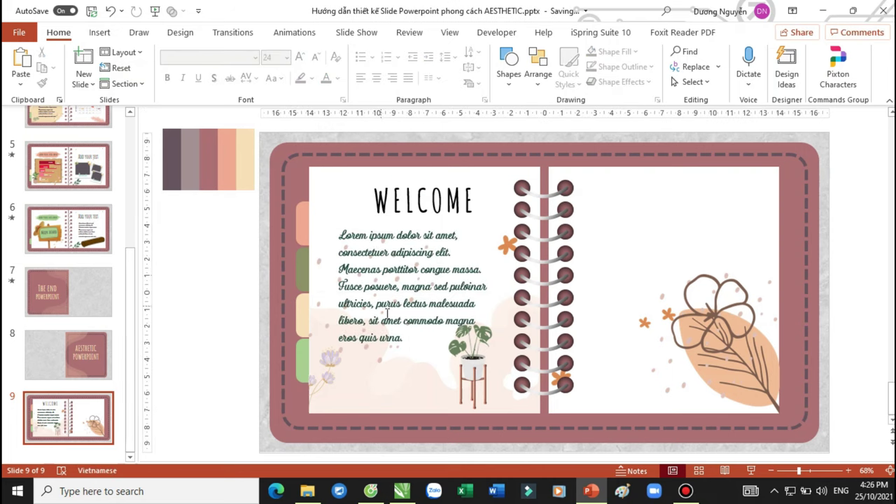
pyautogui.keyDown('ctrl'); pyautogui.scroll(3, 387, 313); pyautogui.keyUp('ctrl')
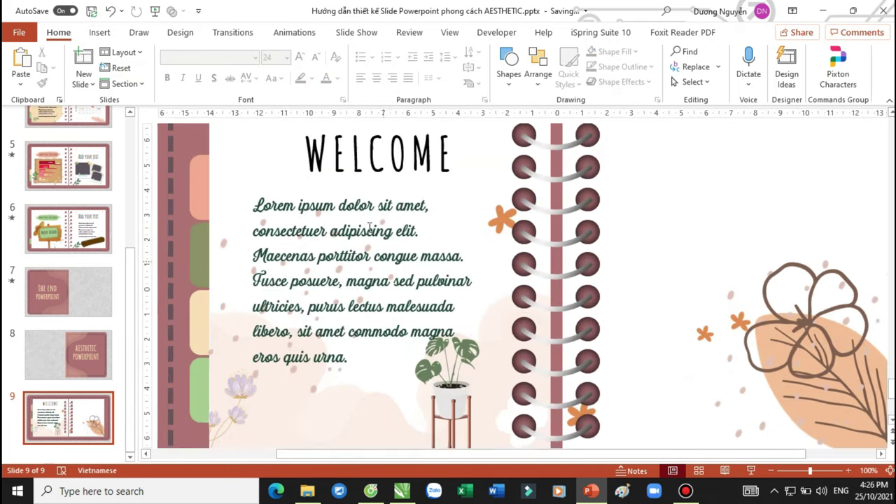
# Shift the WELCOME title left to line up with the body text.
pyautogui.click(348, 161)
pyautogui.moveTo(415, 189); pyautogui.dragTo(364, 191)
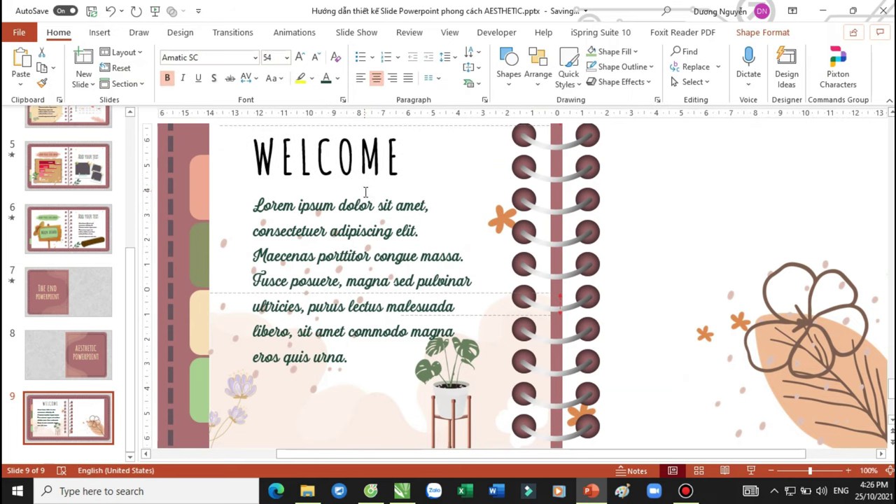
pyautogui.scroll(-3, 365, 191)
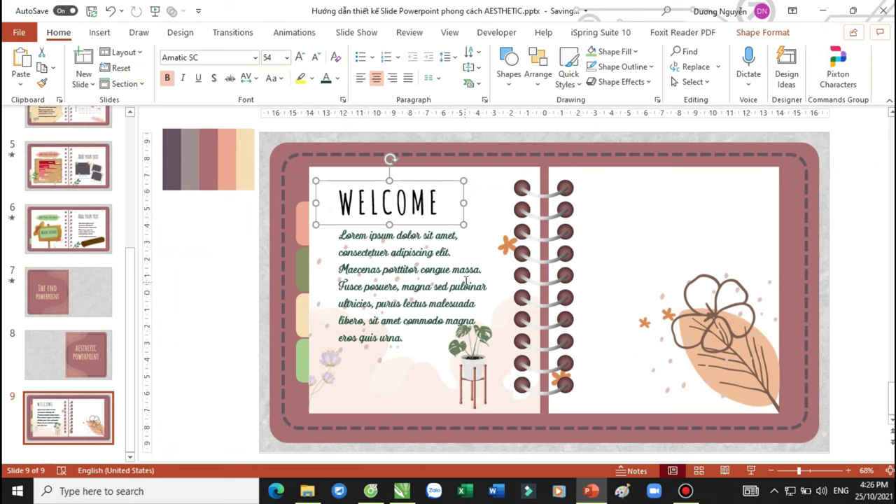
# Colour the WELCOME text dusty mauve from the recent colours.
pyautogui.click(395, 203)
pyautogui.hotkey('ctrl', 'a')
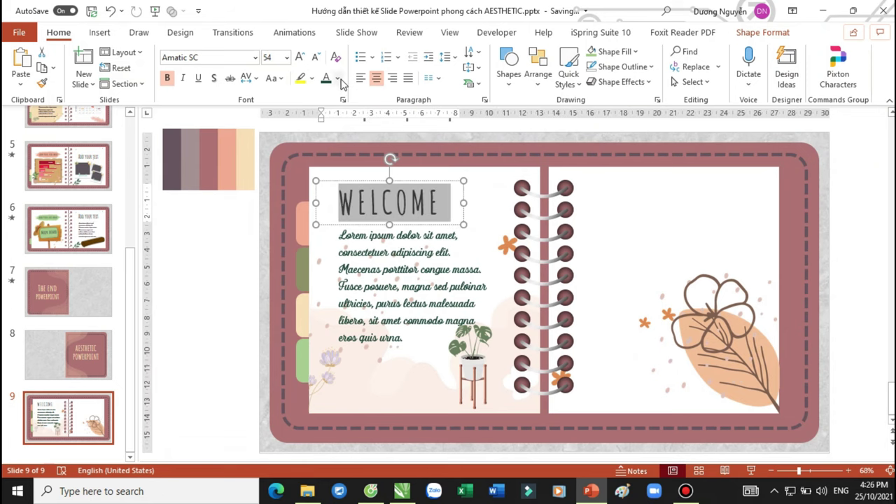
pyautogui.click(340, 80)
pyautogui.click(371, 237)
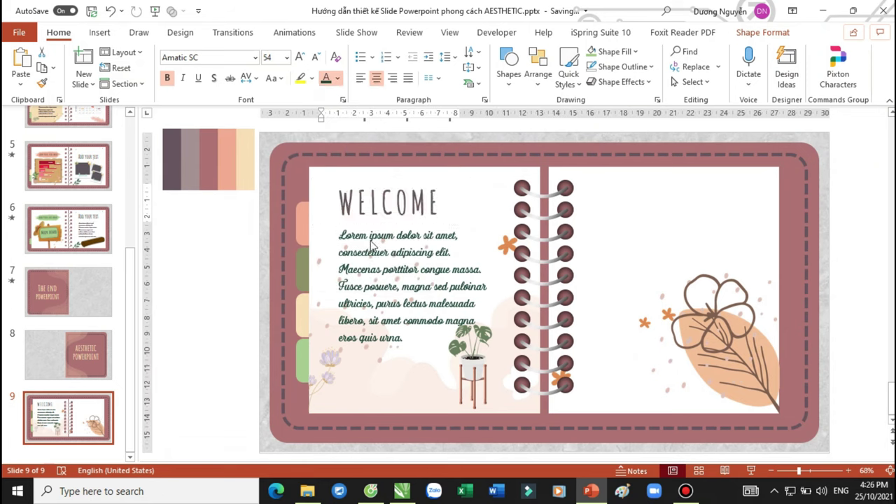
pyautogui.click(244, 231)
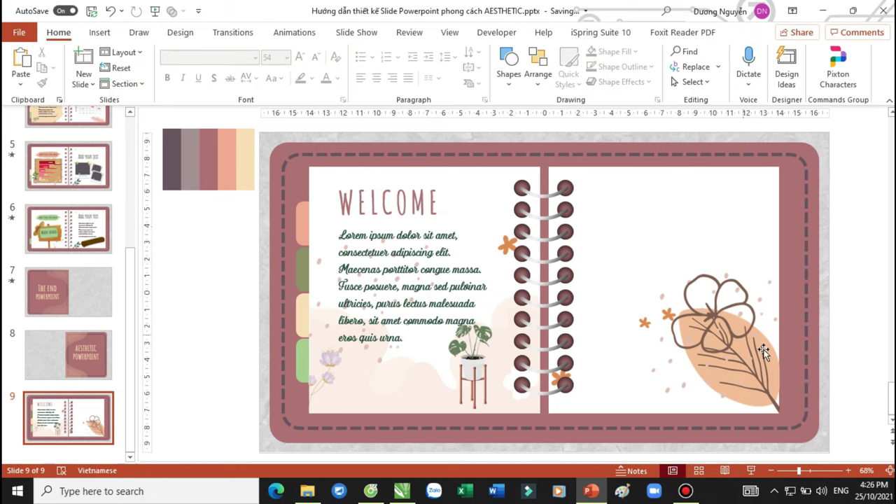
pyautogui.click(719, 315)
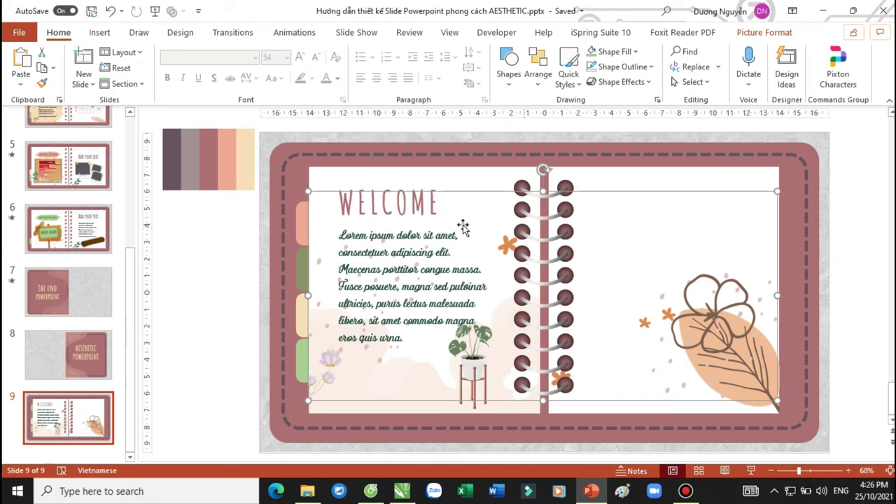
# Duplicate the WELCOME title onto the right page and retype it as 'ADD YOUR TEXT HERE'.
pyautogui.click(397, 200)
pyautogui.moveTo(346, 184); pyautogui.dragTo(612, 187)
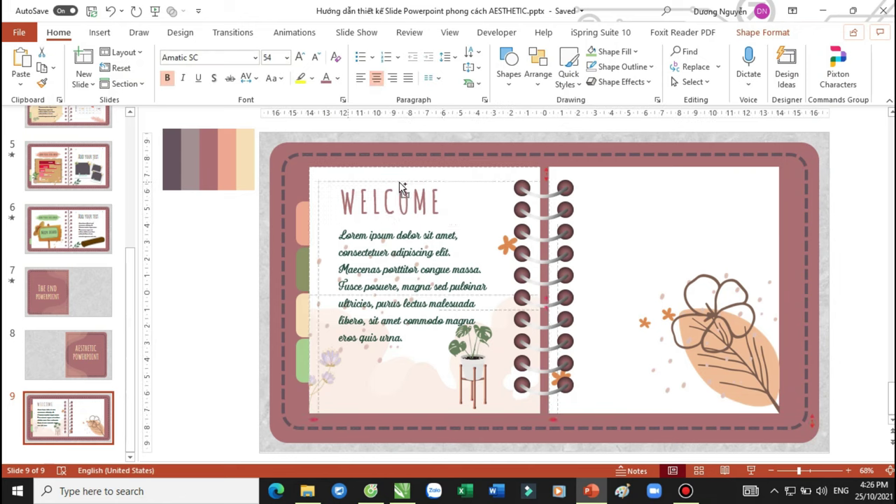
pyautogui.doubleClick(615, 203)
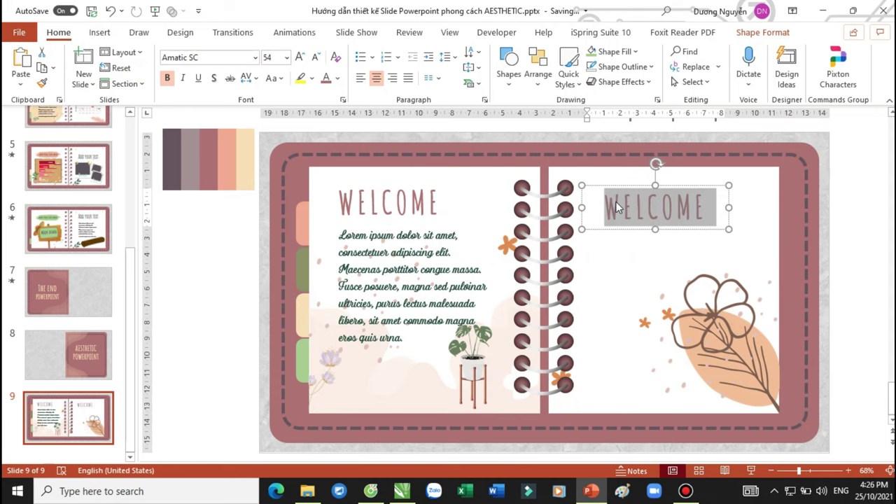
pyautogui.write('ADD YOUR TE')
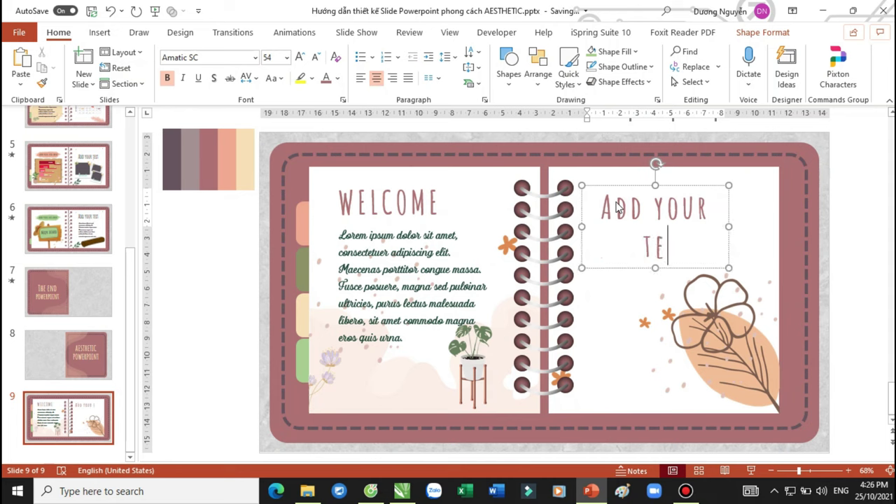
pyautogui.write('XT HERE')
# Shrink the new heading to 24 pt so it fits one line, then nudge it right.
pyautogui.hotkey('ctrl', 'a')
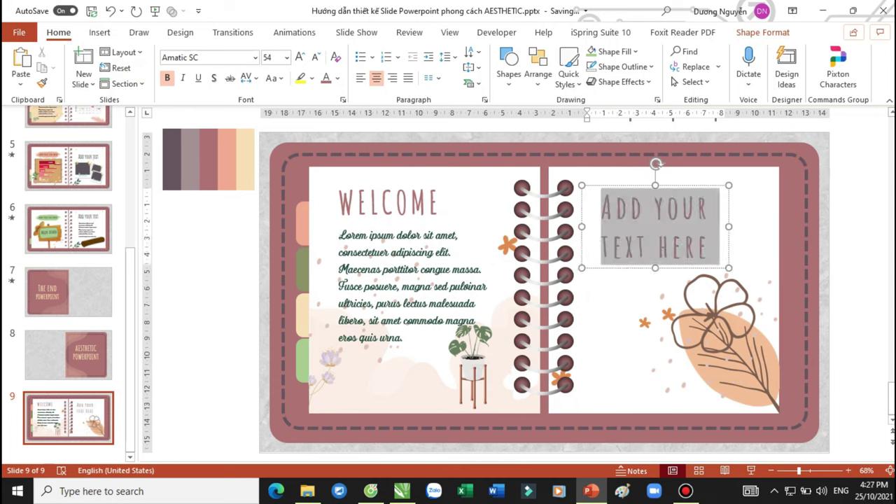
pyautogui.click(316, 57)
pyautogui.click(317, 57)
pyautogui.click(316, 58)
pyautogui.click(316, 57)
pyautogui.click(316, 58)
pyautogui.click(317, 58)
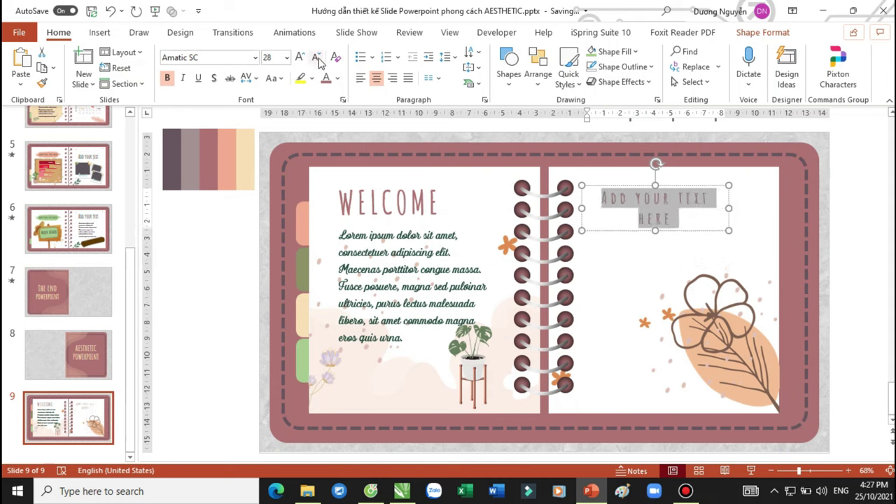
pyautogui.click(317, 58)
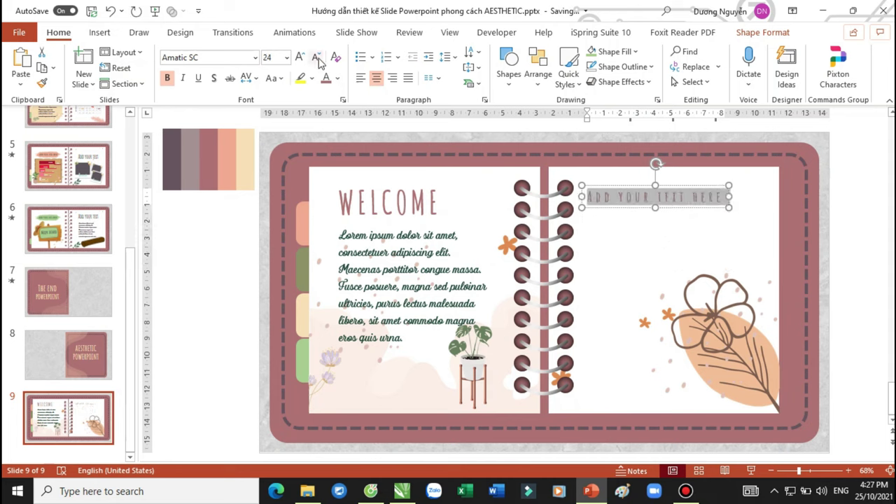
pyautogui.click(842, 231)
pyautogui.click(677, 194)
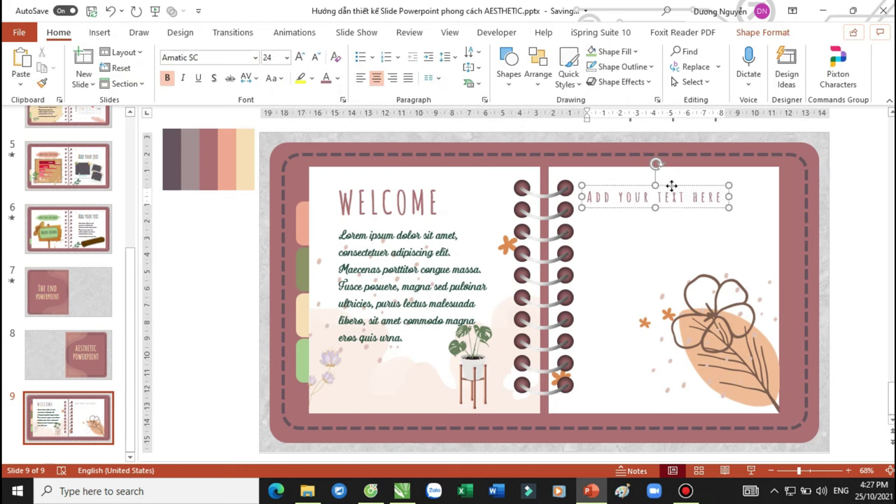
pyautogui.moveTo(671, 185); pyautogui.dragTo(684, 186)
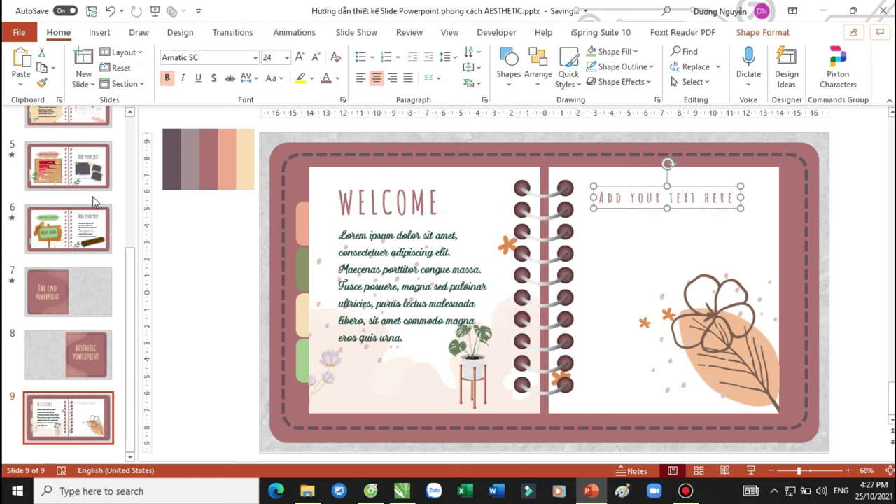
# On slide 3, select the six 'Your text here' writing lines for copying.
pyautogui.scroll(2, 98, 175)
pyautogui.scroll(1, 98, 168)
pyautogui.click(91, 158)
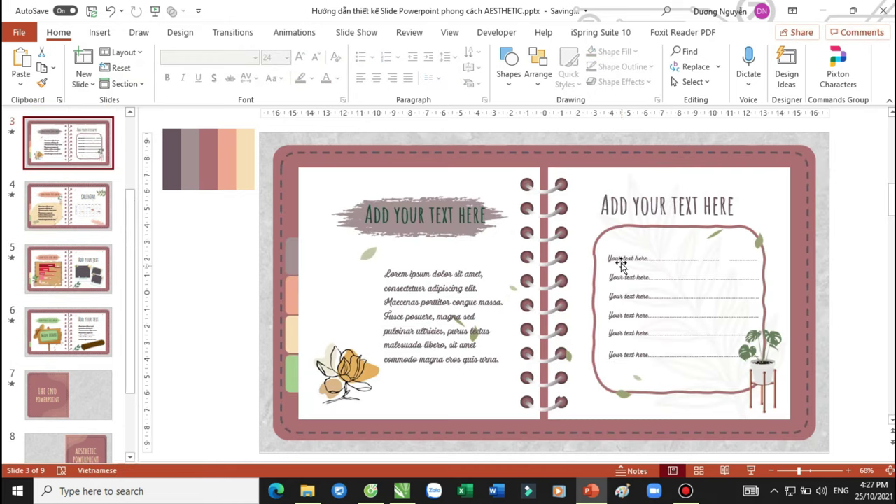
pyautogui.click(62, 213)
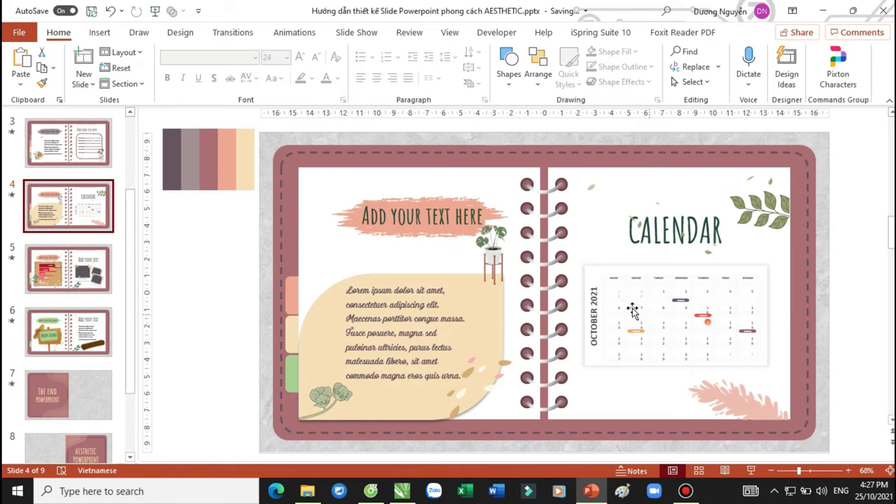
pyautogui.scroll(3, 40, 196)
pyautogui.scroll(1, 40, 196)
pyautogui.click(74, 205)
pyautogui.click(94, 284)
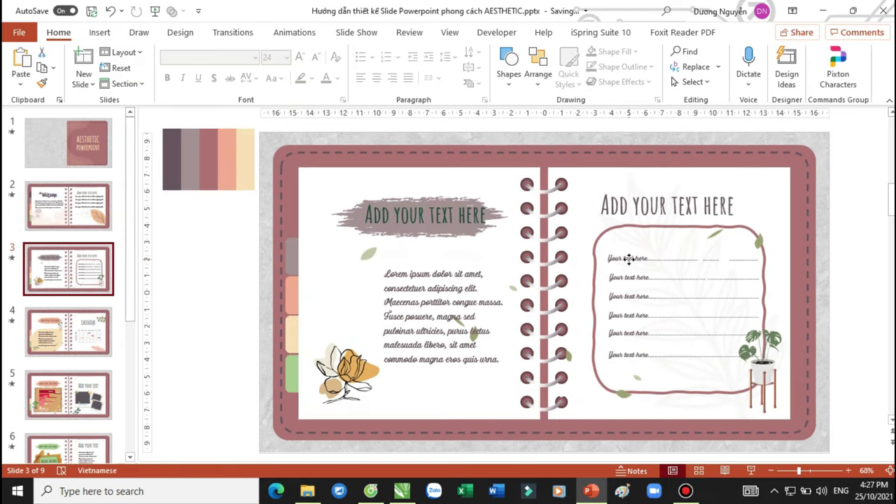
pyautogui.click(630, 258)
pyautogui.moveTo(857, 240); pyautogui.dragTo(571, 383)
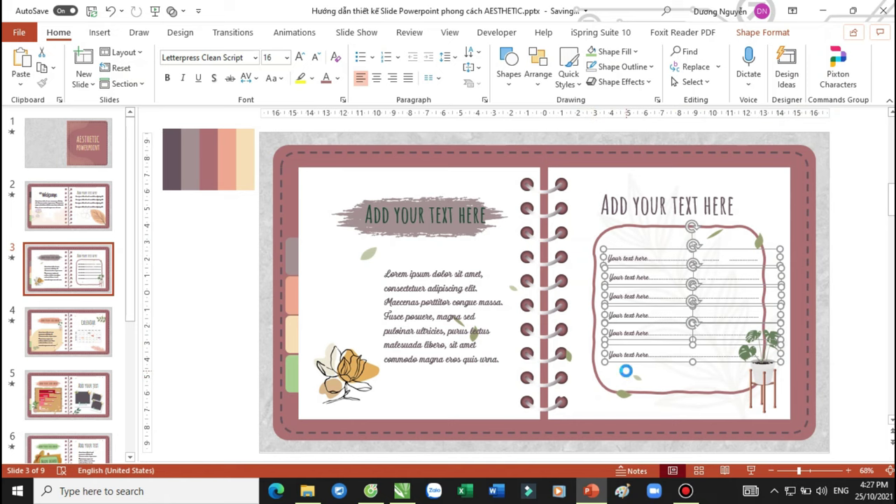
# Paste the lines onto slide 9 and place them under the ADD YOUR TEXT HERE heading.
pyautogui.scroll(-5, 87, 357)
pyautogui.click(77, 413)
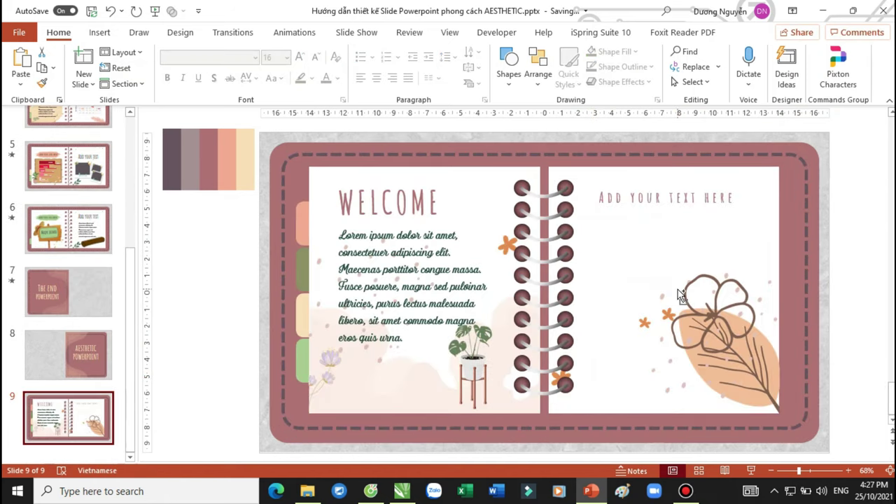
pyautogui.hotkey('ctrl', 'v')
pyautogui.moveTo(629, 249); pyautogui.dragTo(618, 220)
# Apply a near-full transparency preset to the large flower drawing on the right page.
pyautogui.click(723, 354)
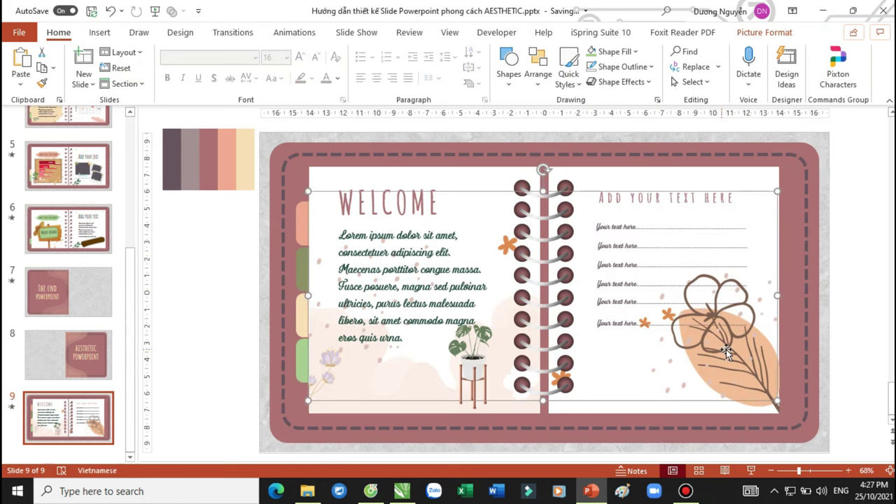
pyautogui.click(819, 334)
pyautogui.click(698, 359)
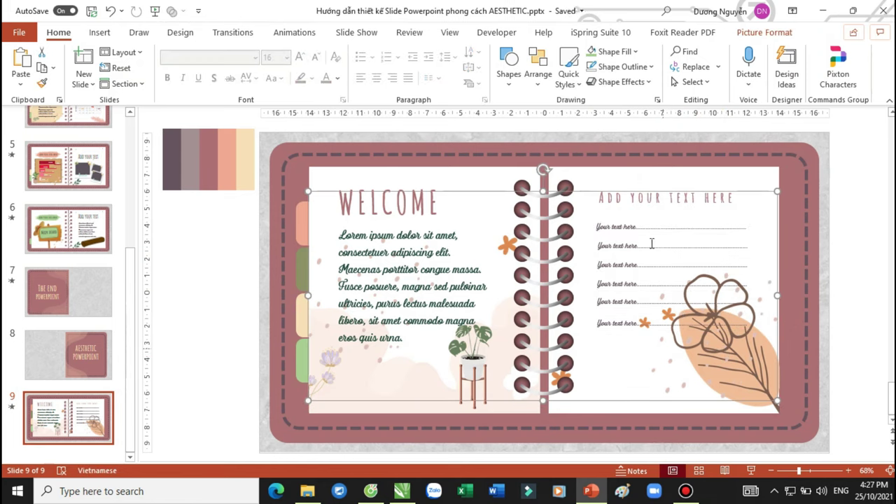
pyautogui.click(767, 33)
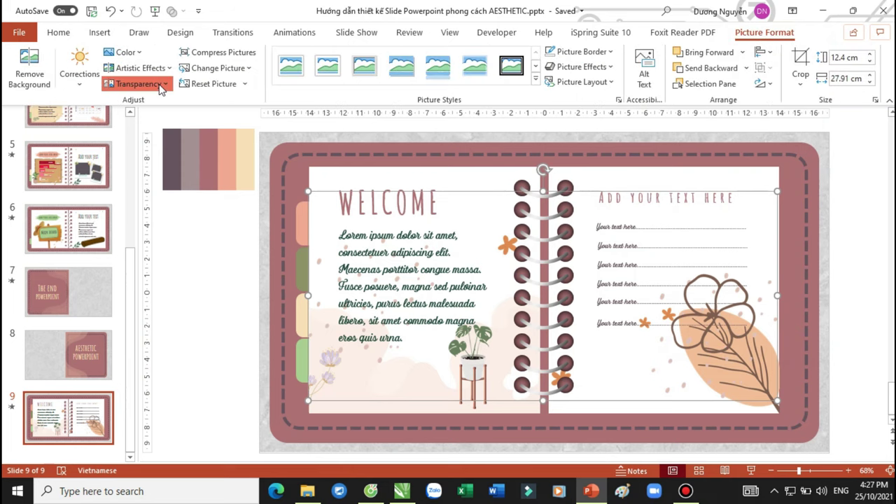
pyautogui.click(140, 83)
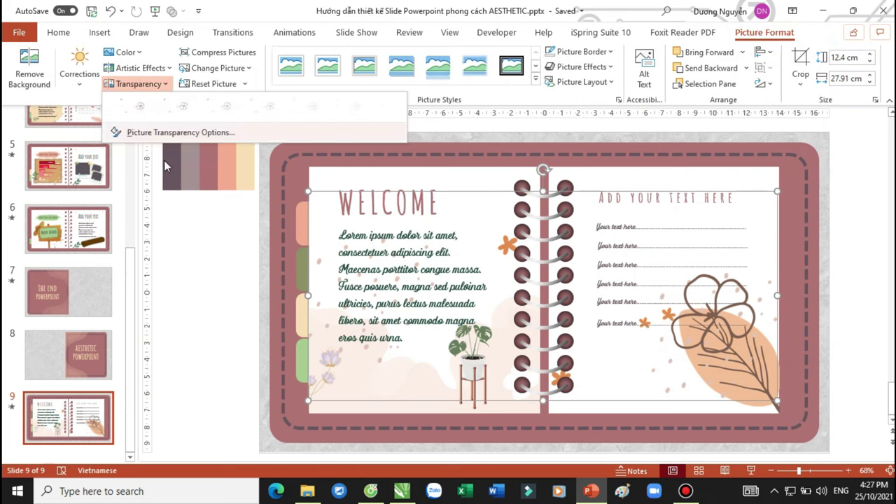
pyautogui.click(375, 112)
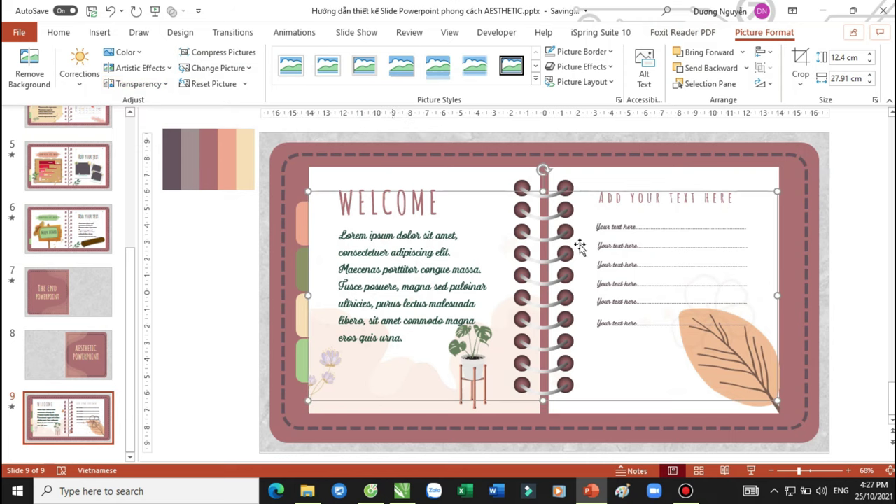
pyautogui.click(866, 296)
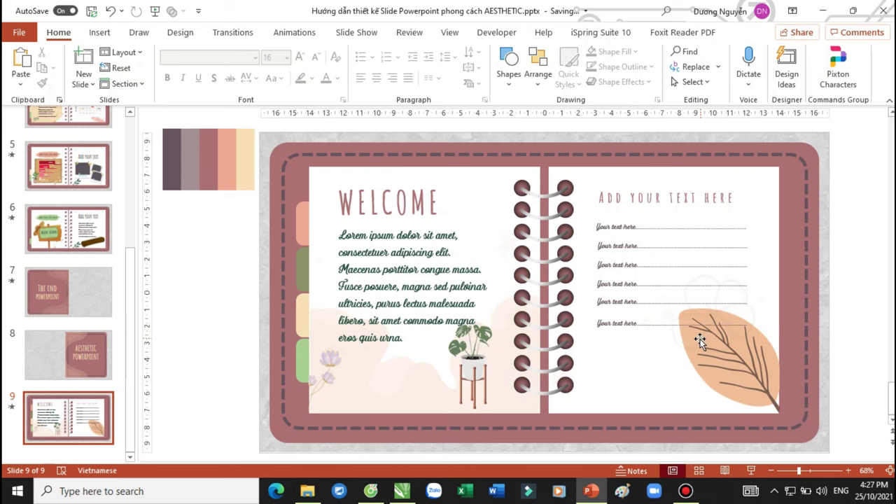
# Draw a rounded rectangle over the right page's writing lines, widening it slightly leftward.
pyautogui.scroll(4, 62, 181)
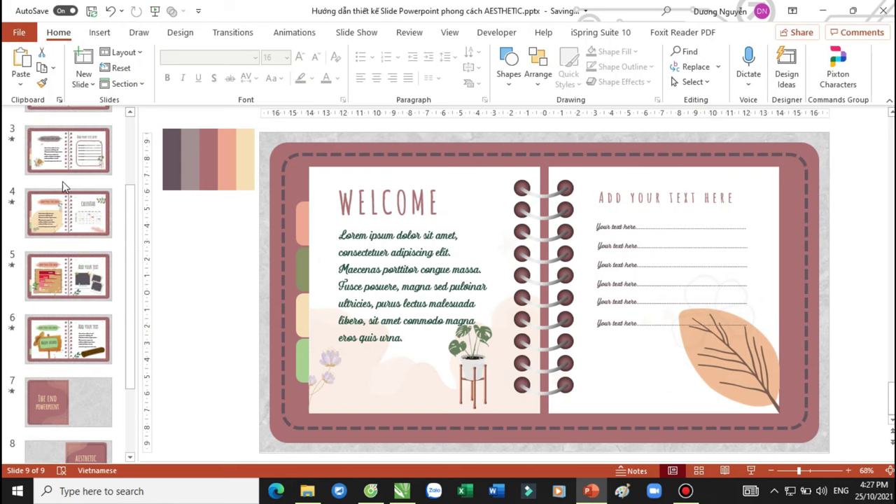
pyautogui.click(89, 150)
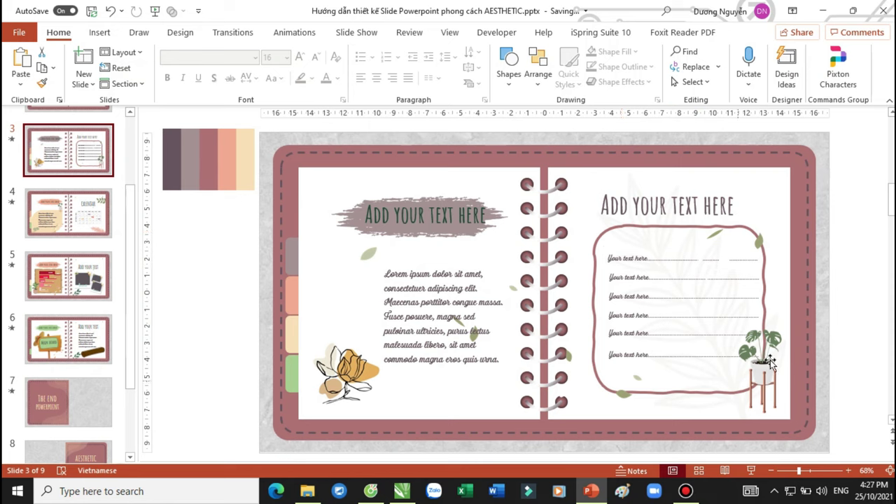
pyautogui.scroll(-3, 114, 349)
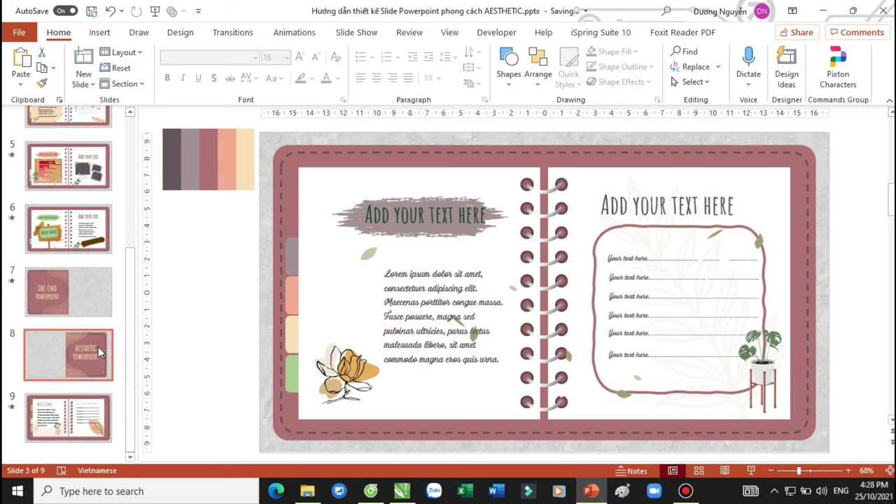
pyautogui.click(91, 419)
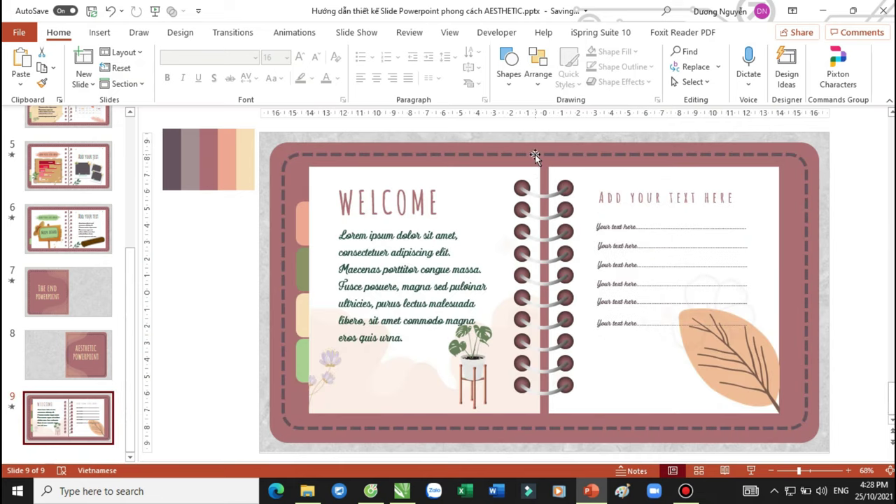
pyautogui.click(509, 70)
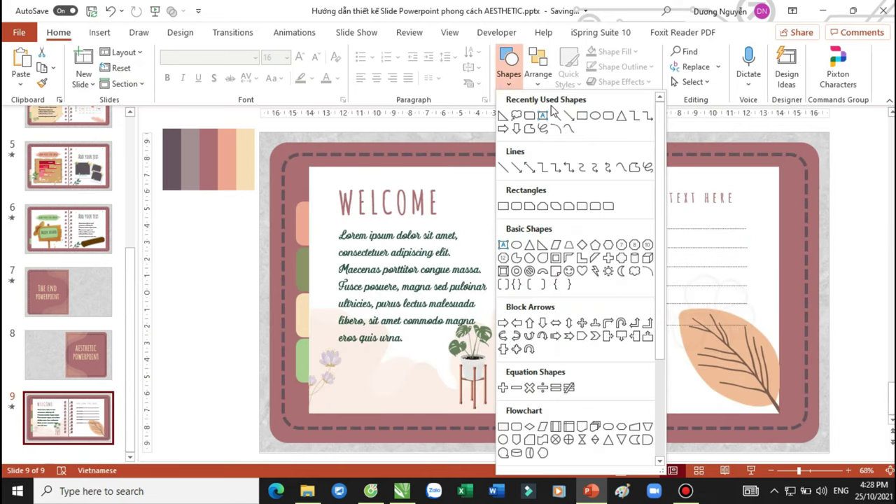
pyautogui.click(608, 114)
pyautogui.moveTo(589, 211); pyautogui.dragTo(767, 360)
pyautogui.moveTo(592, 286); pyautogui.dragTo(581, 283)
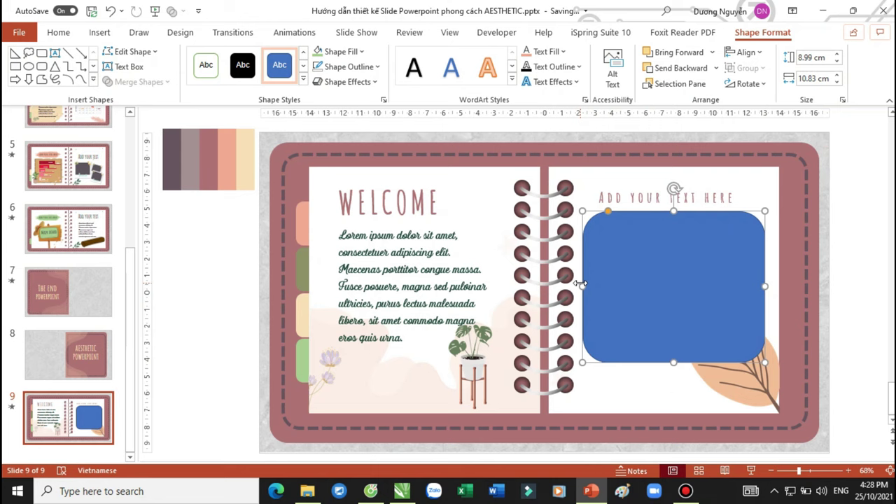
# Give the rectangle a Scribble sketched outline.
pyautogui.click(344, 73)
pyautogui.moveTo(381, 332)
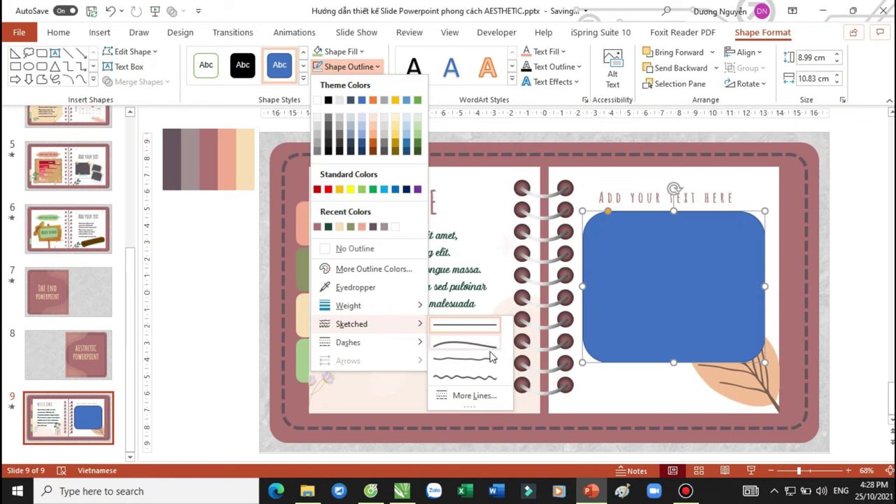
pyautogui.click(468, 381)
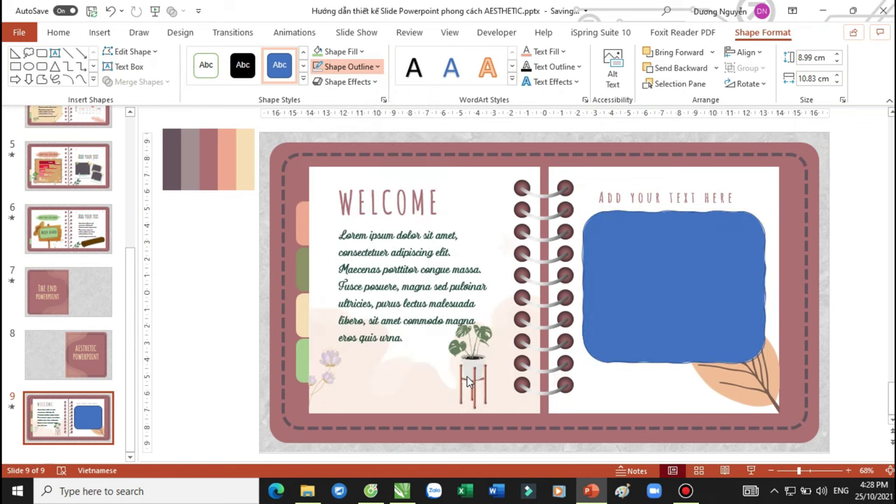
# Remove the rounded rectangle's blue fill and fill it with the recent beige colour.
pyautogui.click(346, 55)
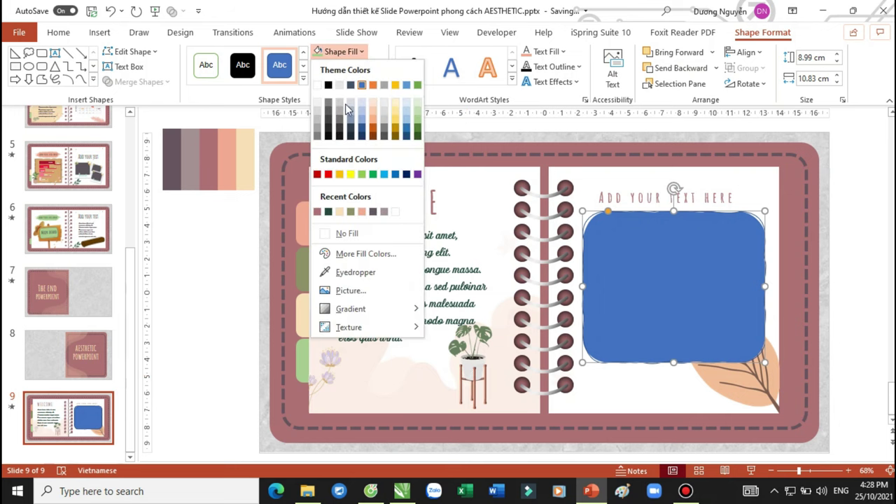
pyautogui.click(348, 234)
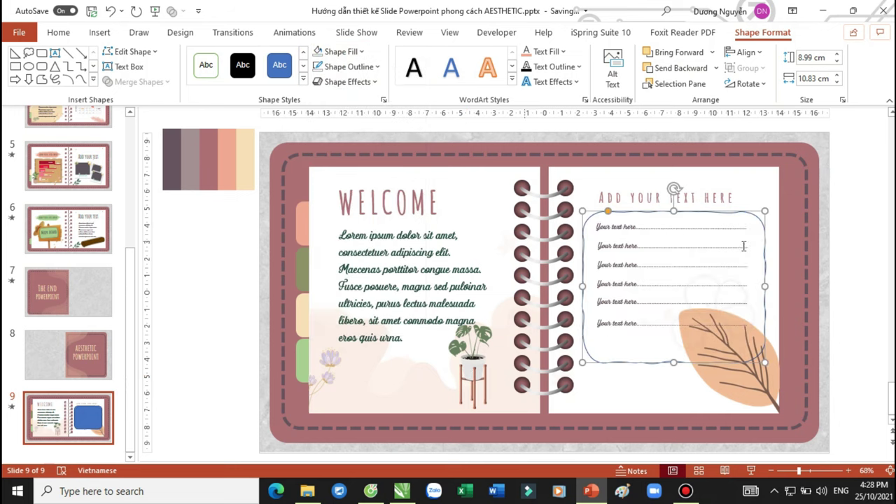
pyautogui.scroll(1, 760, 266)
pyautogui.scroll(2, 759, 266)
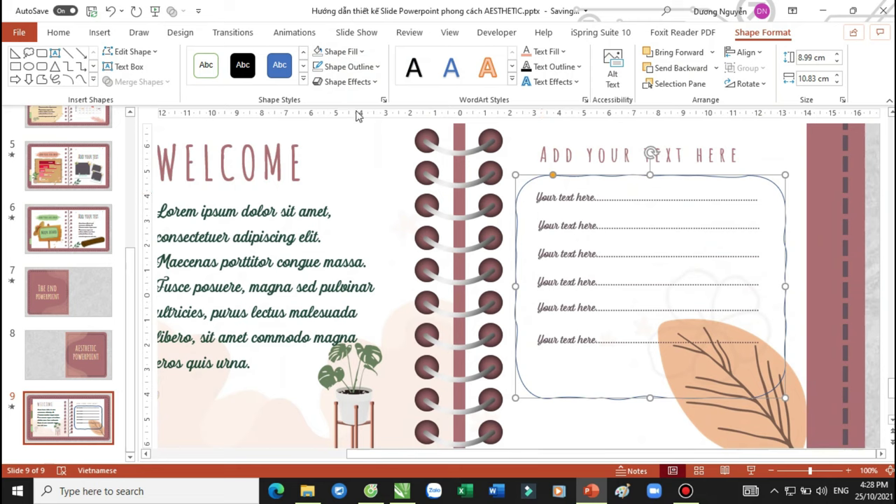
pyautogui.click(338, 55)
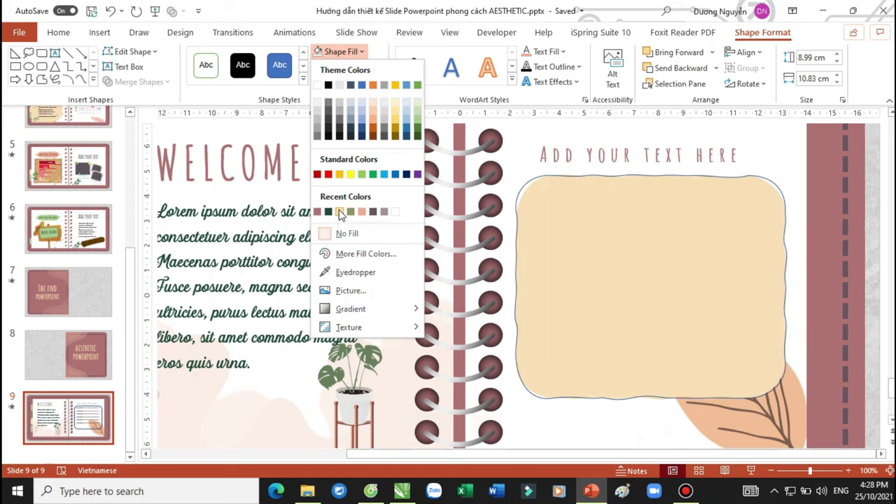
pyautogui.click(340, 212)
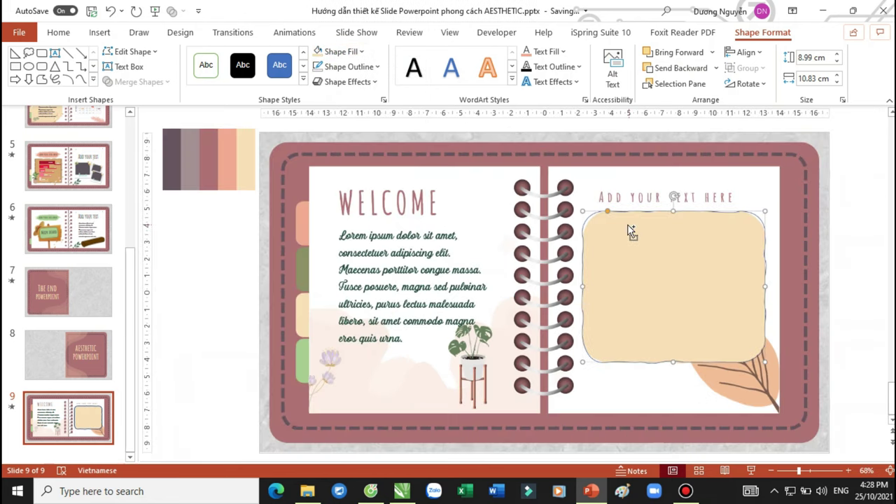
pyautogui.scroll(-3, 632, 230)
# Give the rectangle's outline the recent brown colour at a heavier weight.
pyautogui.click(347, 67)
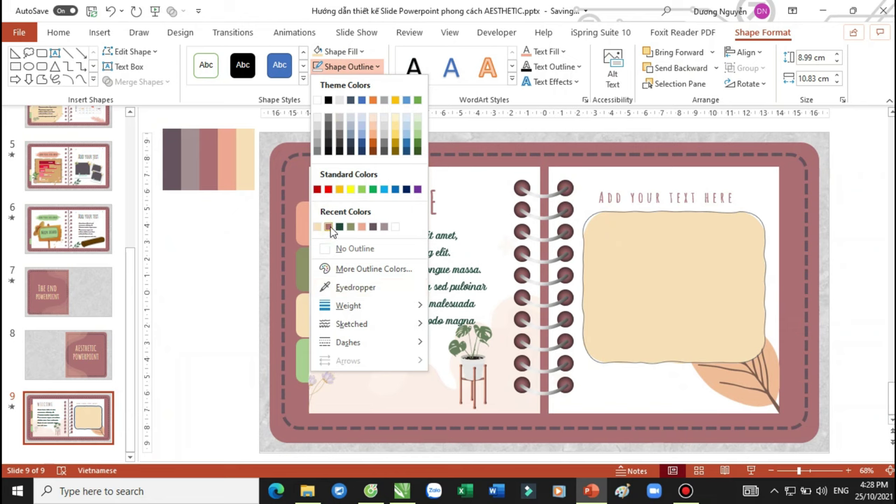
pyautogui.click(330, 229)
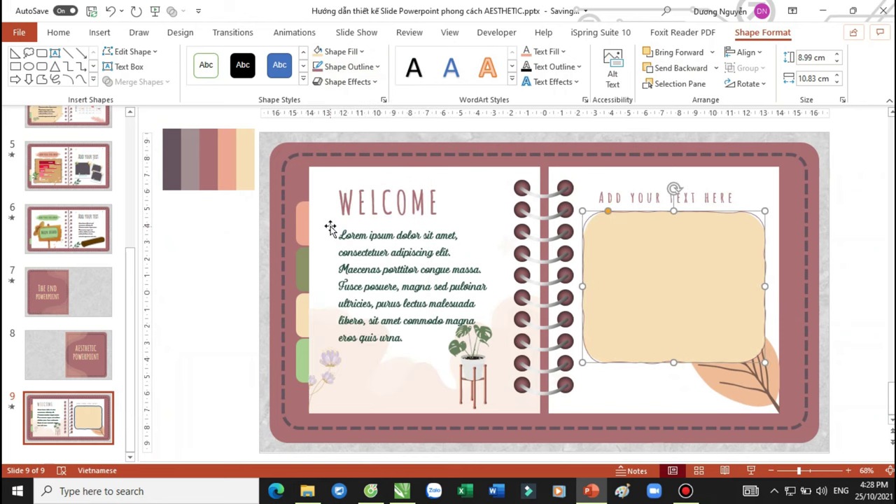
pyautogui.click(348, 66)
pyautogui.moveTo(356, 312)
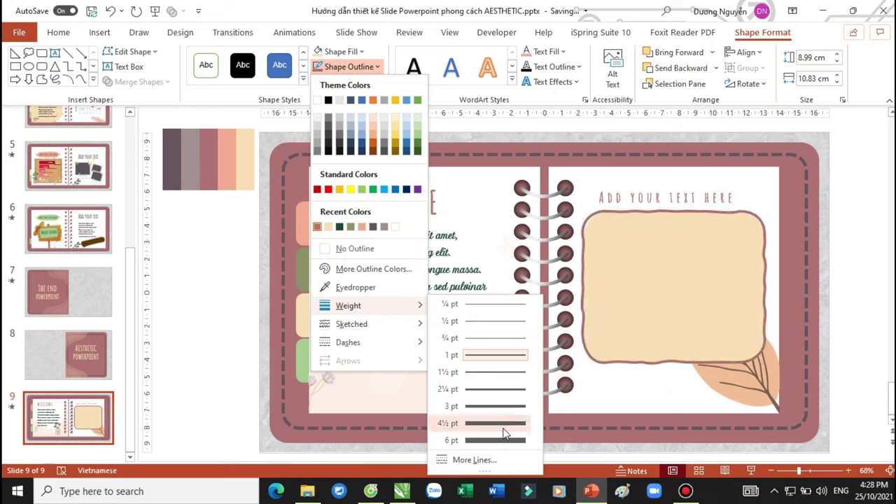
pyautogui.press('Escape')
pyautogui.press('Escape')
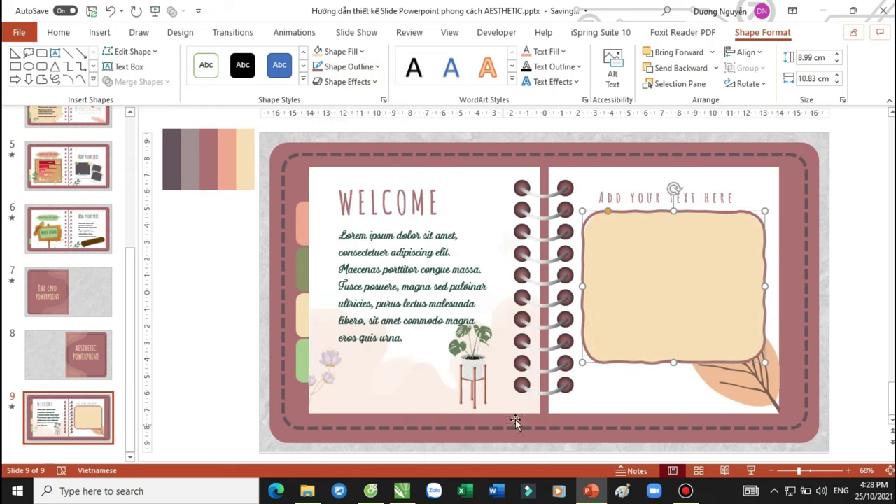
# Paste the 'Your text here' lines onto the beige box.
pyautogui.click(860, 231)
pyautogui.moveTo(858, 215); pyautogui.dragTo(561, 359)
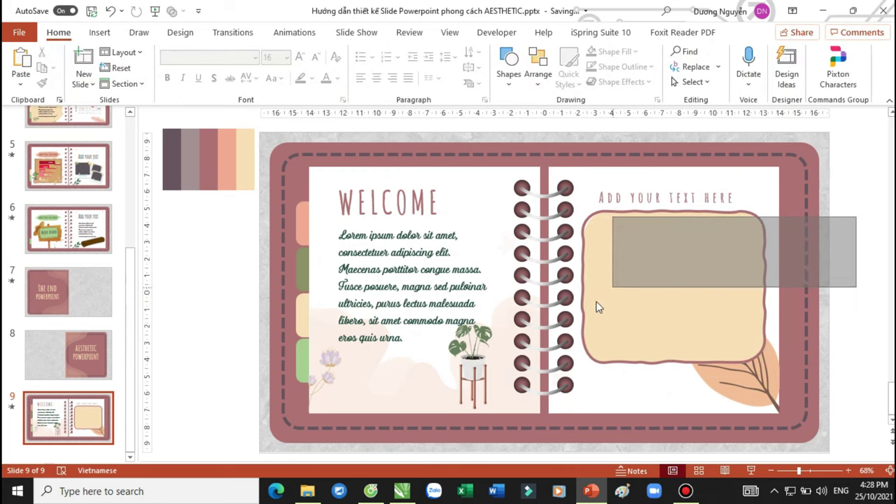
pyautogui.hotkey('ctrl', 'v')
# Cut and paste the leaf picture to bring it in front, then shrink it into the panel's corner.
pyautogui.click(770, 371)
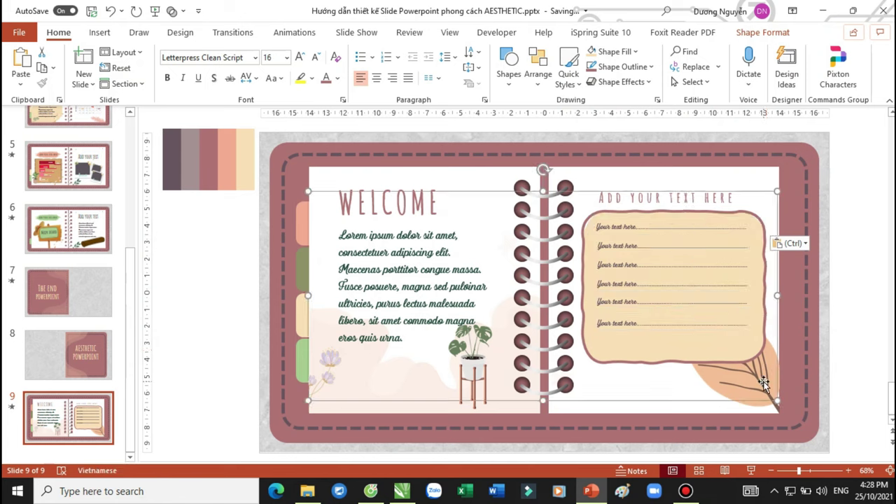
pyautogui.click(777, 404)
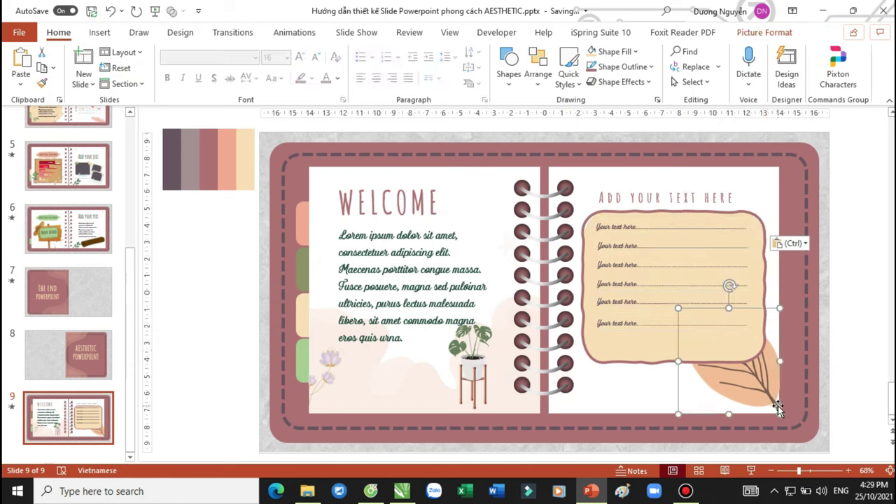
pyautogui.hotkey('ctrl', 'x')
pyautogui.hotkey('ctrl', 'v')
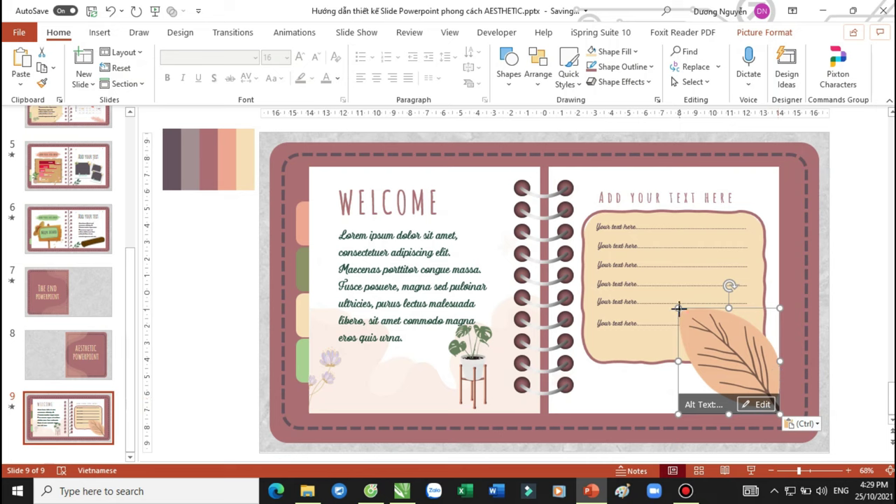
pyautogui.moveTo(678, 309); pyautogui.dragTo(697, 327)
pyautogui.click(843, 327)
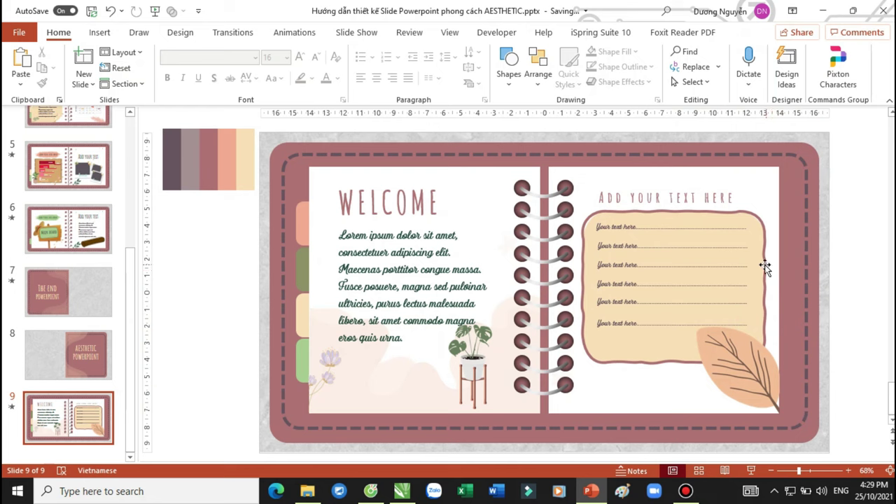
pyautogui.click(462, 267)
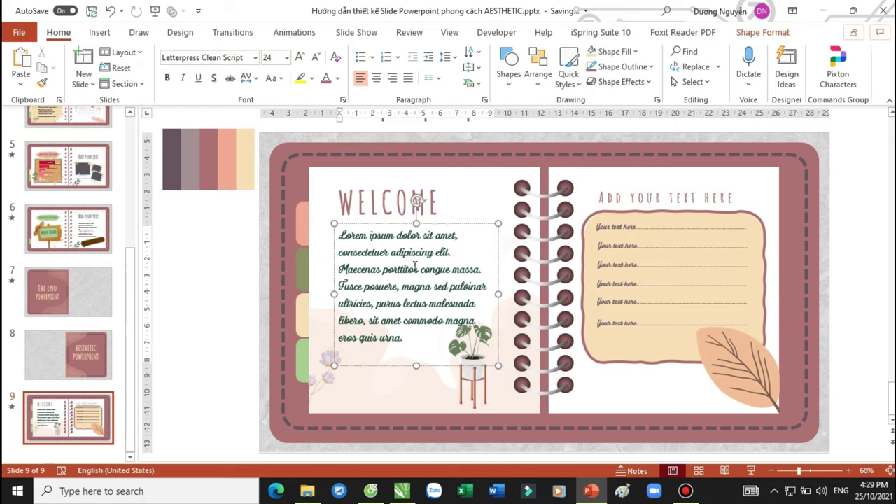
# Colour all the Lorem ipsum paragraph text mauve.
pyautogui.hotkey('ctrl', 'a')
pyautogui.click(327, 79)
pyautogui.click(238, 307)
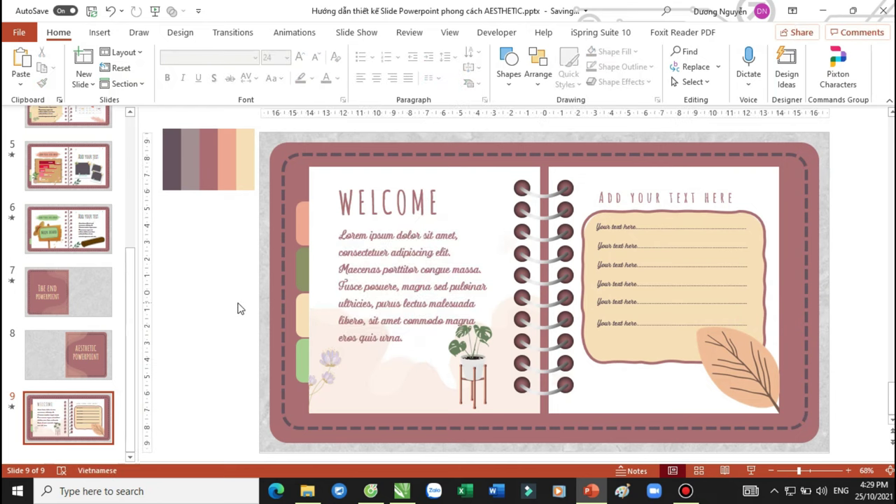
# Shrink the potted plant picture and preview the slide full screen.
pyautogui.click(472, 364)
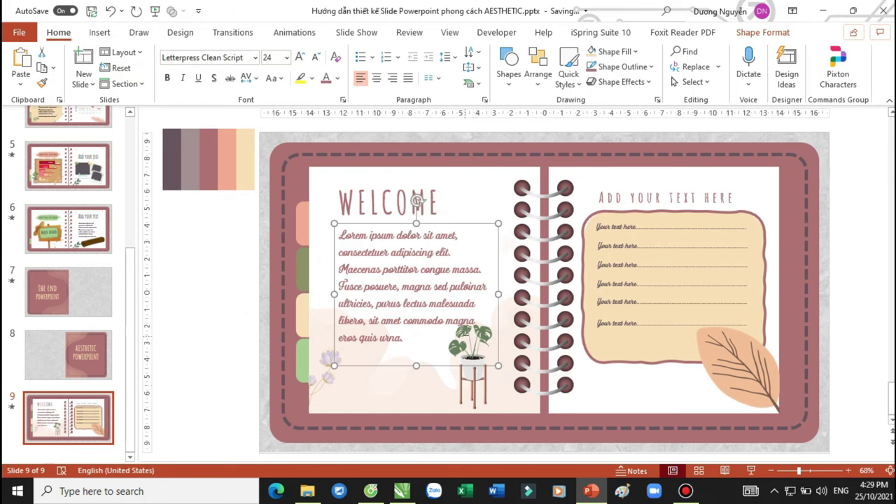
pyautogui.click(475, 387)
pyautogui.moveTo(437, 310); pyautogui.dragTo(446, 322)
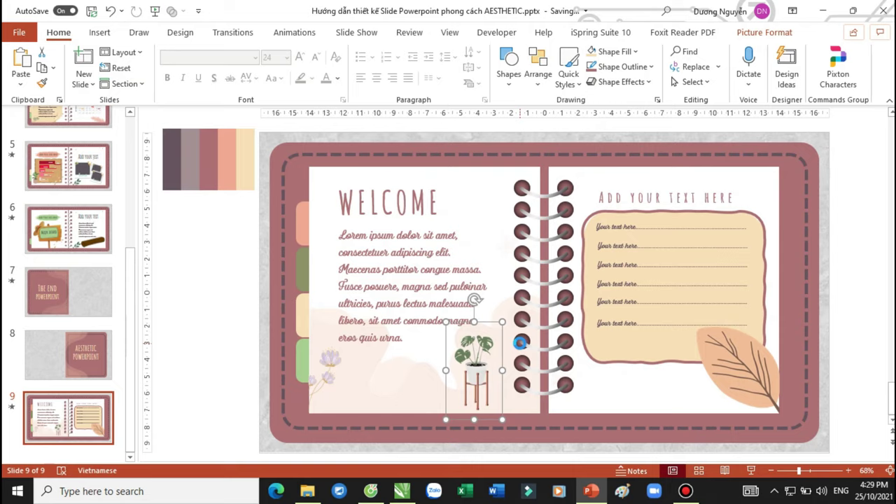
pyautogui.hotkey('shift', 'F5')
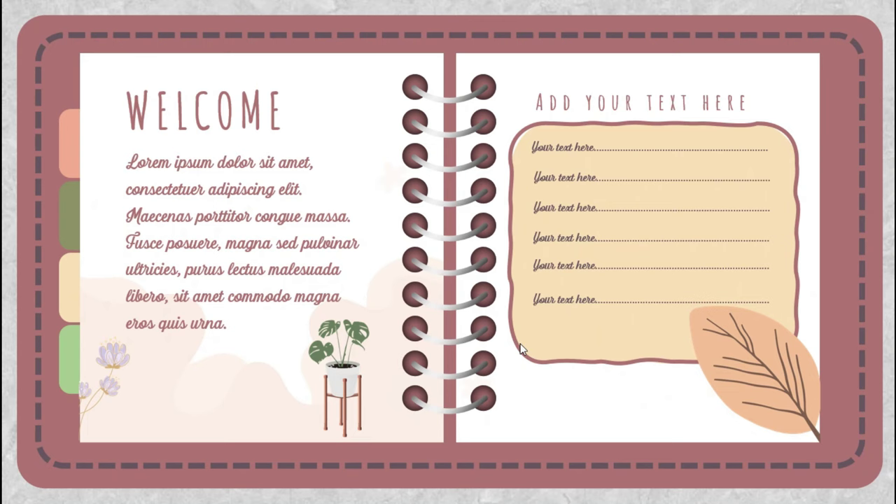
pyautogui.press('Escape')
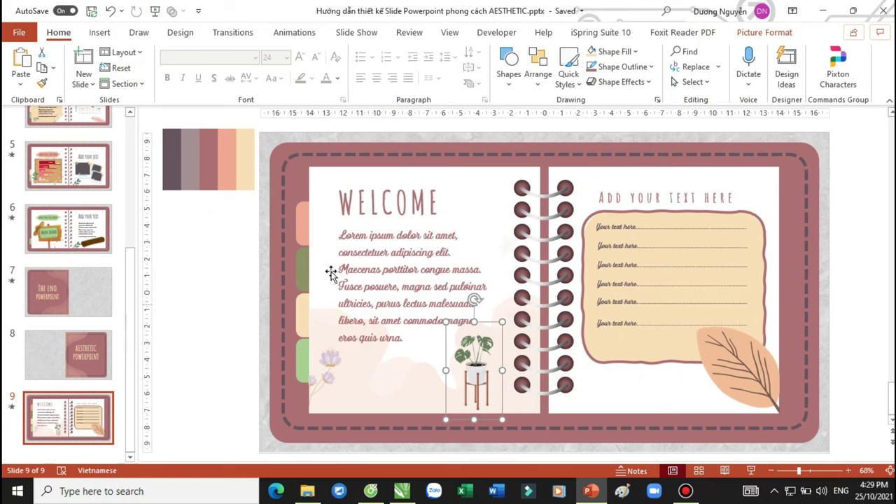
# Give the WELCOME title a Wipe from Left entrance starting With Previous.
pyautogui.click(359, 203)
pyautogui.click(365, 182)
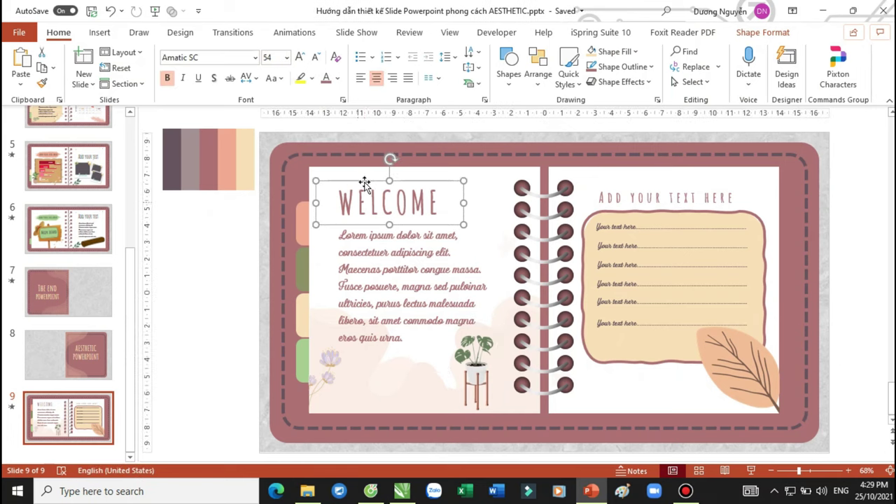
pyautogui.click(302, 37)
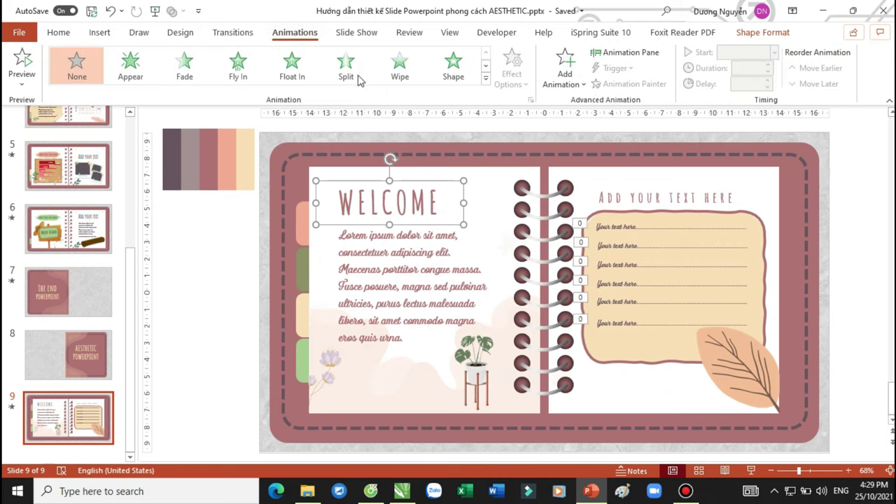
pyautogui.click(390, 74)
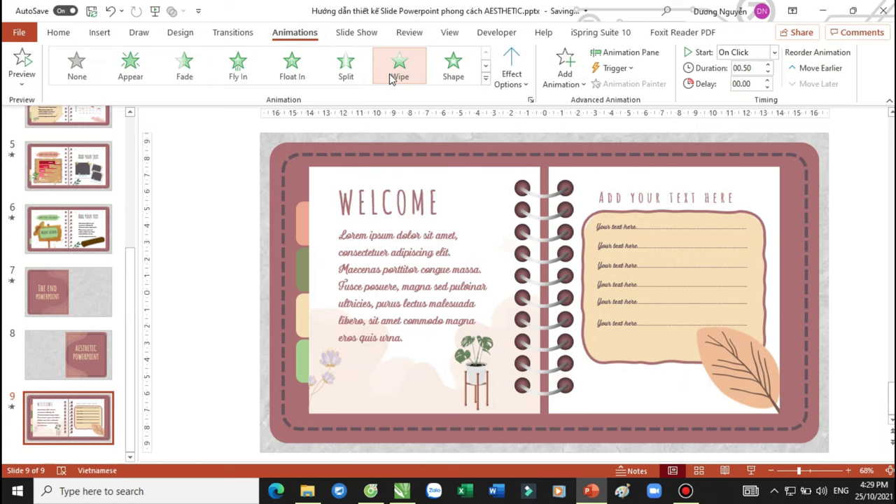
pyautogui.click(511, 74)
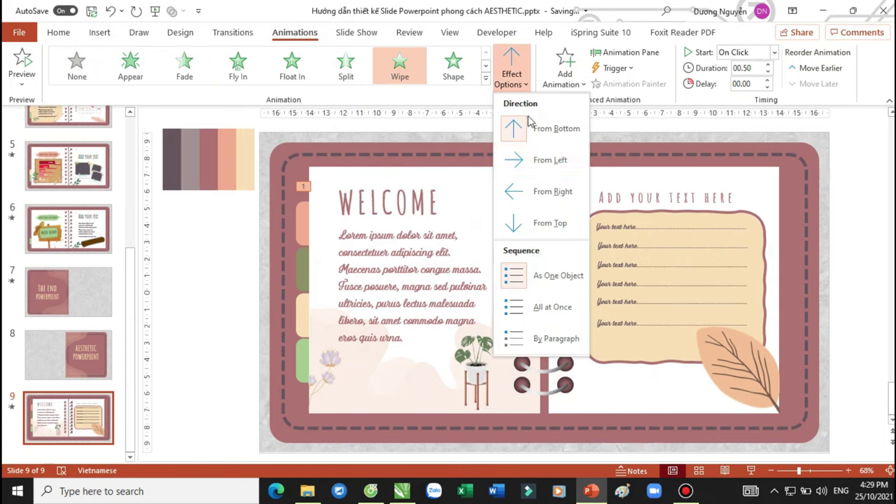
pyautogui.click(553, 191)
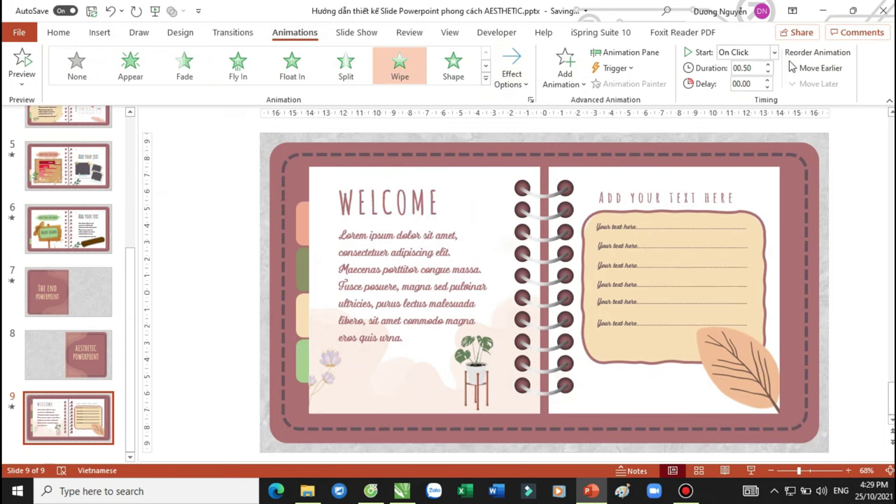
pyautogui.click(774, 52)
pyautogui.click(743, 75)
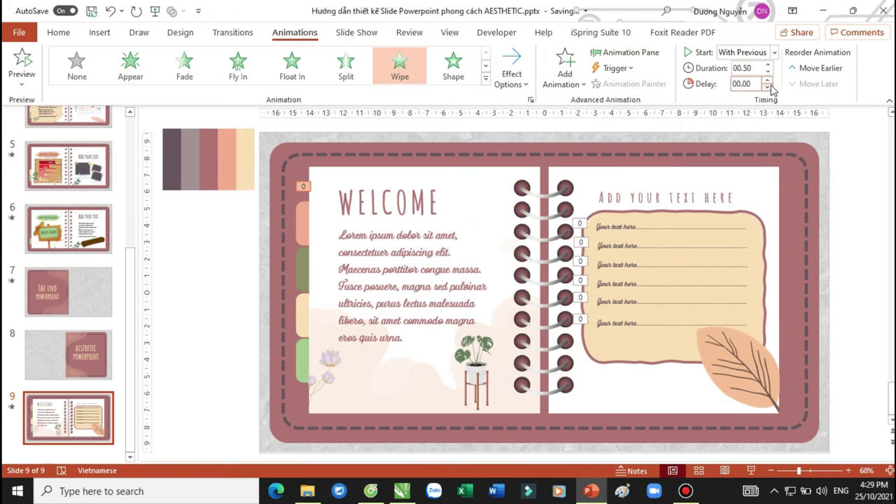
# Set the title's wipe to animate text By word in Effect Options.
pyautogui.click(629, 55)
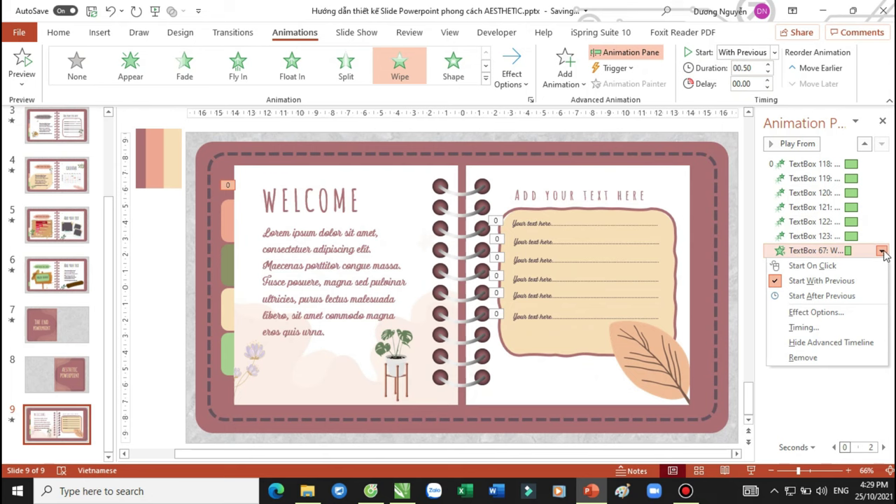
pyautogui.click(819, 312)
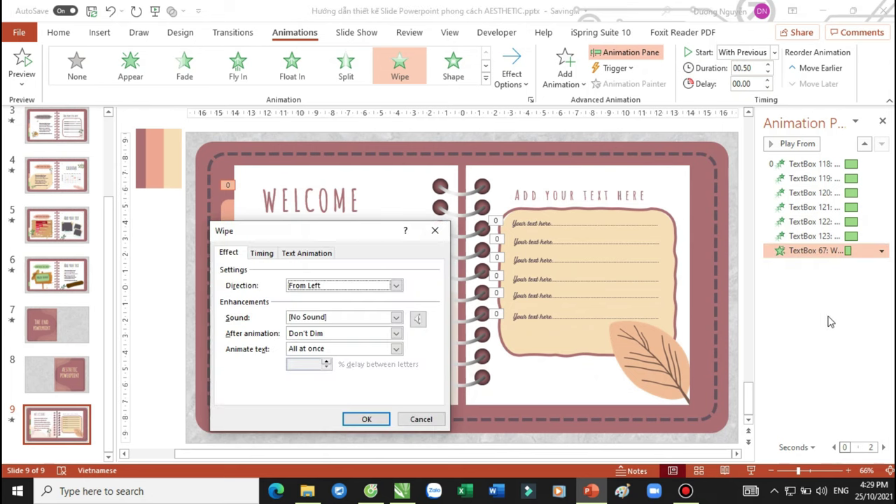
pyautogui.click(396, 350)
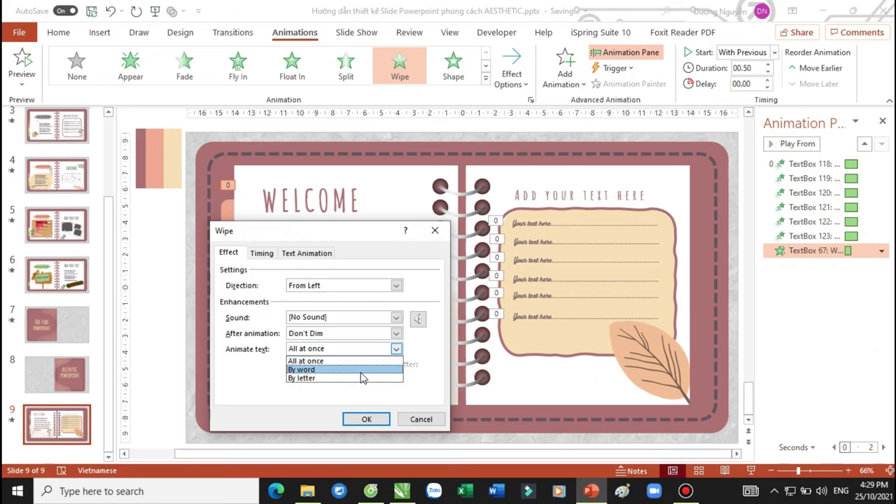
pyautogui.click(361, 371)
pyautogui.click(366, 418)
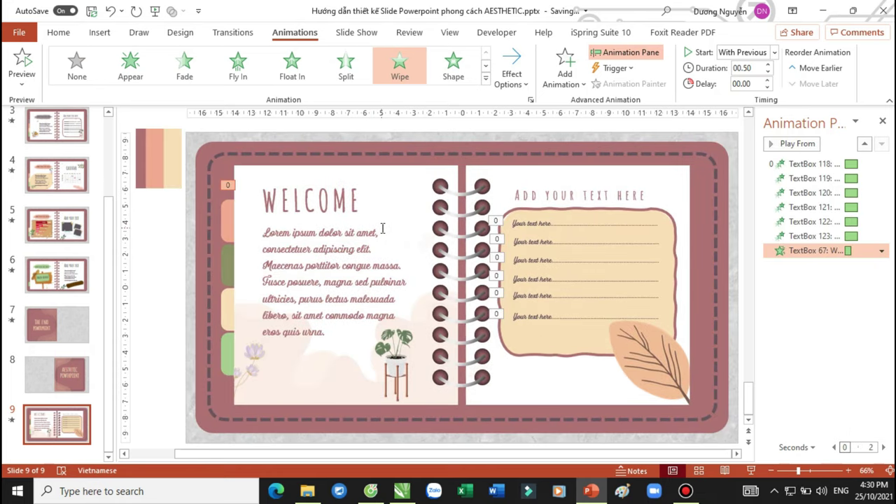
pyautogui.click(342, 243)
pyautogui.click(354, 221)
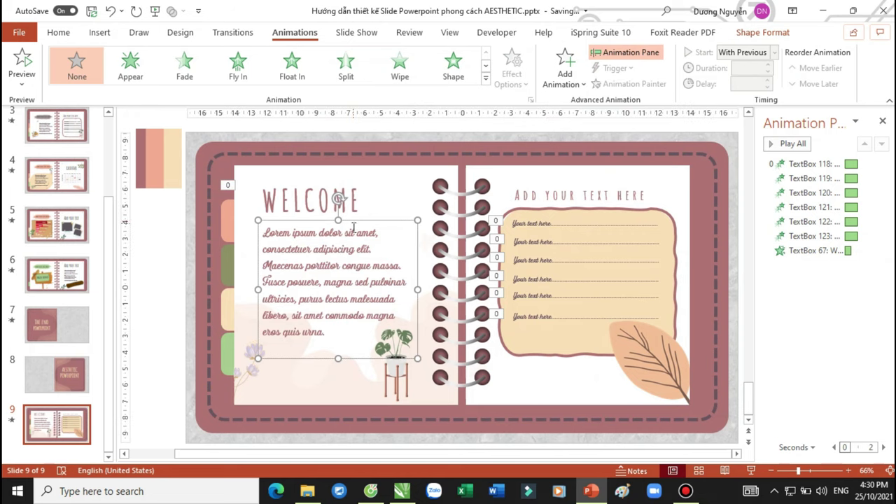
# Apply Float In to the Lorem ipsum paragraph, starting With Previous, and preview the slide.
pyautogui.click(292, 63)
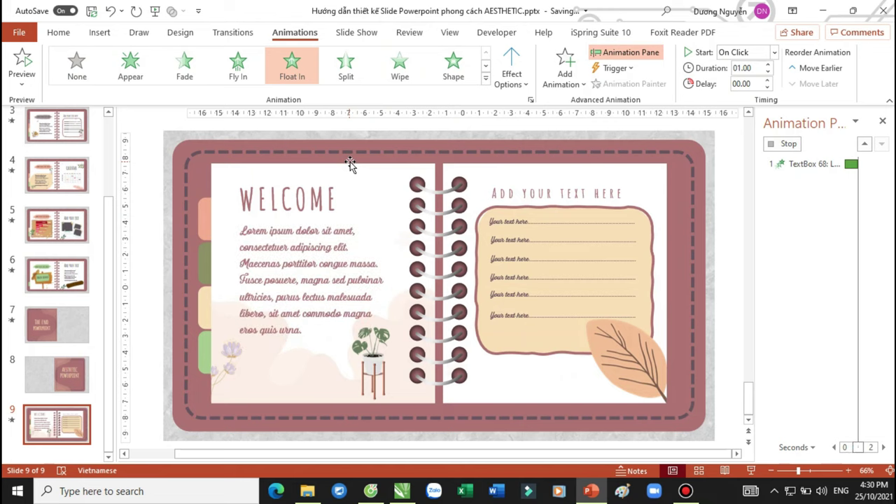
pyautogui.click(775, 52)
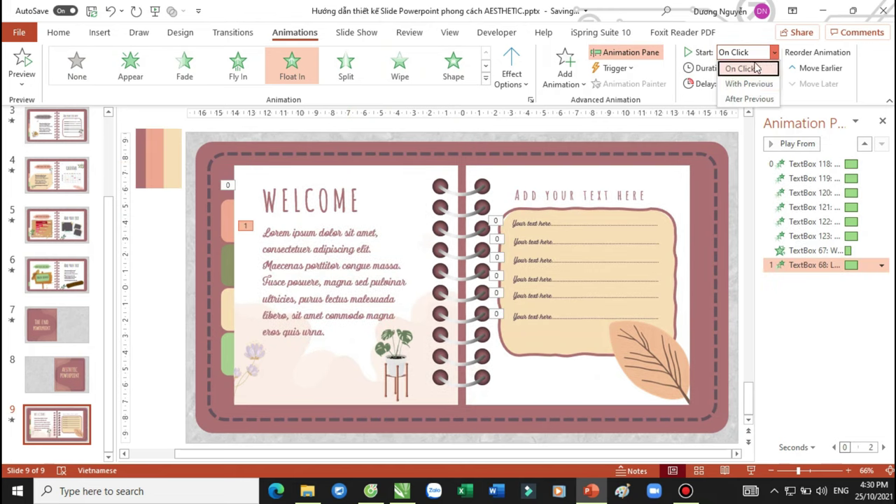
pyautogui.click(744, 83)
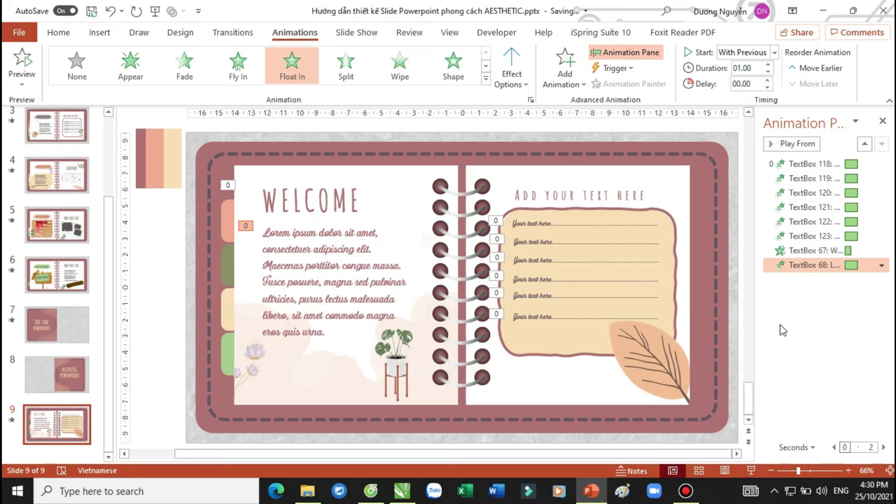
pyautogui.hotkey('shift', 'F5')
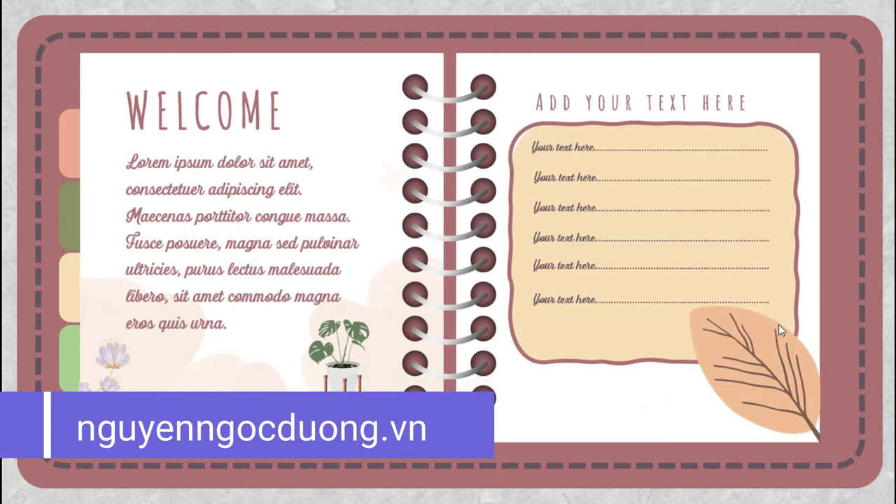
pyautogui.press('Escape')
# Use Animation Painter to copy the WELCOME wipe onto the ADD YOUR TEXT HERE heading.
pyautogui.click(353, 201)
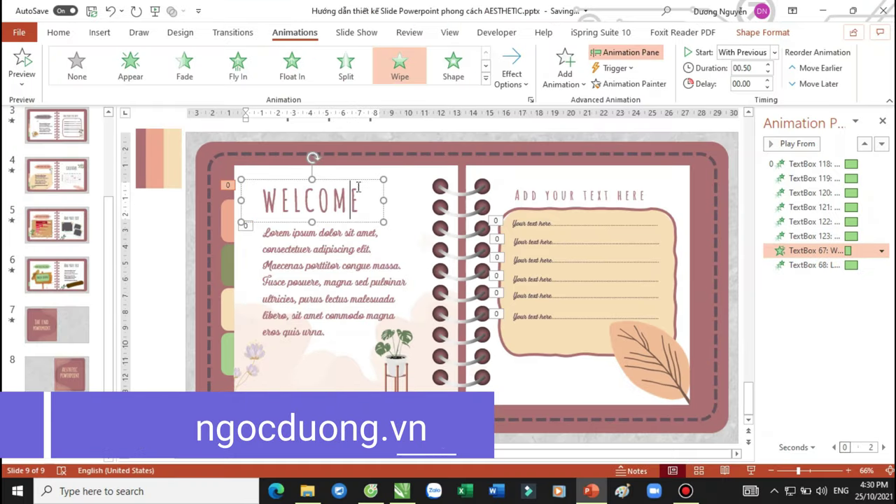
pyautogui.click(360, 179)
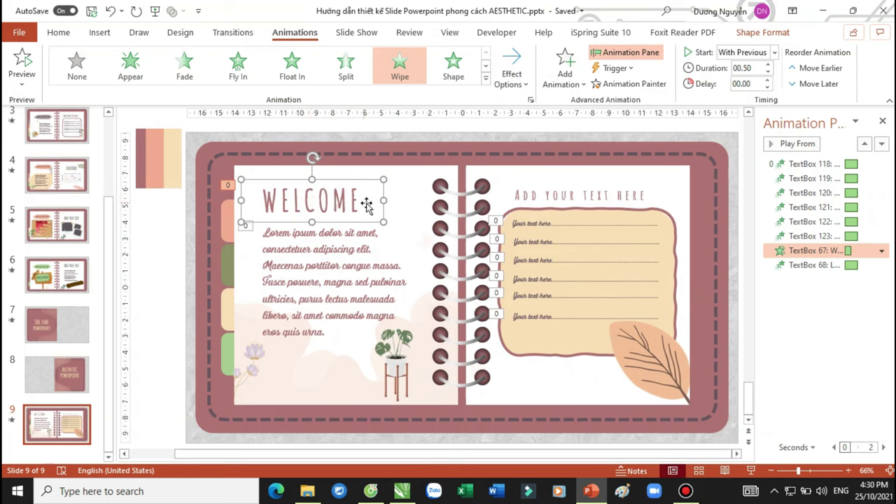
pyautogui.click(636, 85)
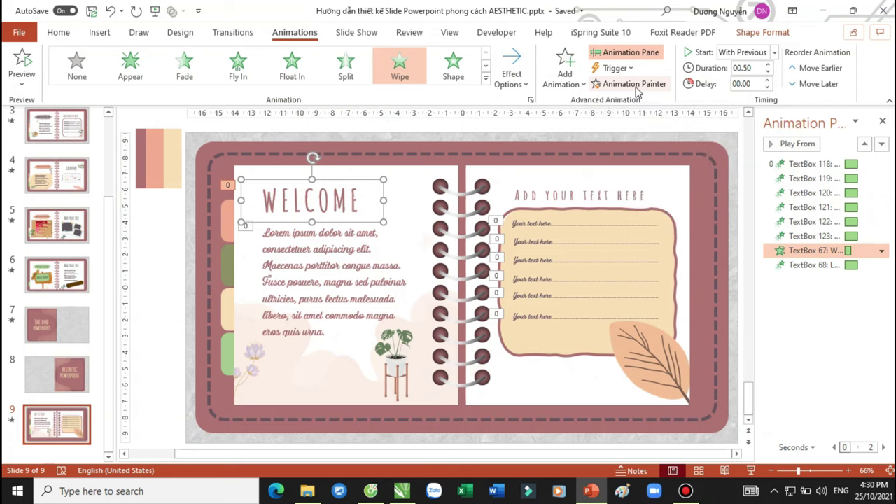
pyautogui.click(568, 202)
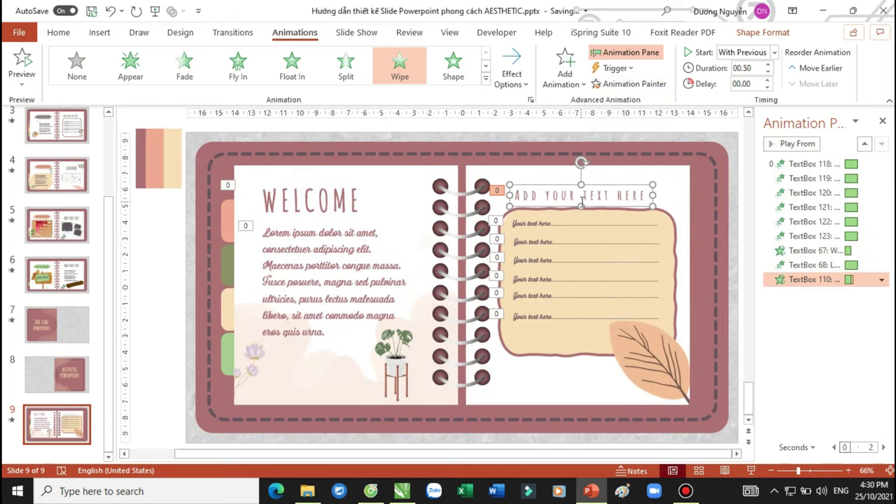
# Give the flower and plant pictures Float In entrances starting With Previous.
pyautogui.click(257, 352)
pyautogui.moveTo(267, 340); pyautogui.dragTo(343, 307)
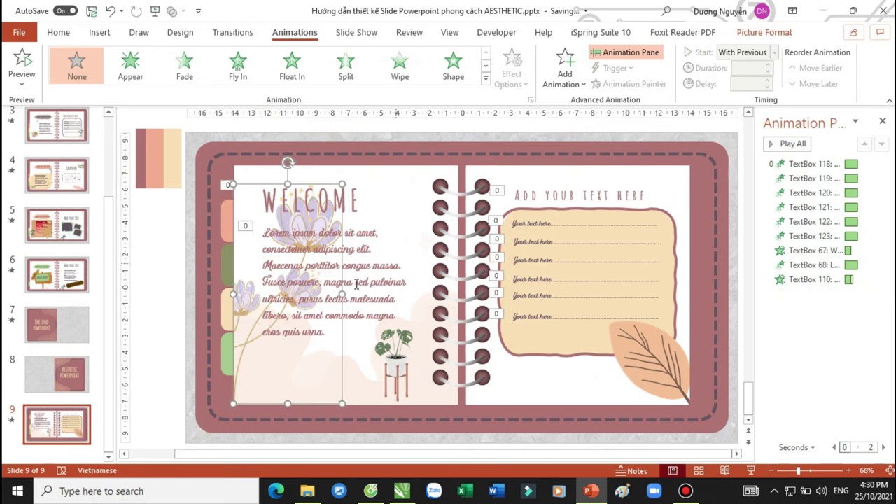
pyautogui.hotkey('ctrl', 'z')
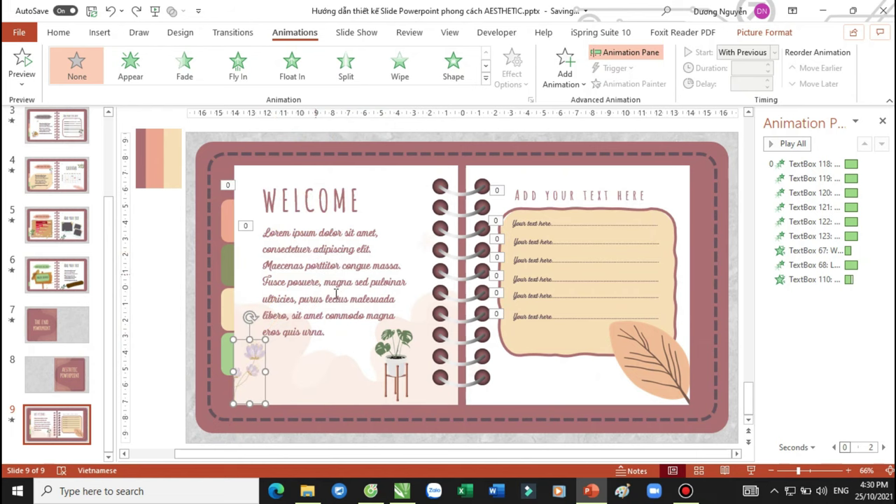
pyautogui.click(292, 65)
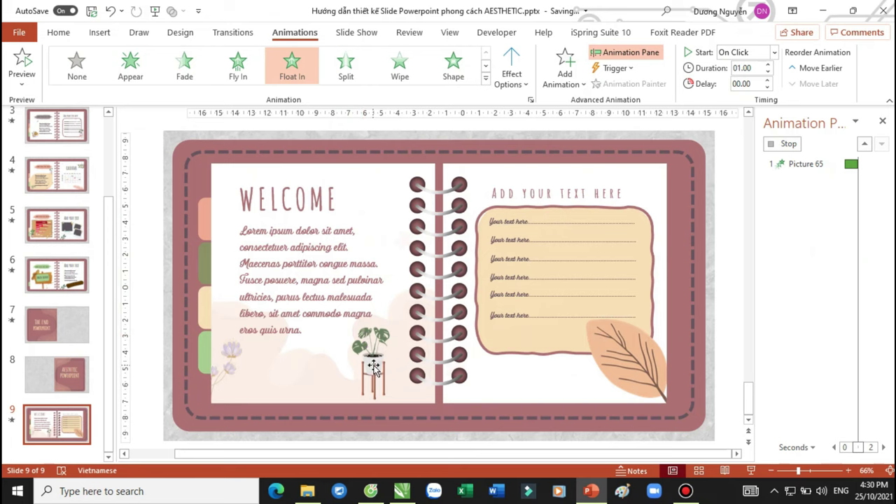
pyautogui.click(742, 51)
pyautogui.click(735, 81)
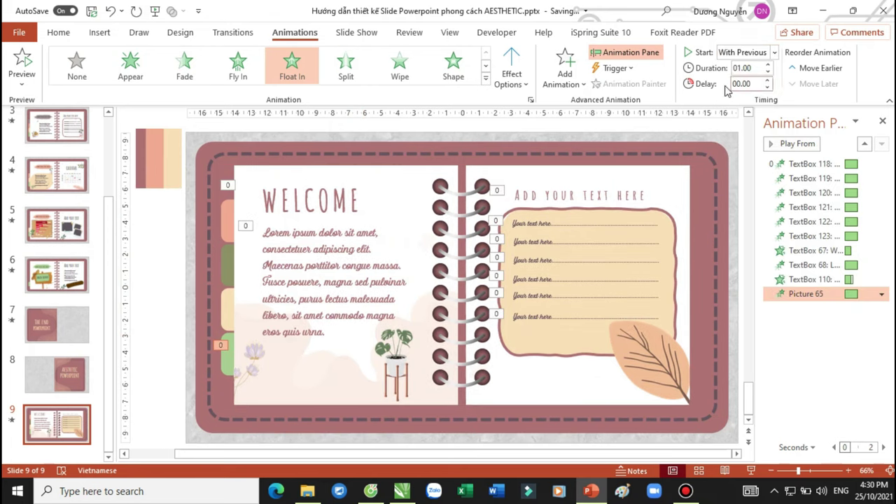
pyautogui.click(396, 366)
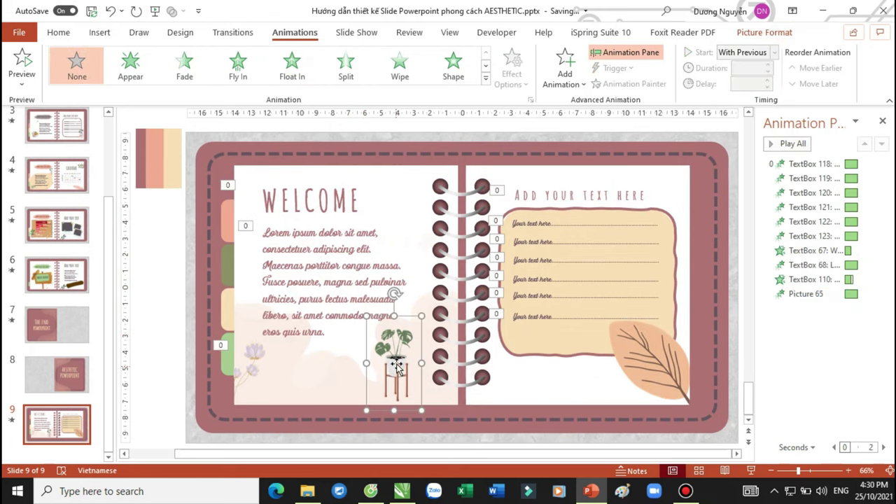
pyautogui.click(292, 65)
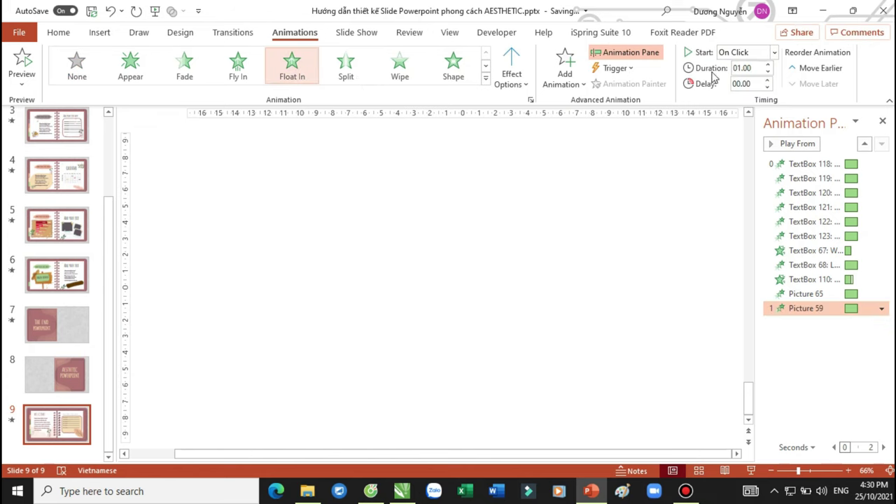
pyautogui.click(742, 52)
pyautogui.click(735, 77)
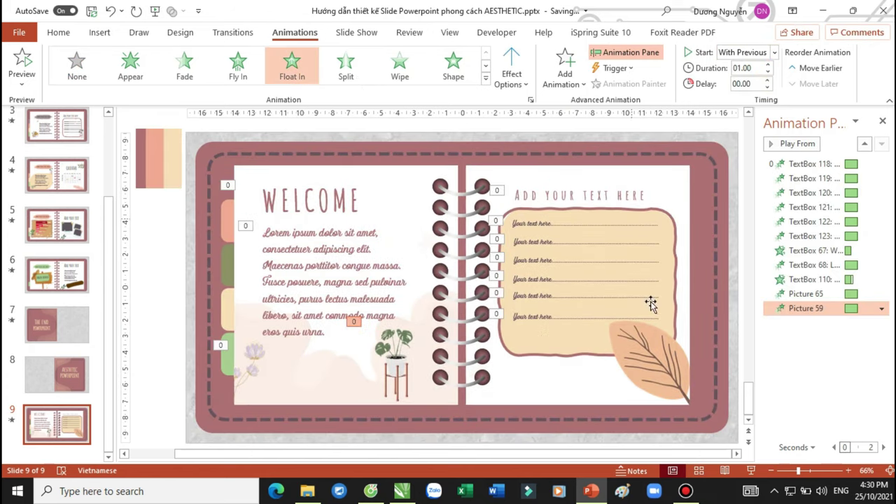
# Give the big leaf a Wipe entrance With Previous and preview the slide.
pyautogui.click(670, 378)
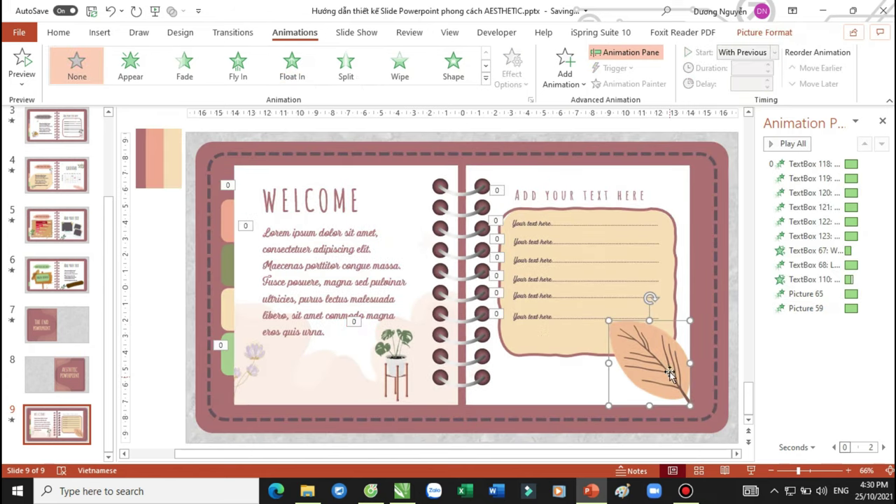
pyautogui.click(399, 70)
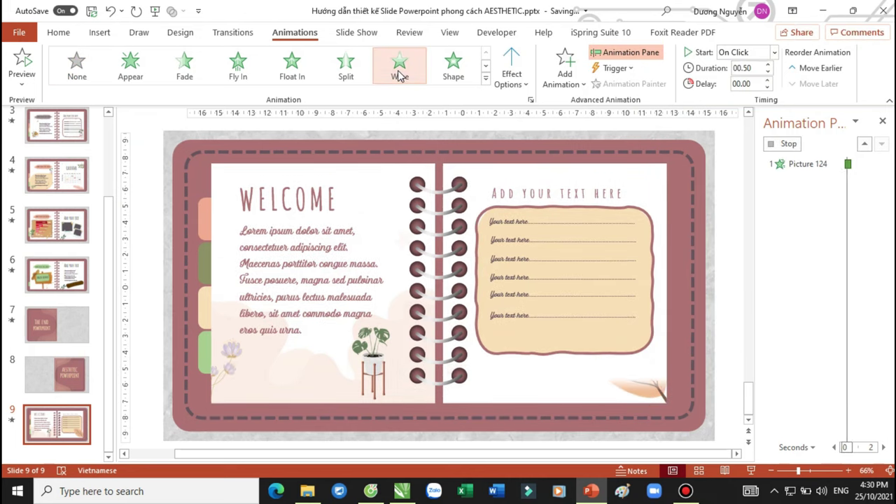
pyautogui.click(774, 51)
pyautogui.click(763, 89)
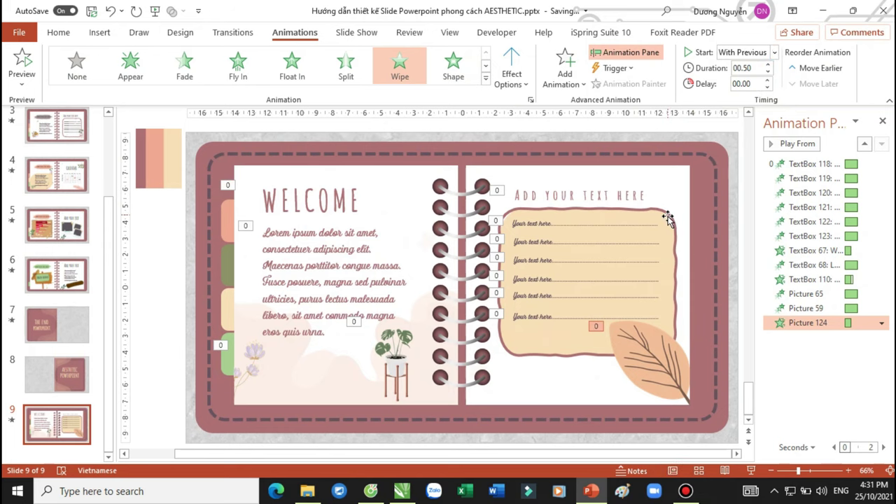
pyautogui.hotkey('shift', 'F5')
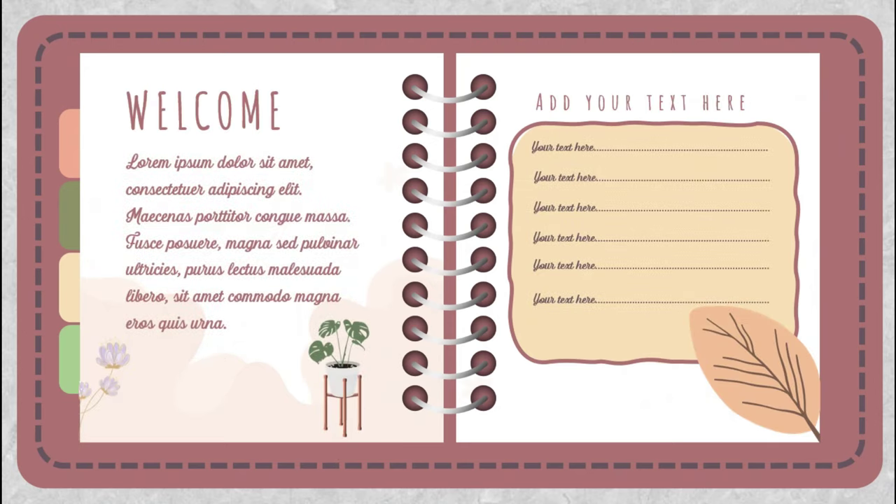
pyautogui.press('Escape')
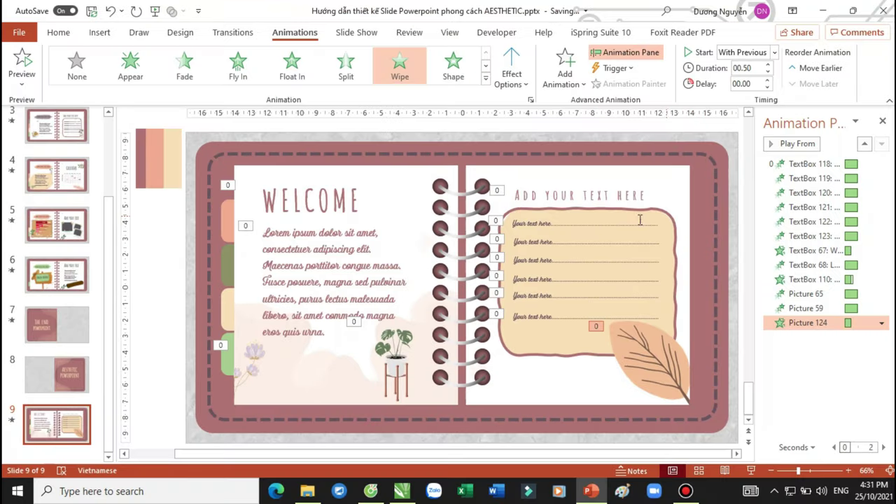
# Delay the plant's animation 0.50 s and the leaf's 0.25 s, preview, then show the Aesthetic folder.
pyautogui.click(251, 355)
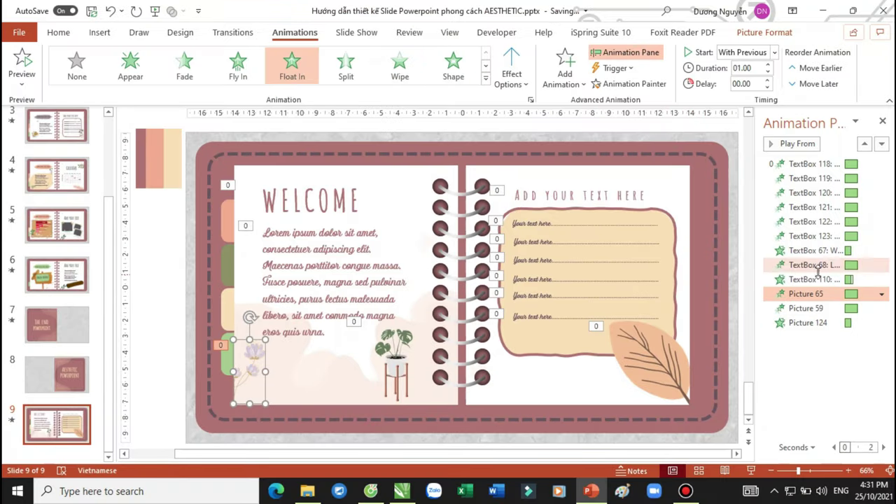
pyautogui.click(399, 362)
pyautogui.click(767, 80)
pyautogui.click(767, 80)
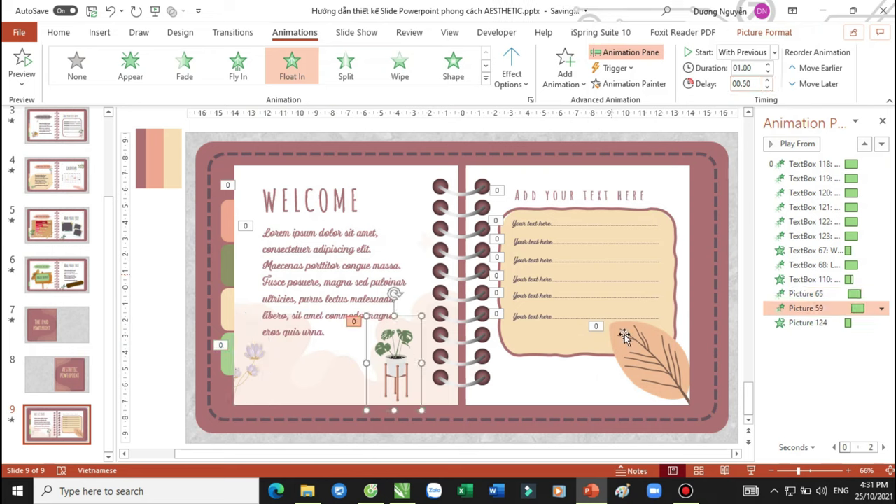
pyautogui.click(649, 369)
pyautogui.click(768, 80)
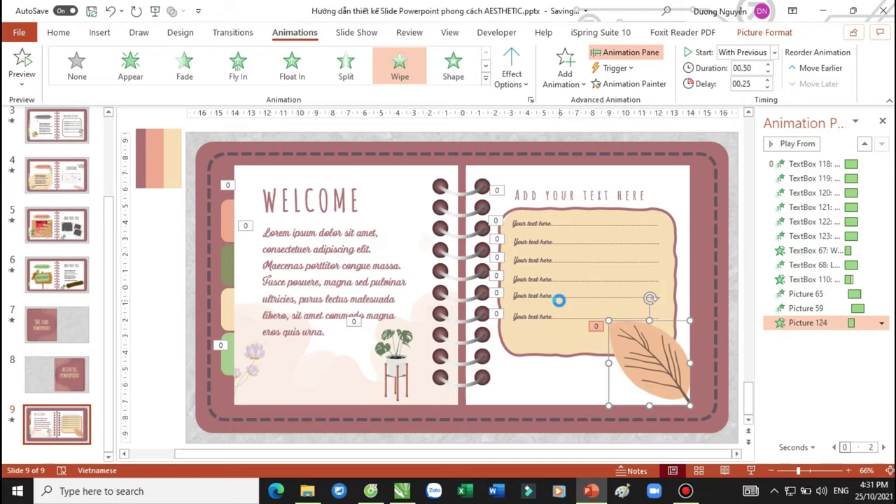
pyautogui.hotkey('shift', 'F5')
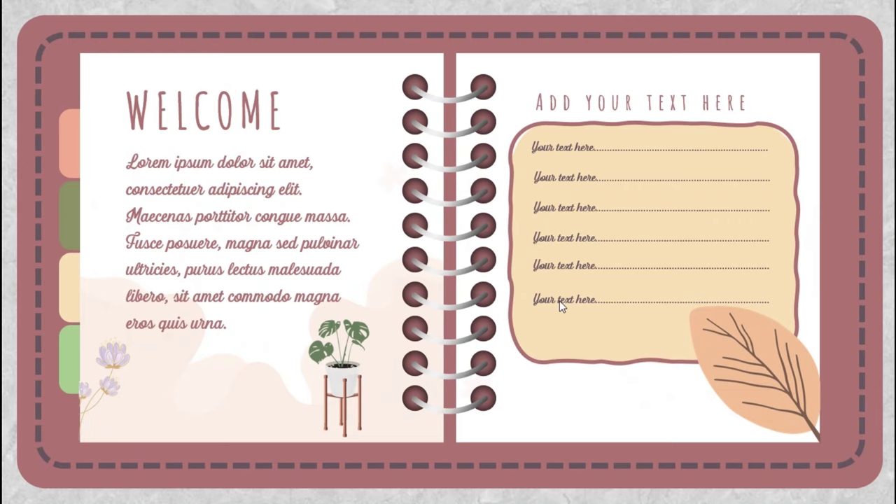
pyautogui.press('Escape')
pyautogui.moveTo(307, 490)
pyautogui.click(309, 434)
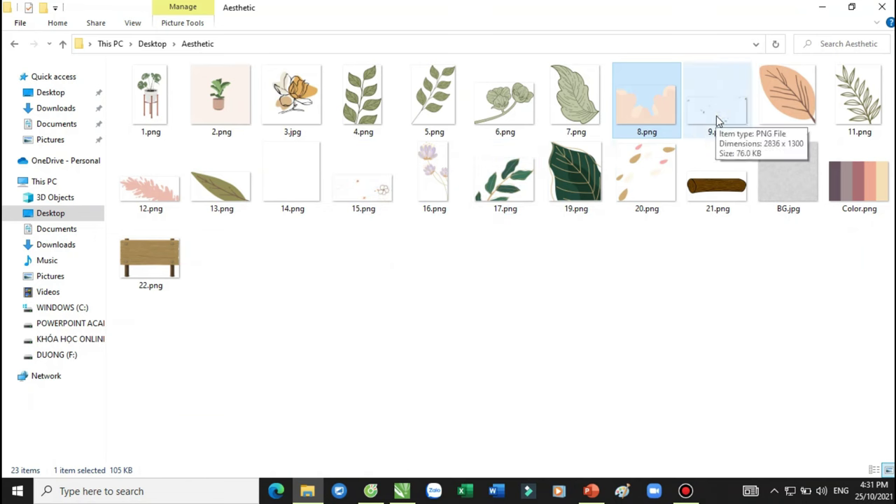
# Drag 9.png onto the slide and place leaf copies over the WELCOME title and right page.
pyautogui.moveTo(721, 117)
pyautogui.mouseDown()
pyautogui.moveTo(588, 468)
pyautogui.moveTo(411, 203)
pyautogui.mouseUp()
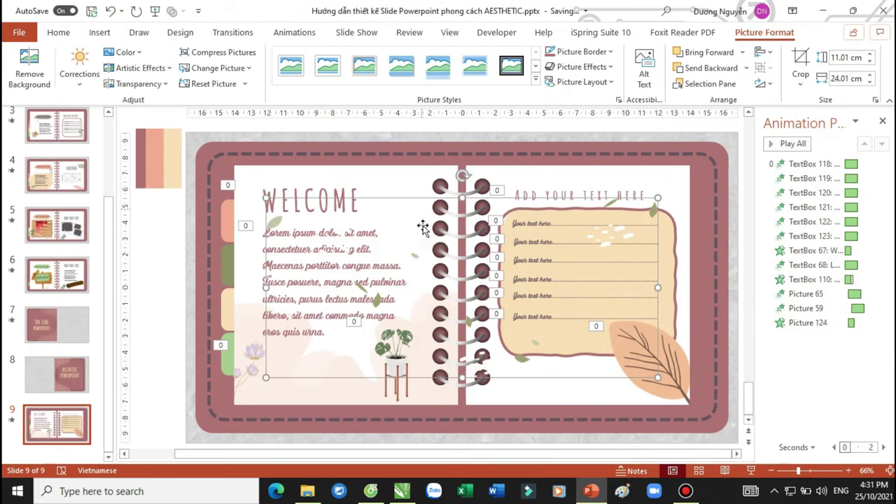
pyautogui.moveTo(561, 378)
pyautogui.mouseDown()
pyautogui.moveTo(488, 348)
pyautogui.moveTo(538, 350)
pyautogui.mouseUp()
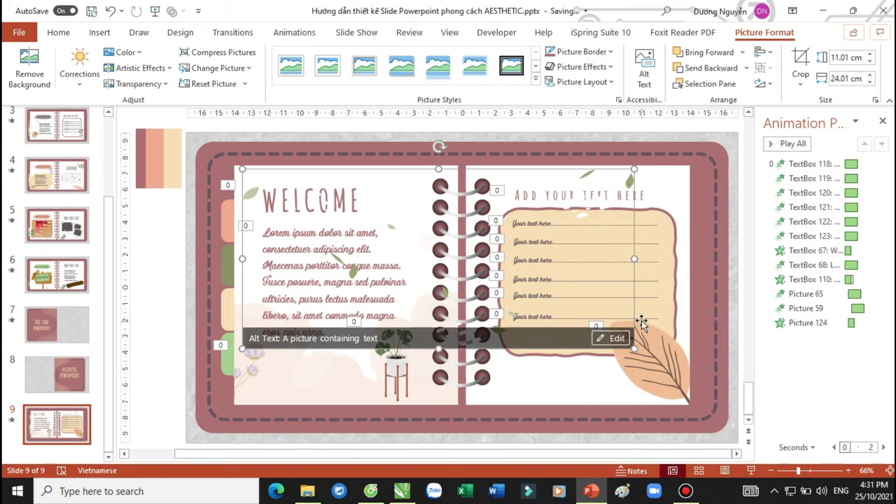
pyautogui.moveTo(632, 360)
pyautogui.mouseDown()
pyautogui.moveTo(420, 320)
pyautogui.moveTo(365, 272)
pyautogui.moveTo(358, 238)
pyautogui.mouseUp()
pyautogui.moveTo(340, 171); pyautogui.dragTo(350, 169)
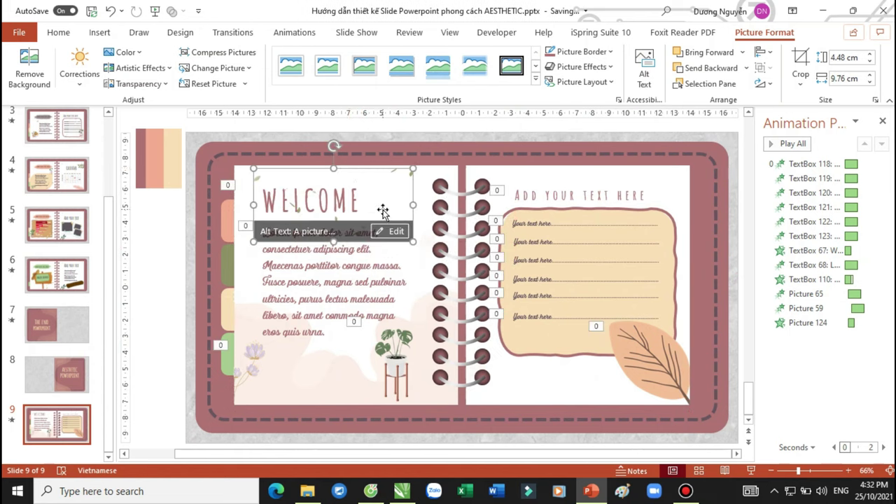
pyautogui.moveTo(383, 213); pyautogui.dragTo(390, 219)
pyautogui.moveTo(300, 176)
pyautogui.mouseDown()
pyautogui.moveTo(546, 180)
pyautogui.moveTo(530, 333)
pyautogui.mouseUp()
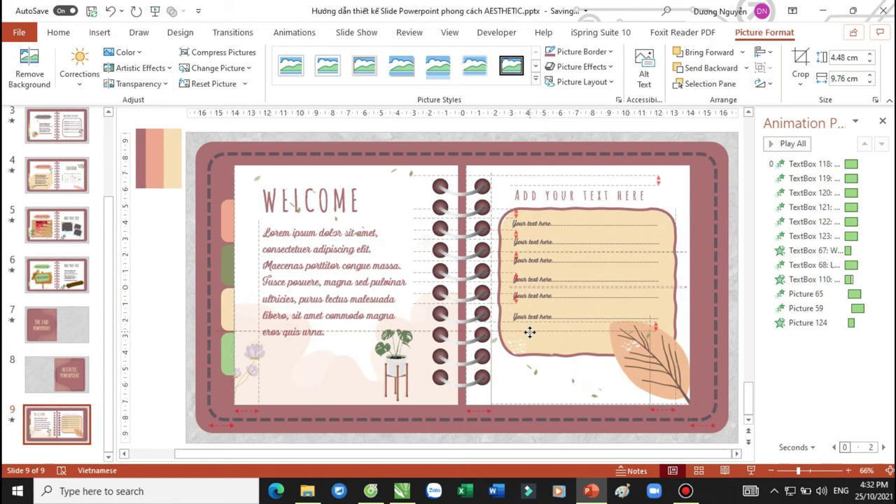
pyautogui.moveTo(530, 332); pyautogui.dragTo(530, 333)
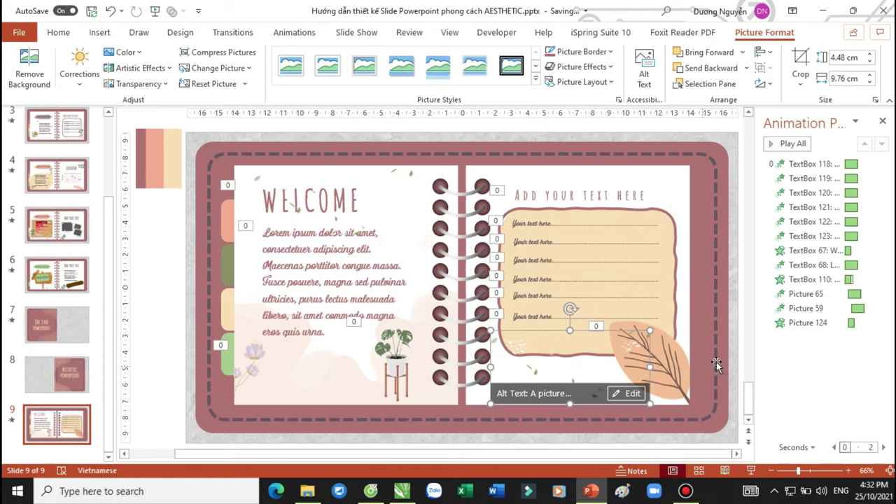
pyautogui.click(885, 122)
pyautogui.click(788, 210)
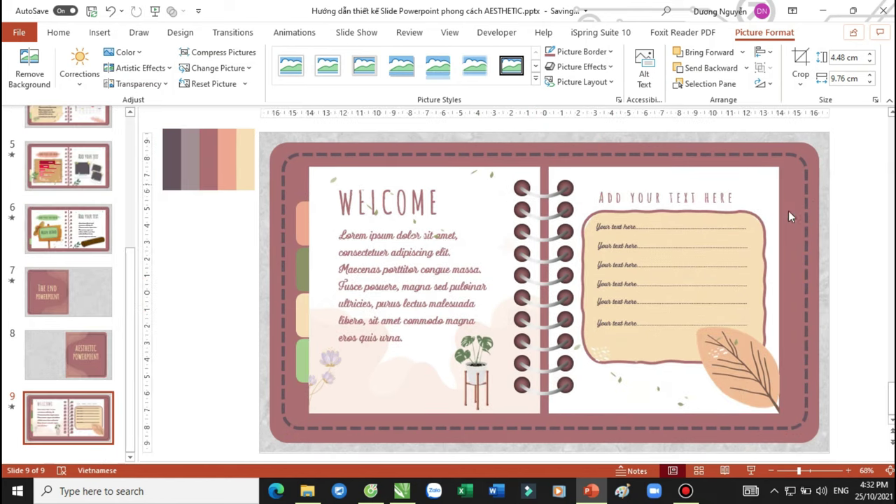
pyautogui.hotkey('shift', 'F5')
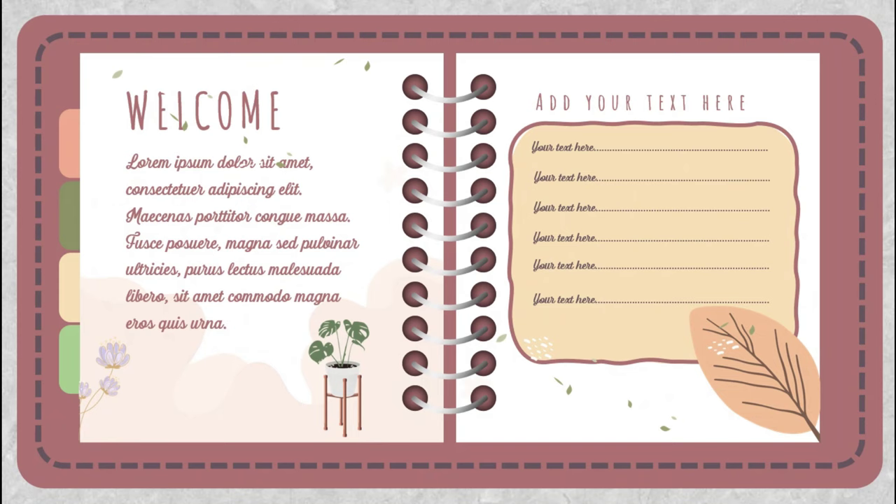
pyautogui.press('Escape')
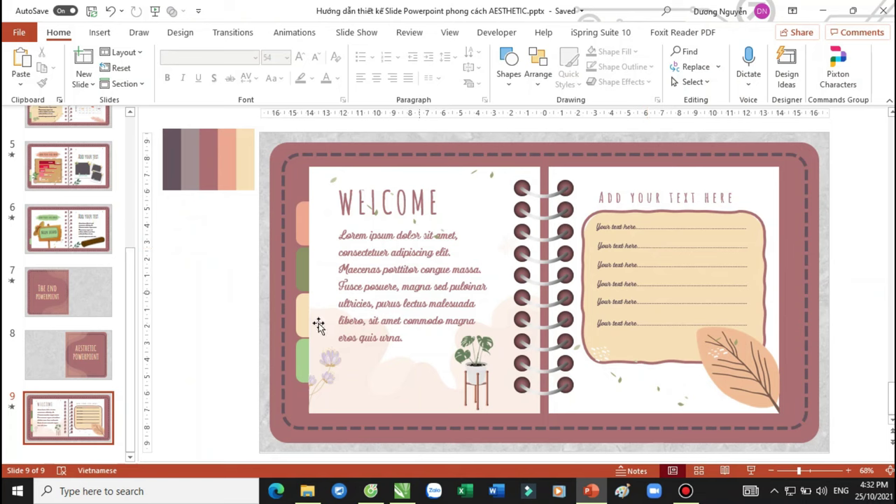
# Duplicate the WELCOME slide and apply Page Curl to the cover and both notebook slides.
pyautogui.rightClick(70, 418)
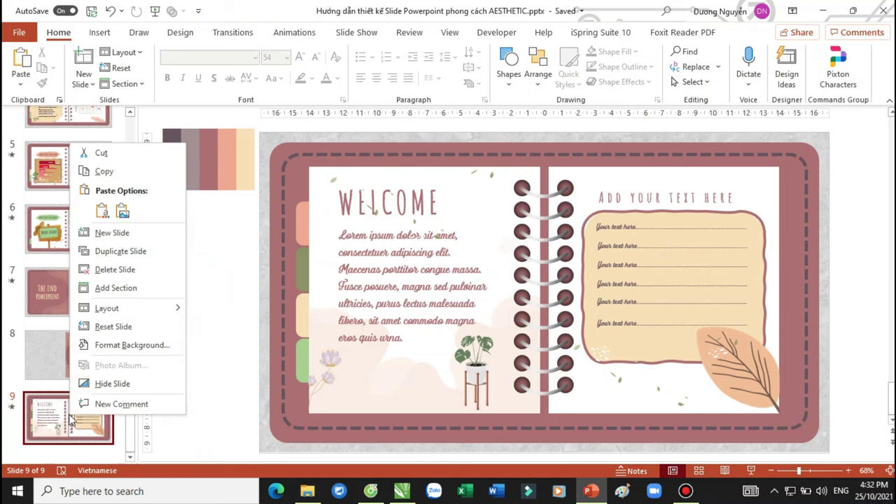
pyautogui.click(122, 250)
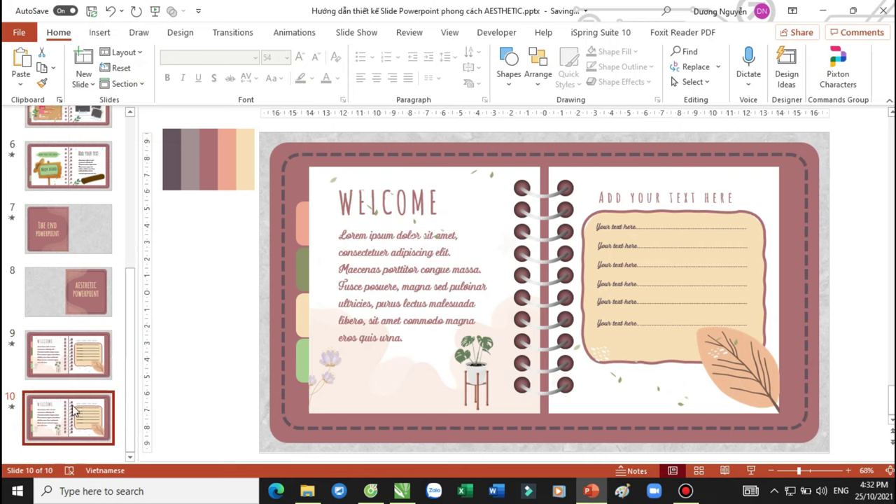
pyautogui.click(66, 287)
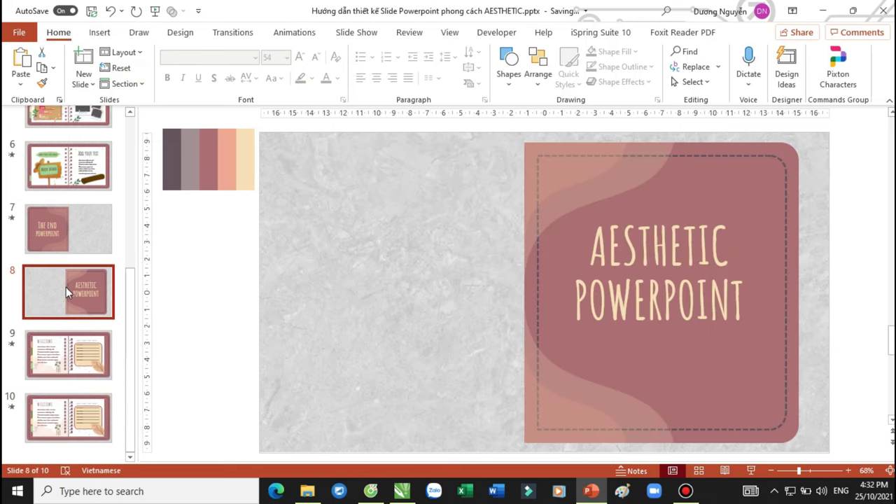
pyautogui.keyDown('shift'); pyautogui.click(66, 360); pyautogui.keyUp('shift')
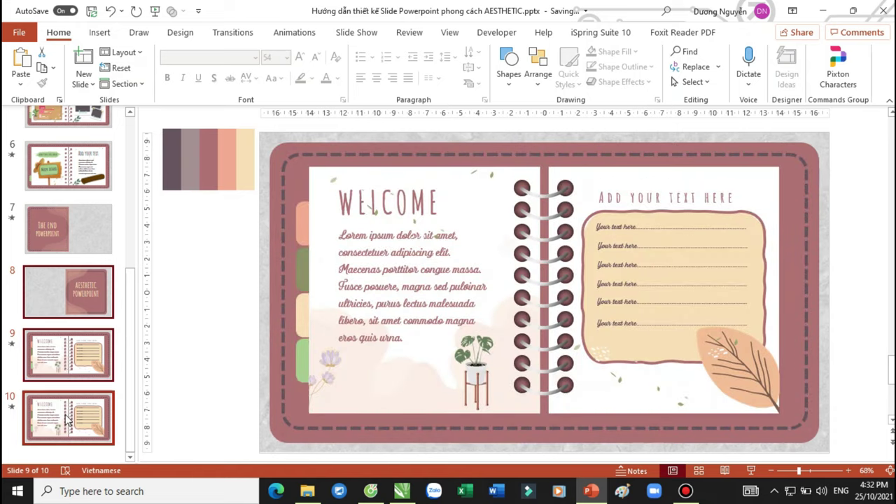
pyautogui.keyDown('shift'); pyautogui.click(67, 419); pyautogui.keyUp('shift')
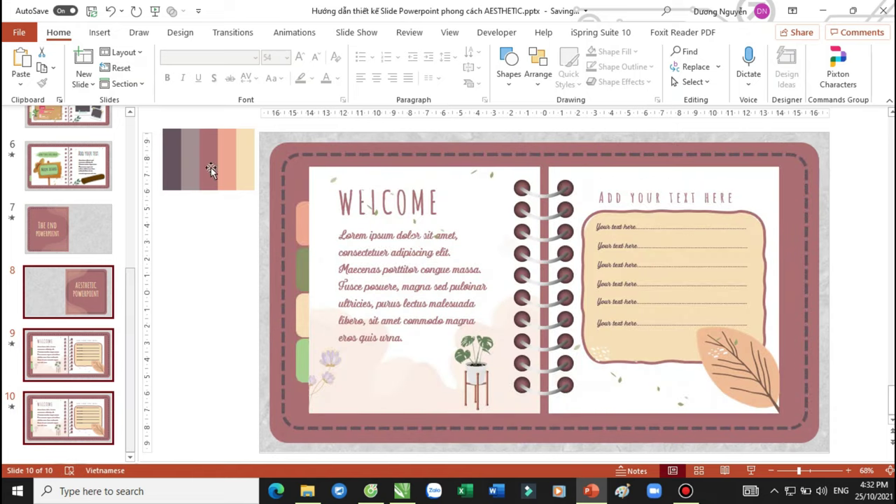
pyautogui.click(231, 39)
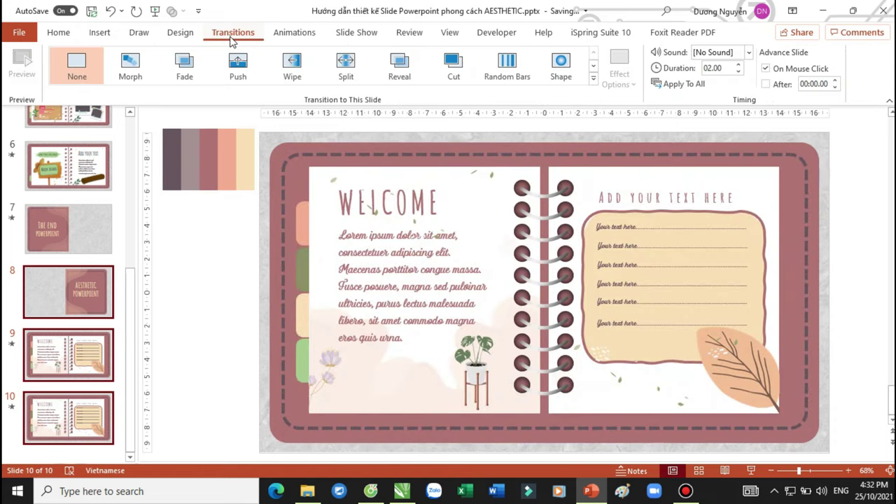
pyautogui.click(594, 81)
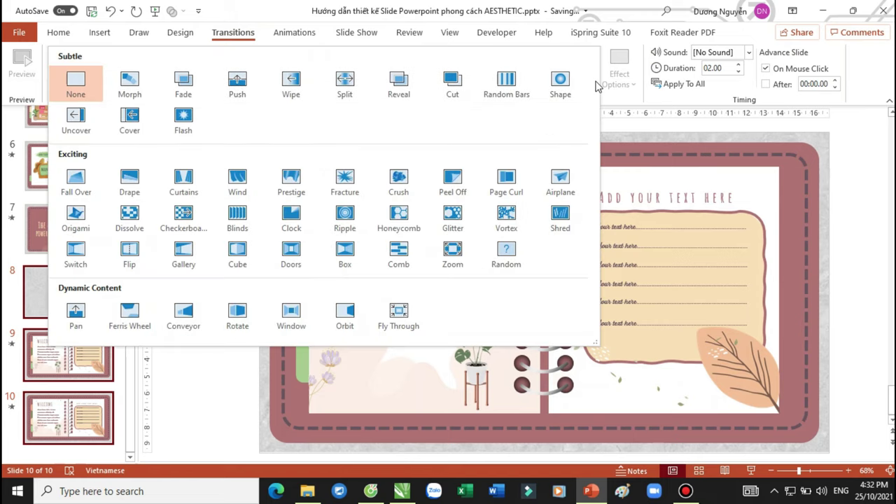
pyautogui.click(511, 189)
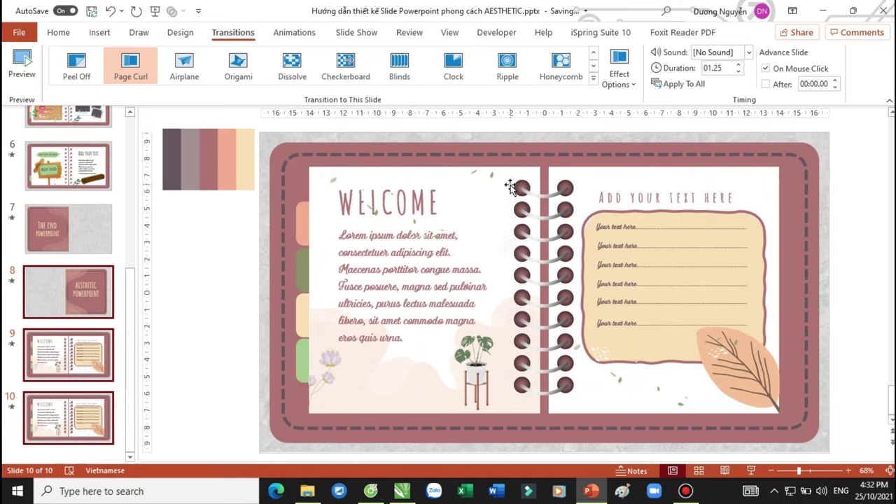
# Add a new blank-layout slide right after the Aesthetic Powerpoint cover.
pyautogui.click(88, 291)
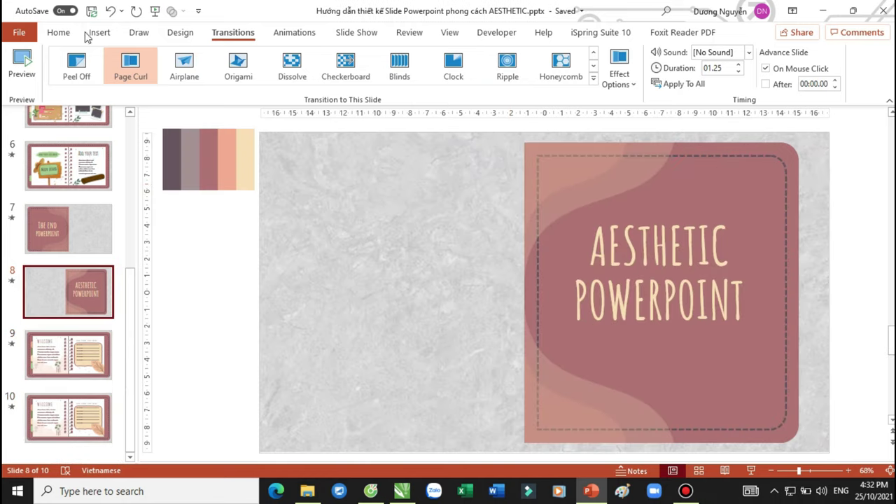
pyautogui.click(59, 32)
pyautogui.click(84, 83)
pyautogui.click(105, 277)
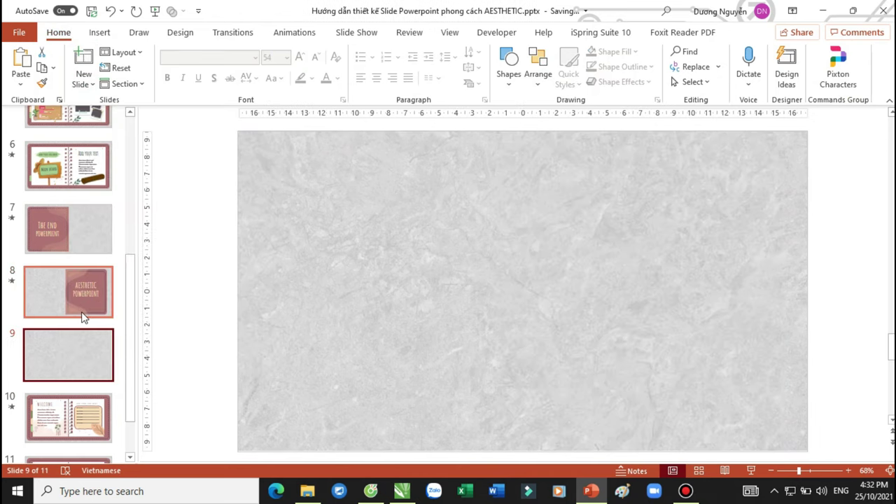
# Move the blank slide above the cover, then preview the show from the cover into the notebook slide.
pyautogui.moveTo(65, 351); pyautogui.dragTo(66, 289)
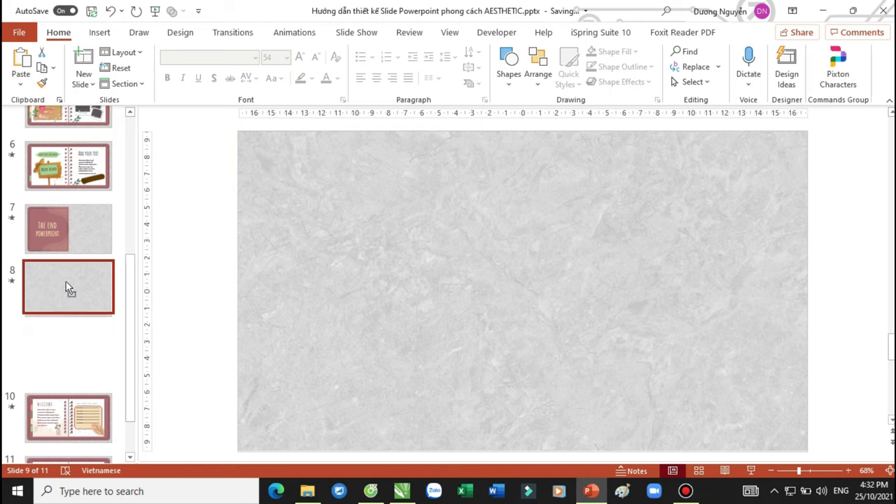
pyautogui.click(78, 356)
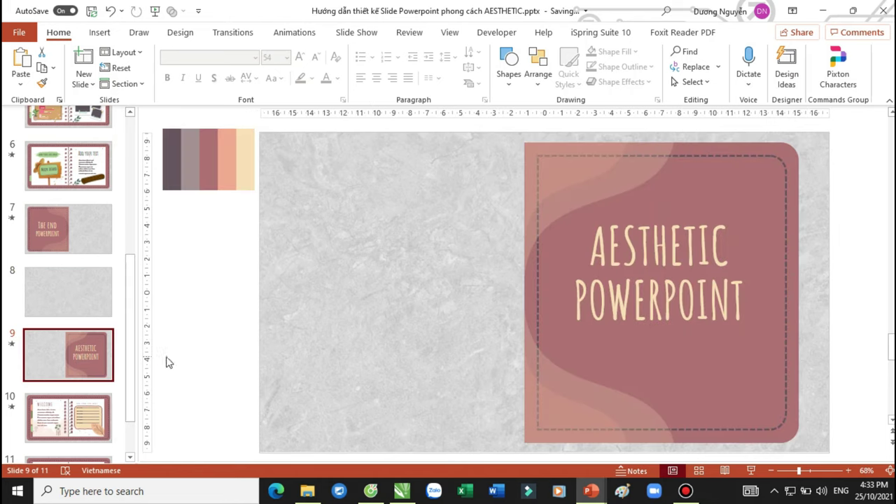
pyautogui.hotkey('shift', 'F5')
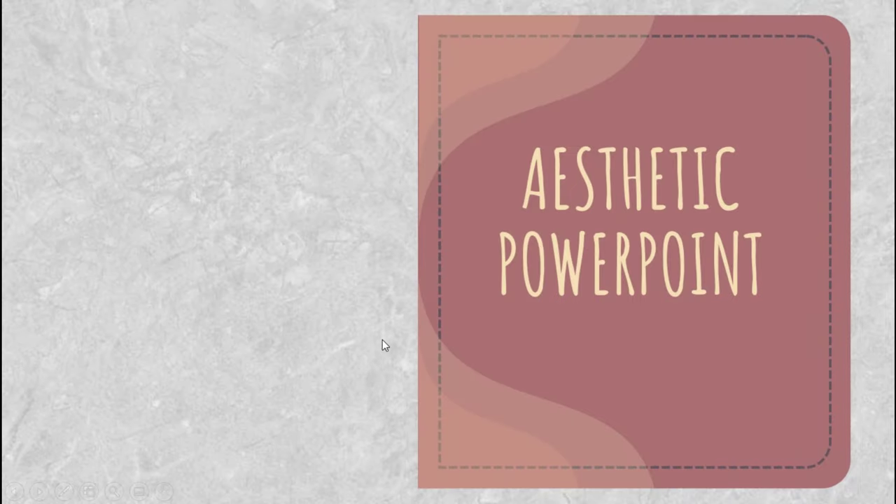
pyautogui.press('Right')
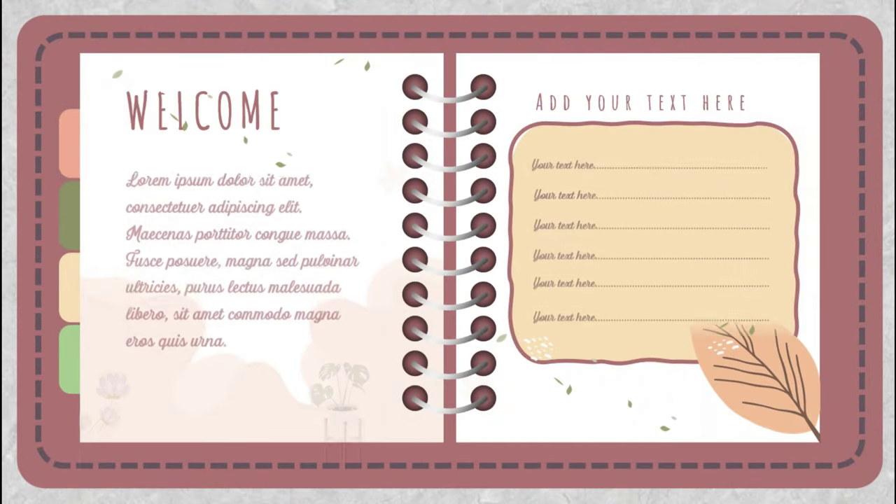
pyautogui.press('Escape')
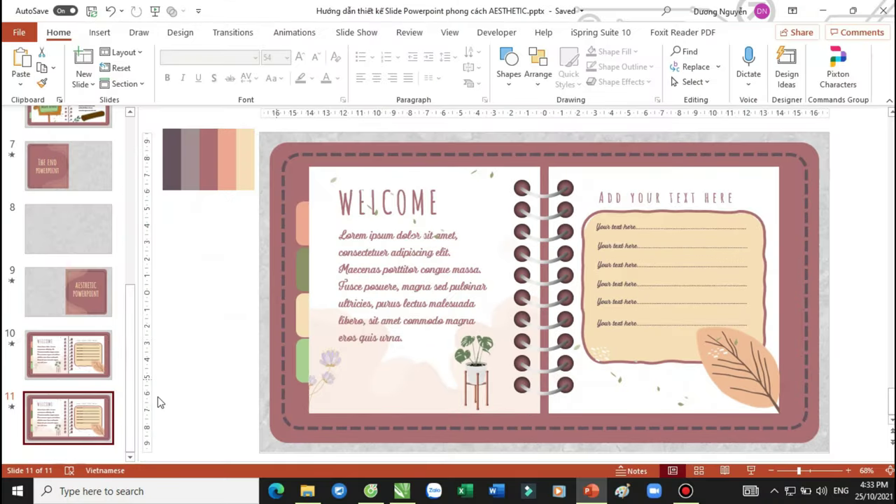
# Duplicate the Aesthetic Powerpoint cover slide and move the copy to the end of the deck.
pyautogui.click(90, 304)
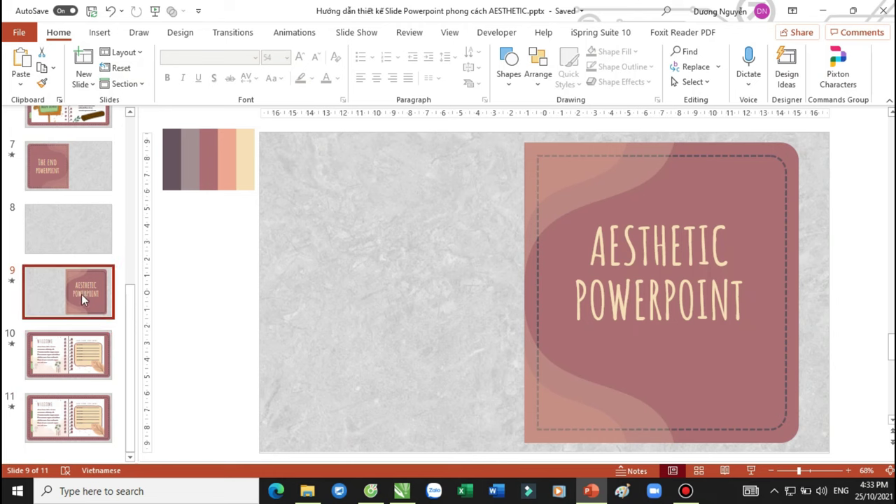
pyautogui.rightClick(81, 294)
pyautogui.click(137, 139)
pyautogui.moveTo(96, 361)
pyautogui.mouseDown()
pyautogui.moveTo(83, 477)
pyautogui.moveTo(89, 419)
pyautogui.mouseUp()
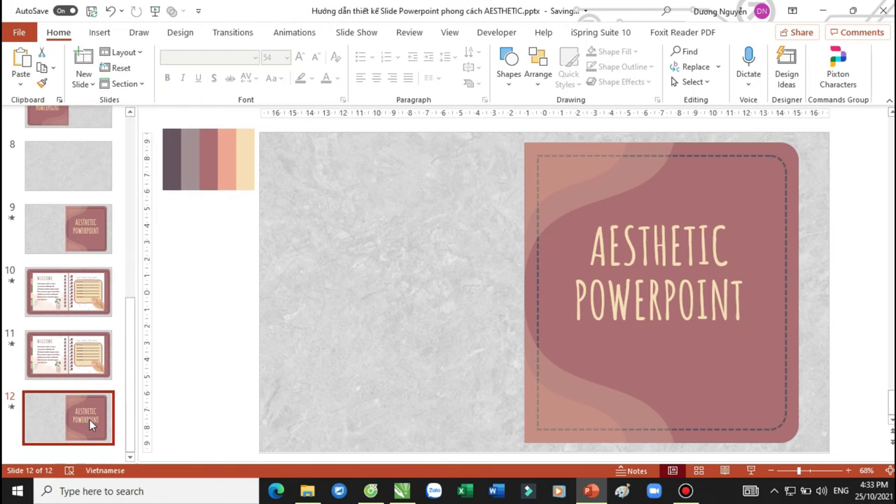
# Flip all the copied cover's shapes horizontally and shift the book to the slide's left side.
pyautogui.moveTo(835, 130); pyautogui.dragTo(469, 464)
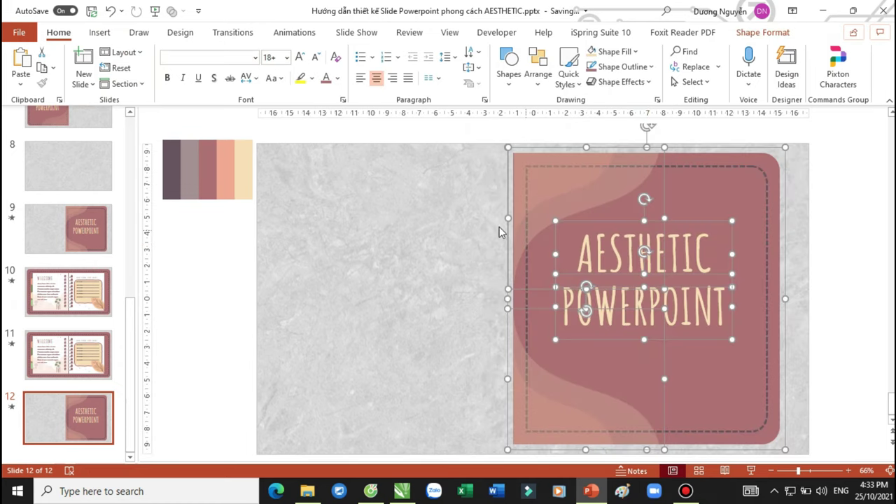
pyautogui.keyDown('ctrl'); pyautogui.scroll(-2, 499, 227); pyautogui.keyUp('ctrl')
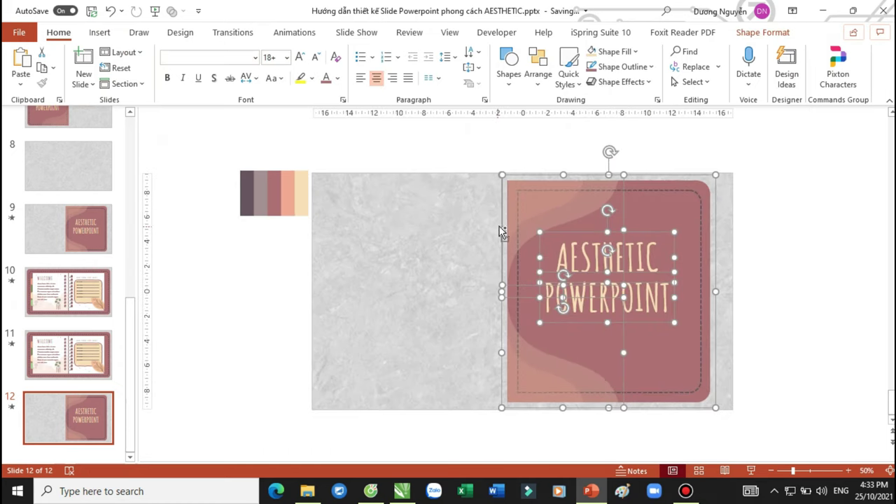
pyautogui.click(770, 33)
pyautogui.click(749, 84)
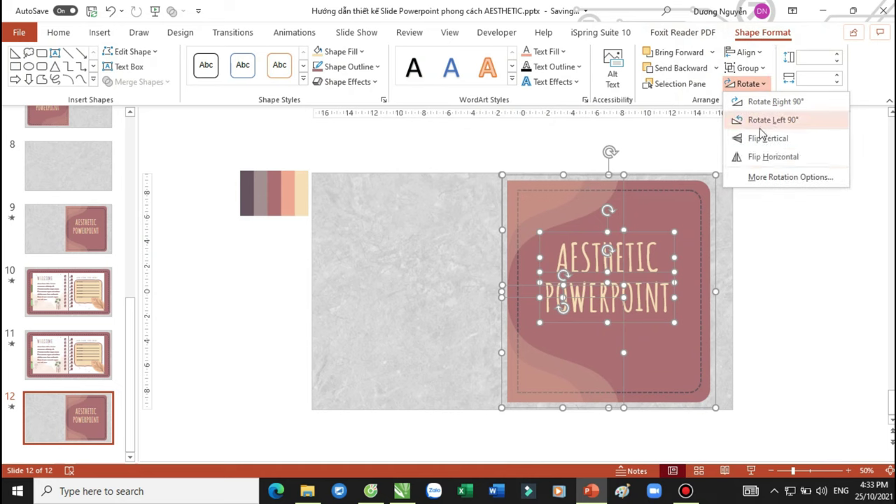
pyautogui.click(767, 157)
pyautogui.moveTo(703, 202); pyautogui.dragTo(516, 207)
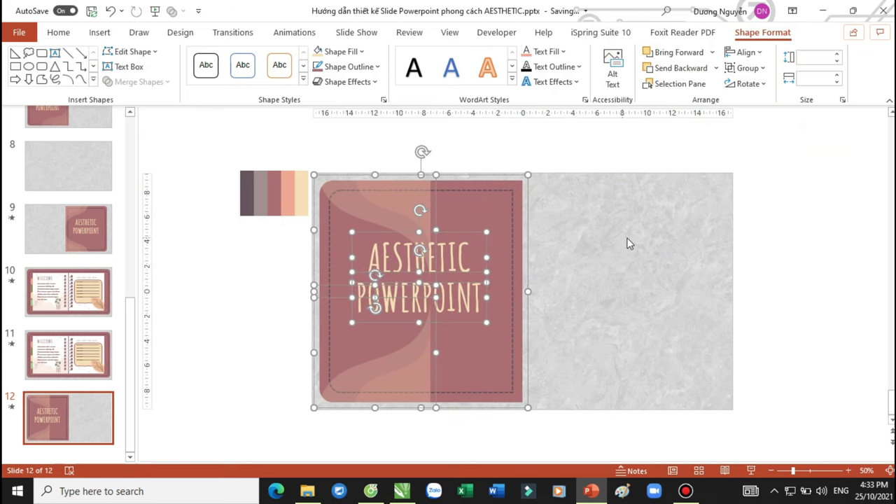
# Replace the AESTHETIC title text with 'THE END' so the title reads THE END POWERPOINT.
pyautogui.click(778, 236)
pyautogui.click(400, 260)
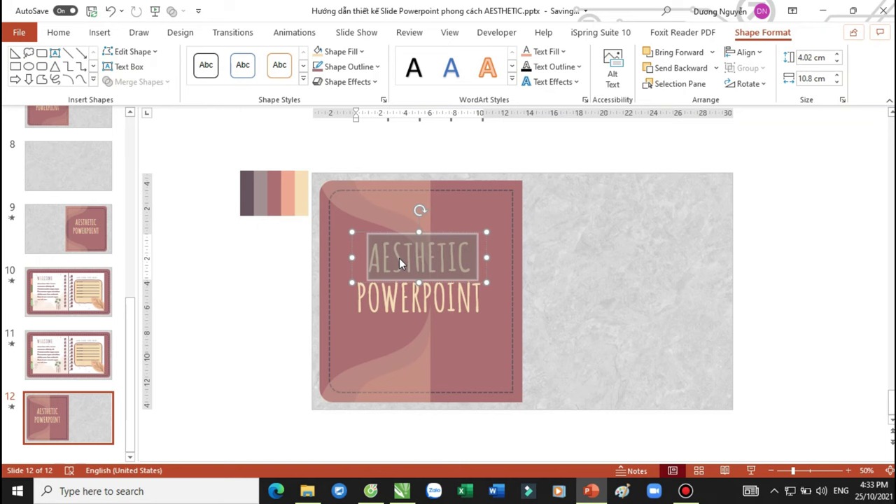
pyautogui.write('THE END')
pyautogui.click(767, 278)
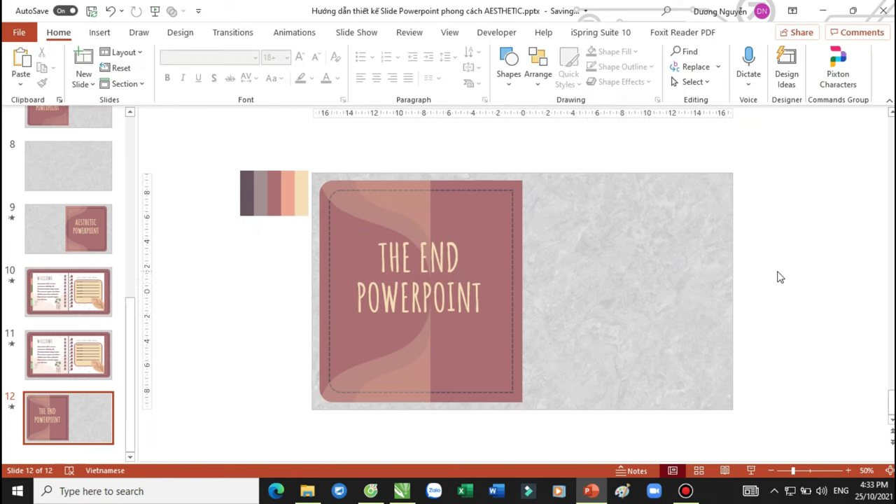
pyautogui.click(68, 228)
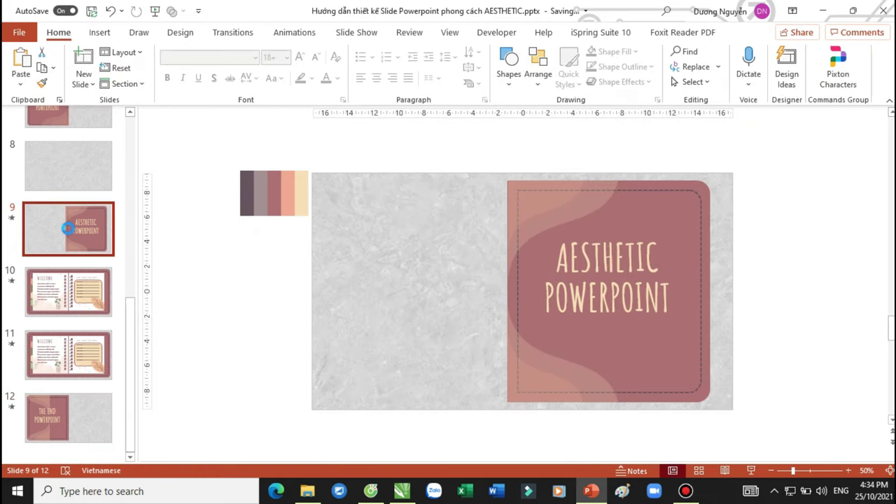
pyautogui.hotkey('shift', 'F5')
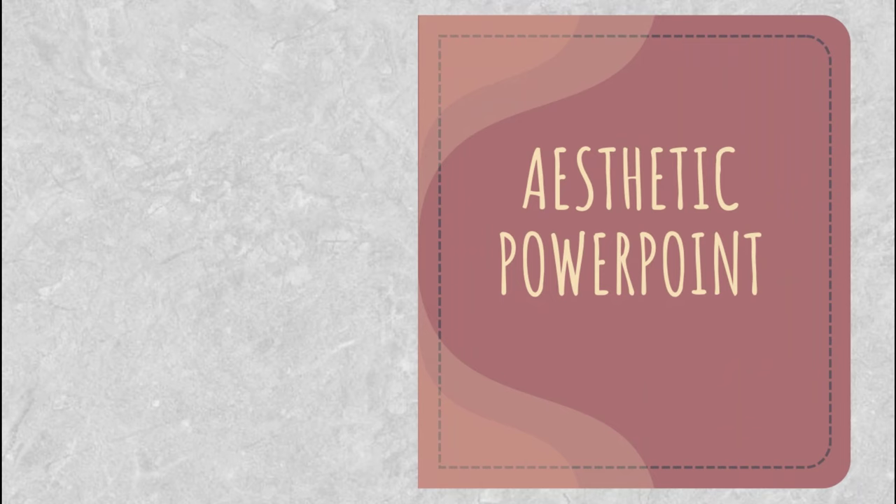
pyautogui.press('Right')
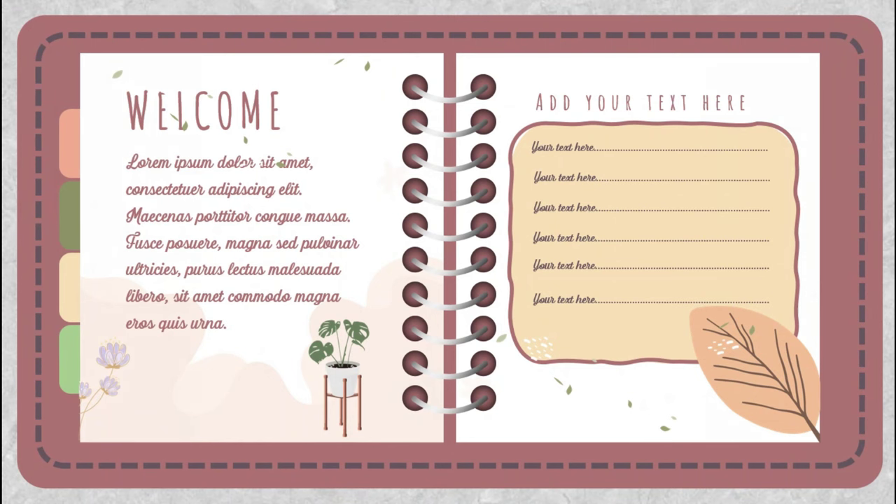
pyautogui.press('Right')
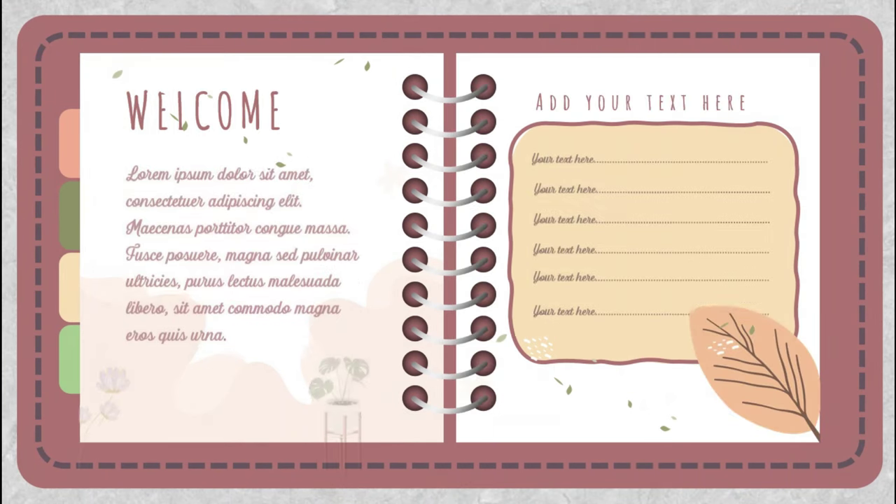
pyautogui.press('Right')
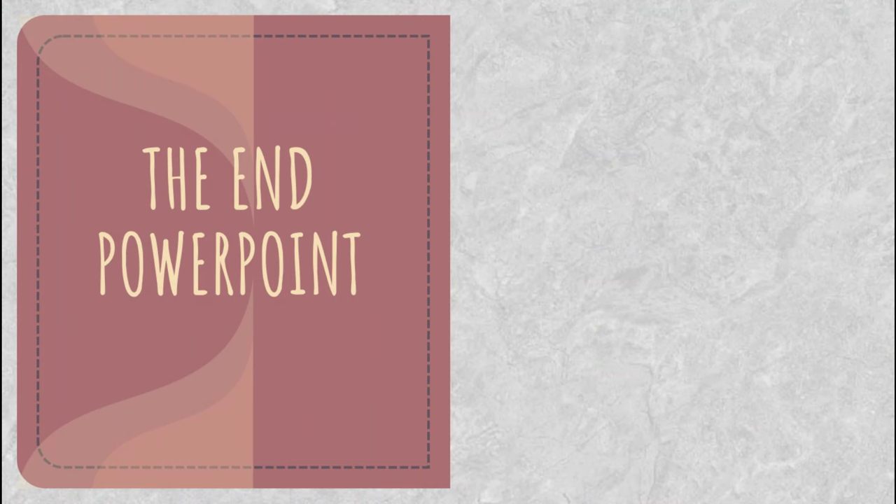
pyautogui.press('Escape')
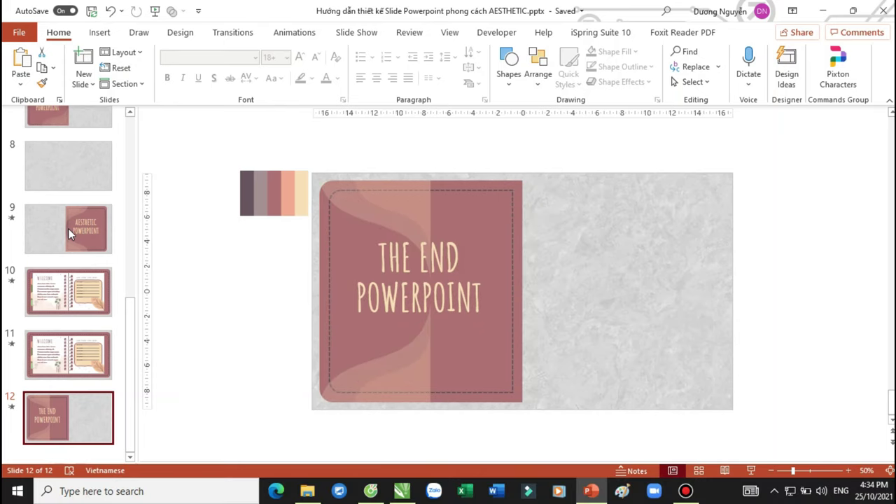